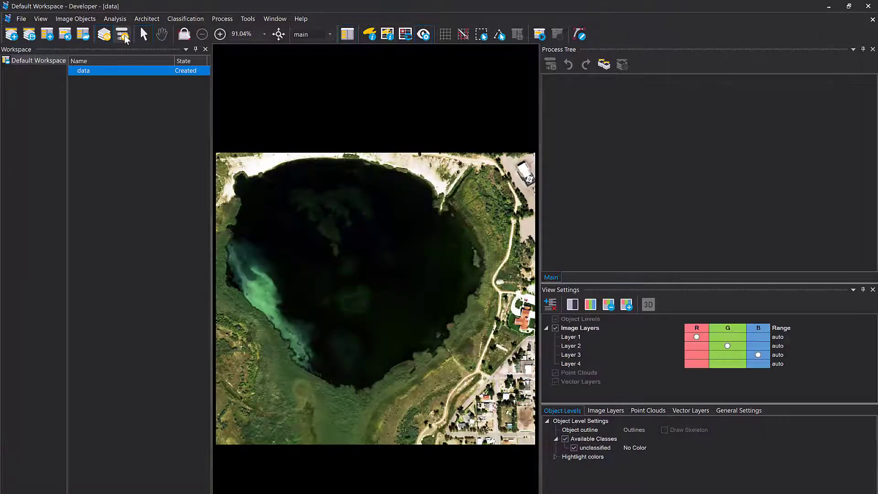
Switch to the rule set development layout and widen the image view.
left_click(123, 34)
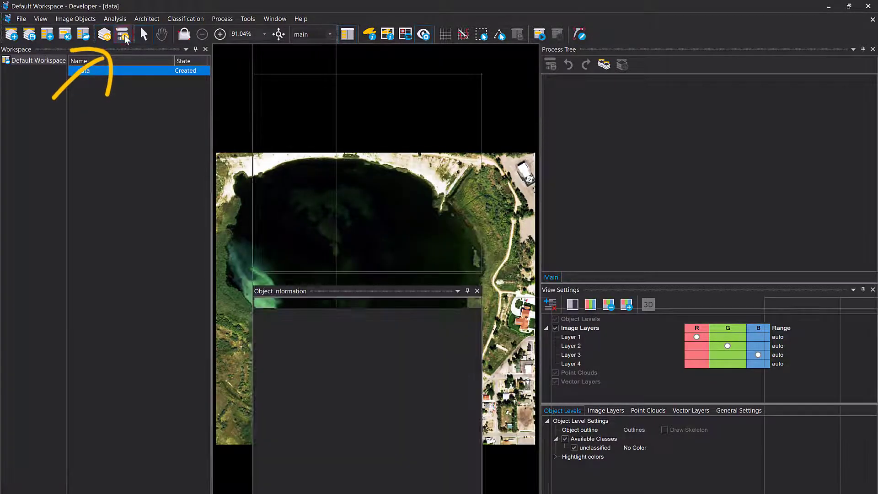
left_click_drag(482, 121, 706, 168)
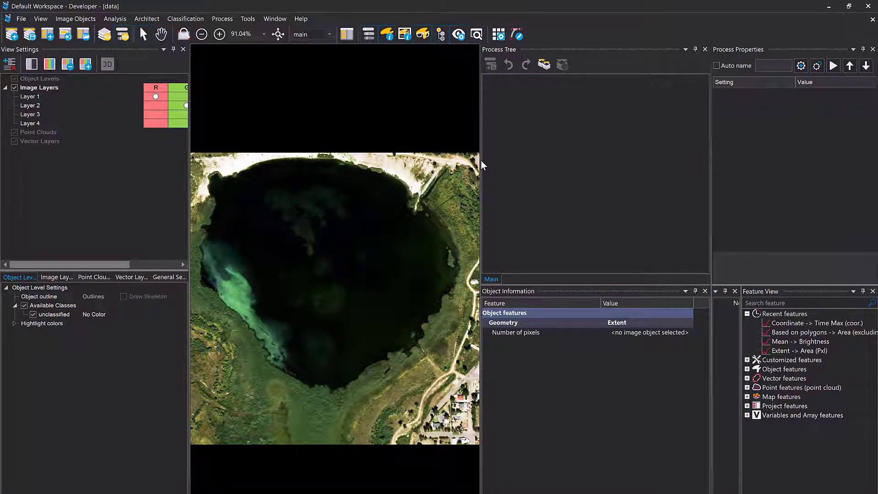
left_click_drag(481, 161, 535, 161)
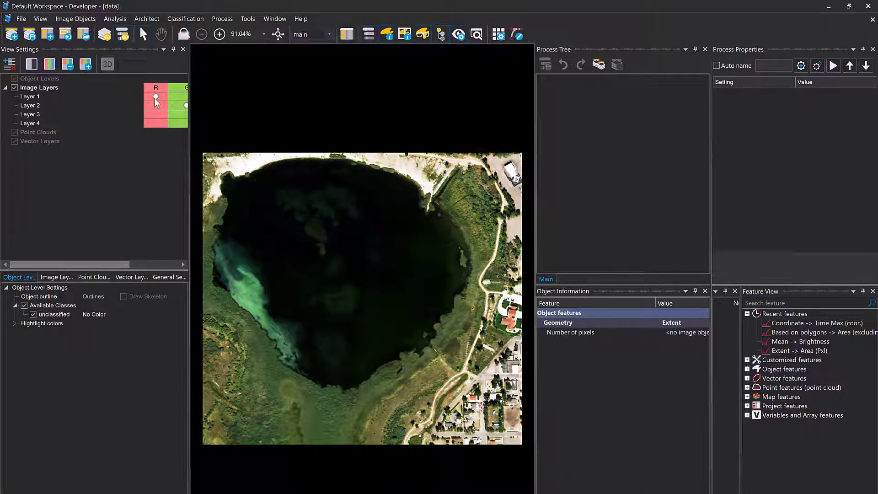
Try displaying Layer 4 in the red channel, restore Layer 1 to red, and widen the View Settings pane.
left_click(146, 125)
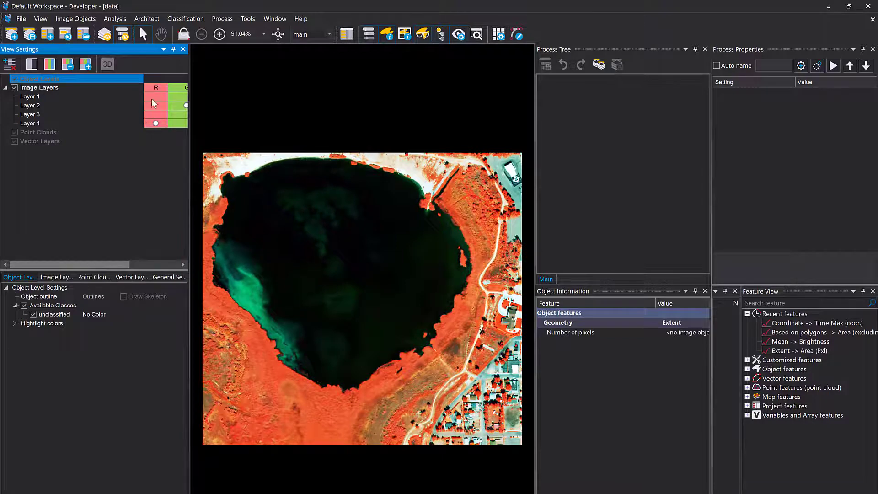
left_click(153, 99)
left_click(153, 123)
left_click_drag(189, 113, 236, 115)
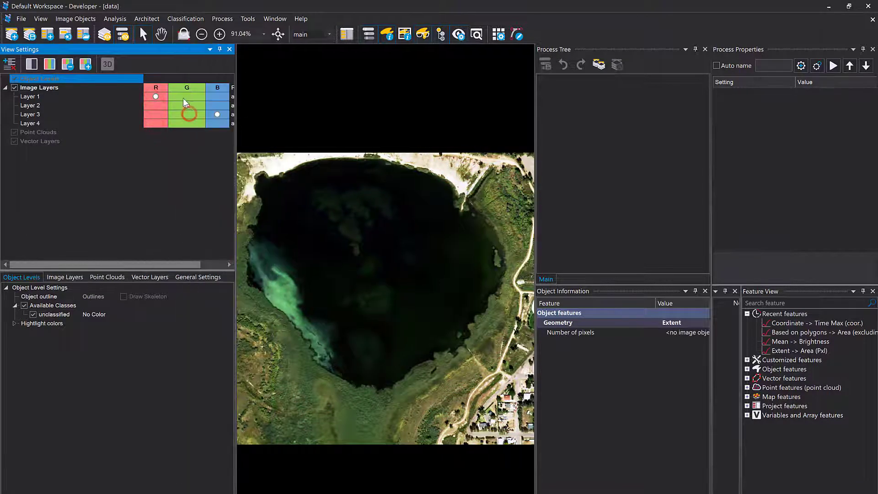
left_click_drag(167, 88, 165, 87)
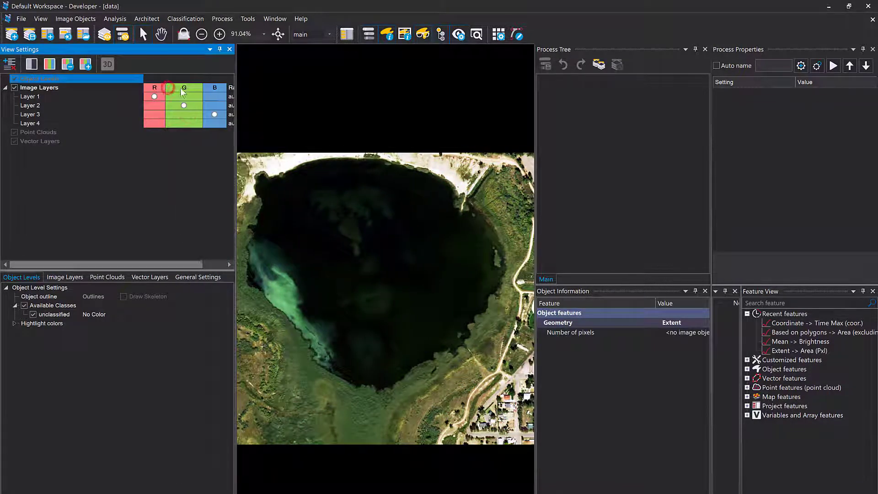
Go through Layers 1 to 4 in the image layer list one after another.
left_click(70, 98)
left_click(49, 95)
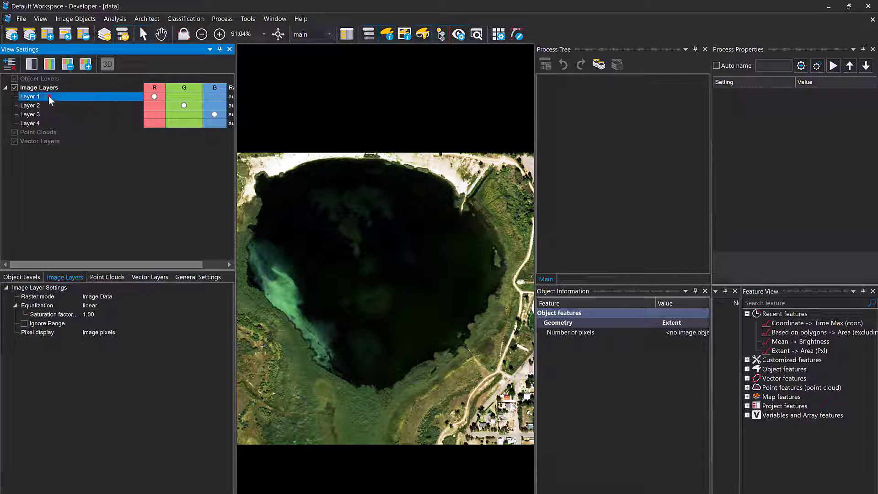
left_click(45, 105)
left_click(46, 114)
left_click(46, 121)
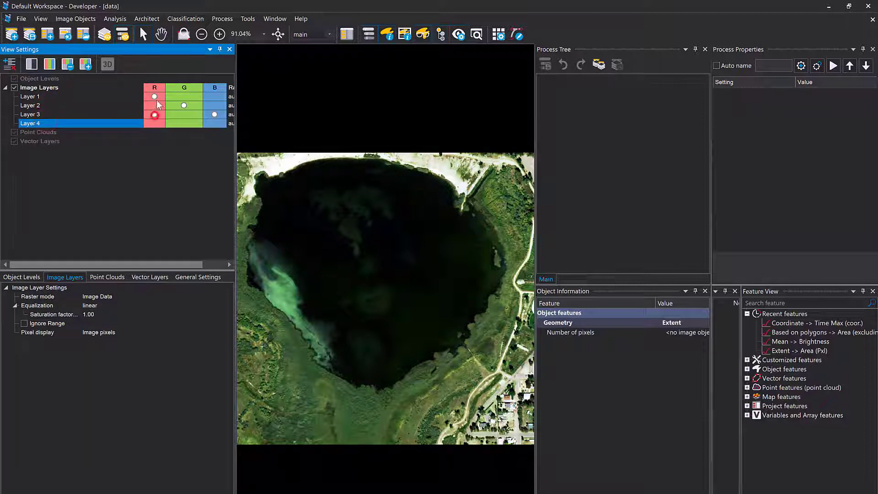
Try swapping Layer 1 and Layer 3 between the red and blue channels, and restore the original band mix.
left_click(156, 114)
left_click(216, 114)
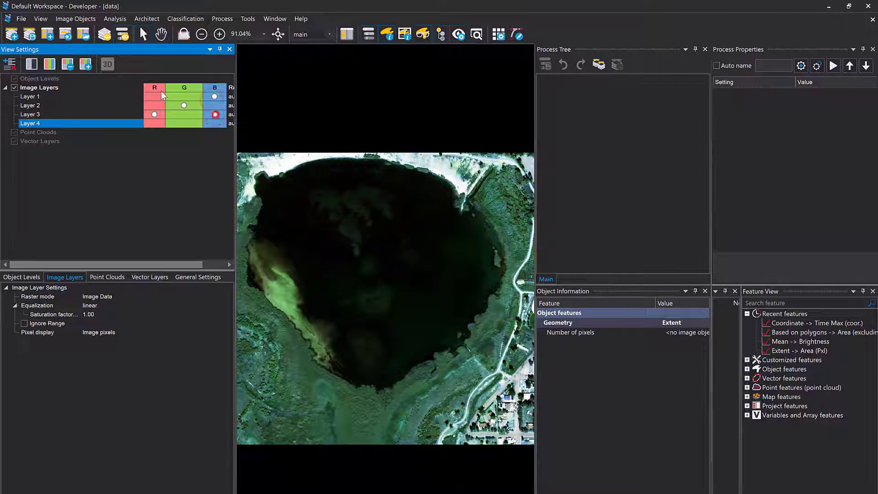
left_click(156, 97)
left_click(219, 97)
left_click(154, 114)
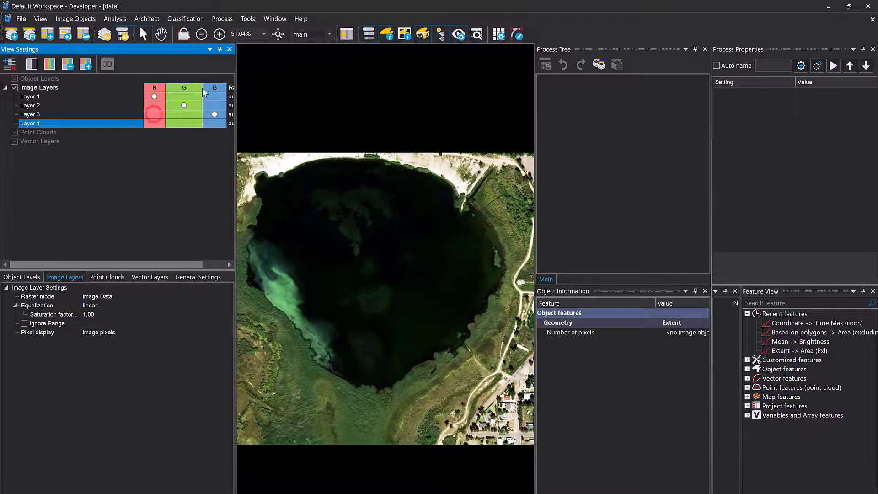
Narrow the layer name and channel columns and shrink the View Settings pane to give the image more room.
double_click(203, 86)
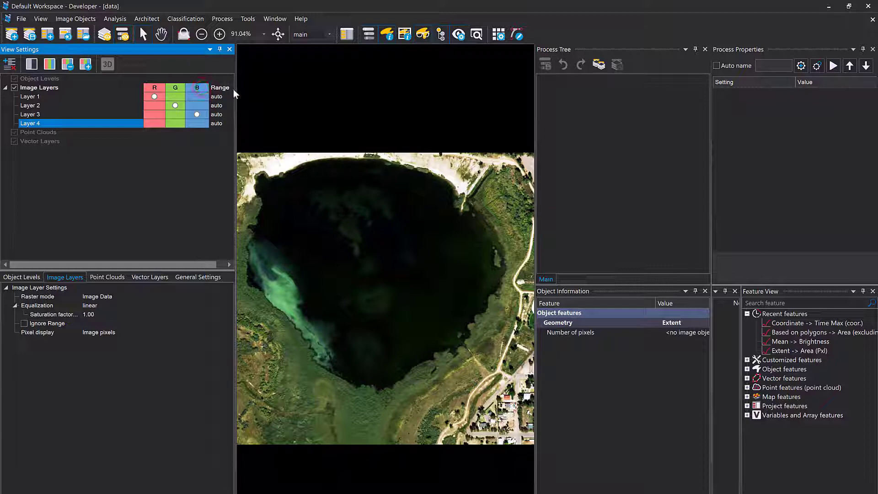
left_click_drag(234, 89, 215, 90)
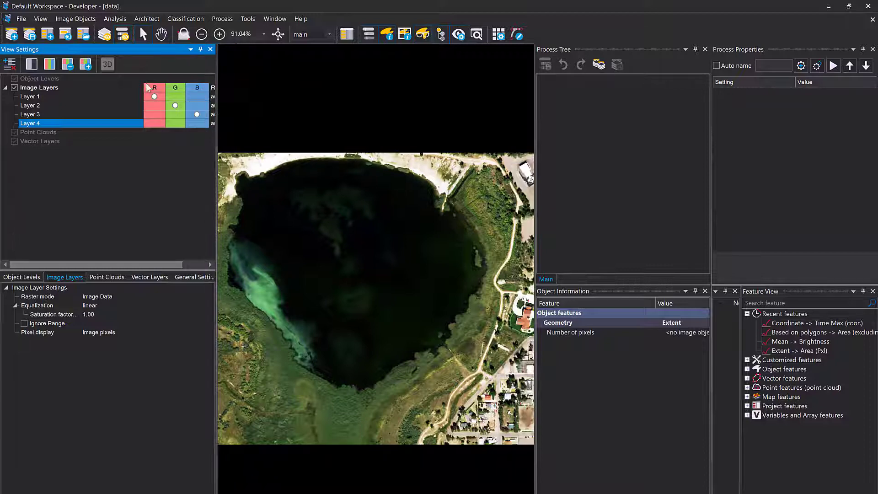
left_click_drag(144, 86, 85, 86)
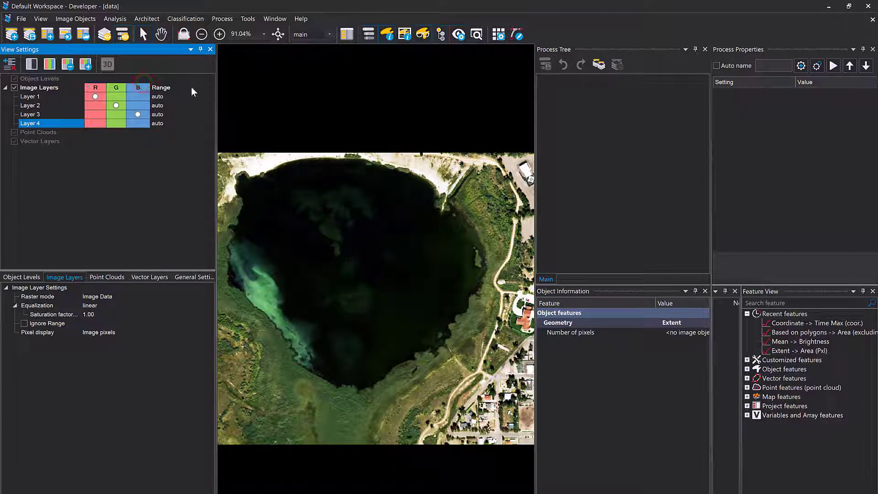
left_click_drag(215, 86, 188, 89)
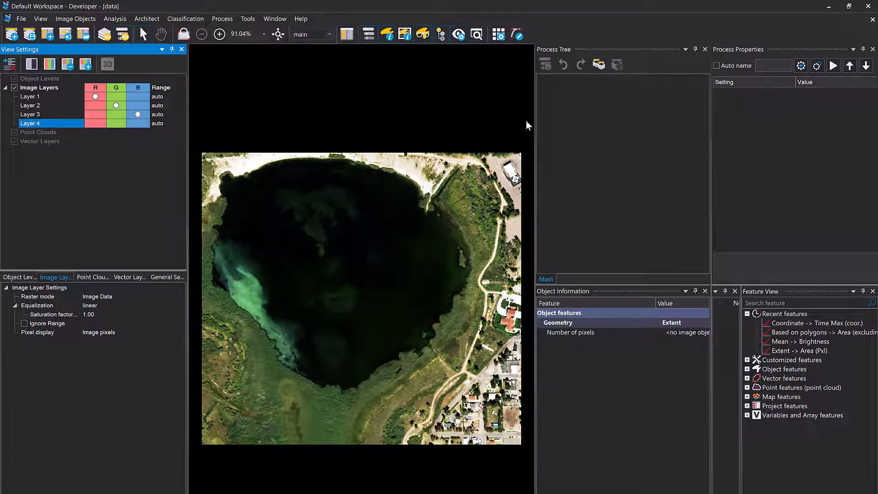
Add a new process with the index layer calculation algorithm and the NDVI (vegetation) index.
right_click(563, 112)
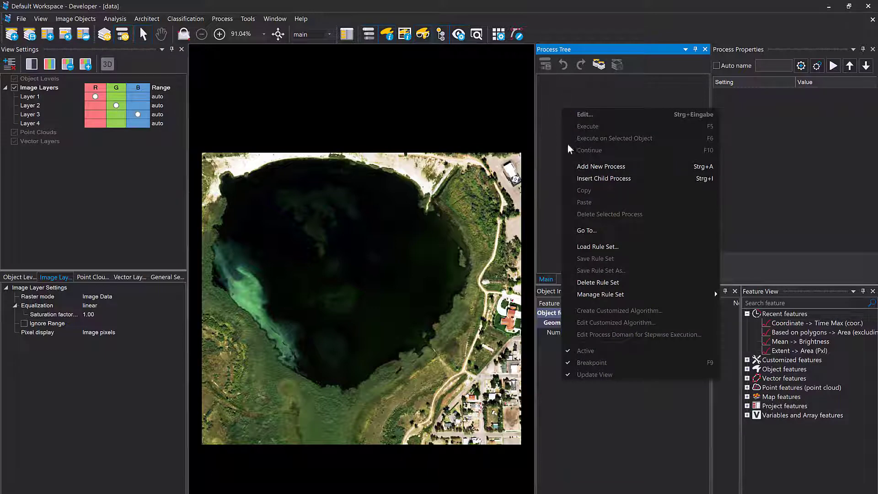
left_click(587, 166)
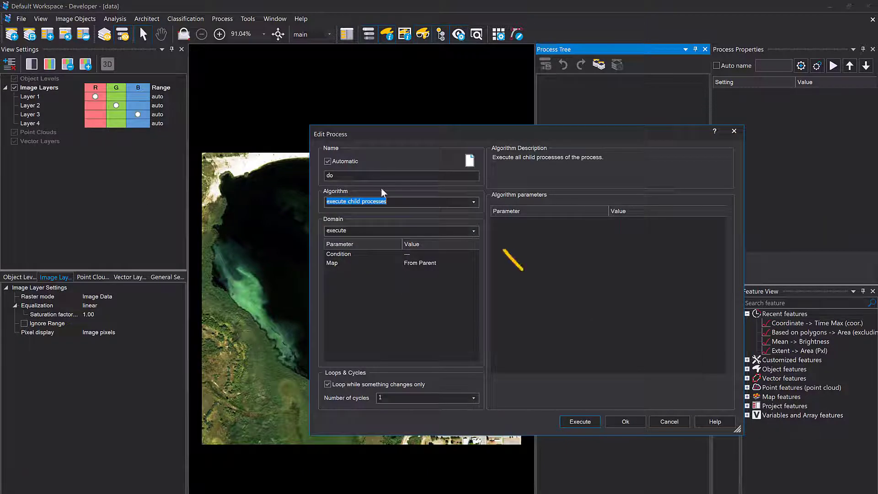
type("index")
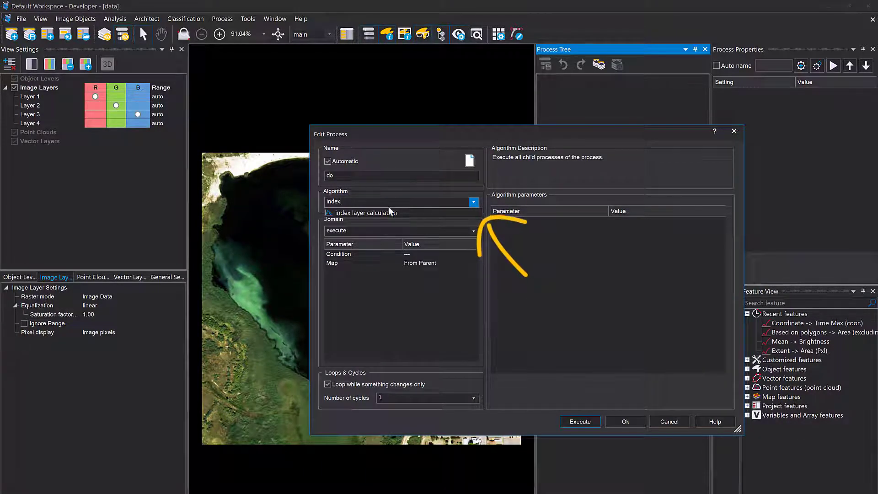
left_click(388, 208)
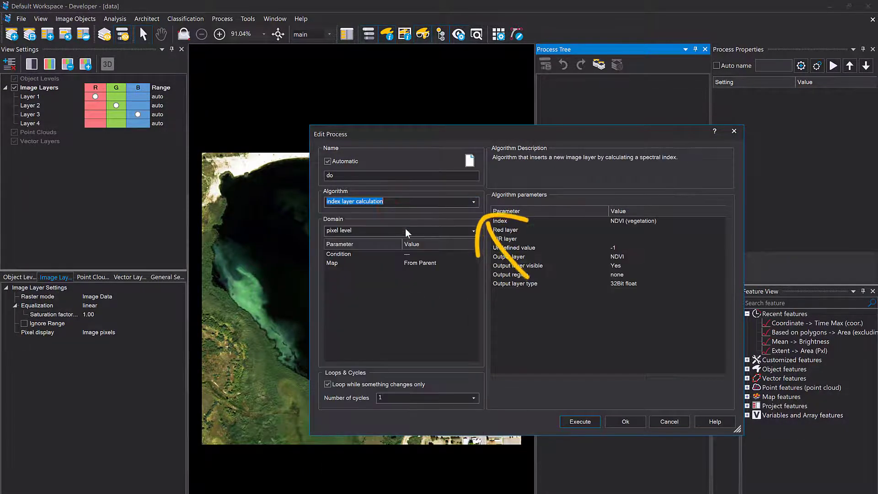
left_click(512, 309)
left_click(530, 221)
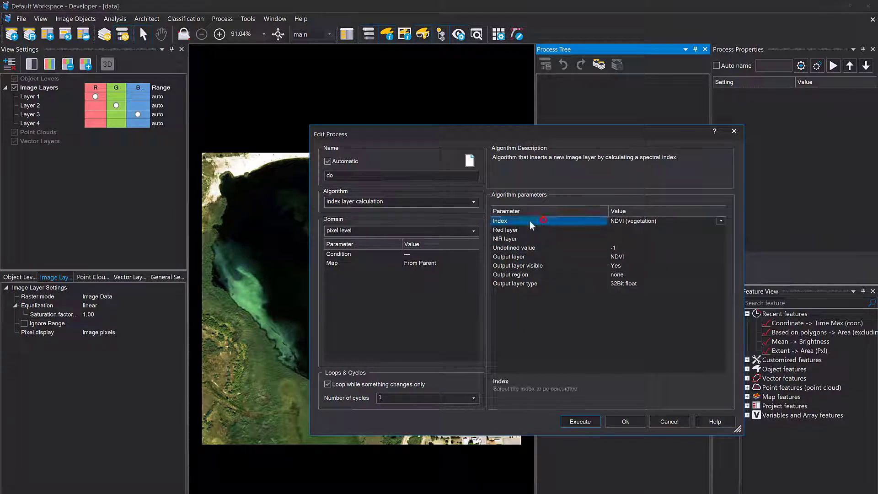
left_click(721, 221)
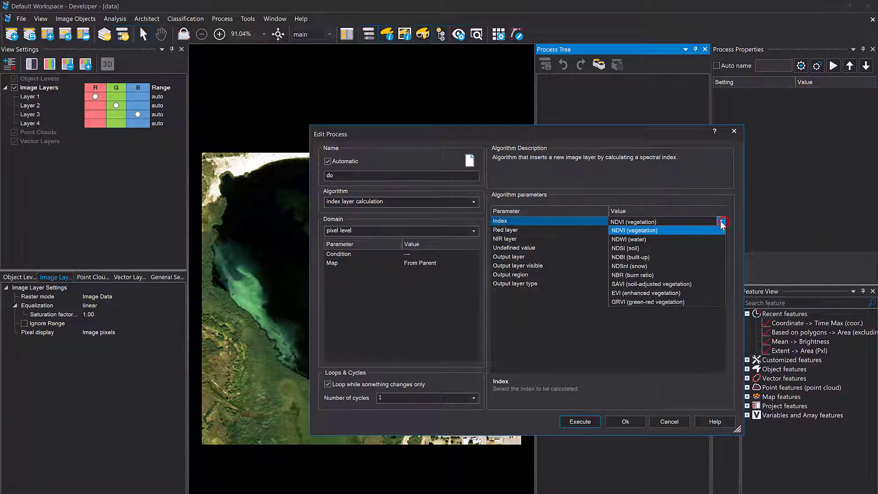
left_click(704, 230)
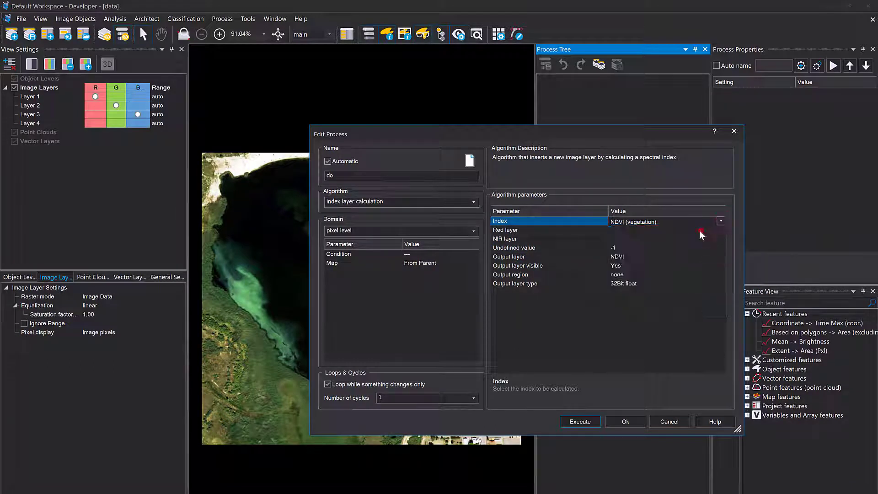
Assign Layer 1 as the red layer and Layer 4 as the NIR layer, and execute the NDVI process.
left_click(616, 230)
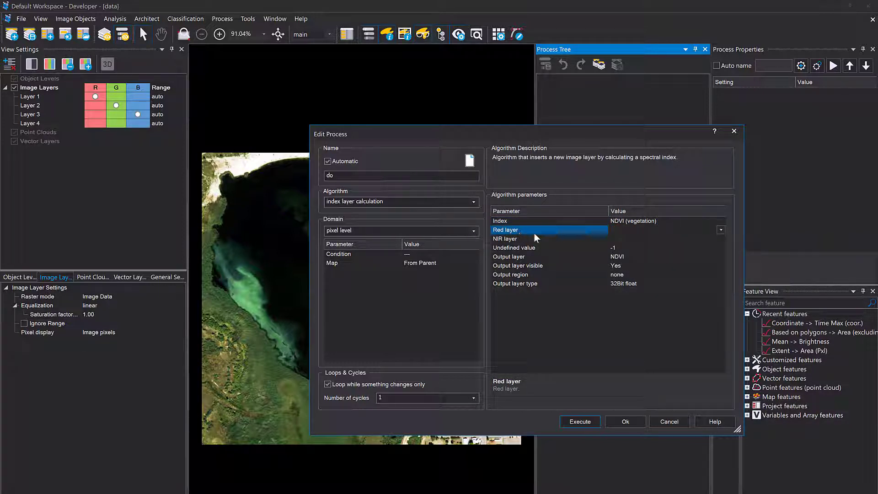
left_click(721, 230)
left_click(704, 237)
left_click(558, 237)
left_click(720, 238)
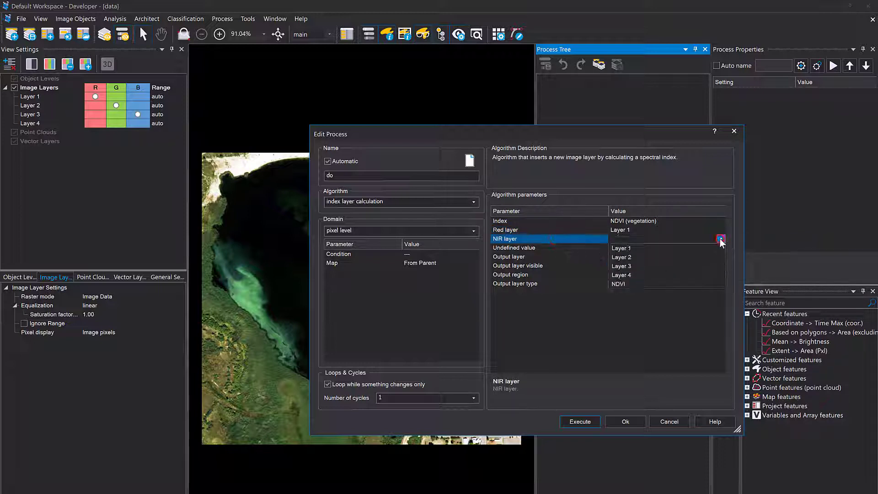
left_click(642, 276)
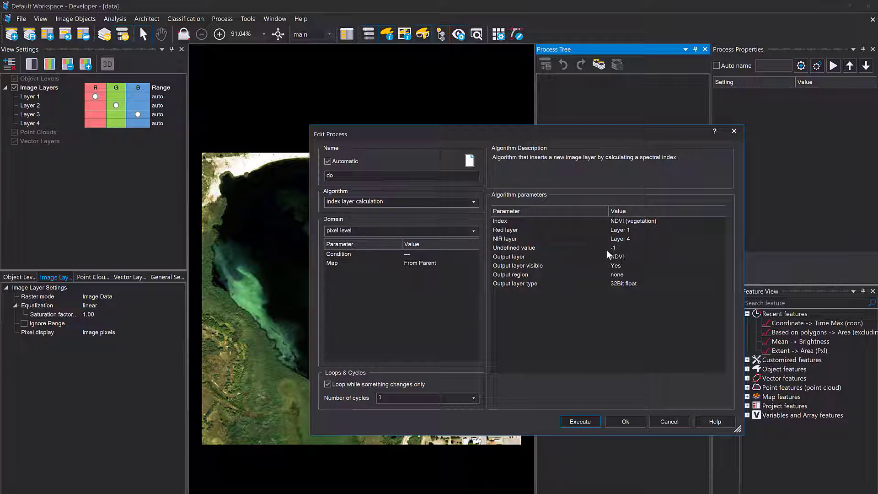
left_click(580, 421)
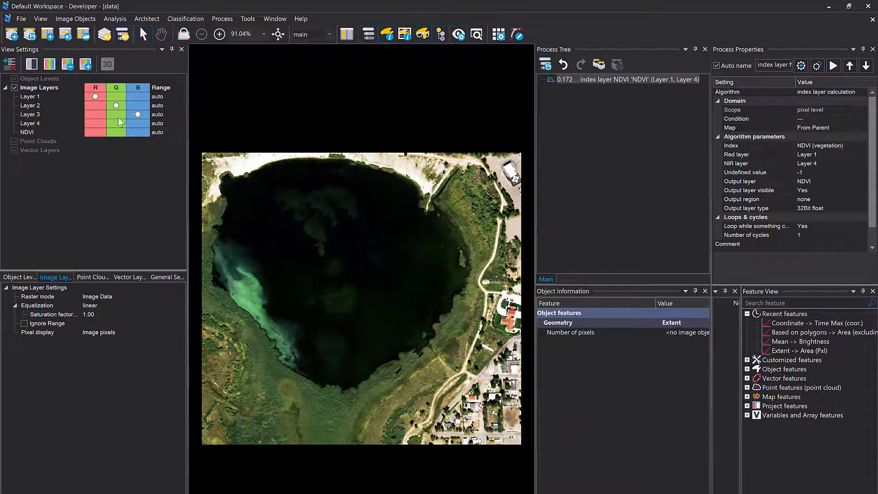
Display only the NDVI layer in single-layer grayscale.
left_click(31, 64)
left_click(67, 65)
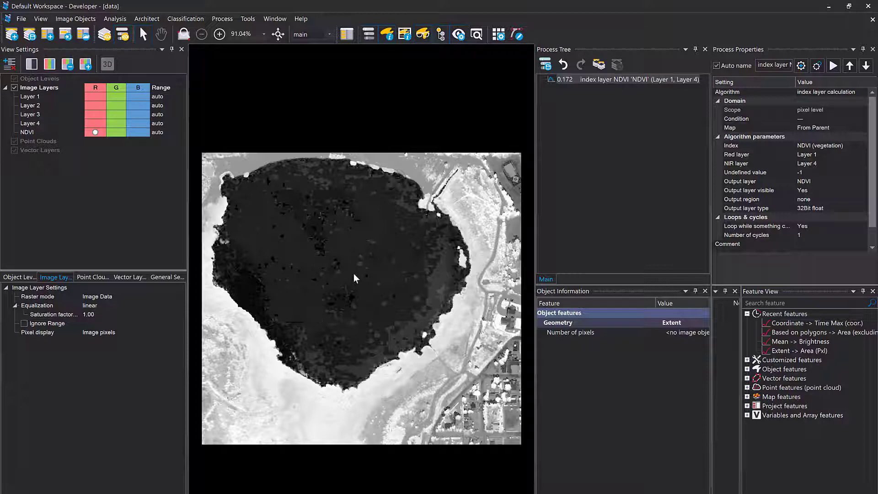
Duplicate the NDVI index layer process in the Process Tree.
left_click(609, 130)
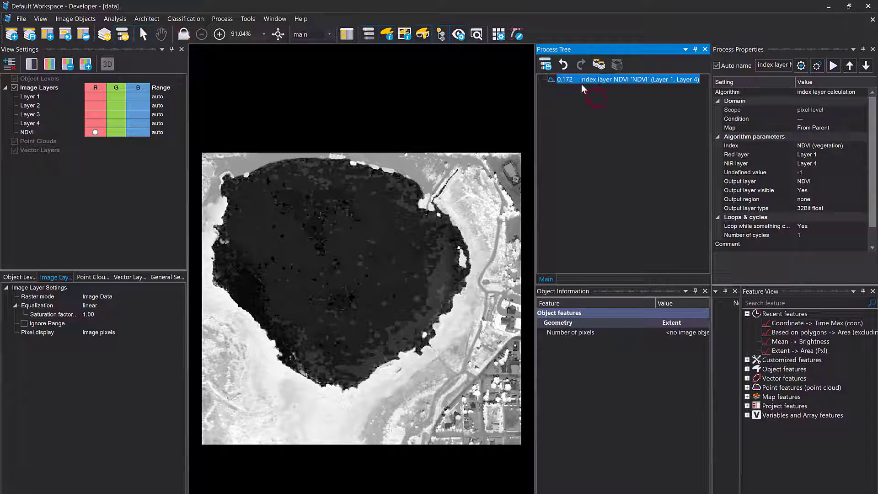
right_click(568, 81)
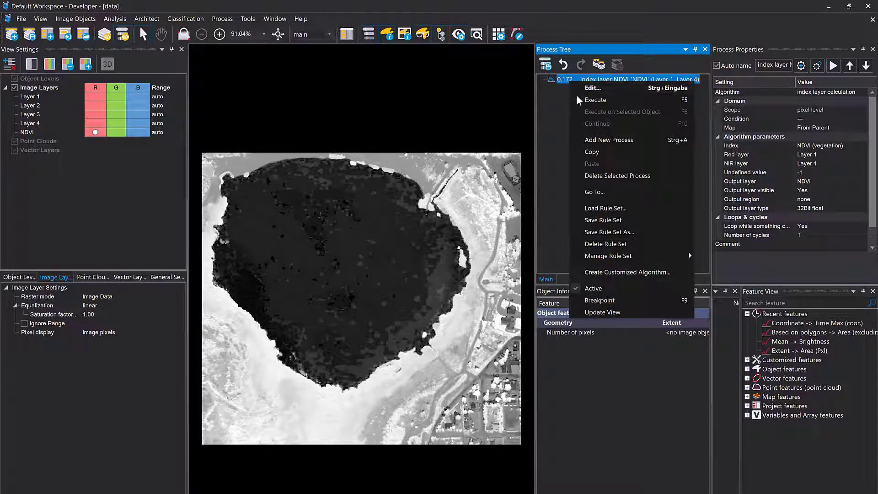
left_click(606, 151)
right_click(568, 107)
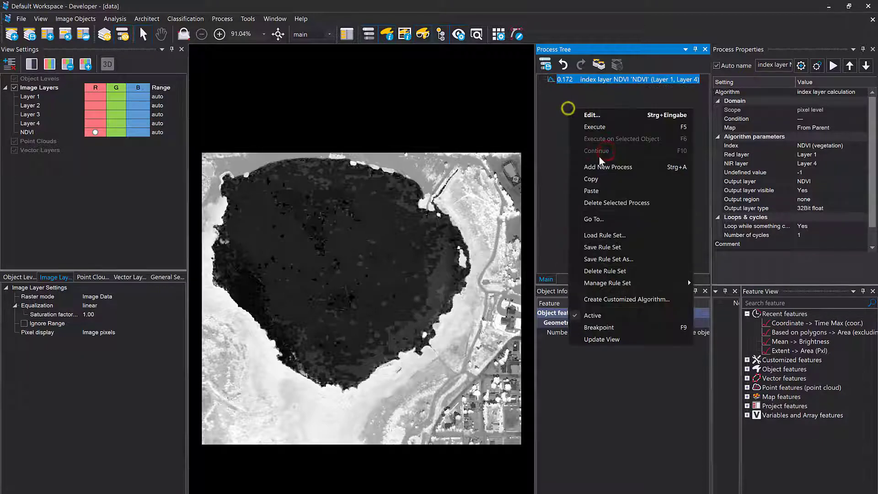
left_click(605, 188)
Set the copied process's index to NDWI (water) and its green layer to Layer 2.
double_click(579, 89)
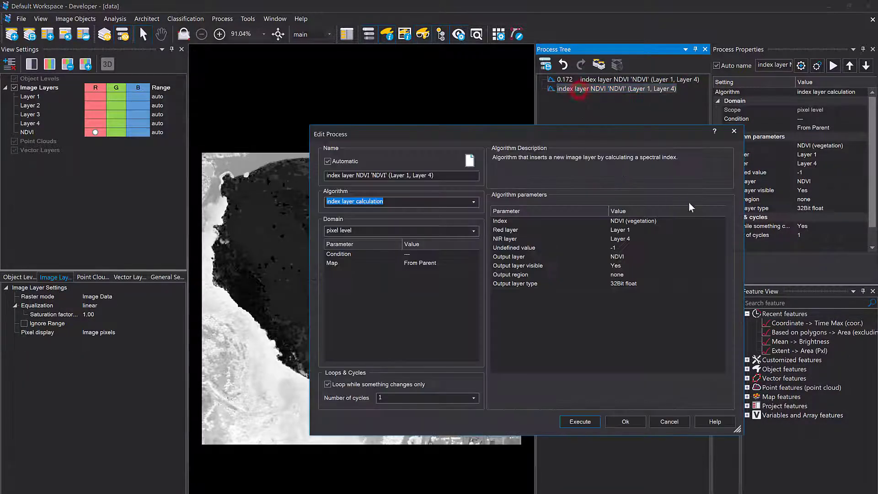
left_click(725, 221)
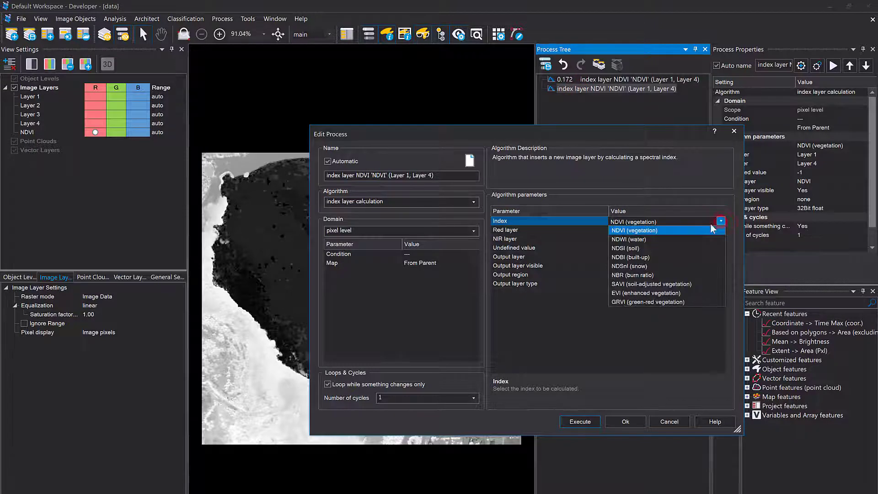
left_click(682, 241)
left_click(626, 206)
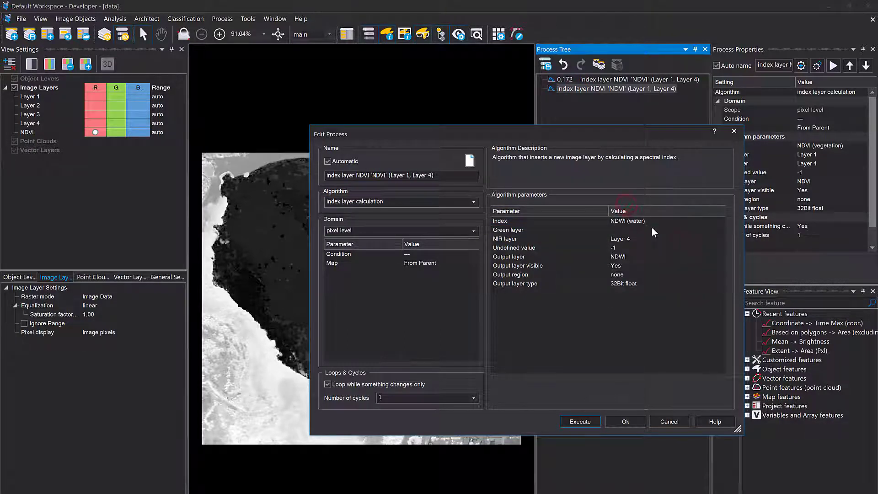
left_click(625, 231)
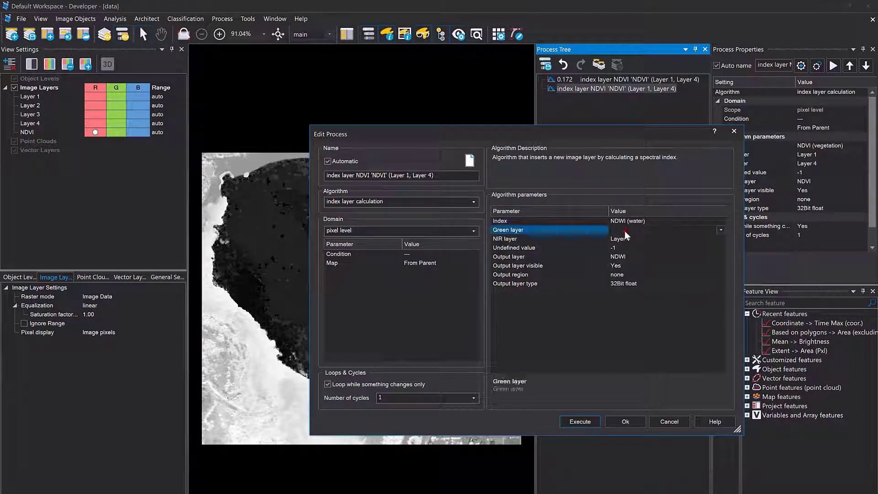
left_click(720, 231)
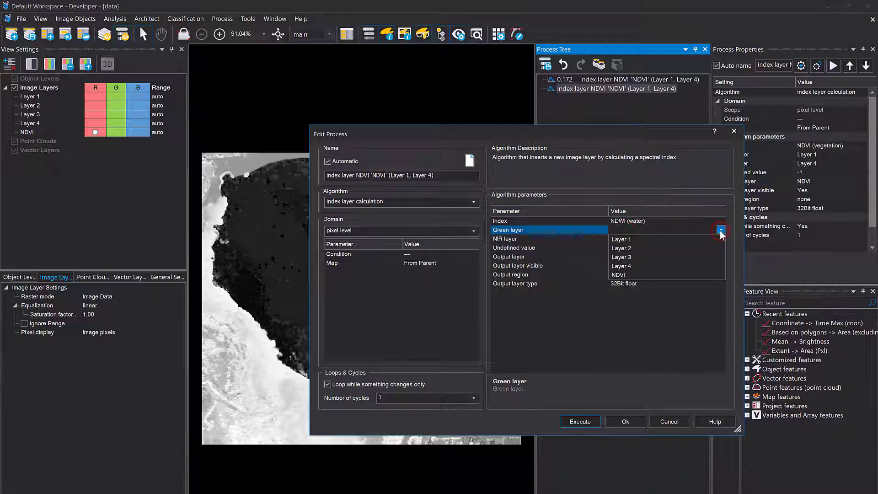
left_click(663, 248)
left_click(654, 334)
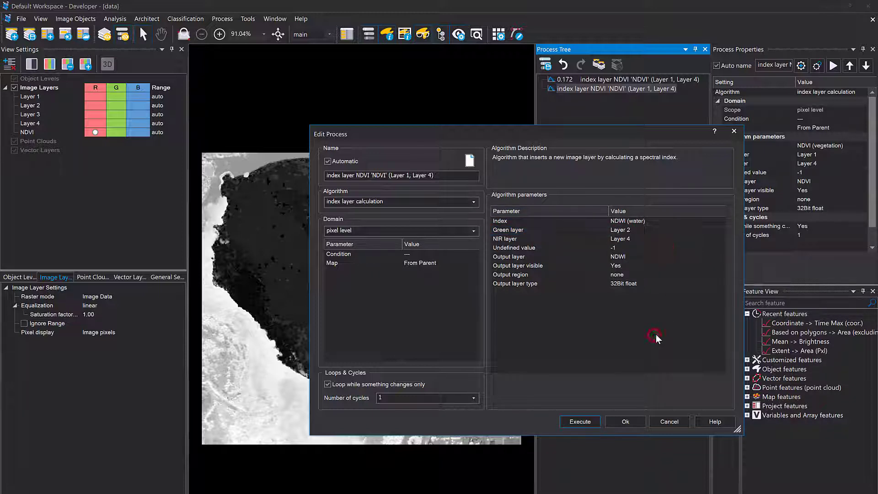
Execute the NDWI process and display the NDVI layer in red combined with the NDWI layer in green.
left_click(580, 421)
left_click(117, 141)
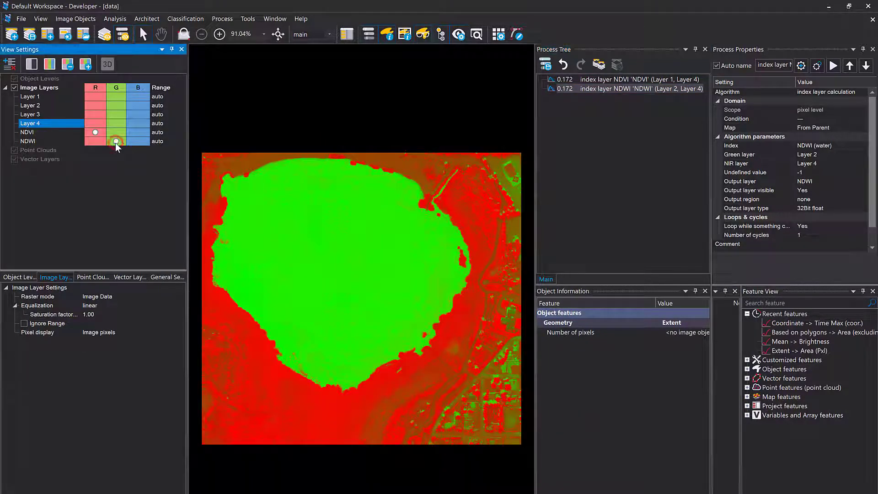
left_click(95, 132)
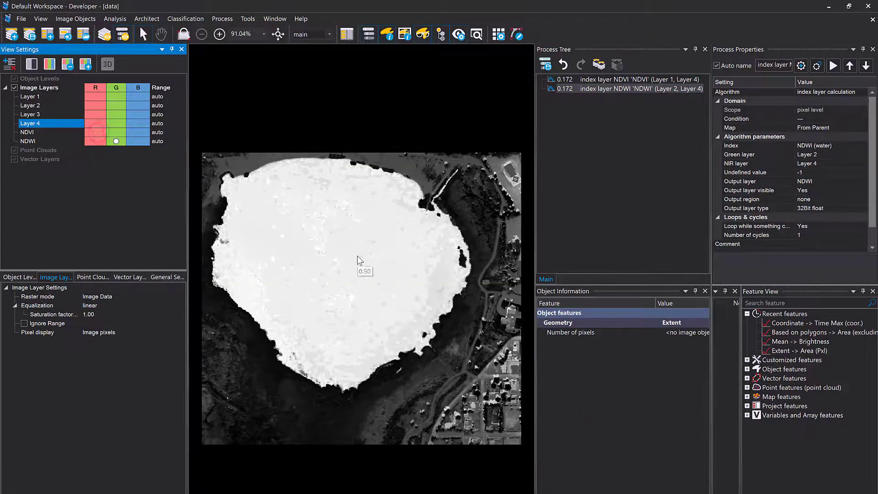
mouse_move(285, 263)
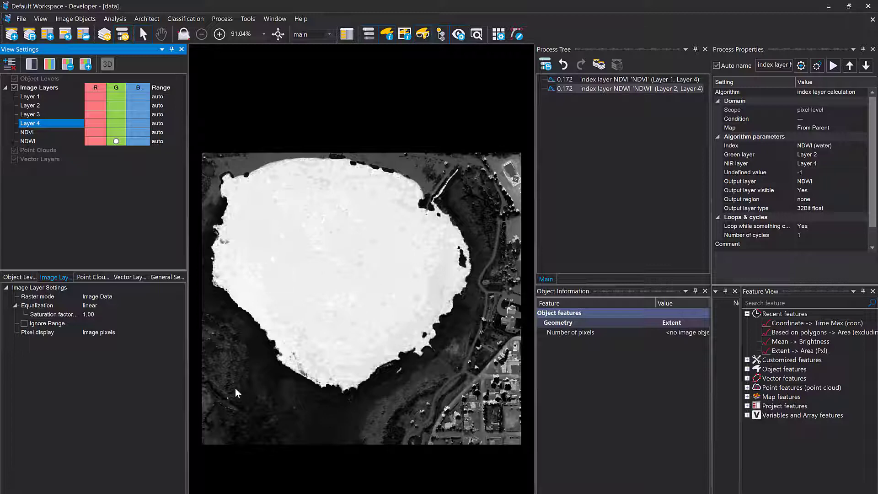
left_click(95, 132)
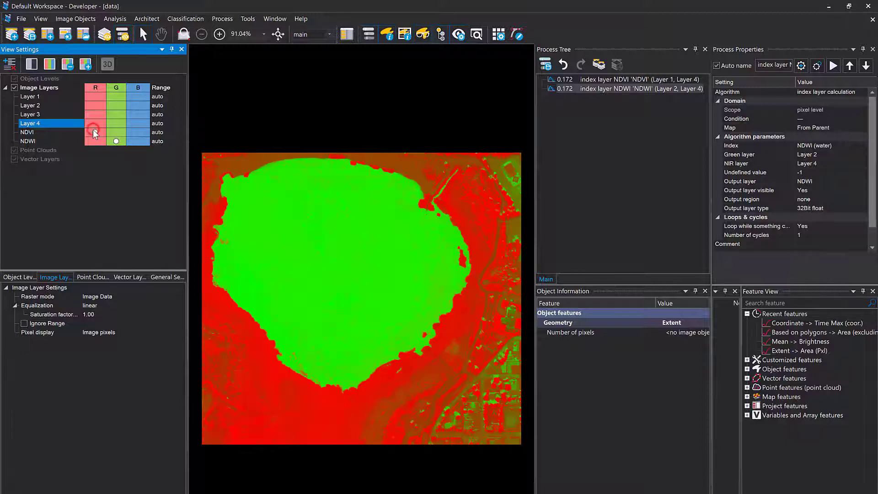
Display the image as a three-layer composite with Layer 1 in red, Layer 2 in green and Layer 3 in blue.
left_click(119, 114)
left_click(138, 106)
left_click(112, 113)
left_click(39, 97)
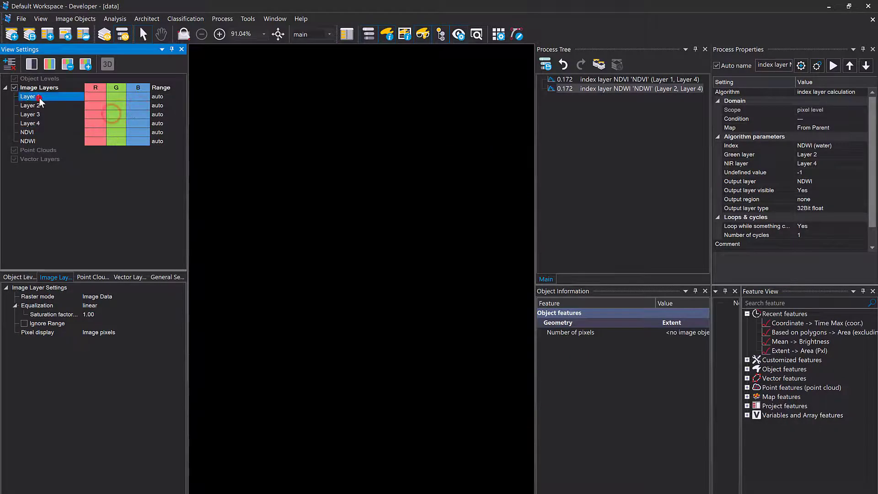
left_click(44, 97)
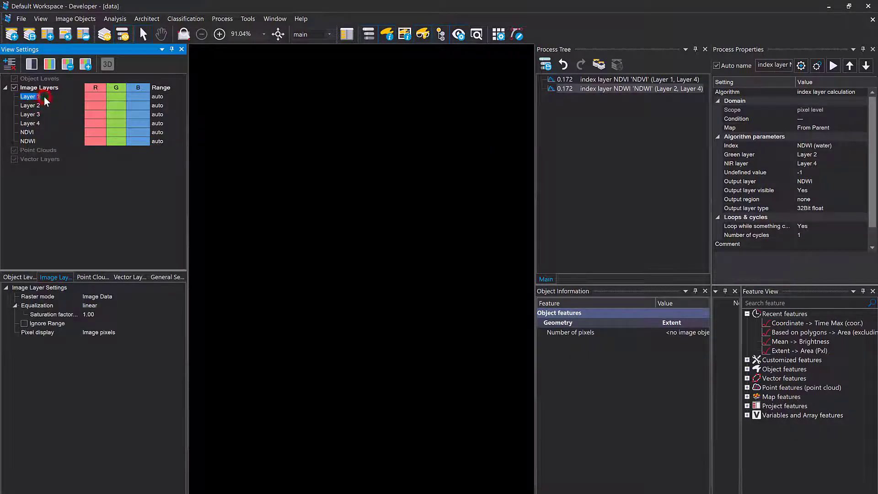
left_click(61, 196)
left_click(50, 64)
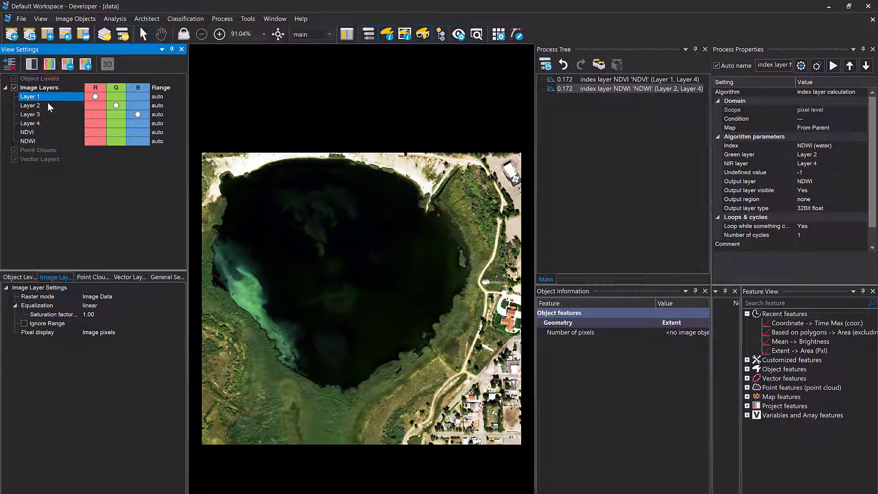
left_click(39, 104)
left_click(42, 114)
left_click(42, 123)
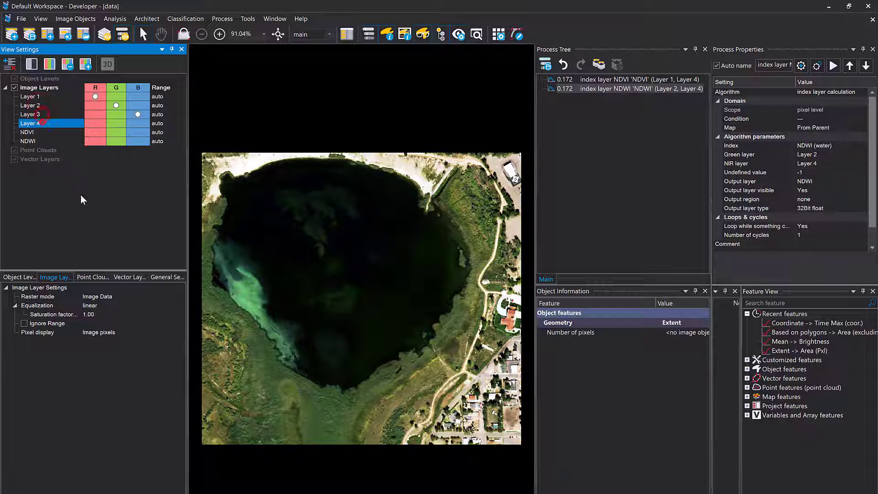
left_click(589, 202)
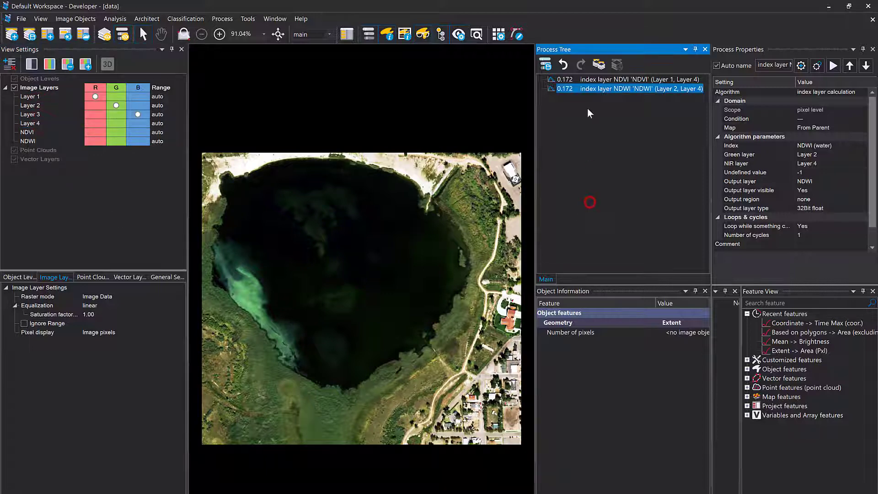
right_click(569, 129)
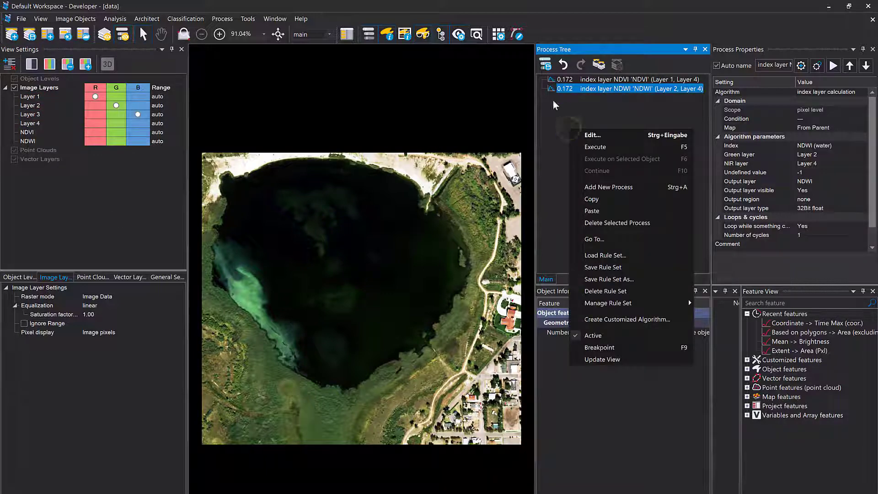
left_click(553, 101)
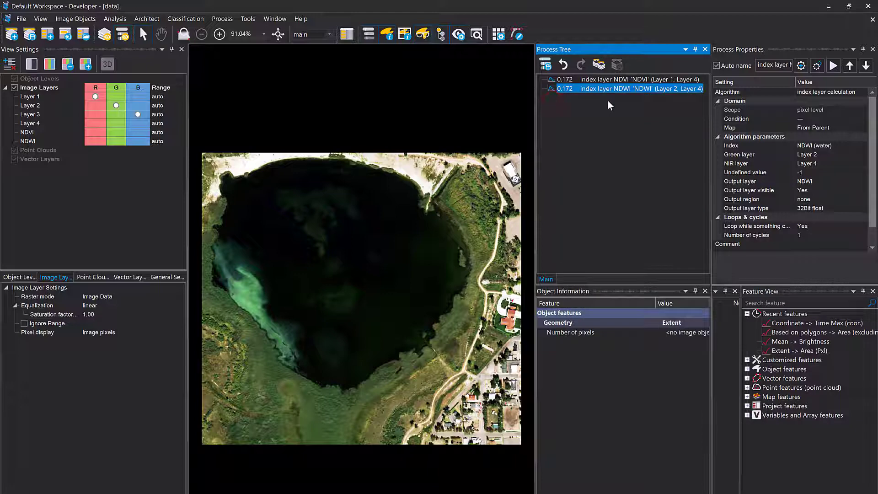
Add a parent process named "Supervised Classification LCC" after the NDWI process, using the execute child processes algorithm.
right_click(567, 121)
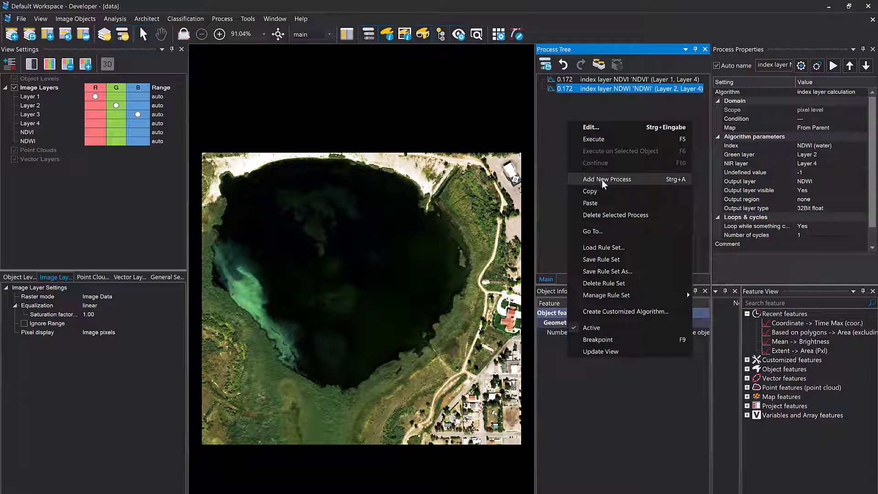
left_click(613, 181)
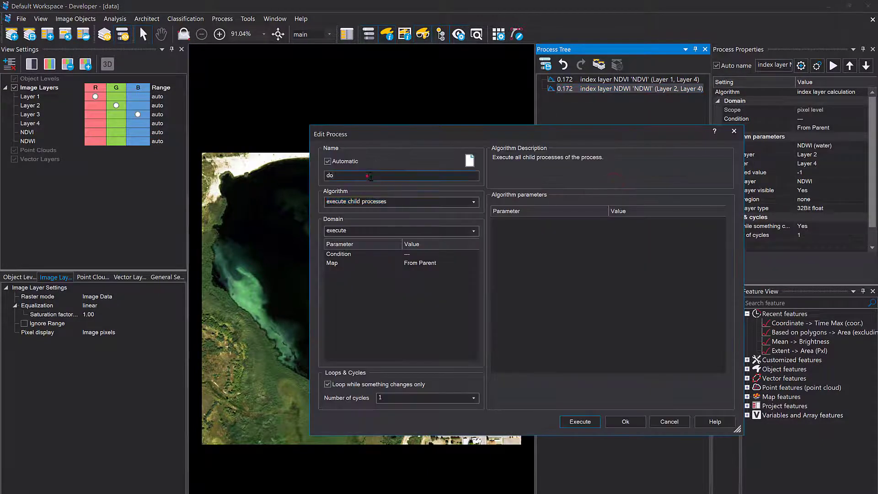
double_click(397, 174)
type("SUpervised")
key("BackSpace")
key("BackSpace")
key("BackSpace")
key("BackSpace")
key("BackSpace")
key("BackSpace")
key("BackSpace")
key("BackSpace")
key("BackSpace")
key("BackSpace")
type("pervised Classification LCC")
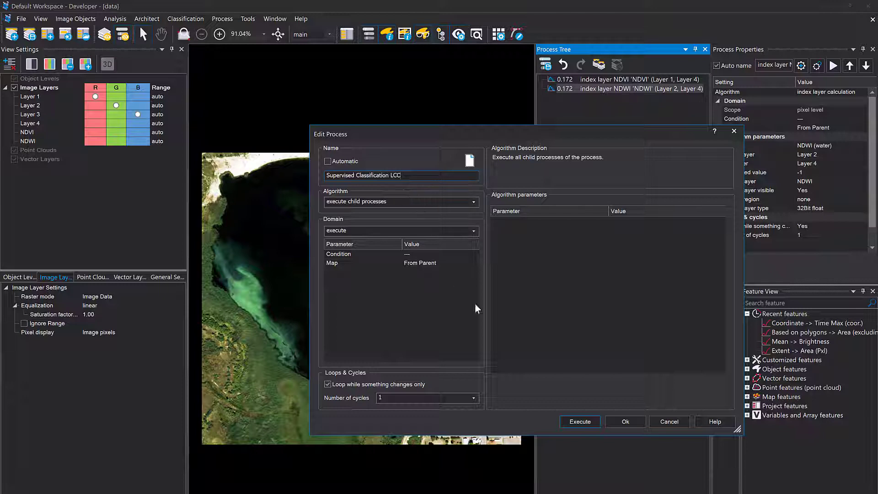
left_click(624, 422)
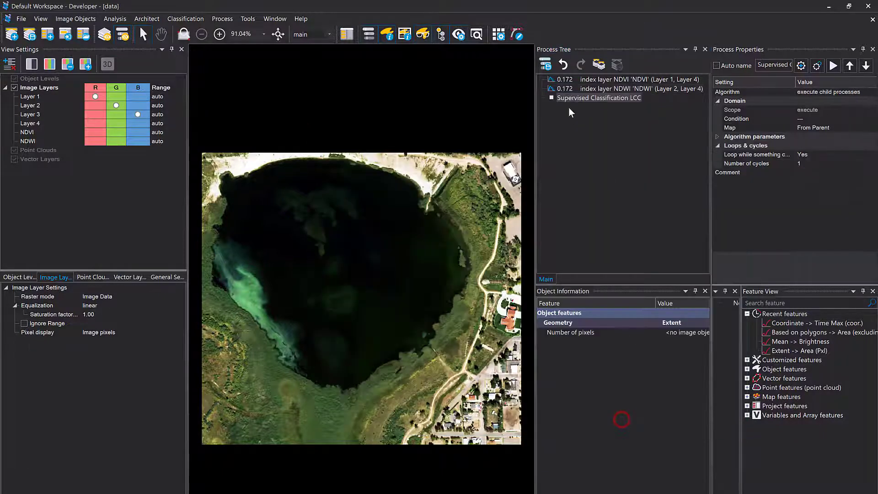
Insert a child process named "Index Layer Calculation" under Supervised Classification LCC.
right_click(570, 100)
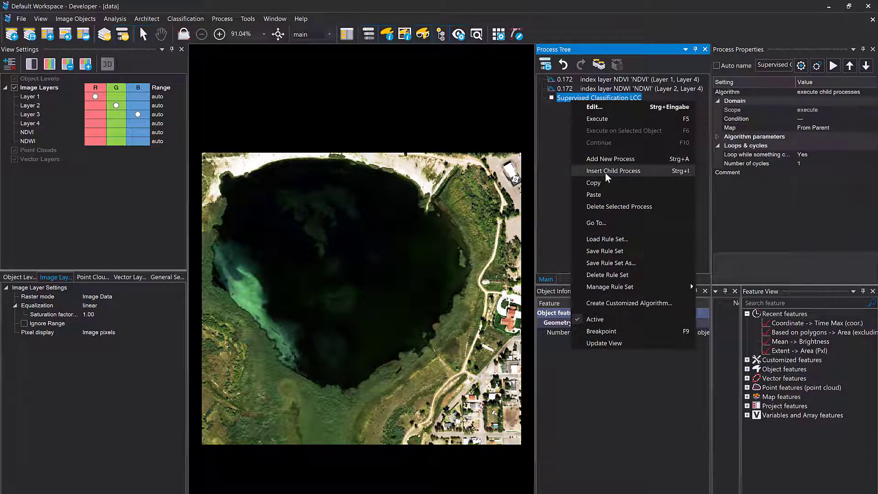
left_click(624, 176)
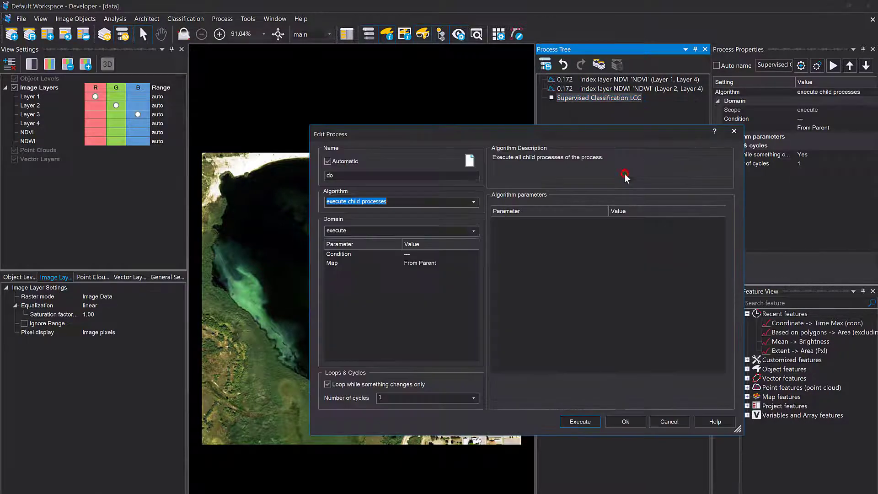
left_click(436, 176)
type("In")
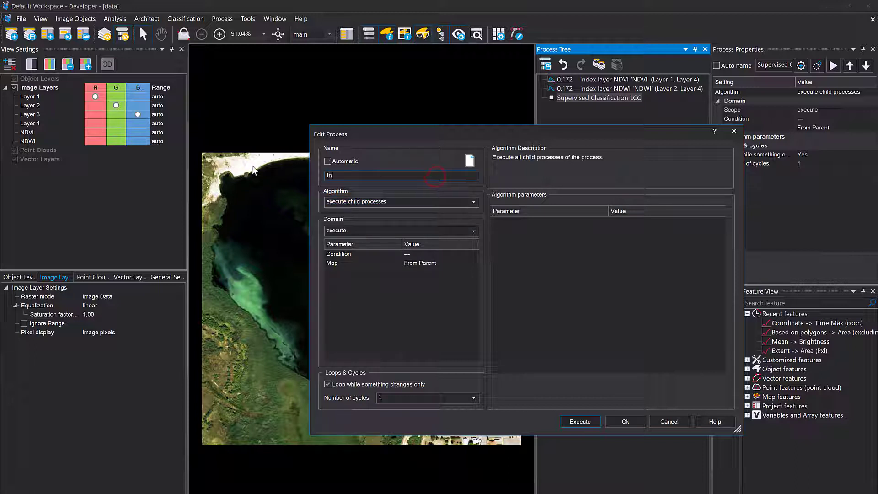
type("dex Layer Calculation")
left_click(625, 420)
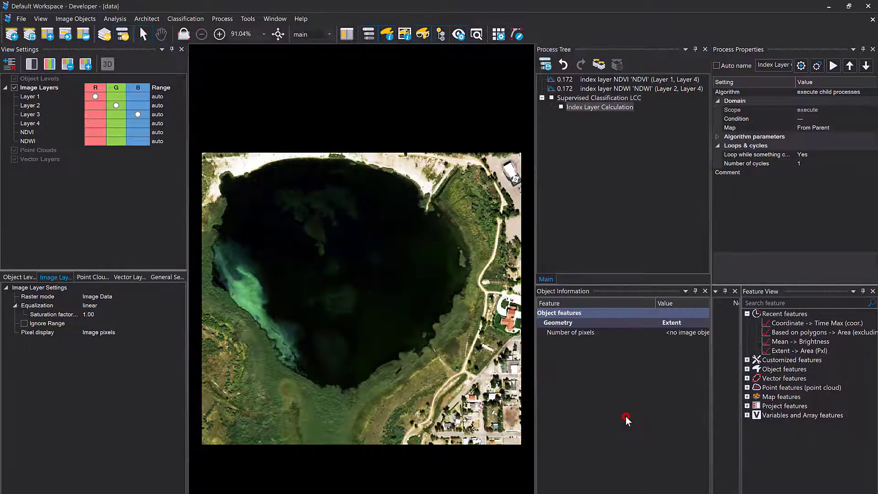
Move the NDVI and NDWI index layer processes under Index Layer Calculation, keeping NDVI first.
left_click(564, 80)
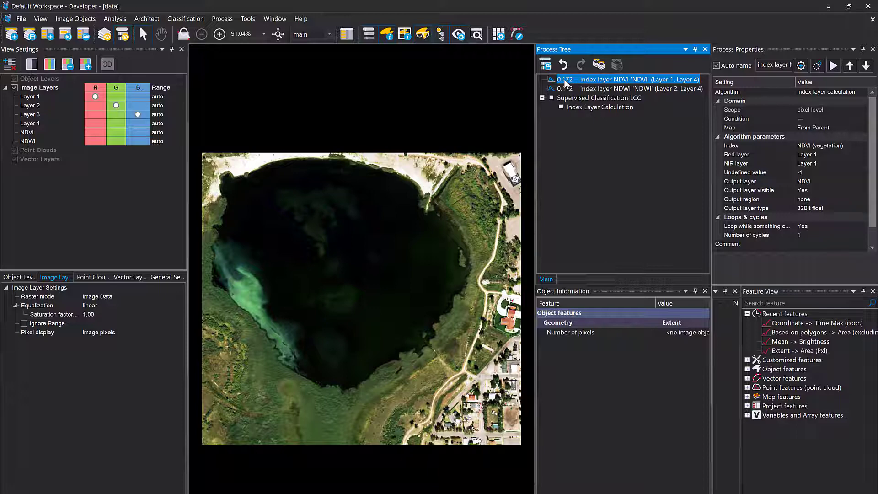
left_click_drag(565, 81, 592, 108)
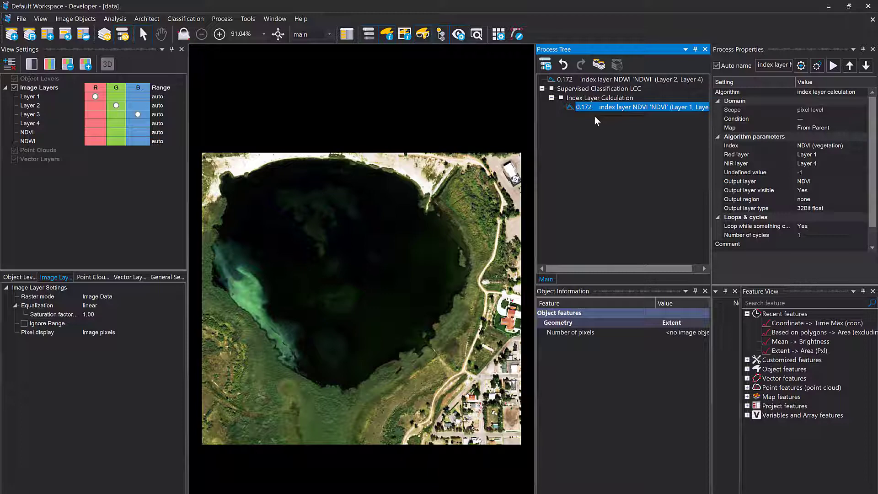
left_click(568, 79)
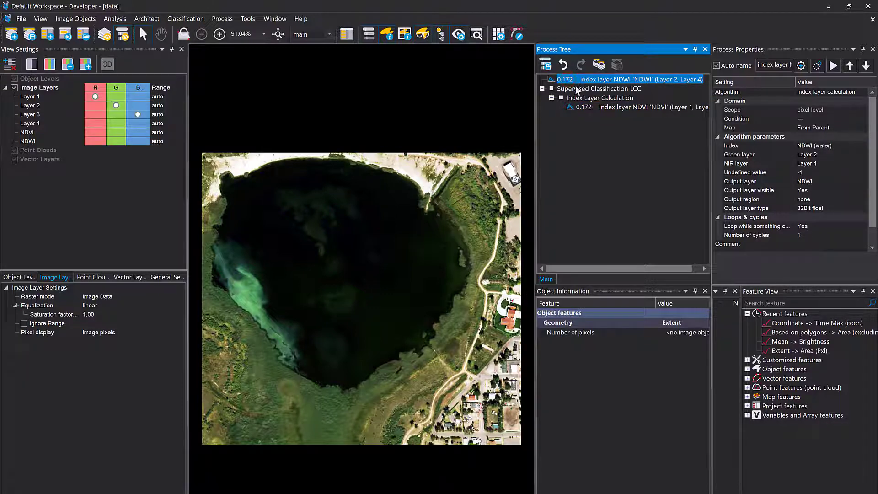
left_click_drag(588, 79, 598, 108)
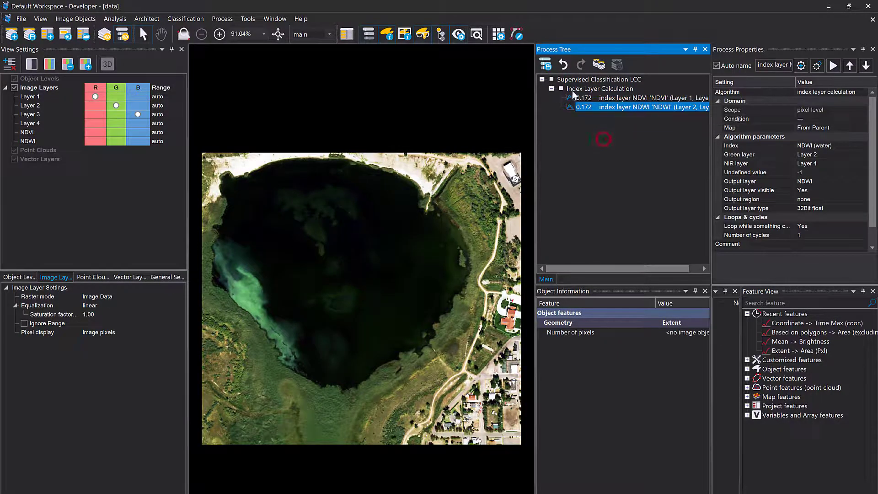
left_click(589, 91)
left_click(589, 90)
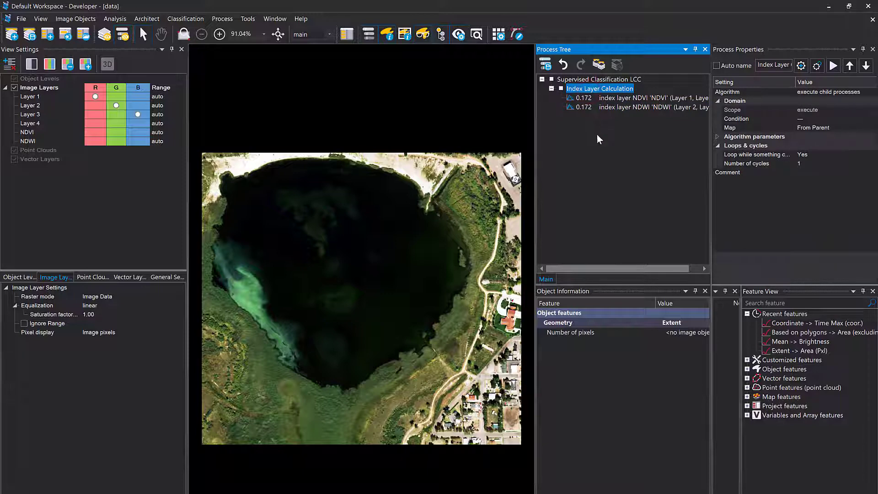
Remove the calculated NDVI and NDWI layers from the image layers.
left_click(45, 132)
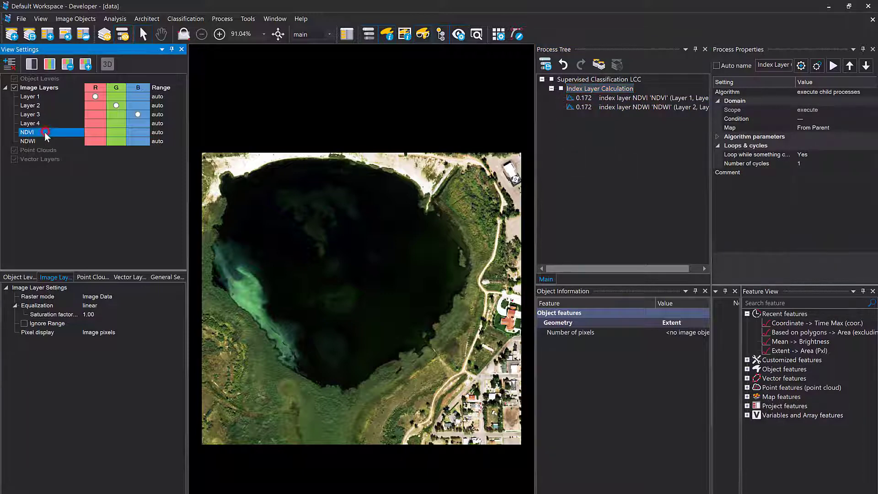
key("Delete")
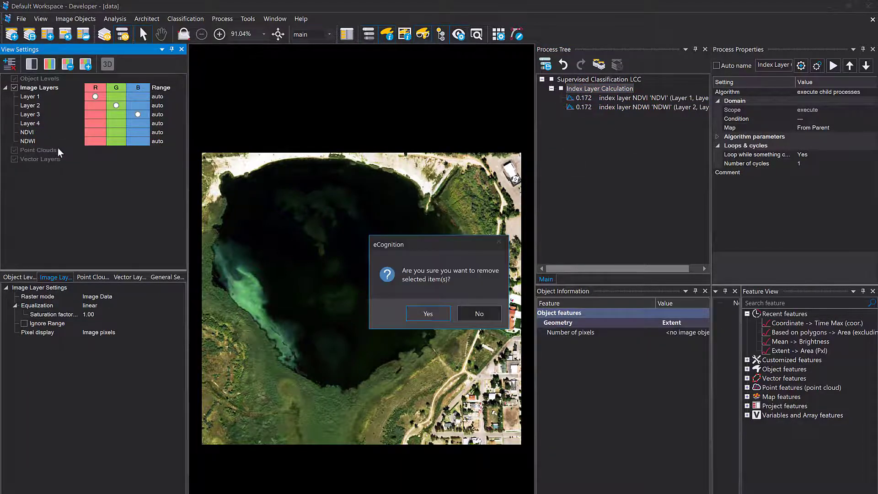
key("Return")
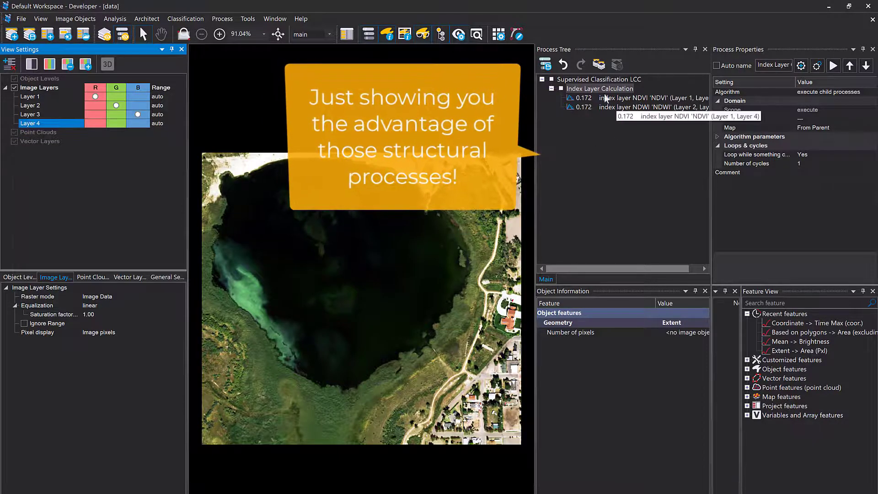
Execute the whole Supervised Classification LCC process to recalculate both index layers.
right_click(594, 76)
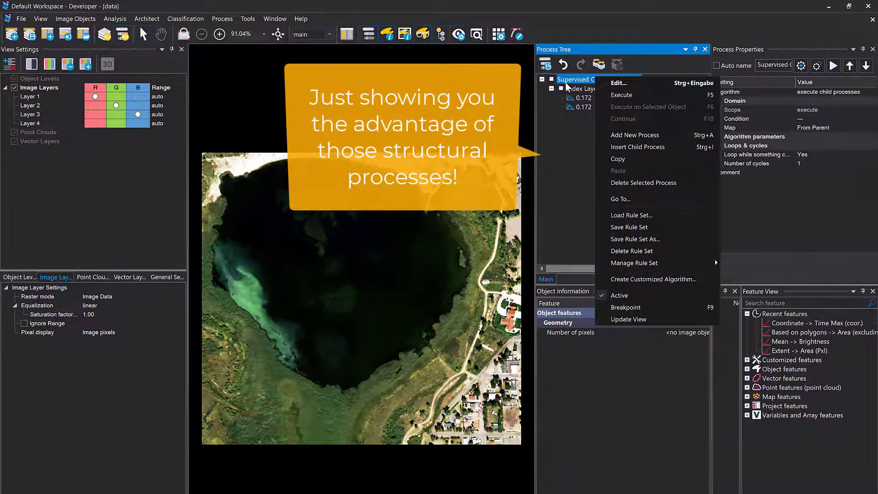
right_click(595, 76)
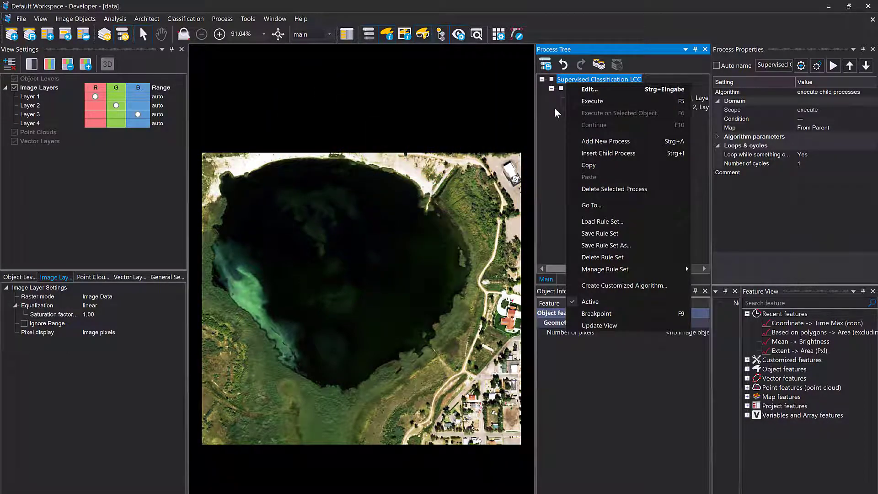
left_click(598, 102)
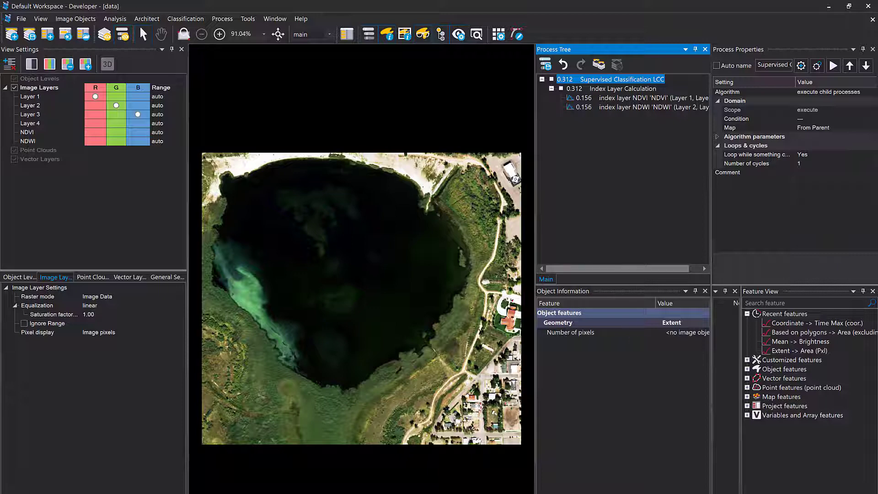
Add a process named "Segmentation" after Index Layer Calculation at the same level, and select the Supervised Classification LCC parent.
right_click(581, 88)
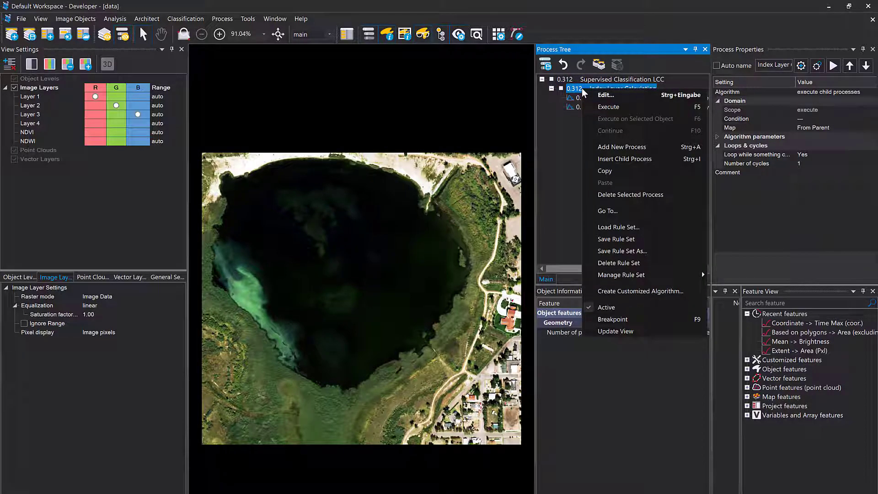
left_click(599, 147)
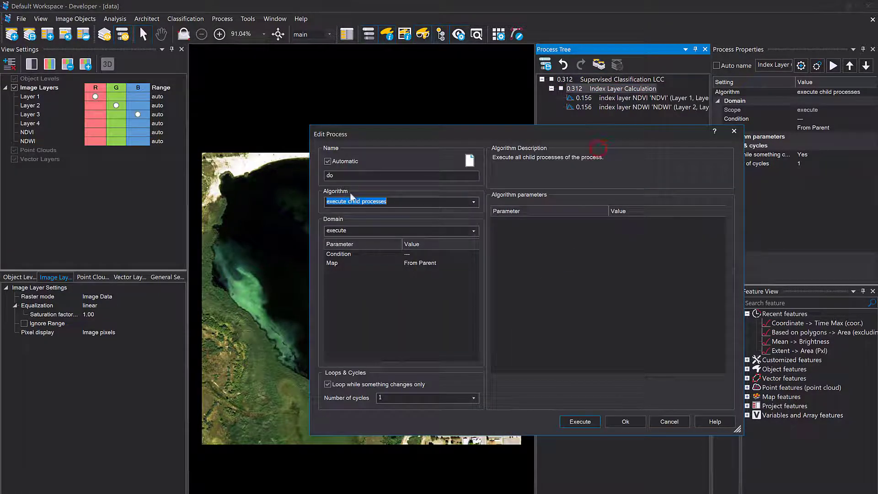
double_click(350, 177)
type("Sege")
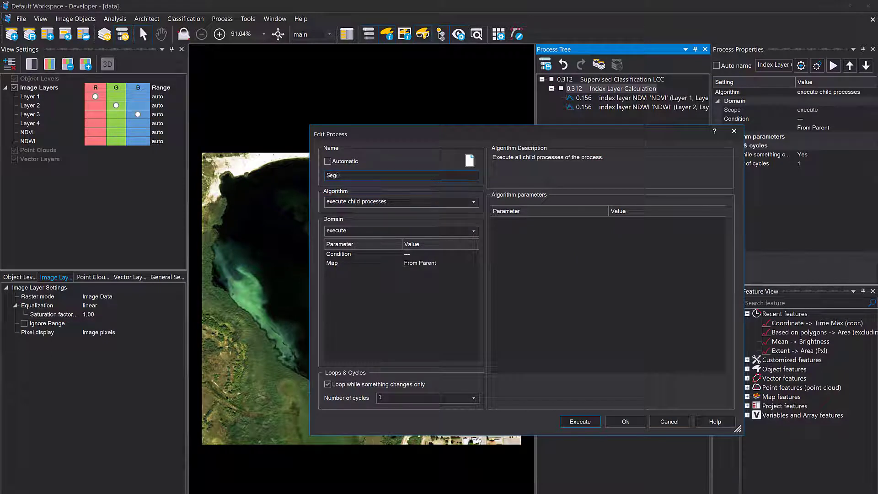
key("BackSpace")
type("mentation")
left_click(630, 421)
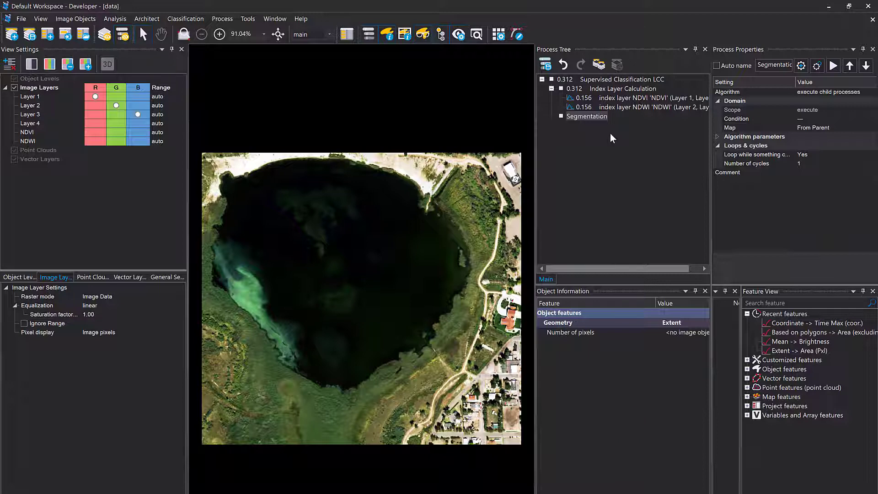
left_click(581, 80)
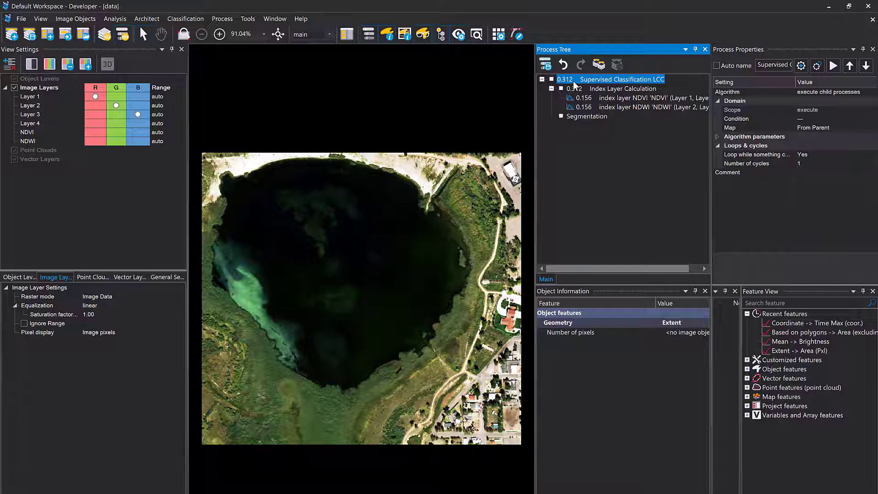
Insert a multiresolution segmentation process as a child of Segmentation with scale parameter 20, and execute it.
left_click(577, 117)
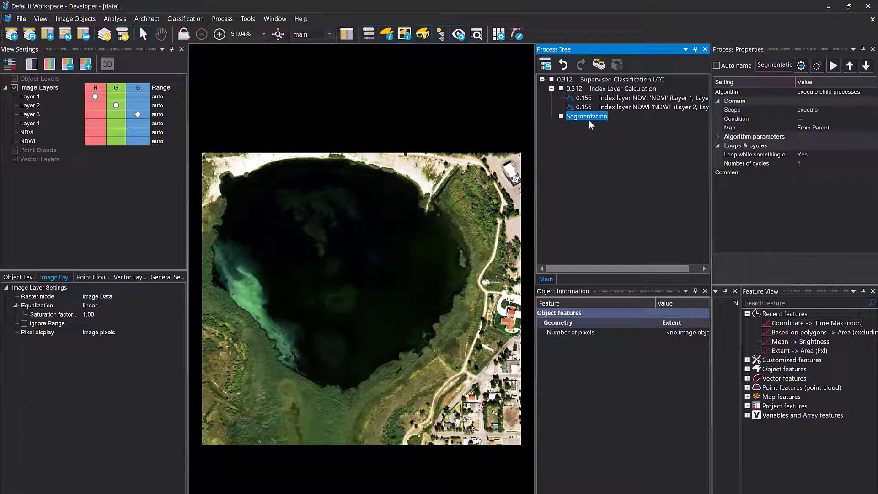
right_click(589, 119)
left_click(627, 186)
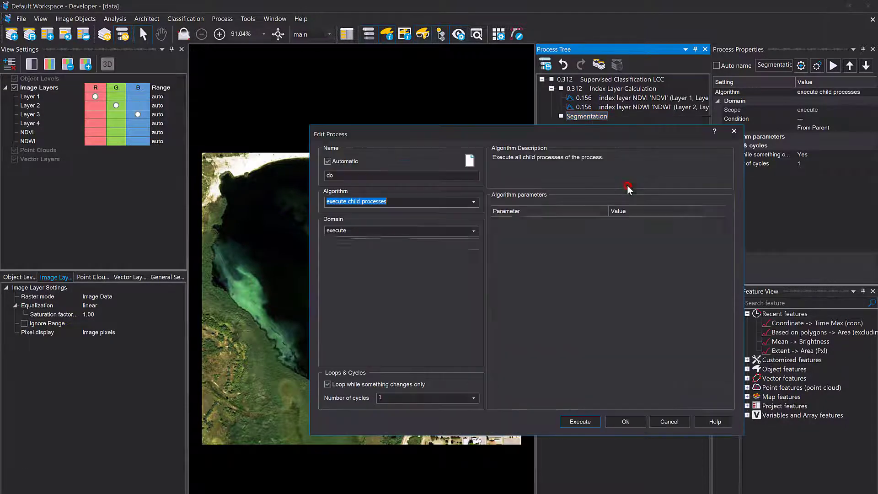
type("multi")
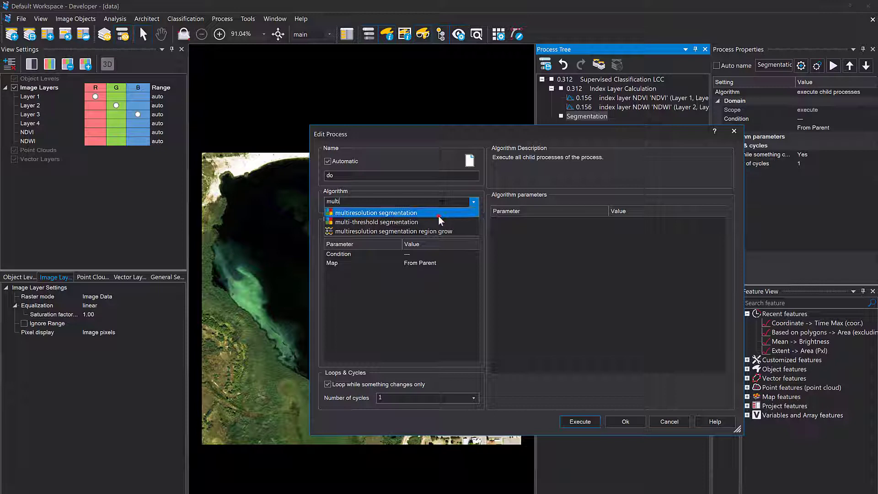
left_click(438, 214)
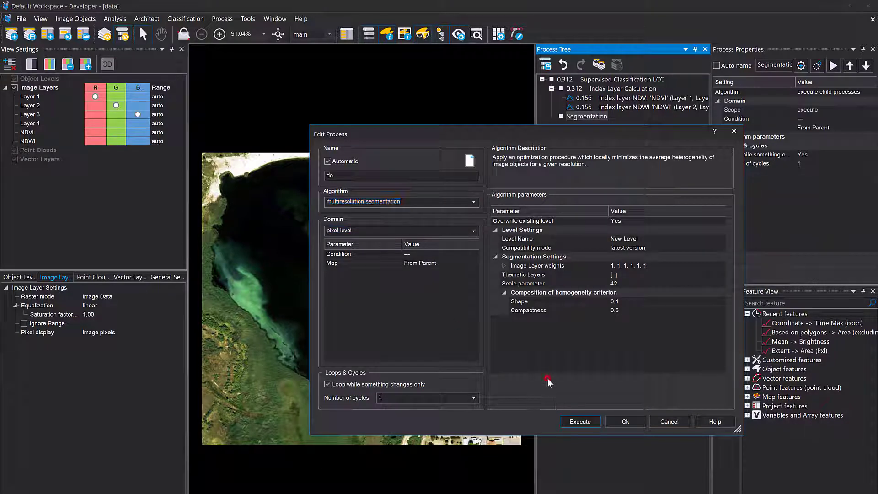
left_click(632, 284)
left_click(633, 284)
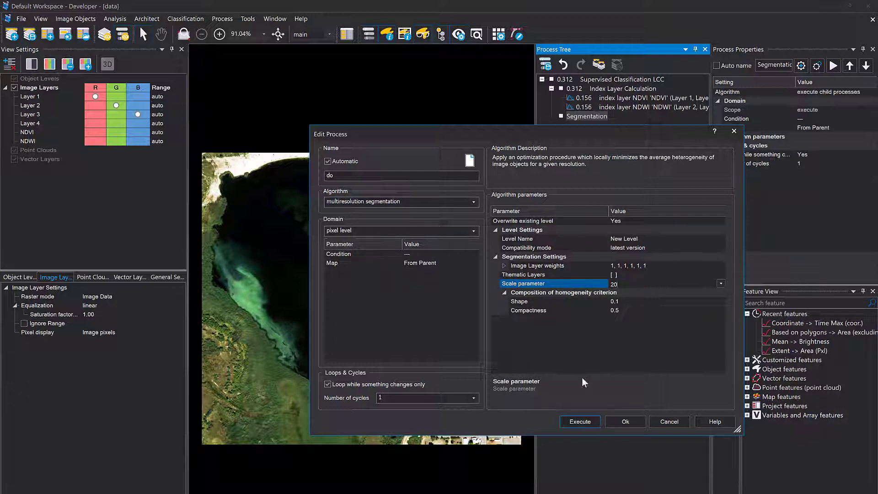
left_click(580, 421)
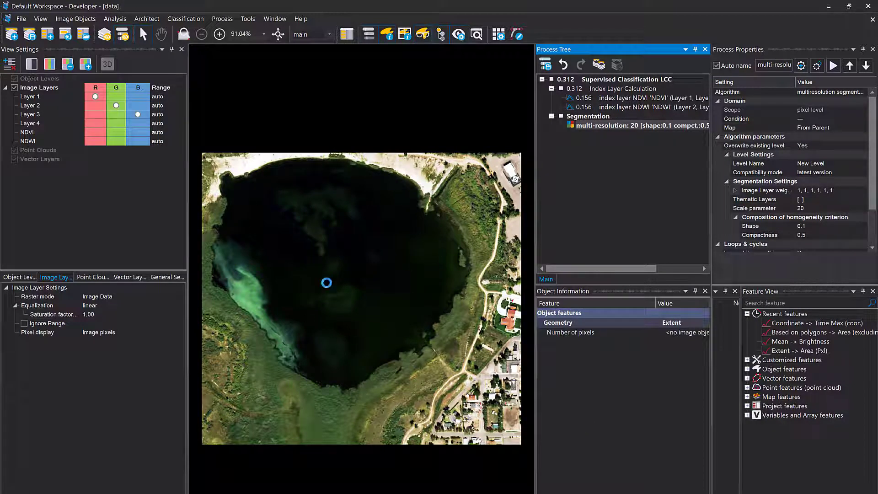
Examine the extent of individual image objects across the lake and along its southern shore.
left_click(305, 255)
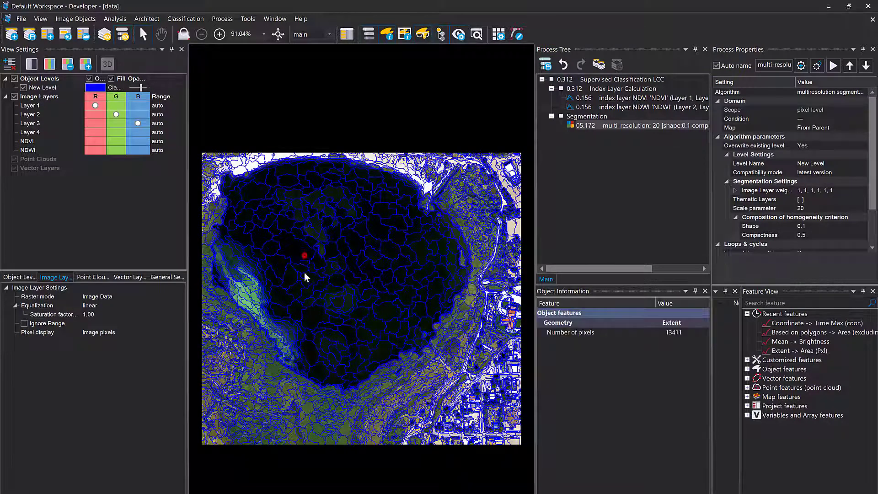
left_click(303, 292)
left_click(363, 357)
left_click(342, 386)
left_click(324, 415)
left_click(350, 367)
left_click(374, 325)
left_click(338, 268)
left_click(360, 256)
left_click(327, 209)
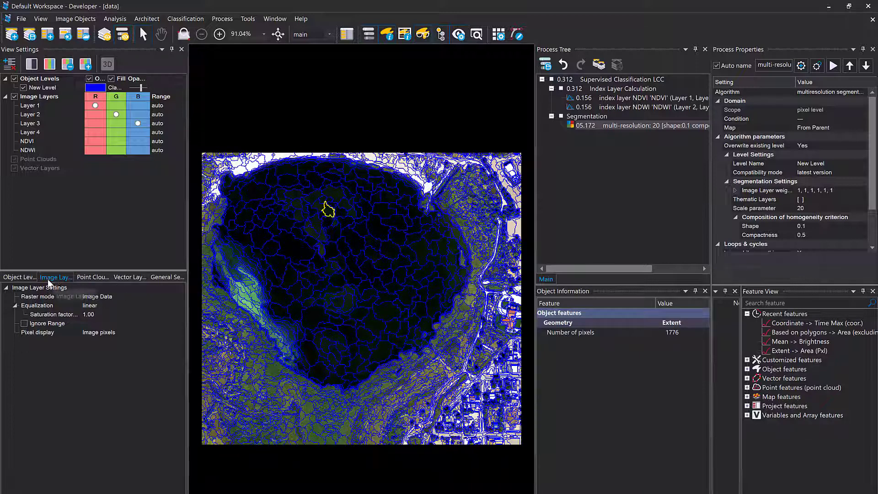
Review the object level display settings for highlight colors and available classes, and inspect two more lake segments.
left_click(25, 277)
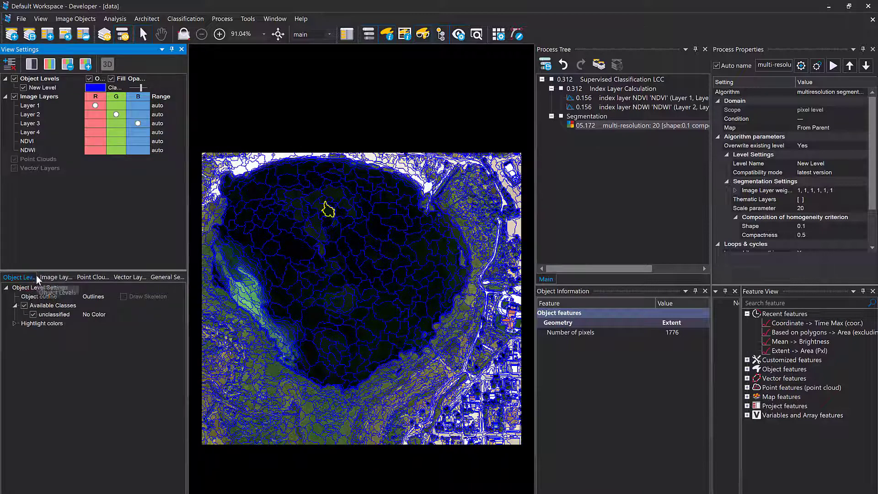
left_click(14, 323)
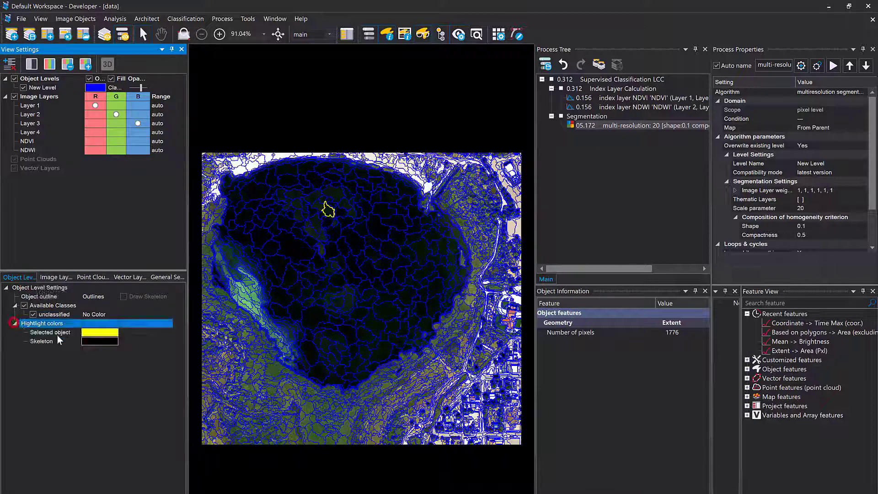
left_click(16, 322)
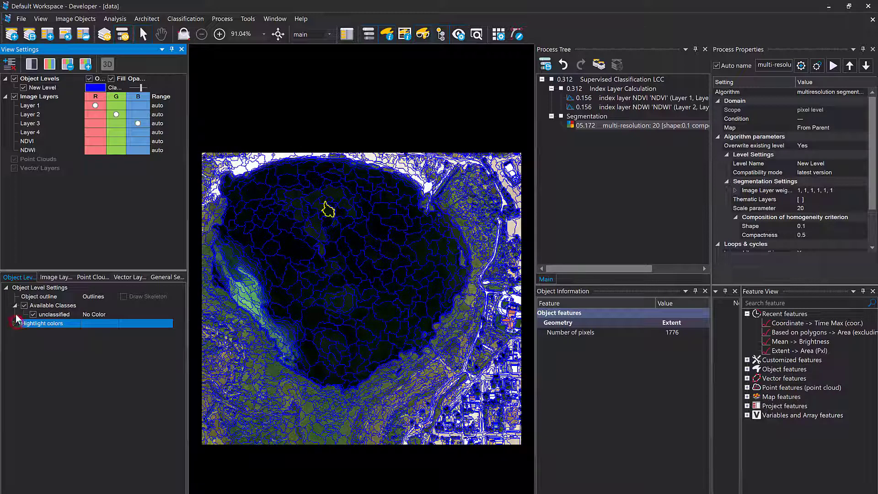
left_click(15, 305)
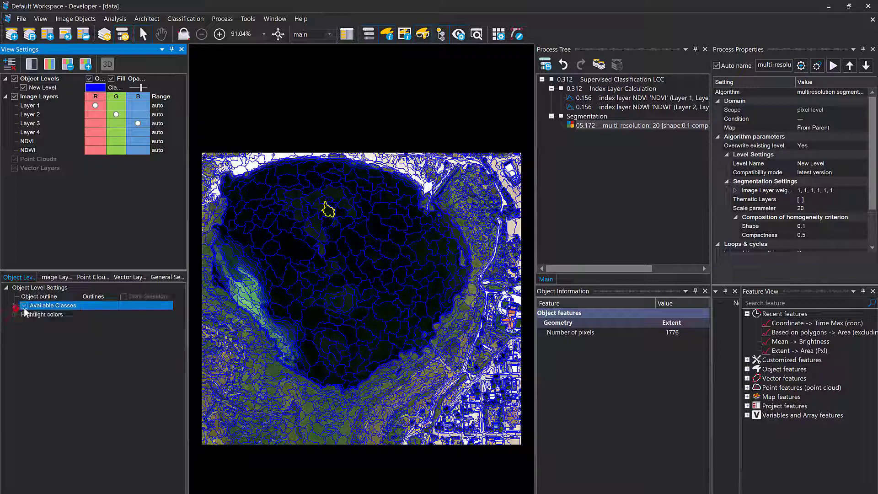
left_click(333, 315)
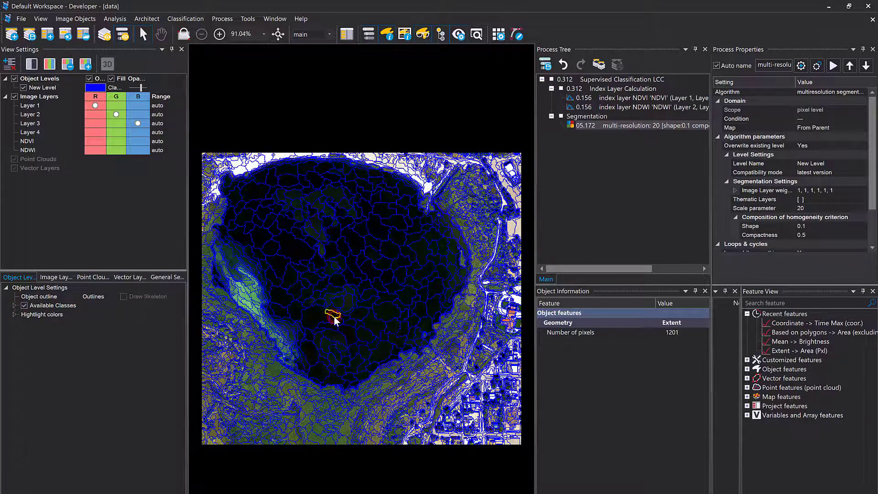
left_click(375, 235)
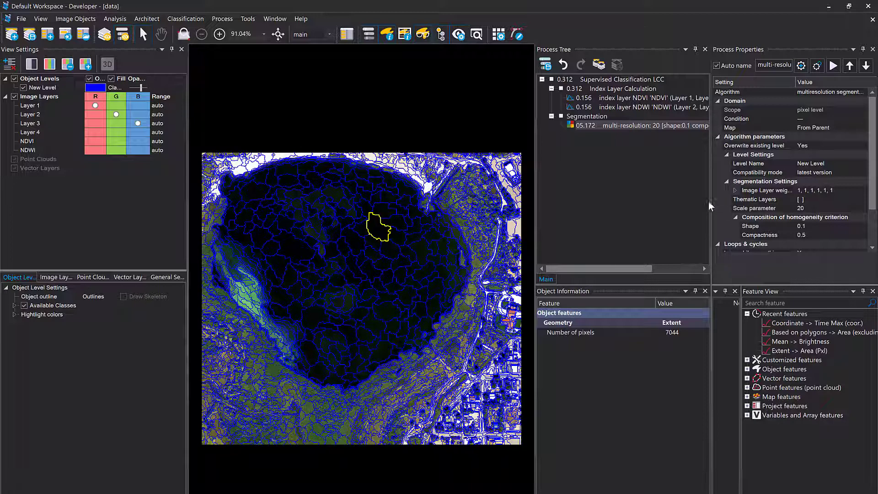
Widen the class hierarchy area and insert a class named "no vegetation" with the default red color.
left_click_drag(711, 202, 611, 202)
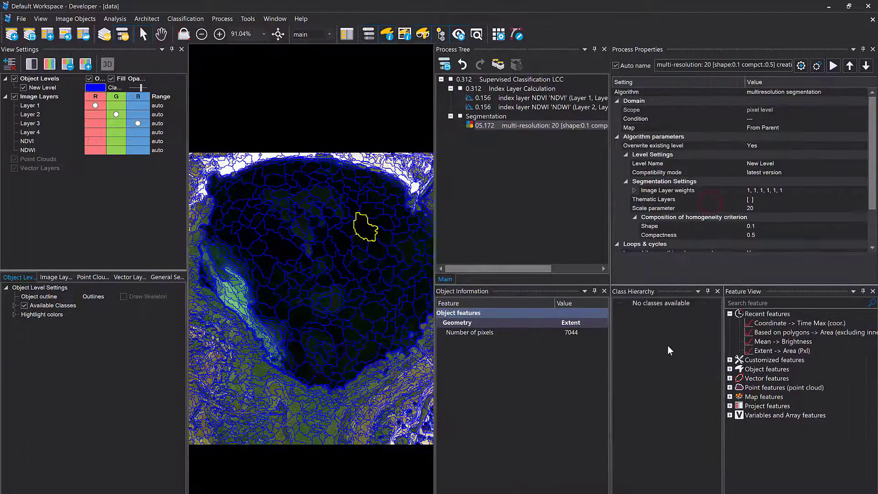
left_click(651, 326)
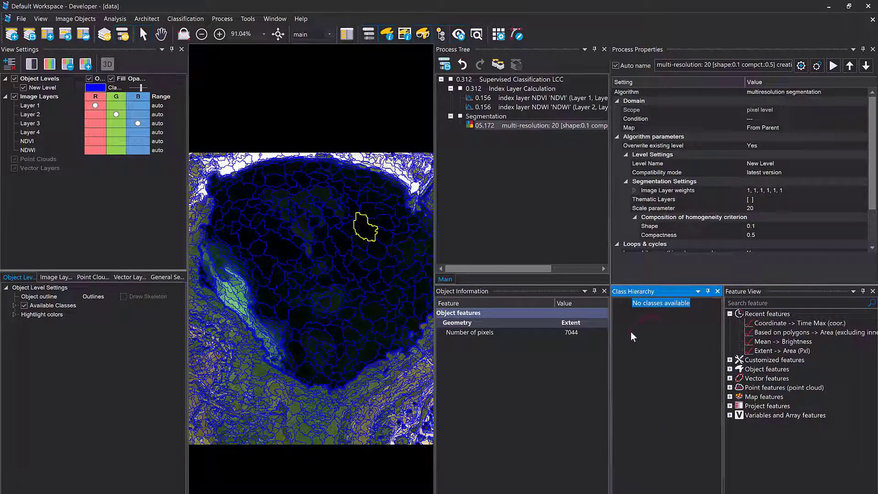
right_click(635, 320)
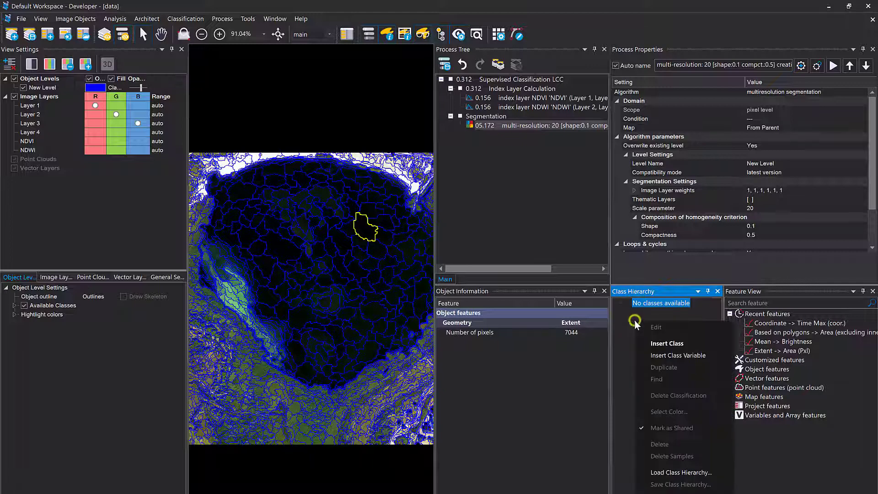
left_click(687, 341)
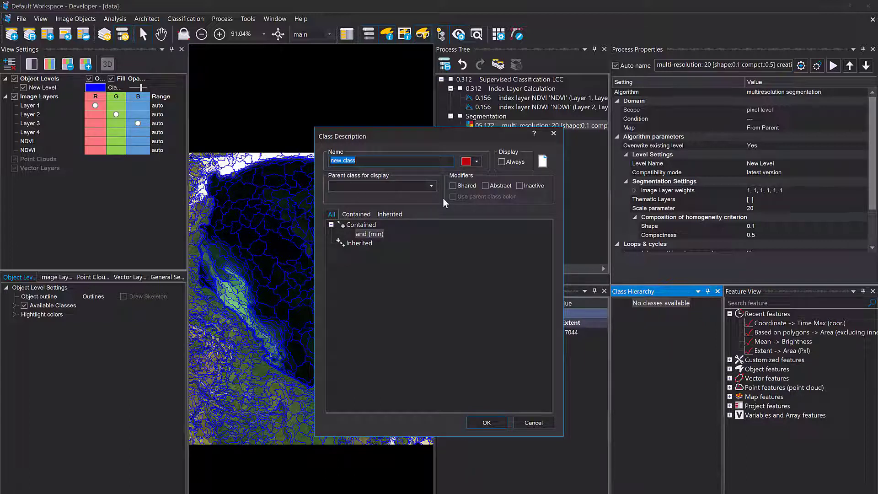
type("no vegetation")
left_click(494, 422)
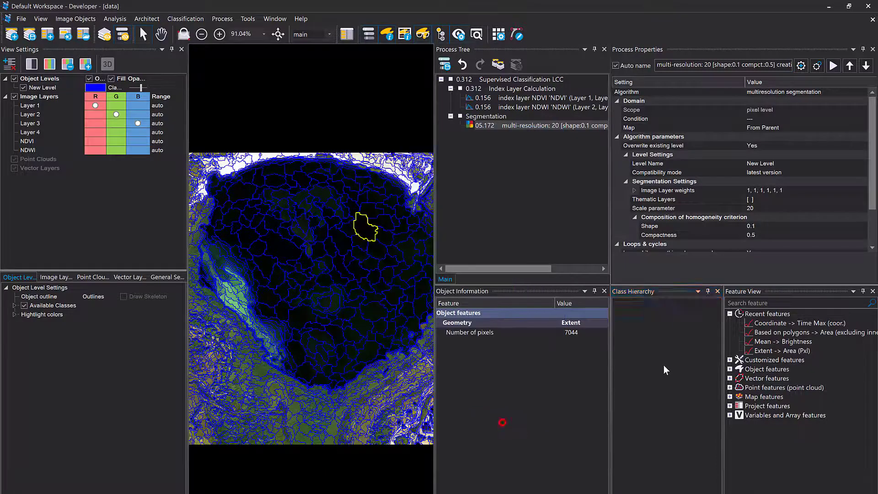
Insert a class named "water" with blue as its color.
right_click(664, 365)
left_click(689, 388)
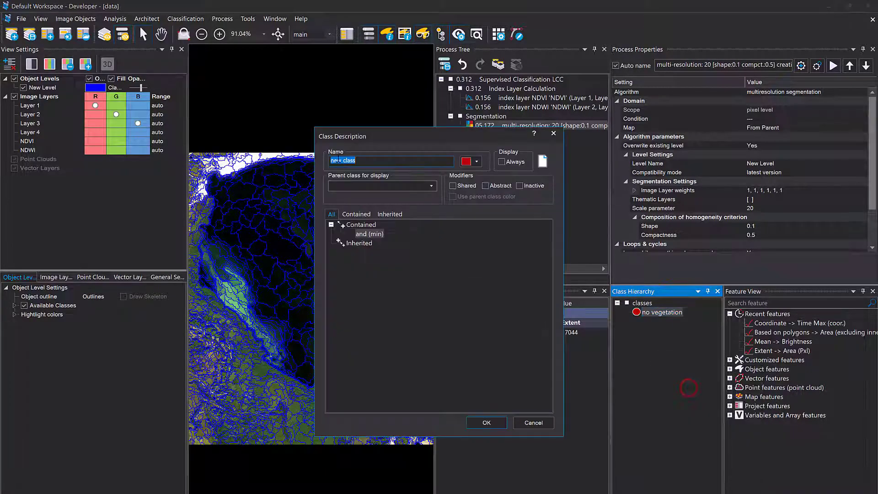
type("water")
left_click(476, 161)
left_click(476, 200)
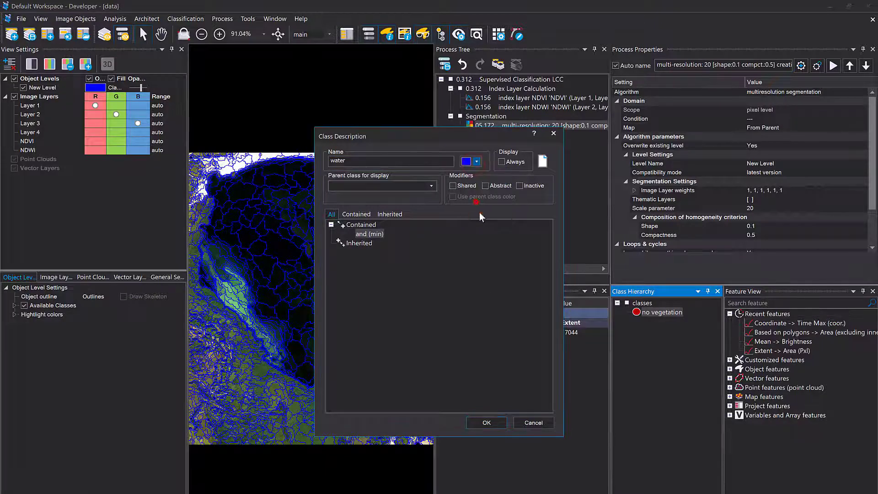
left_click(483, 422)
Insert a class named "vegetation" with green as its color.
right_click(664, 389)
left_click(695, 218)
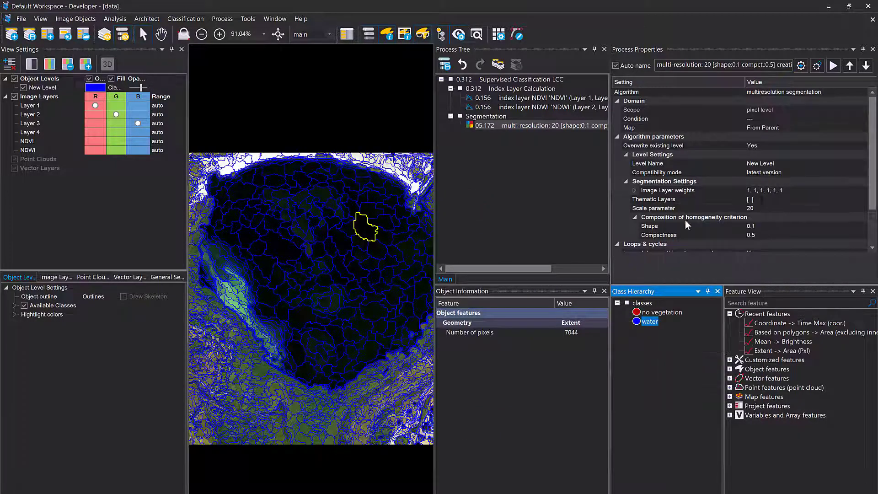
type("vegetation")
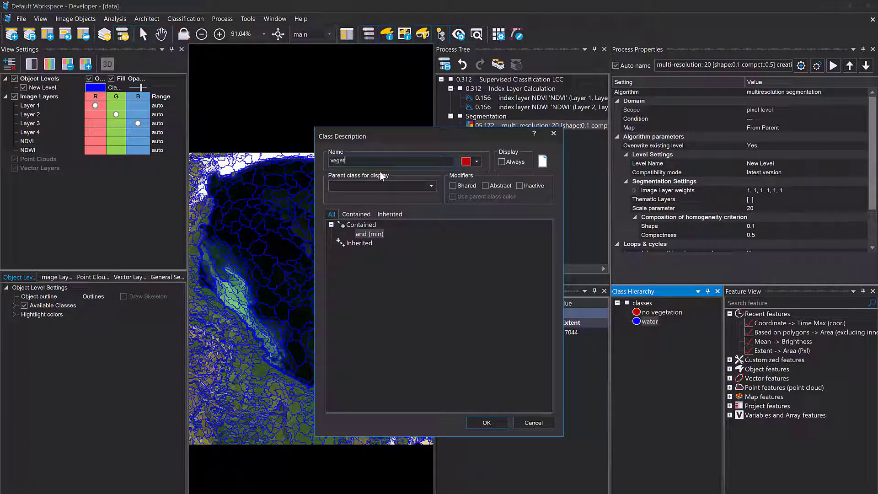
left_click(477, 161)
left_click(485, 176)
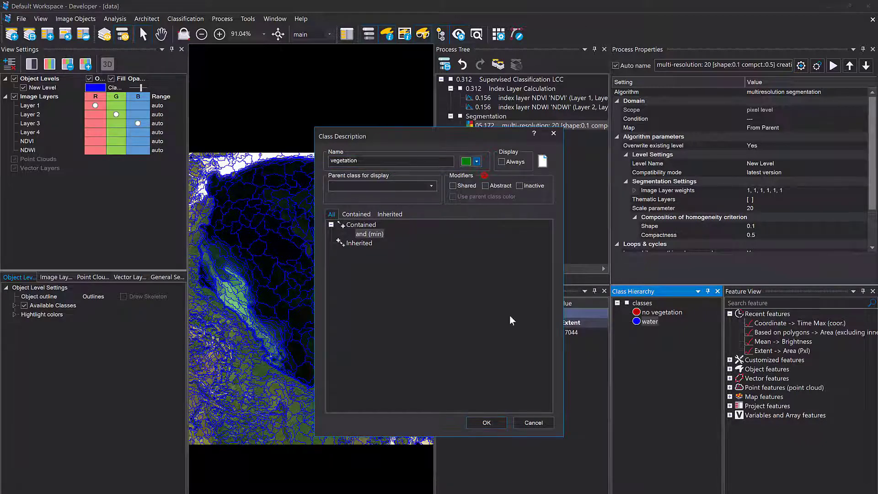
left_click(486, 423)
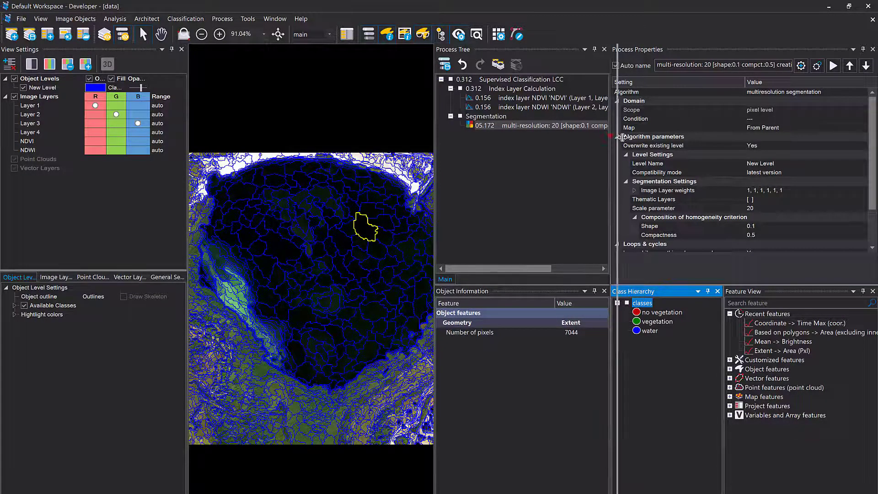
Give the image view more width and display the Sample toolbar.
left_click_drag(610, 139, 644, 140)
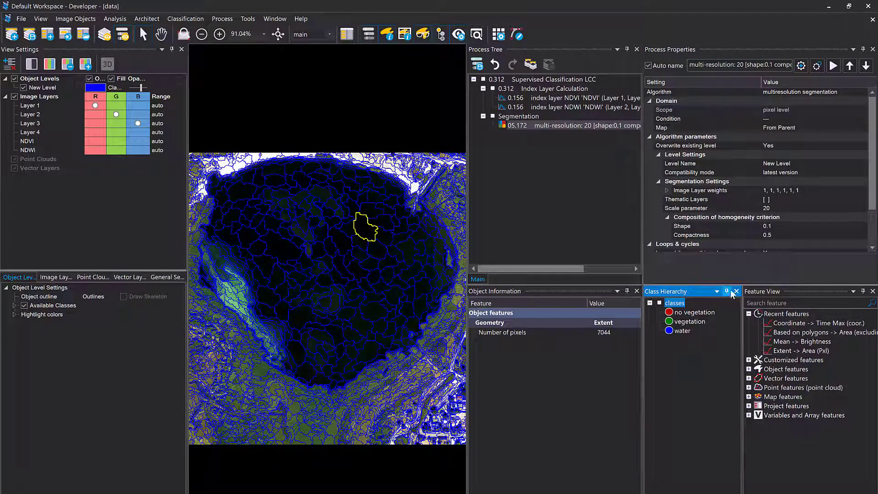
right_click(556, 27)
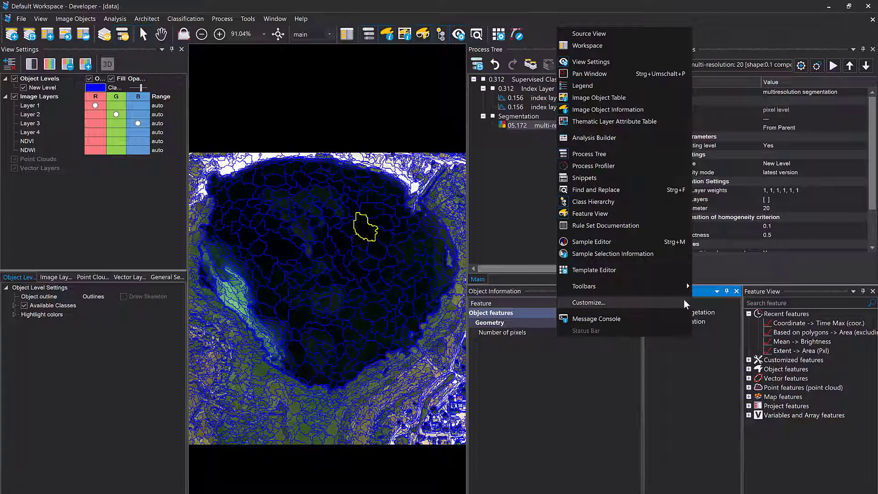
mouse_move(660, 289)
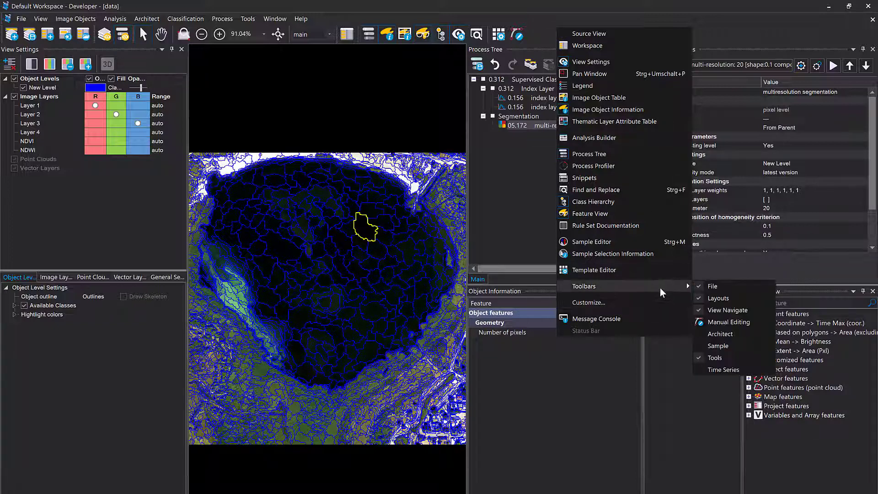
left_click(737, 347)
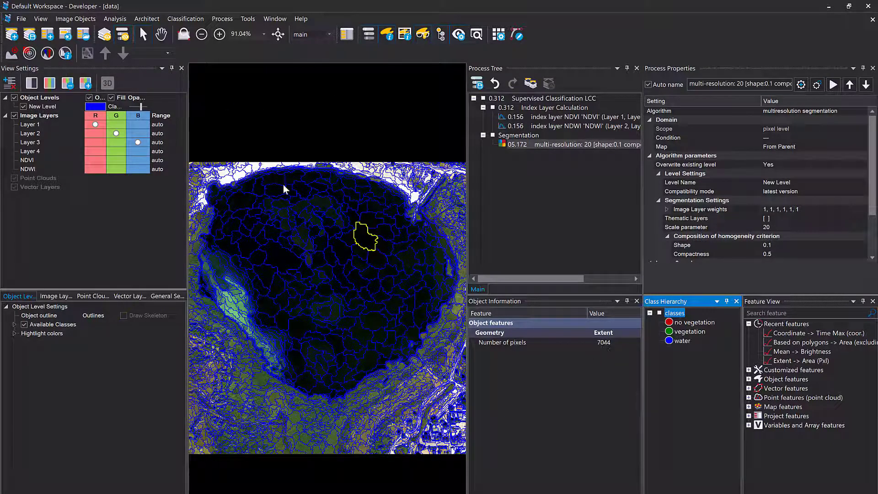
Assign water samples to individual lake segments and brush further ones in an arc across the northern part of the lake.
left_click(684, 341)
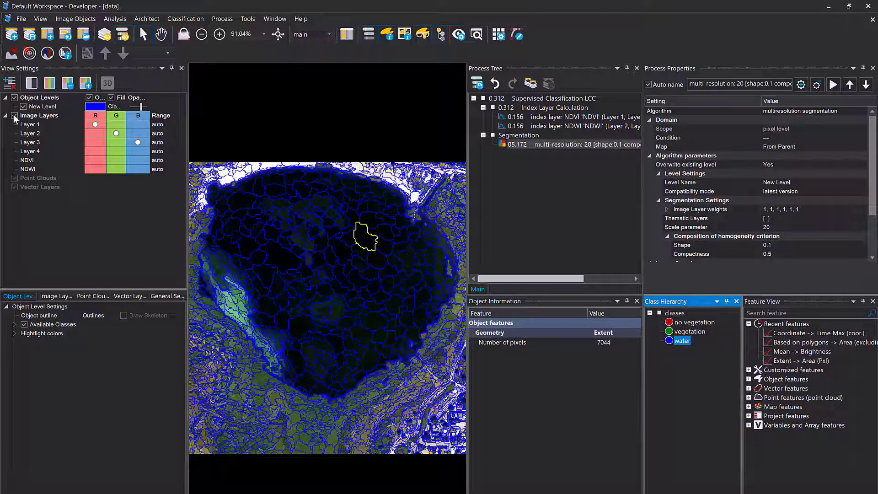
left_click(13, 55)
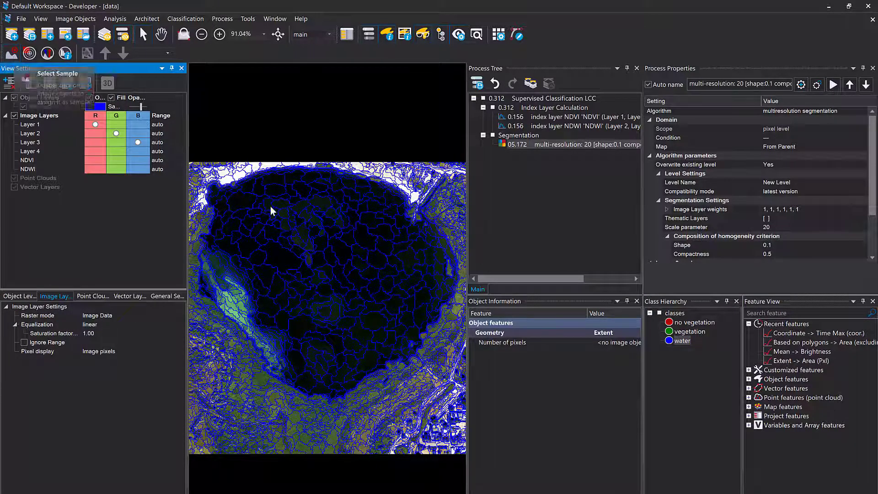
left_click(275, 255)
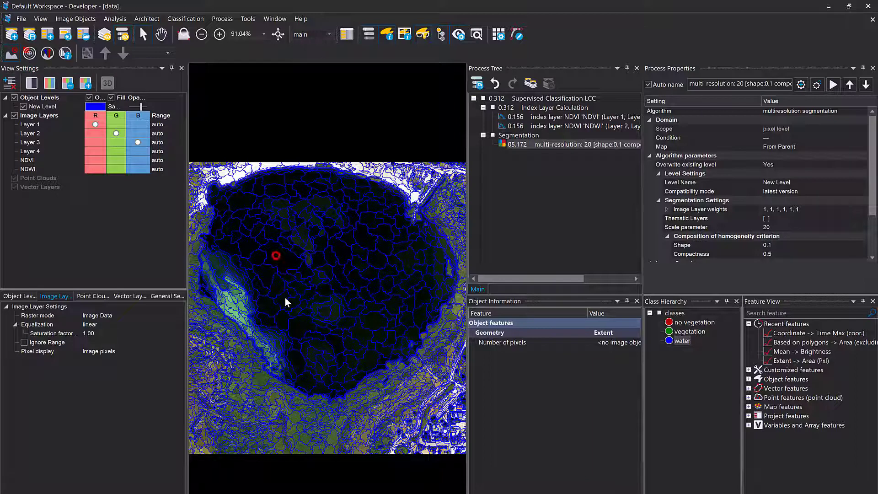
double_click(285, 259)
double_click(388, 264)
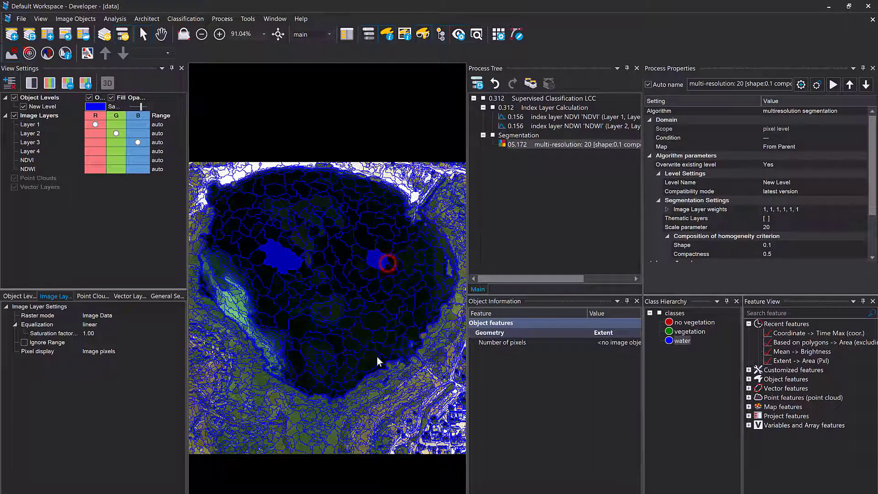
left_click(320, 328)
left_click(32, 52)
mouse_move(270, 230)
left_mouse_down()
mouse_move(331, 212)
mouse_move(368, 215)
left_mouse_up()
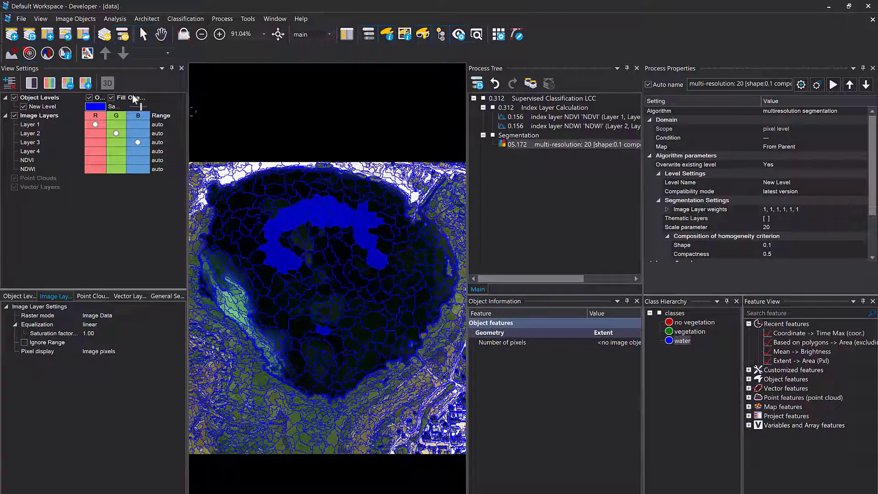
Brush vegetation samples over green segments south of the lake and at several vegetated spots towards the southeast.
left_click(683, 332)
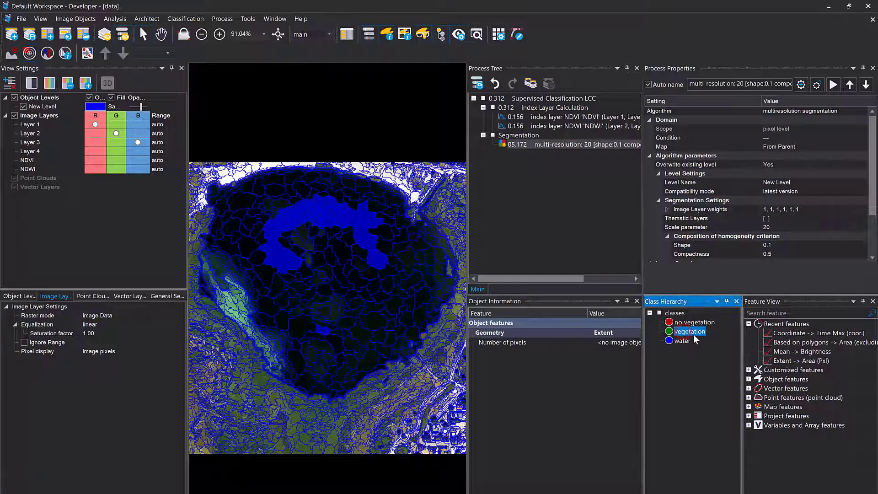
left_click(302, 444)
mouse_move(302, 444)
left_mouse_down()
mouse_move(301, 417)
mouse_move(316, 430)
left_mouse_up()
scroll(318, 430, "up", 3)
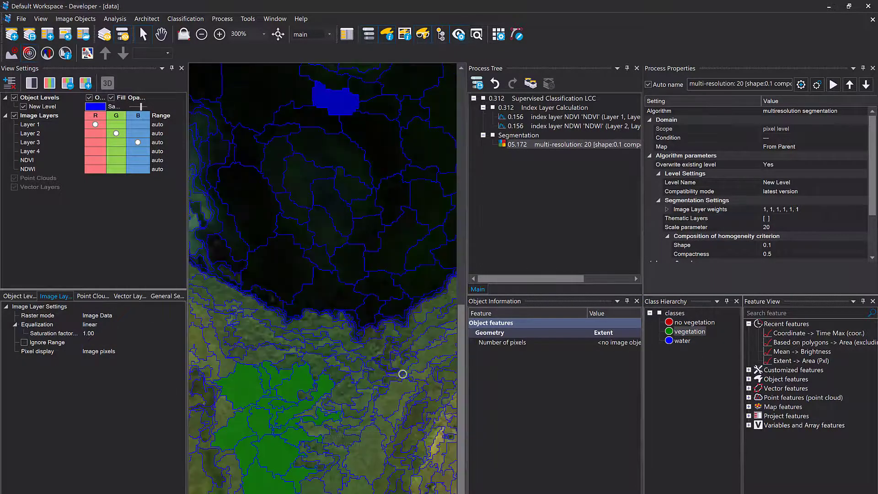
left_click(418, 361)
left_click_drag(432, 304, 240, 335)
left_click(288, 435)
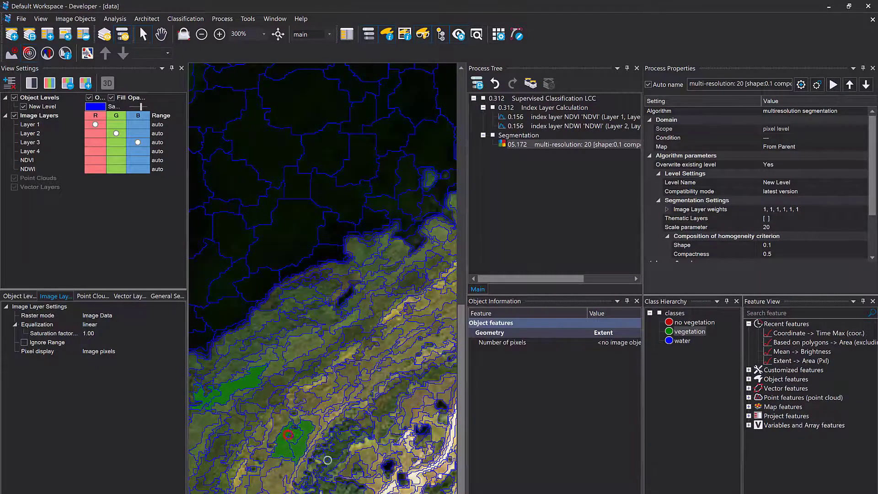
left_click_drag(371, 399, 249, 412)
left_click_drag(341, 314, 360, 286)
Assign no vegetation samples to road segments, a large roof and neighbouring built-up segments in the town southeast of the lake.
left_click_drag(402, 218, 259, 209)
left_click(690, 322)
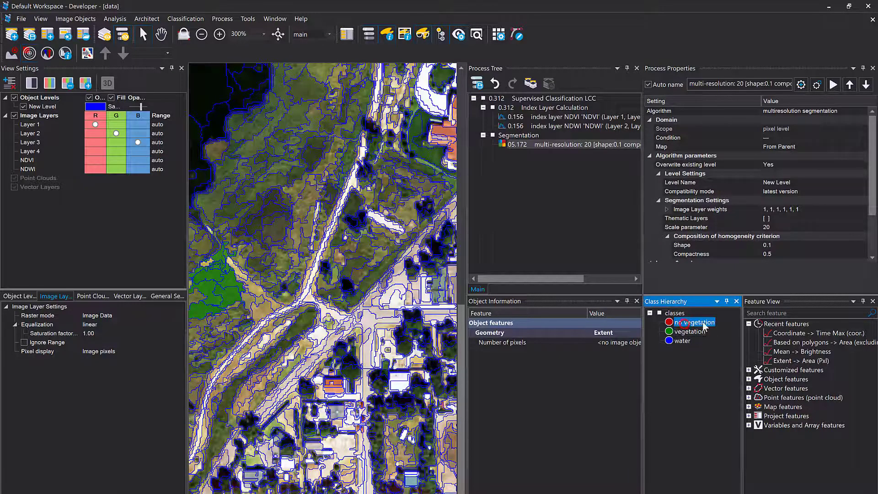
left_click(14, 55)
left_click_drag(374, 307, 331, 308)
left_click(325, 336)
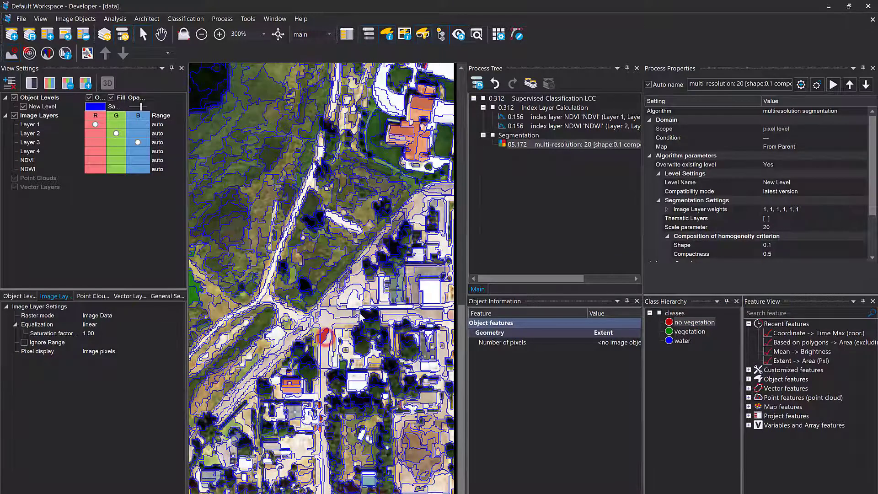
left_click(352, 298)
left_click(429, 289)
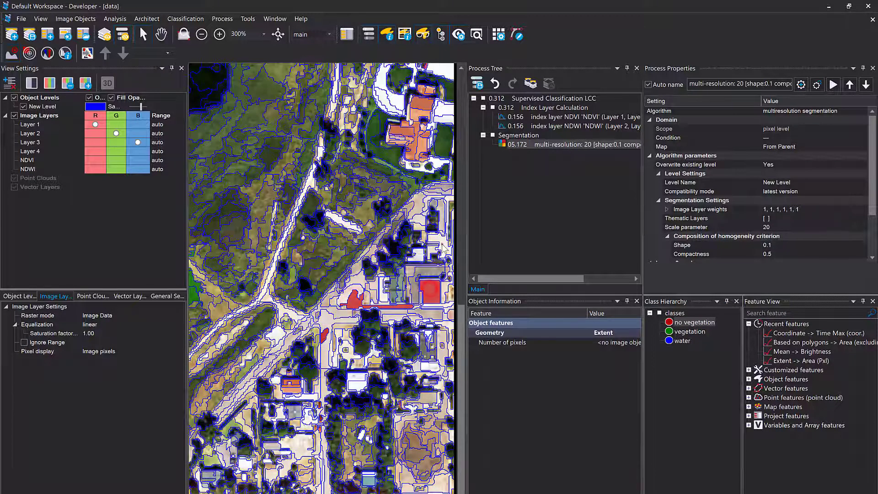
left_click(439, 247)
Assign no vegetation samples to the orange-roofed building, its adjacent paved area, bare ground plots and house roofs.
left_click(420, 112)
left_click(417, 105)
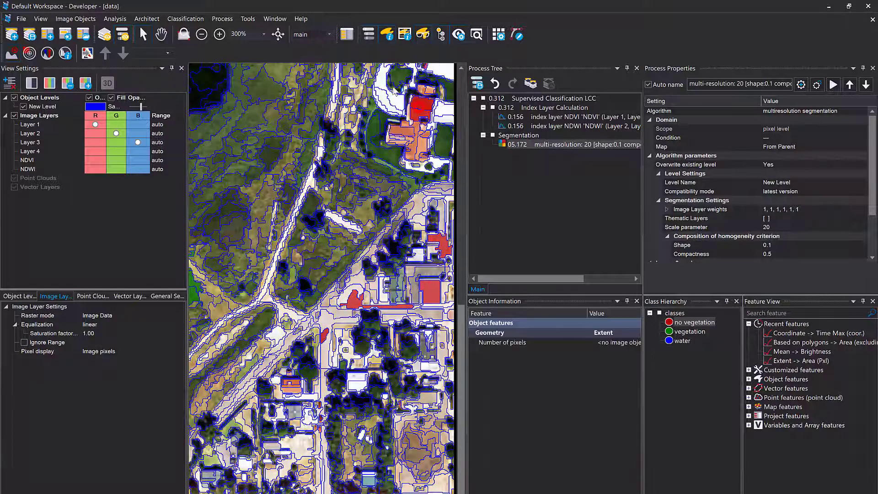
left_click(382, 87)
left_click(412, 457)
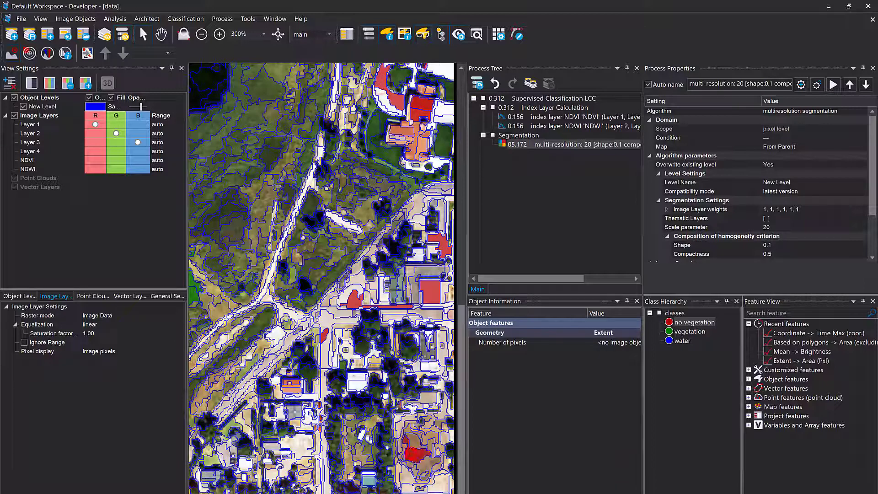
left_click(297, 452)
left_click(368, 483)
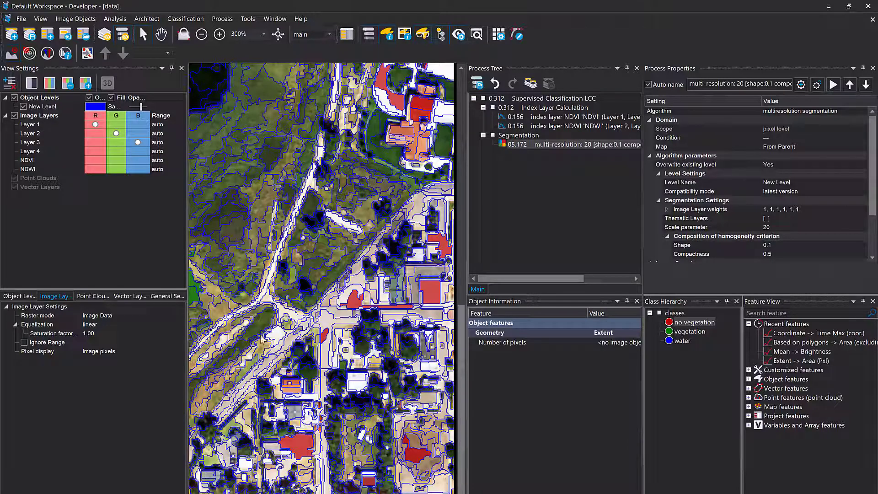
left_click(301, 439)
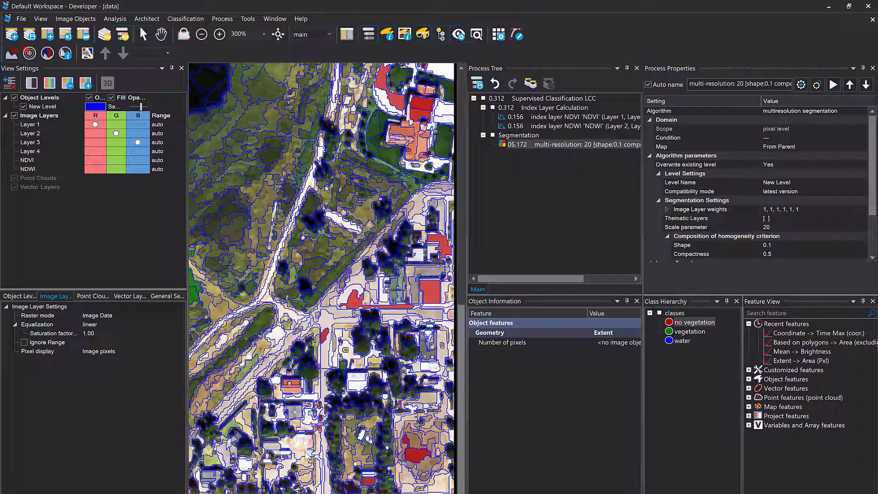
left_click(300, 440)
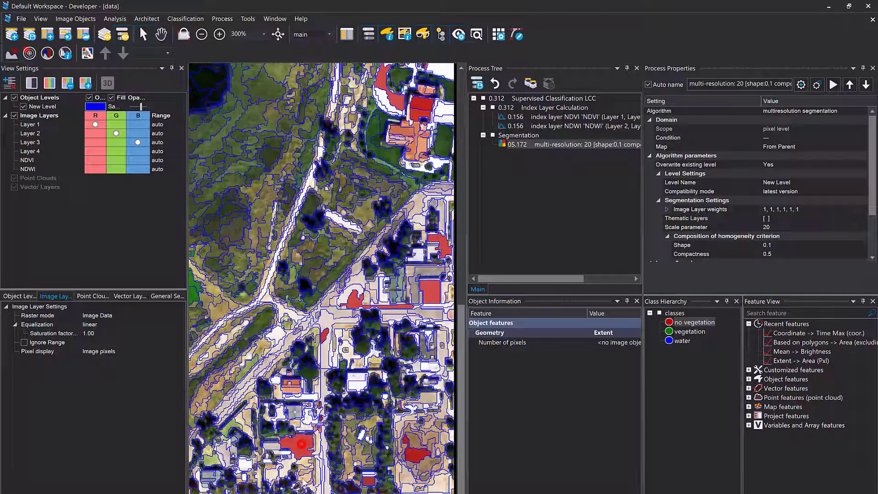
left_click(291, 386)
Open the selection of features displayed in Object Information and search the available features for "samples".
left_click_drag(265, 369, 479, 388)
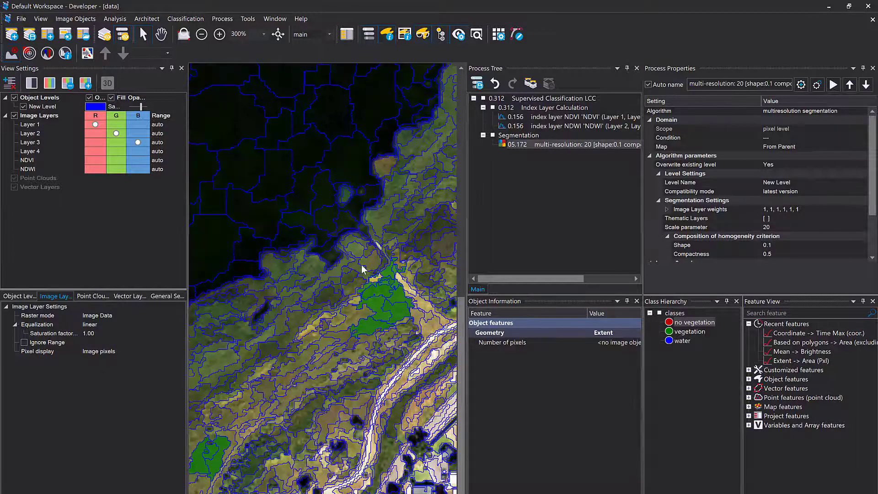
scroll(363, 268, "down", 1)
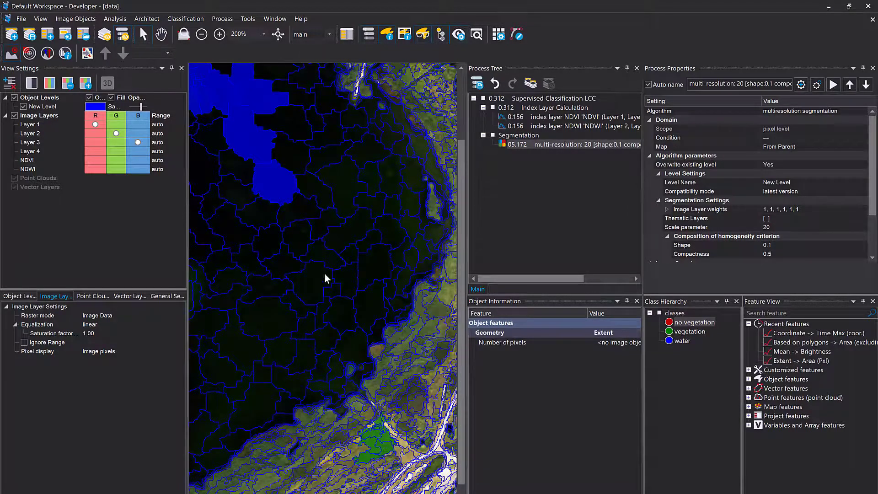
scroll(325, 278, "down", 1)
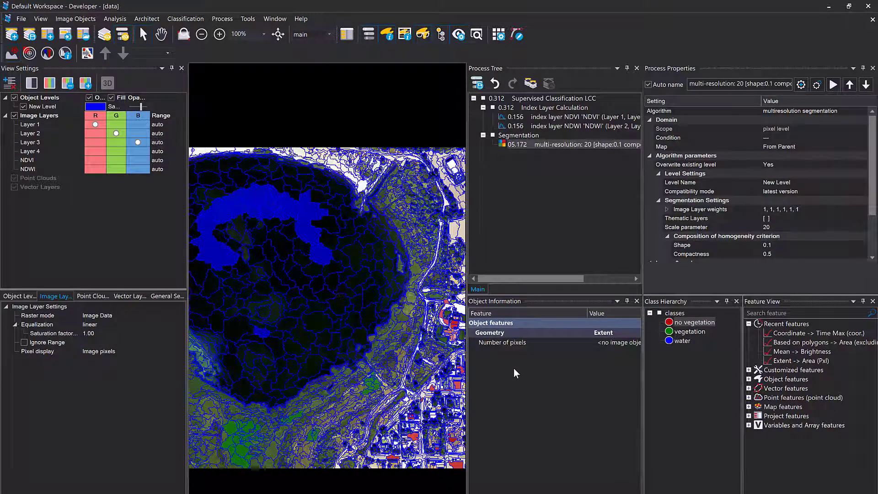
right_click(539, 439)
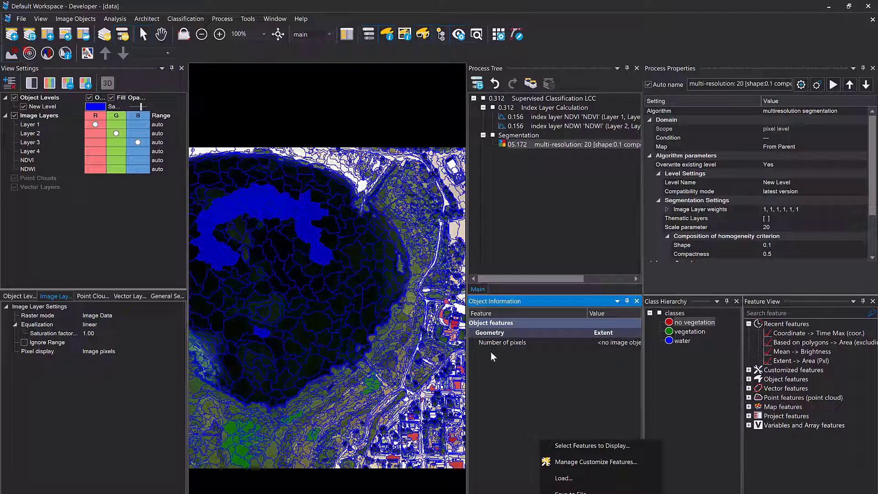
left_click(579, 445)
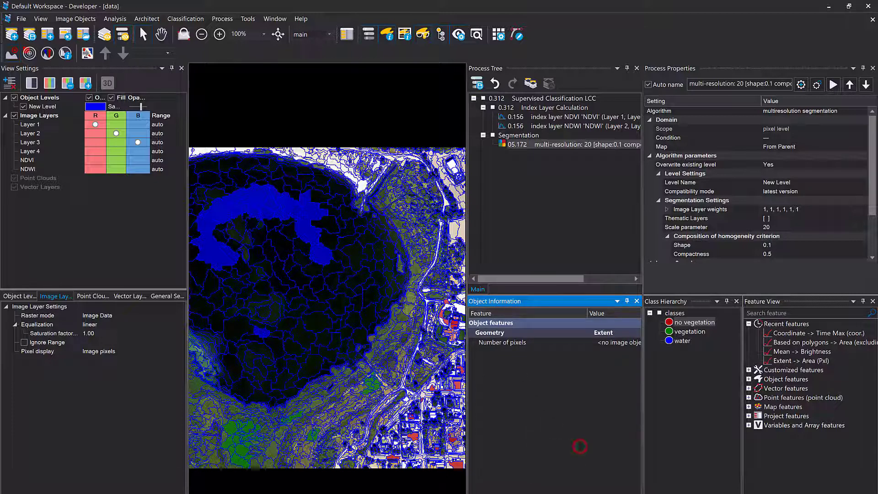
left_click(374, 194)
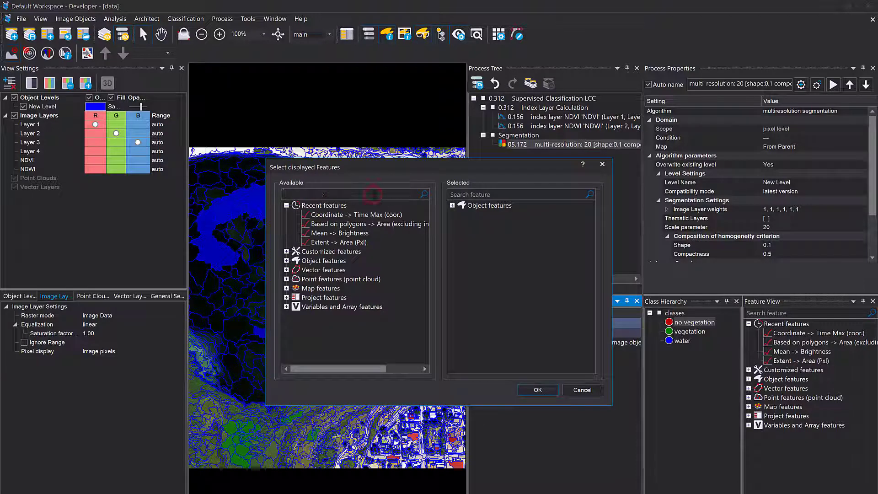
type("sample")
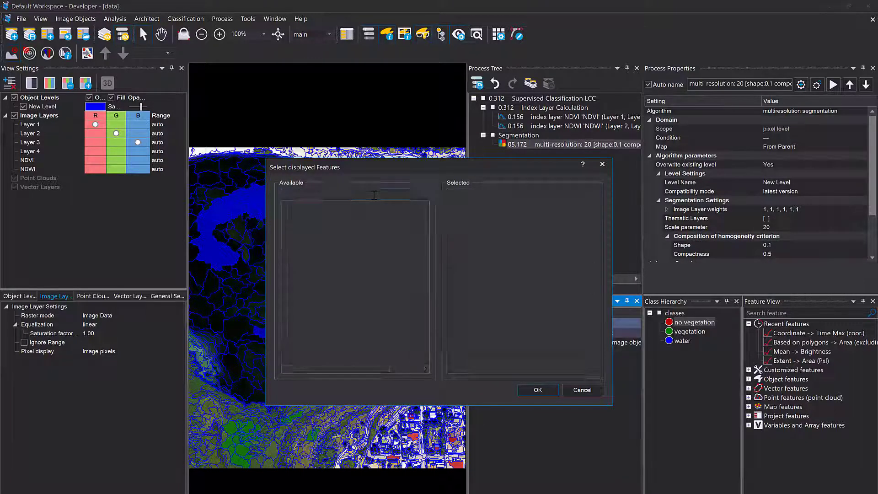
type("s")
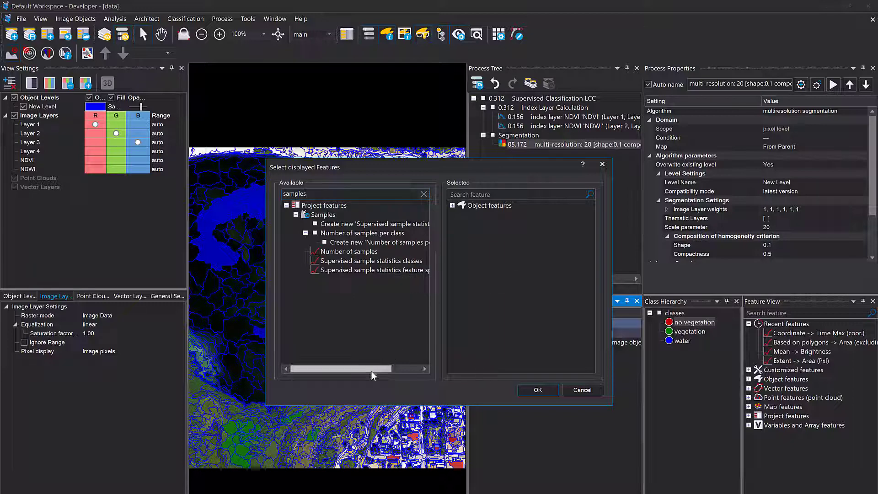
left_click_drag(370, 369, 347, 368)
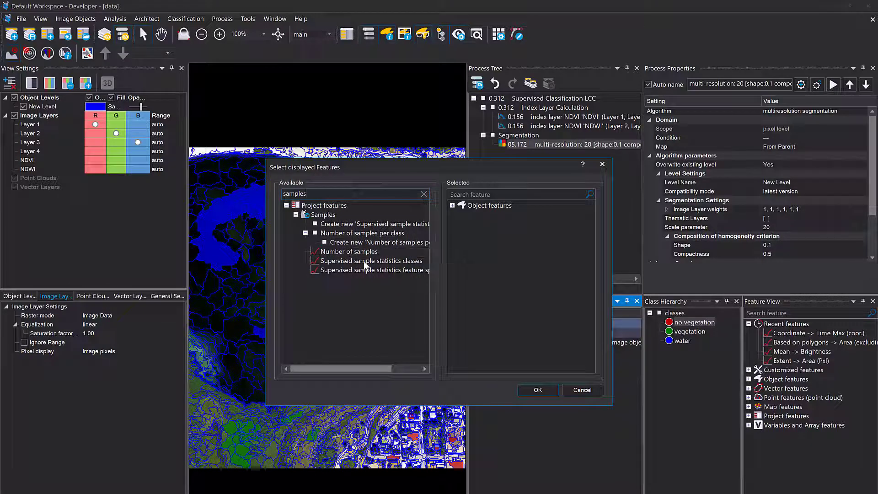
Create a Number of samples per class feature for the no vegetation class on image object level New Level.
left_click(349, 252)
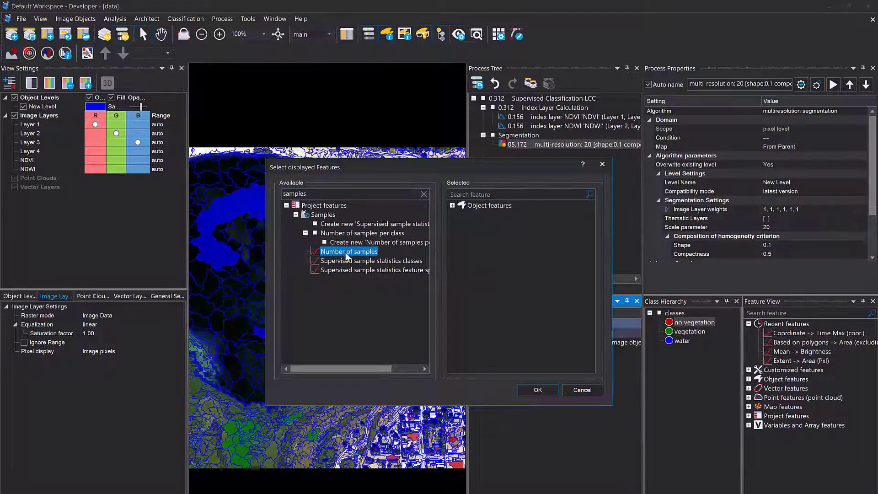
left_click(341, 241)
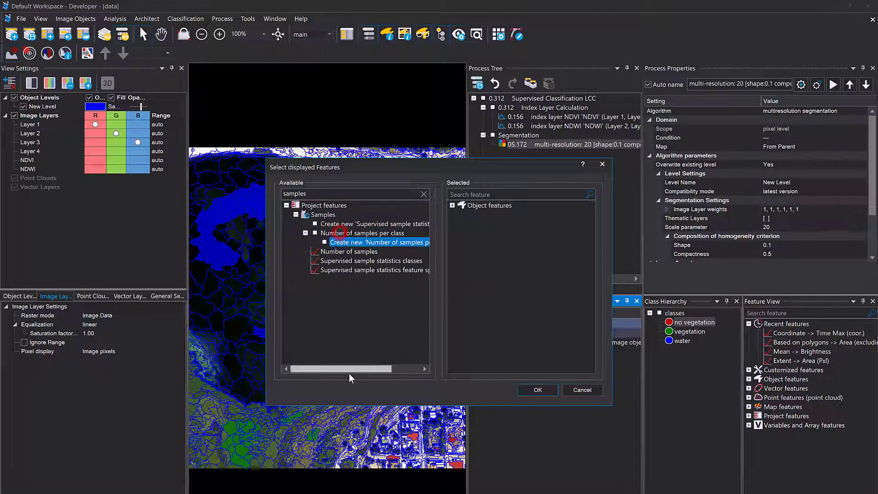
mouse_move(346, 369)
left_mouse_down()
mouse_move(433, 366)
mouse_move(340, 368)
left_mouse_up()
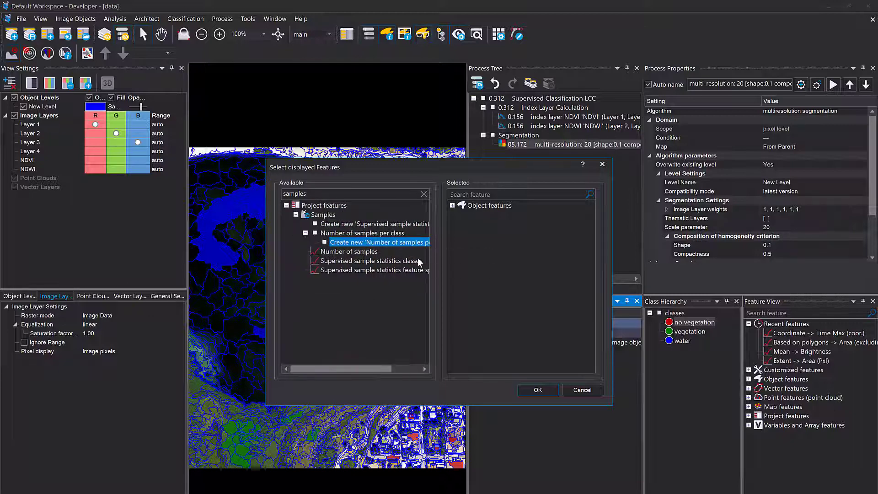
right_click(338, 242)
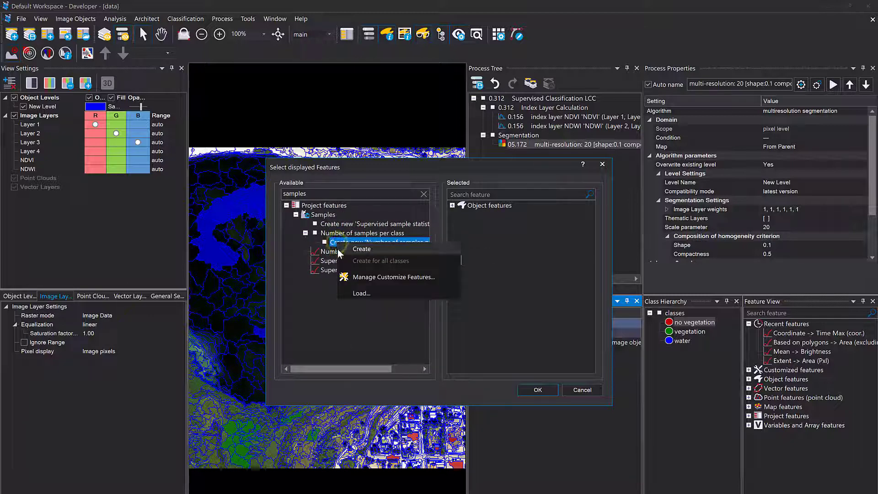
left_click(382, 250)
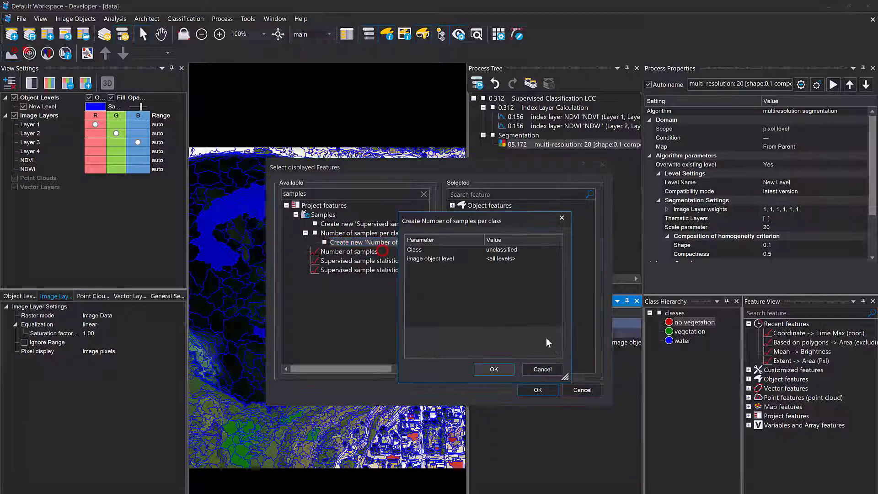
left_click(557, 249)
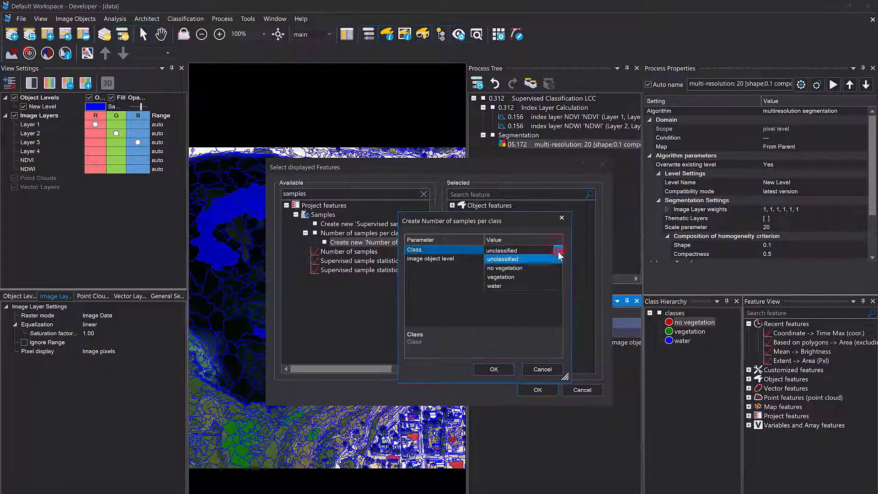
left_click(533, 267)
left_click(557, 260)
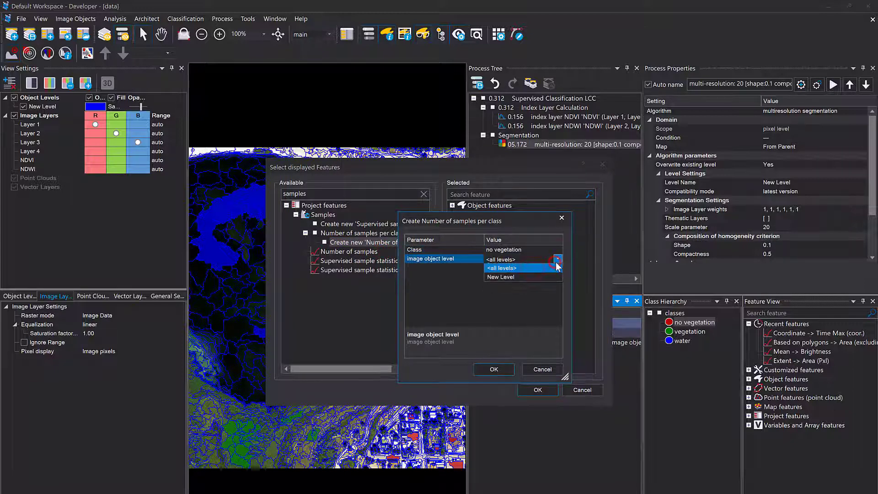
left_click(534, 276)
left_click(505, 368)
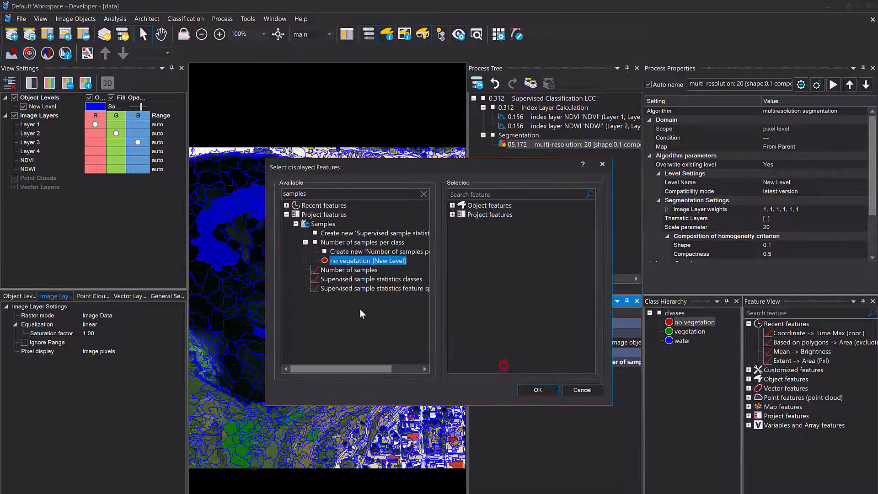
Create the samples-per-class feature for all classes and display those for no vegetation, unclassified, vegetation and water in Object Information.
right_click(343, 262)
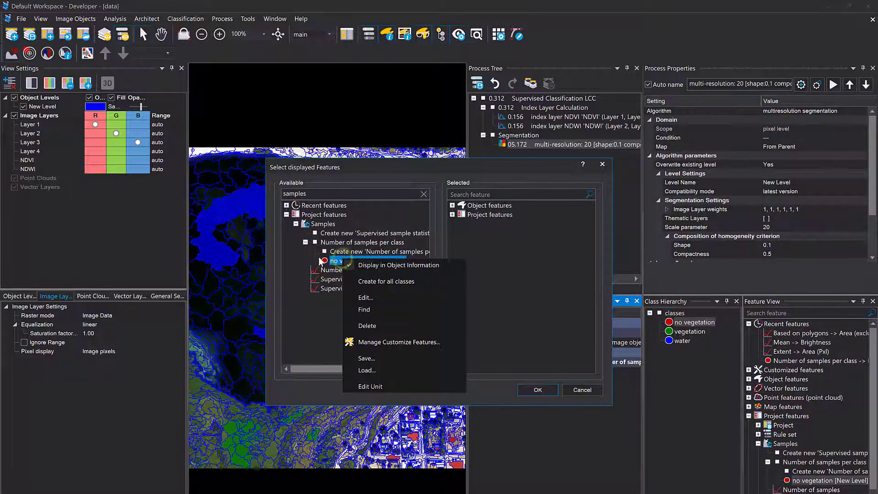
left_click(371, 280)
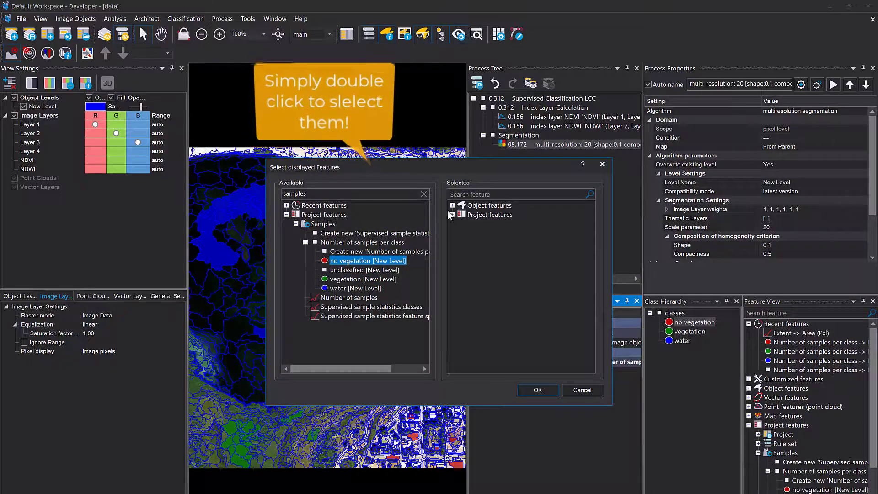
double_click(374, 261)
double_click(374, 260)
double_click(373, 262)
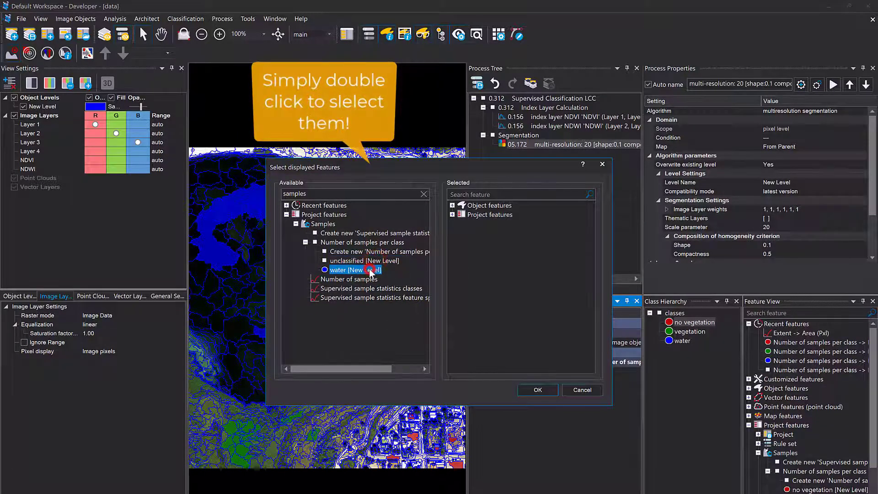
double_click(372, 263)
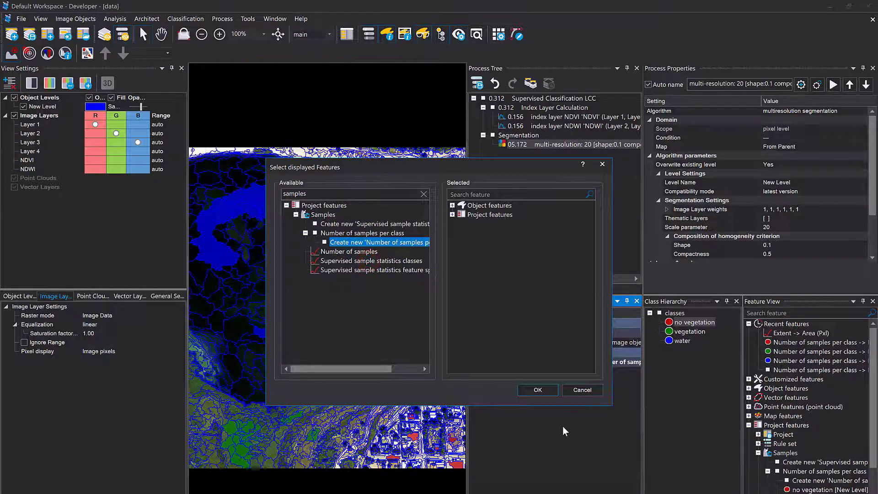
left_click(543, 392)
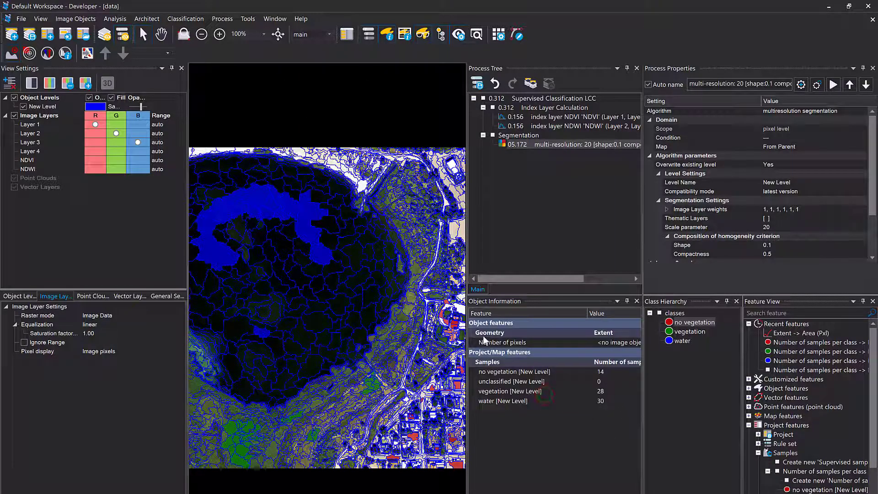
Widen the Process Tree and Object Information panes at the expense of the image view.
left_click_drag(467, 337, 346, 337)
left_click(475, 445)
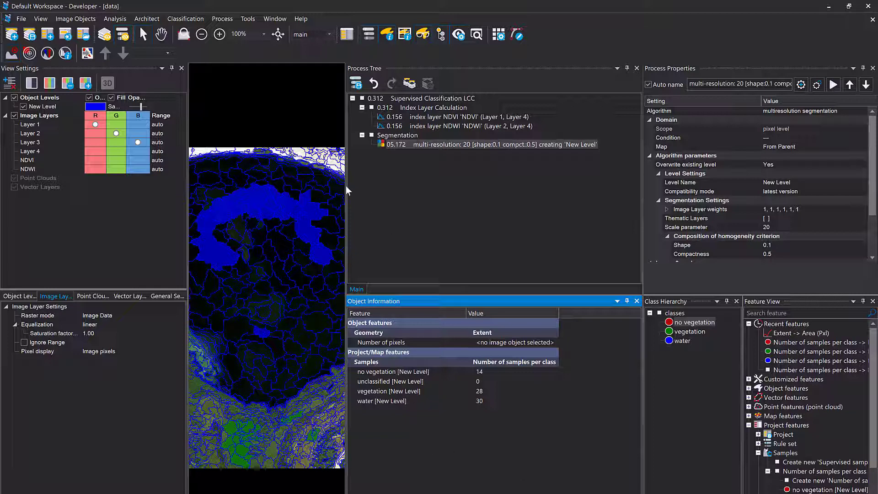
left_click_drag(345, 186, 396, 186)
Open the selection of features displayed in Object Information and remove the Object features group from the selected ones.
right_click(452, 440)
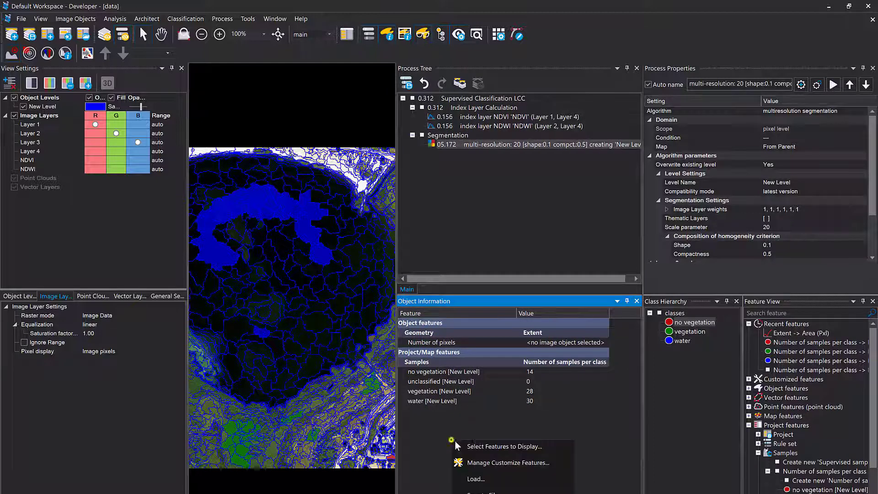
left_click(484, 445)
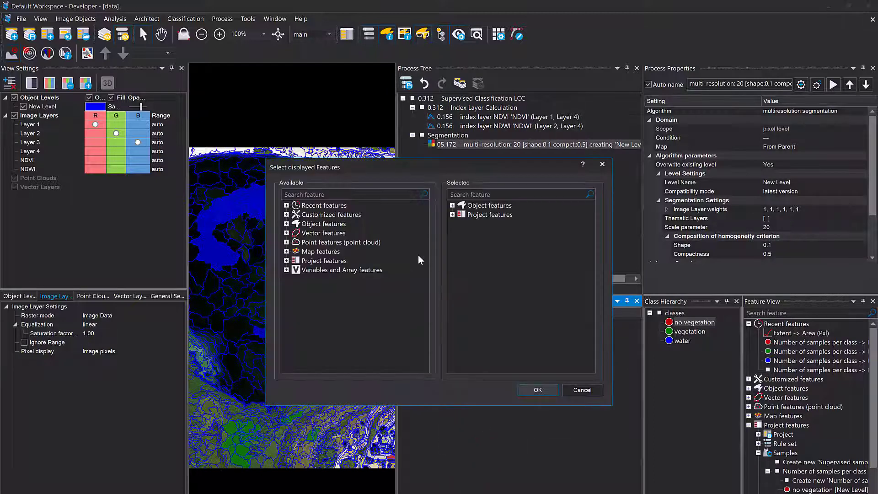
left_click(452, 205)
left_click(452, 214)
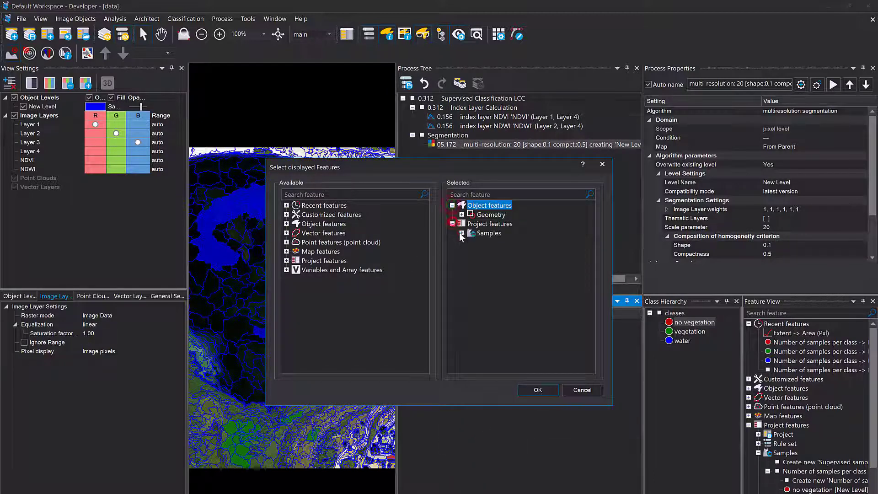
left_click(462, 233)
left_click(472, 242)
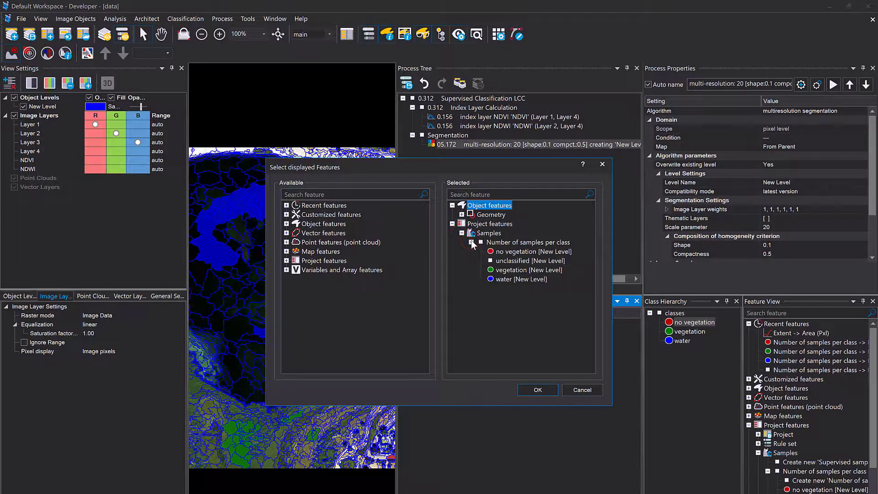
left_click(462, 214)
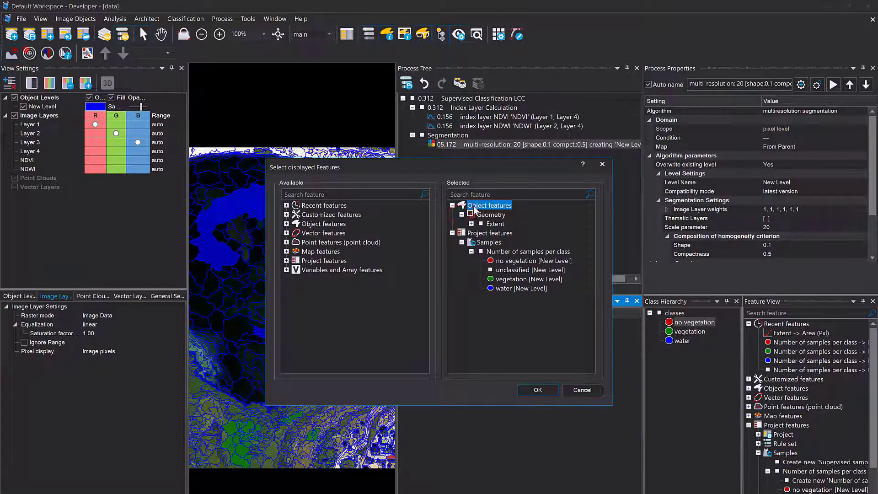
double_click(475, 205)
Search the available features for "samples" and add Number of samples to the features displayed in Object Information.
left_click(369, 194)
type("sam")
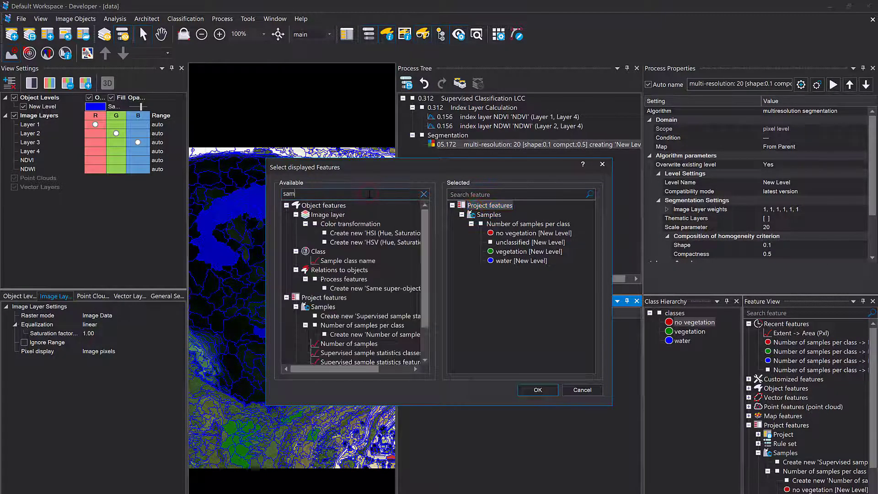
type("ples")
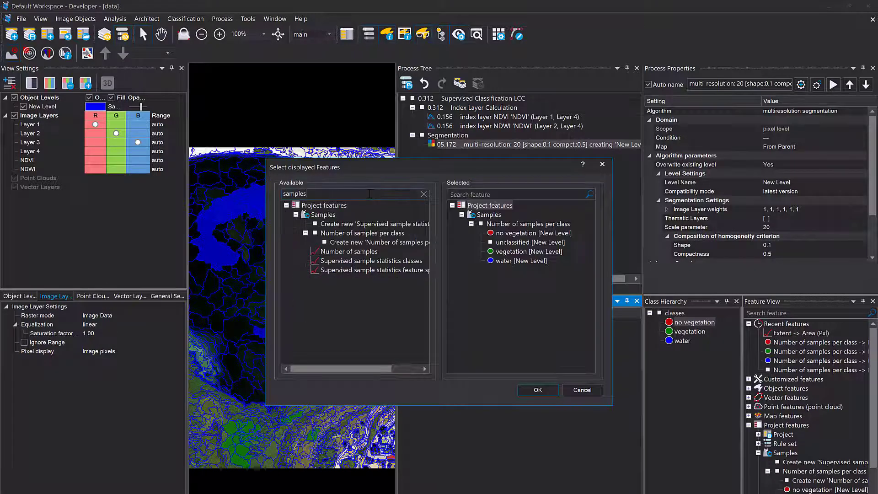
double_click(348, 254)
left_click(538, 387)
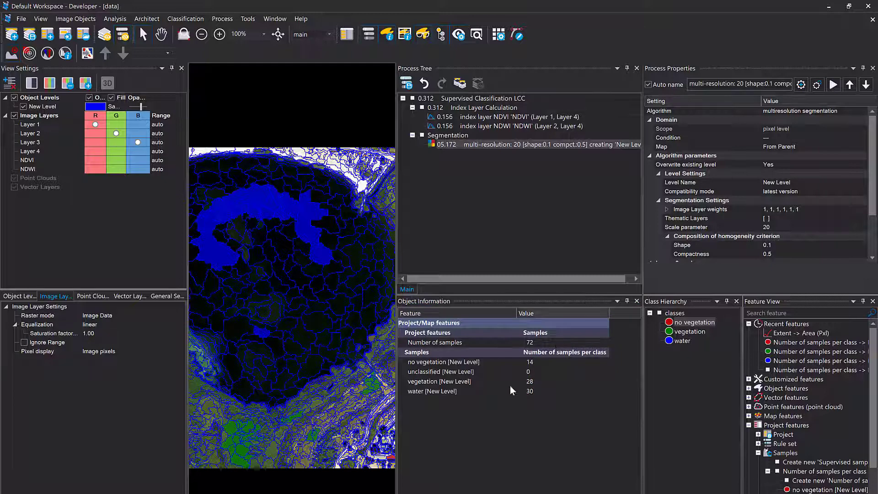
Add Supervised sample statistics classes and Supervised sample statistics feature space to the features displayed in Object Information.
right_click(503, 414)
left_click(514, 420)
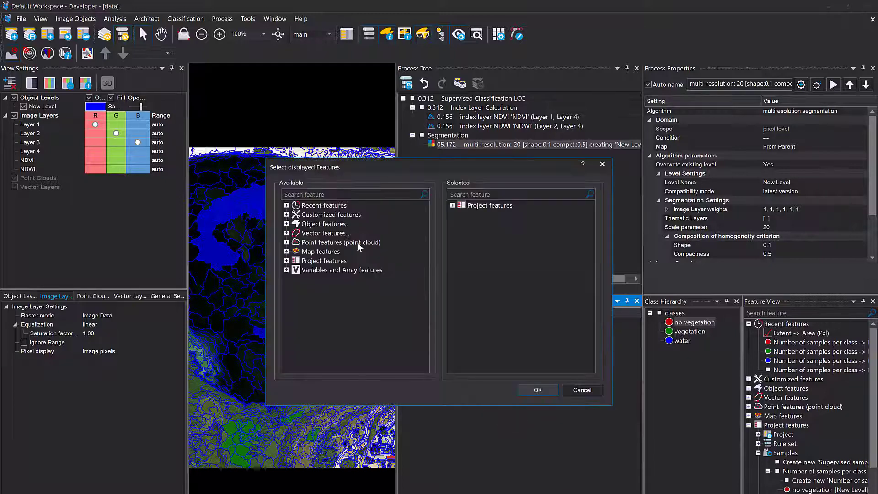
left_click(316, 194)
type("samples")
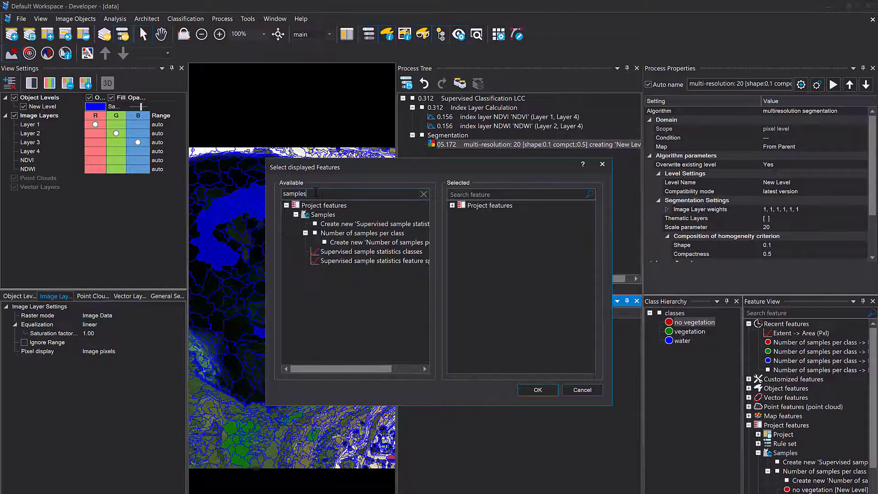
double_click(331, 251)
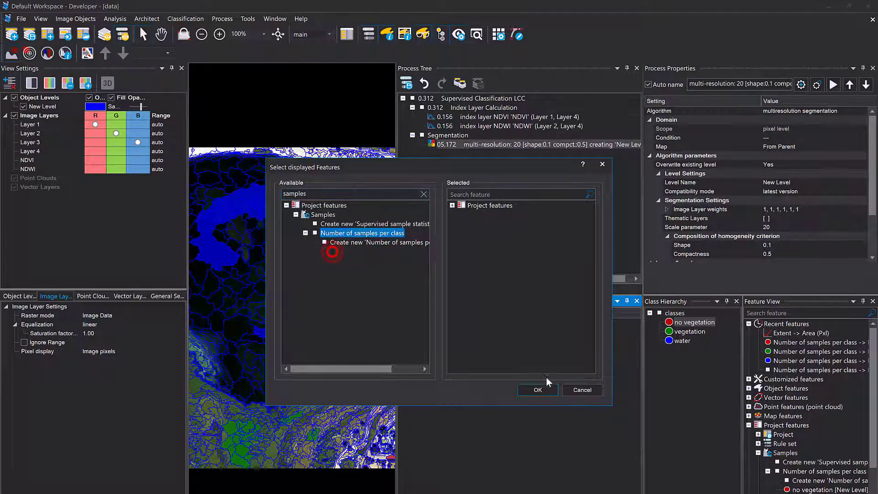
left_click(549, 390)
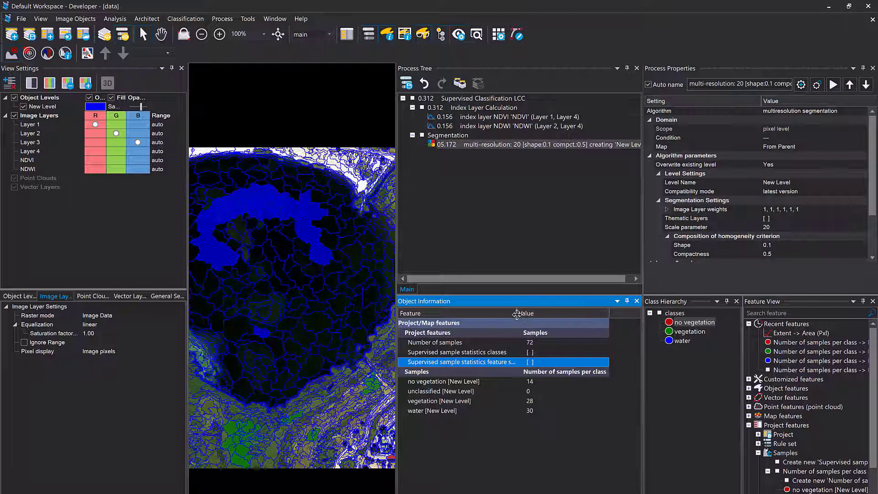
Widen the Feature column of Object Information and the image view, and check the reference process tree in the other project window.
left_click_drag(517, 314, 525, 315)
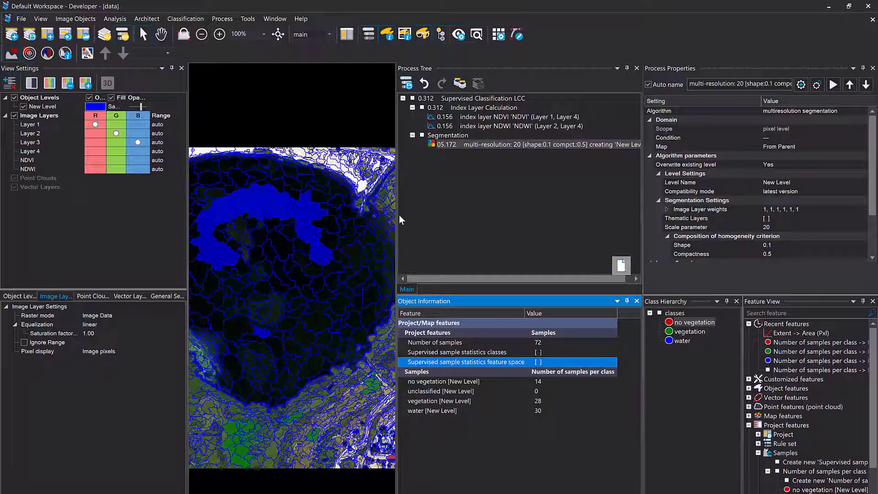
left_click_drag(396, 214, 478, 238)
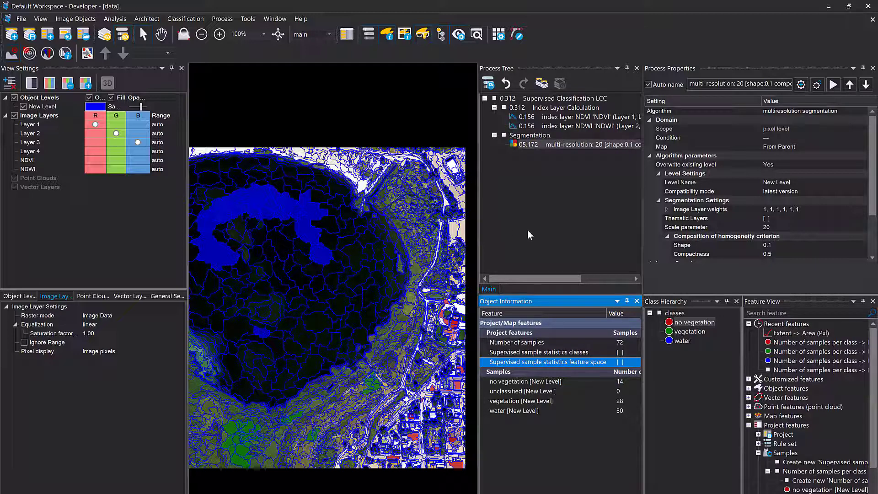
key("alt+Tab")
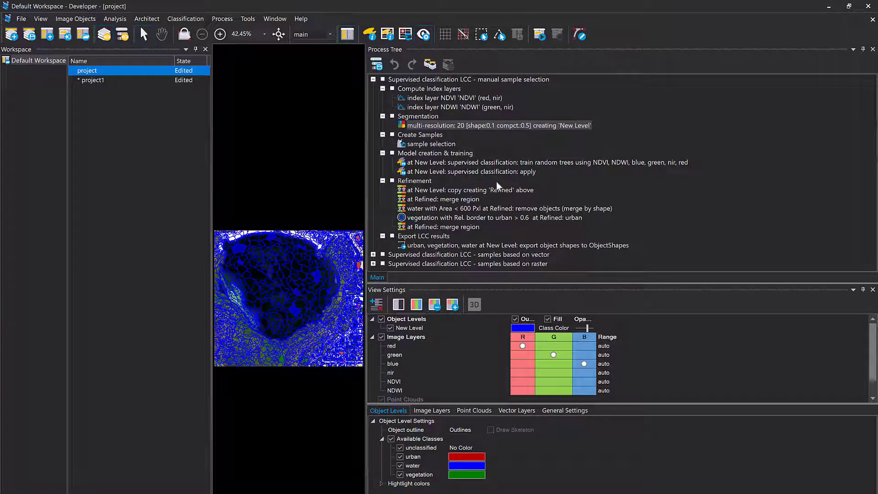
key("alt+Tab")
Append a parent process named SVC after the Segmentation branch of the process tree.
left_click(506, 136)
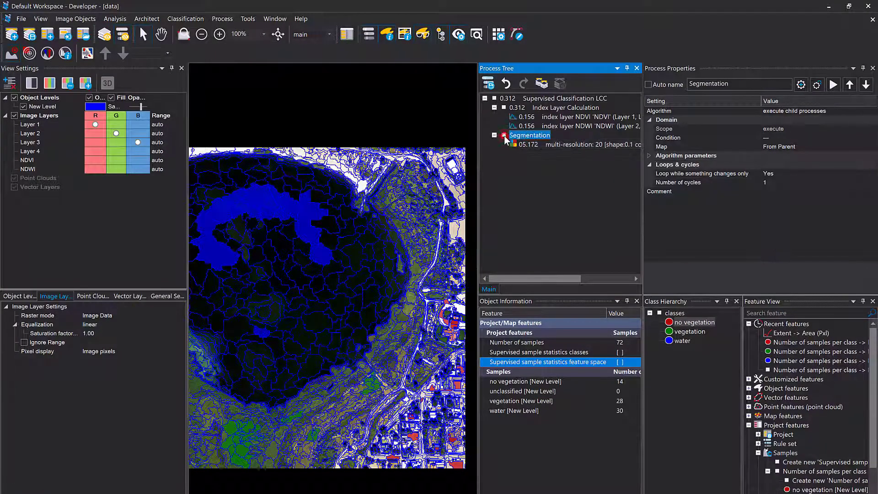
double_click(556, 154)
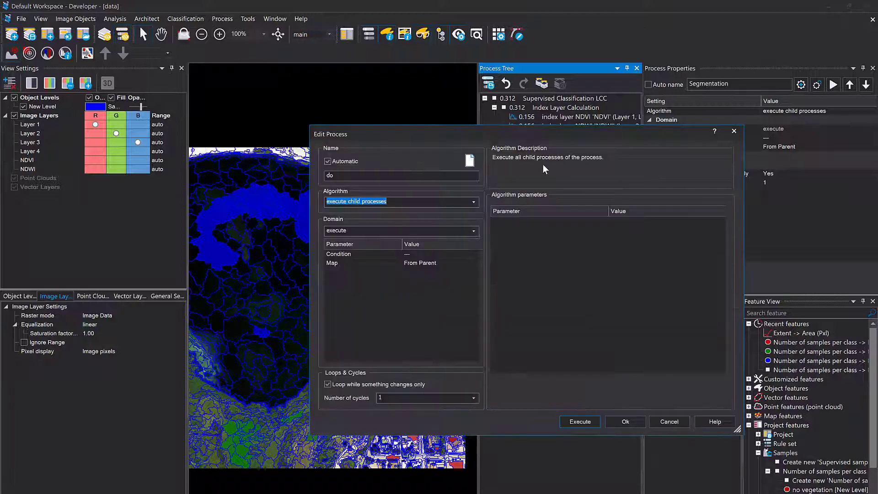
double_click(447, 177)
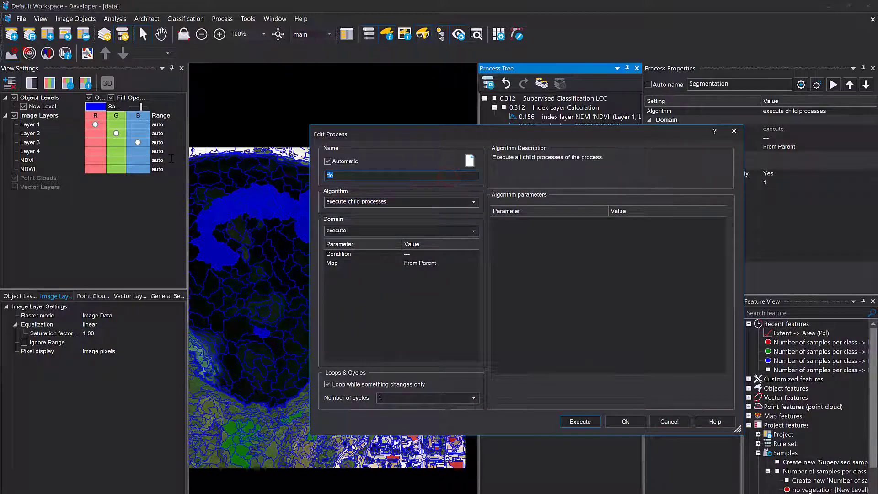
type("Model cra")
key("ctrl+a")
type("SVC")
left_click(625, 422)
Insert a child process under SVC with the supervised classification algorithm and the operation Train.
right_click(515, 153)
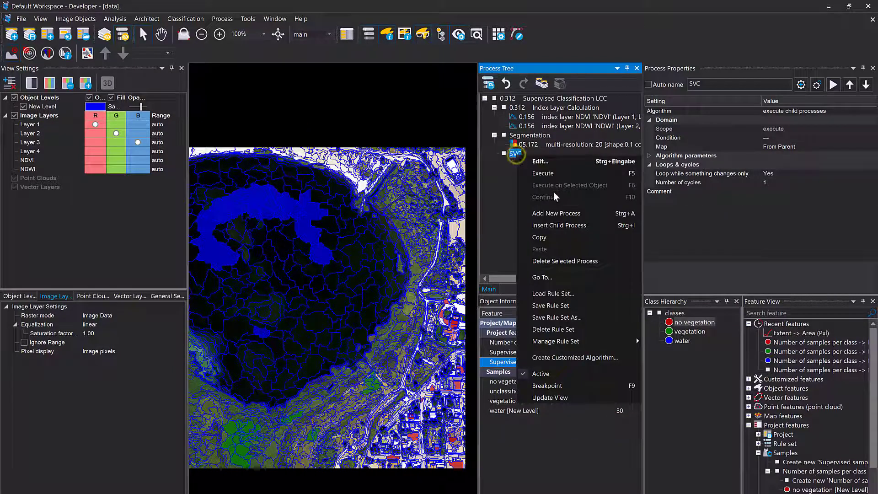
left_click(553, 225)
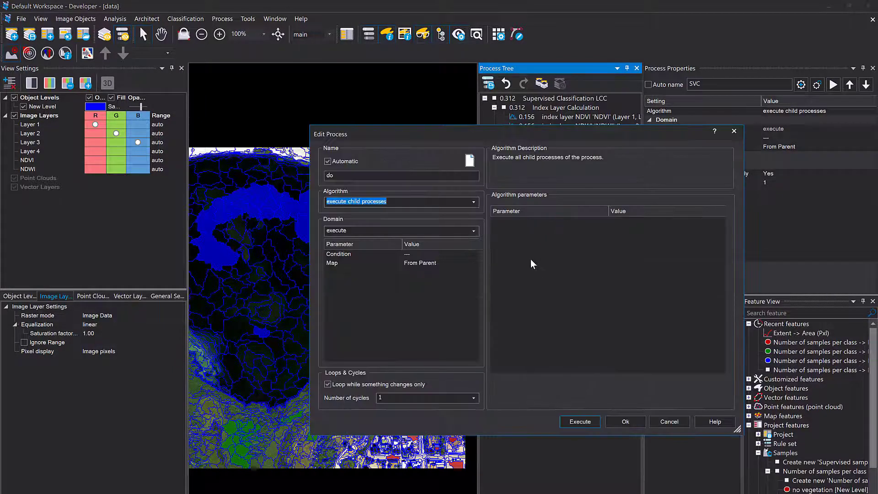
type("supervi")
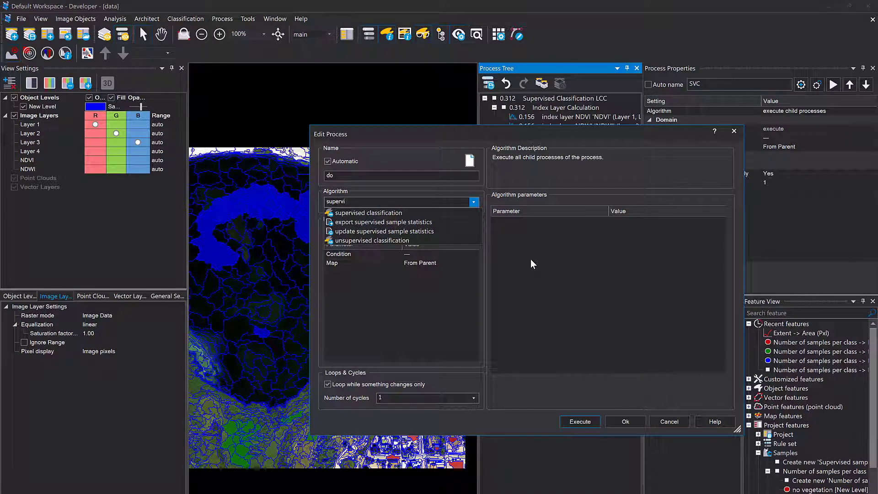
left_click(429, 213)
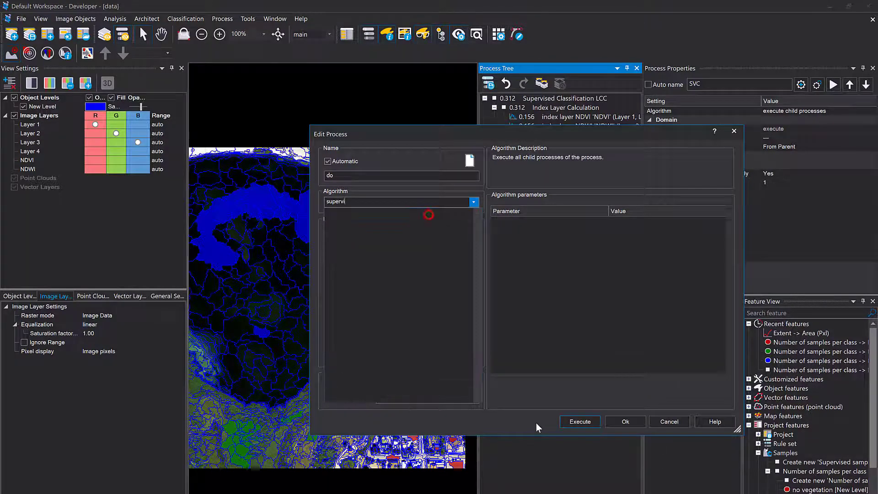
left_click(531, 372)
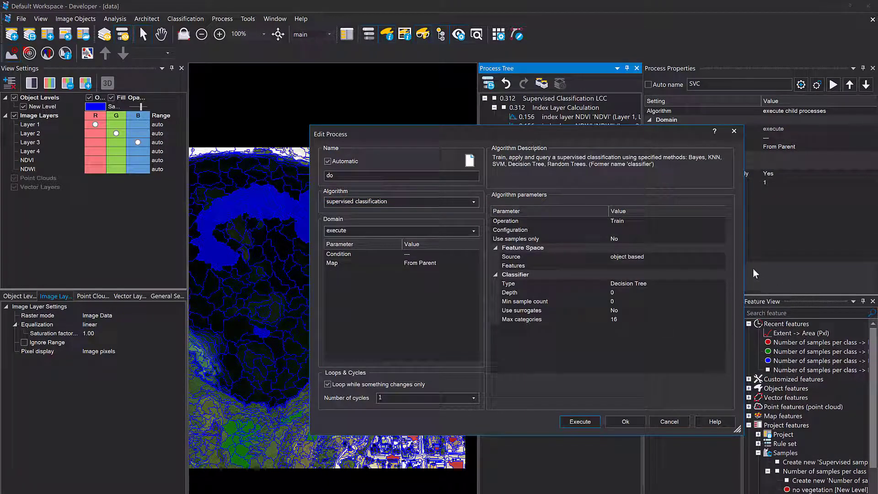
left_click(603, 221)
left_click(721, 221)
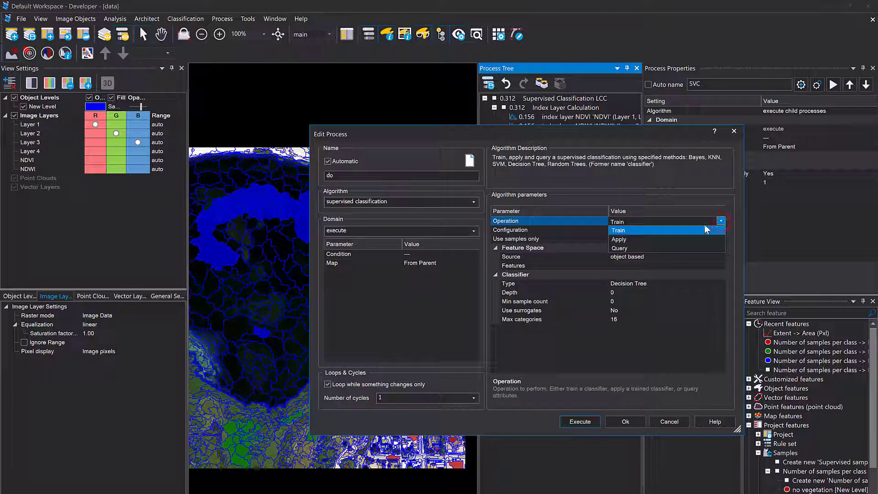
left_click(688, 230)
Set the classifier configuration to model_01 and create it as a scene variable of type String.
left_click(650, 232)
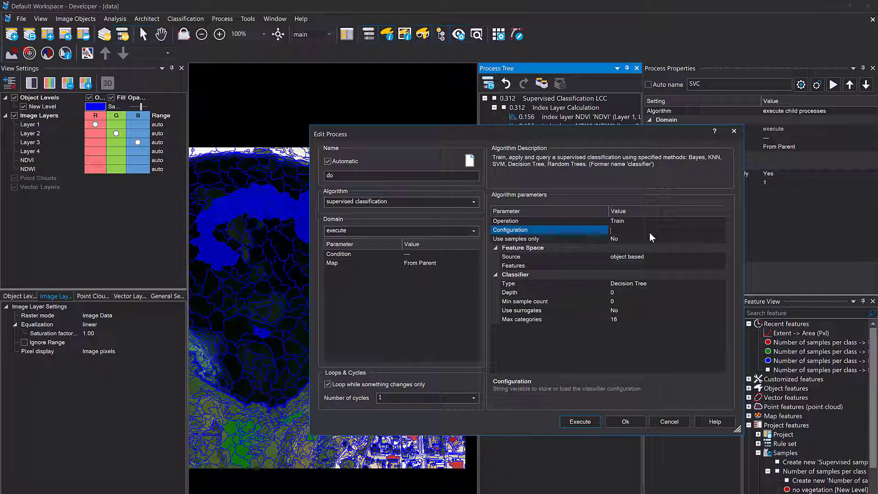
type("model_01")
left_click(625, 369)
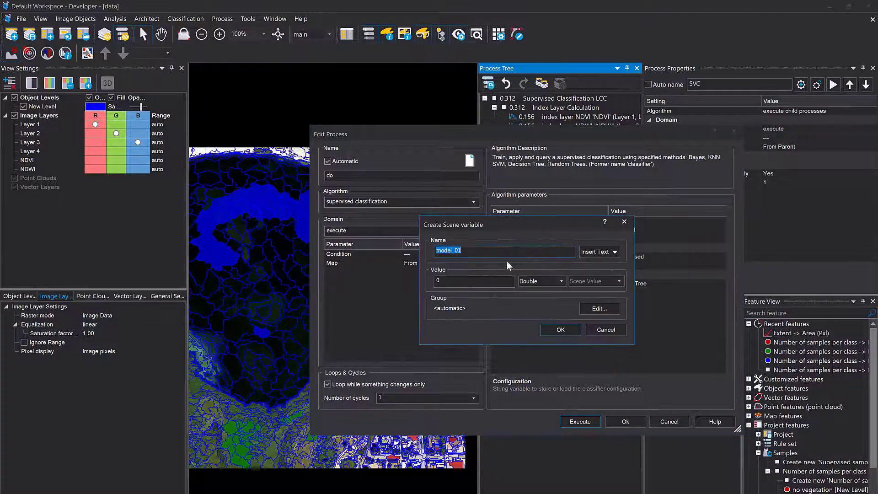
left_click(539, 281)
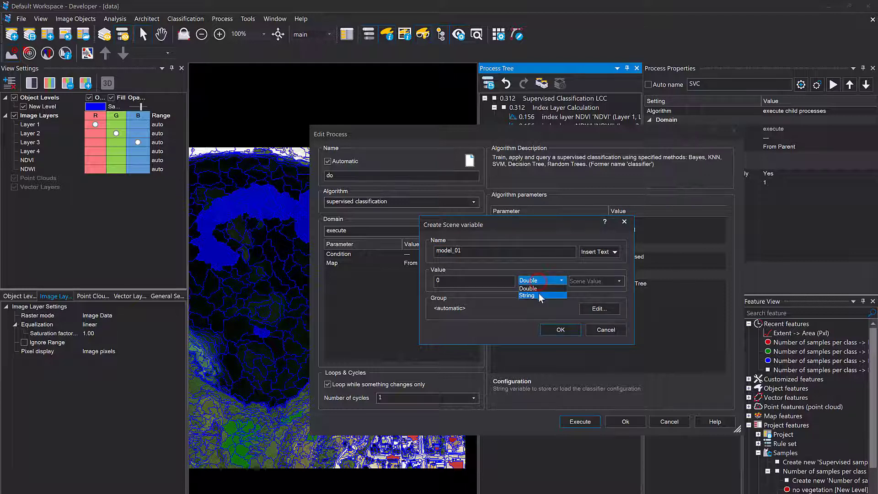
left_click(538, 296)
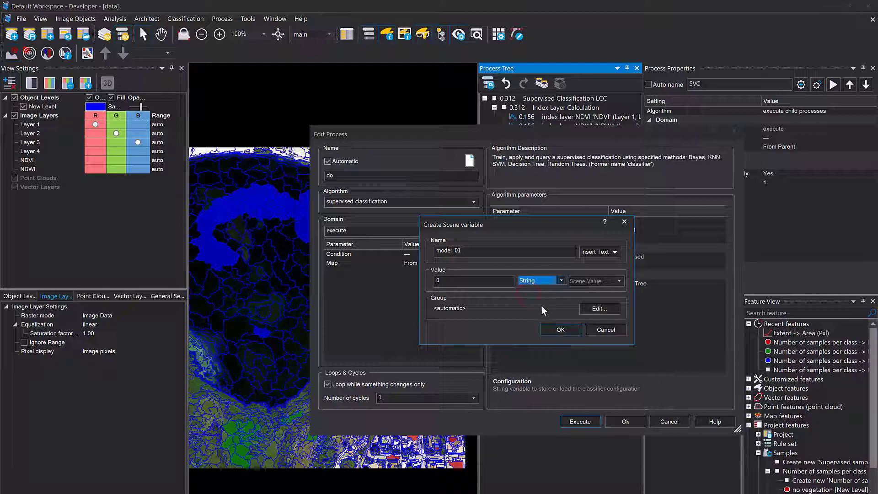
left_click(550, 330)
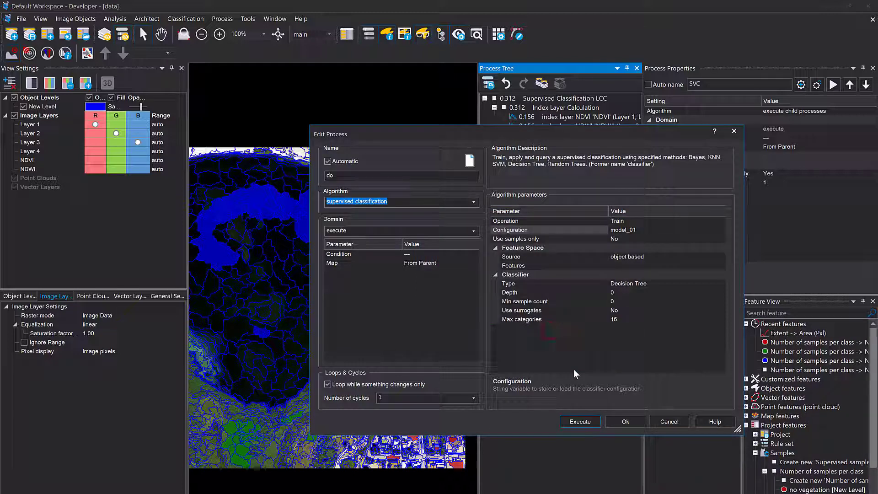
Set Use samples only to Yes and confirm the supervised classification training process.
left_click(581, 240)
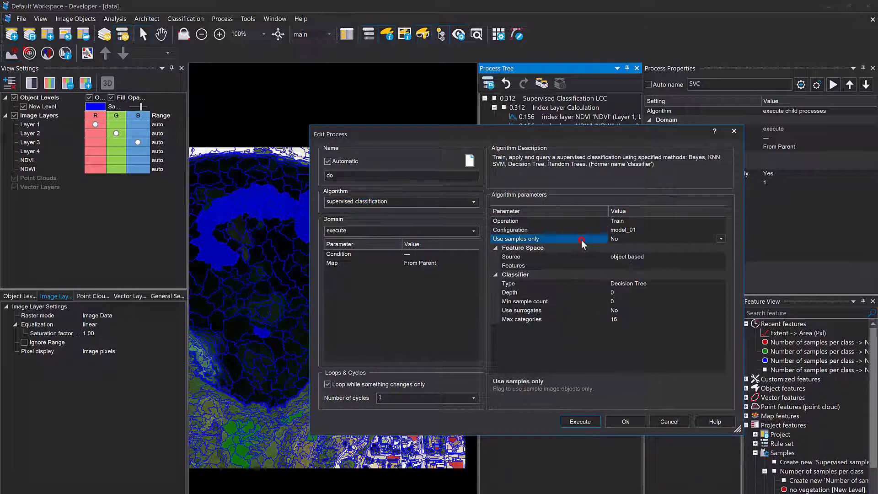
left_click(721, 238)
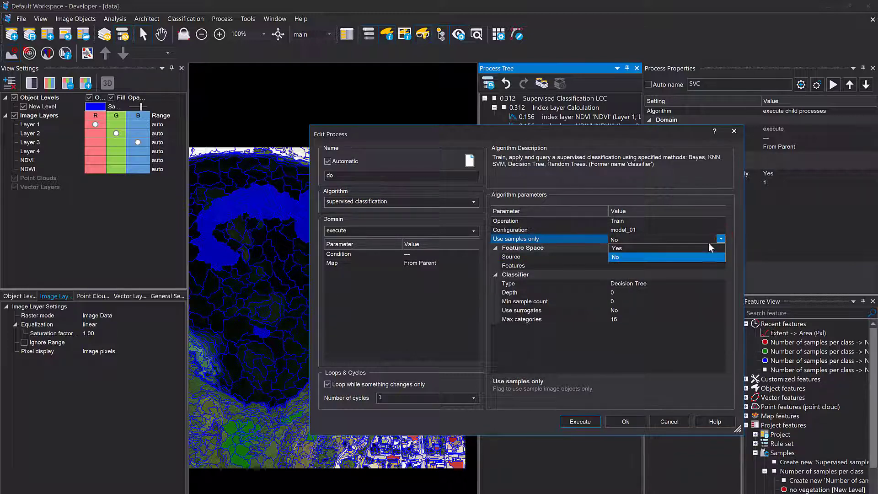
left_click(665, 247)
left_click(691, 343)
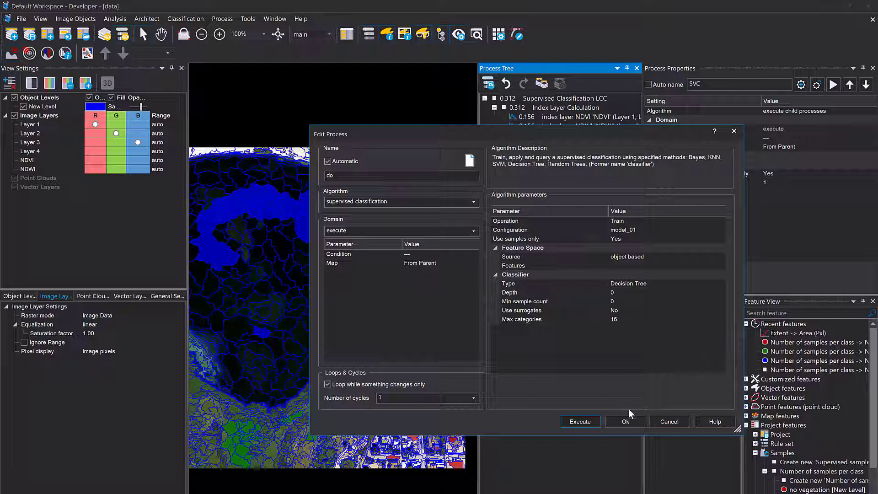
left_click(627, 421)
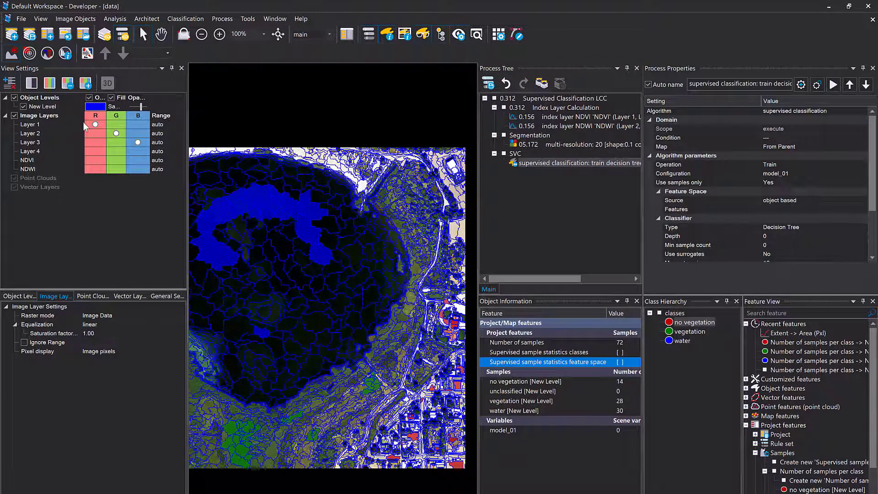
Compare the New Level objects filled by class color and by samples, ending with the samples fill.
left_click_drag(126, 99, 148, 97)
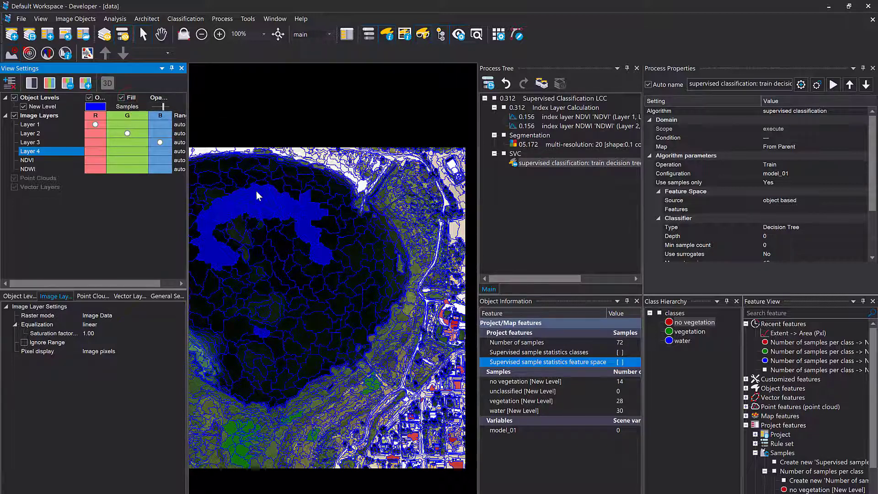
left_click(124, 106)
left_click(144, 106)
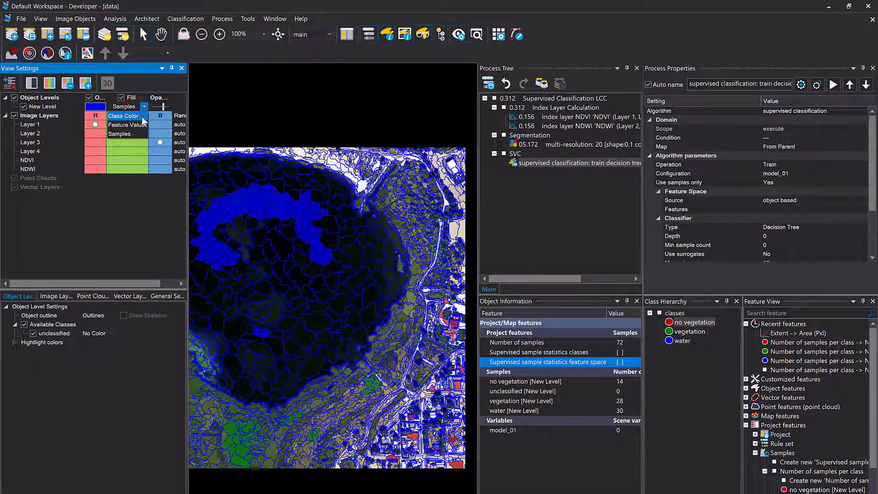
left_click(128, 116)
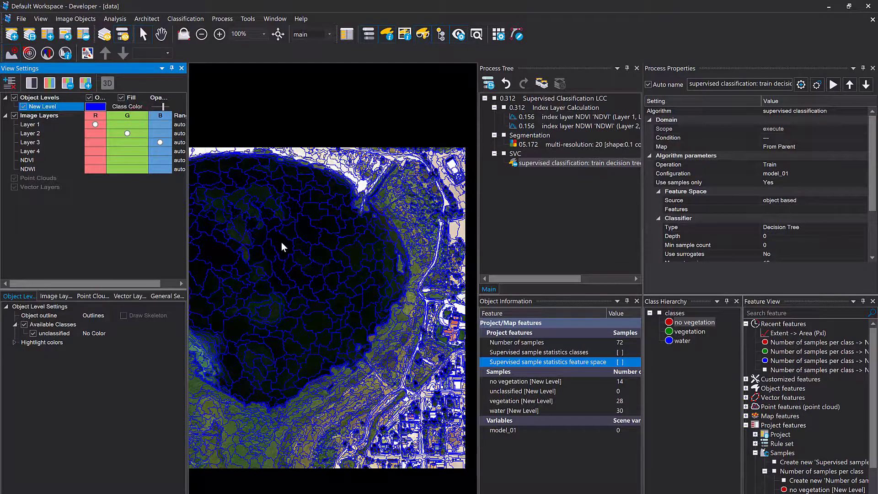
left_click(300, 296)
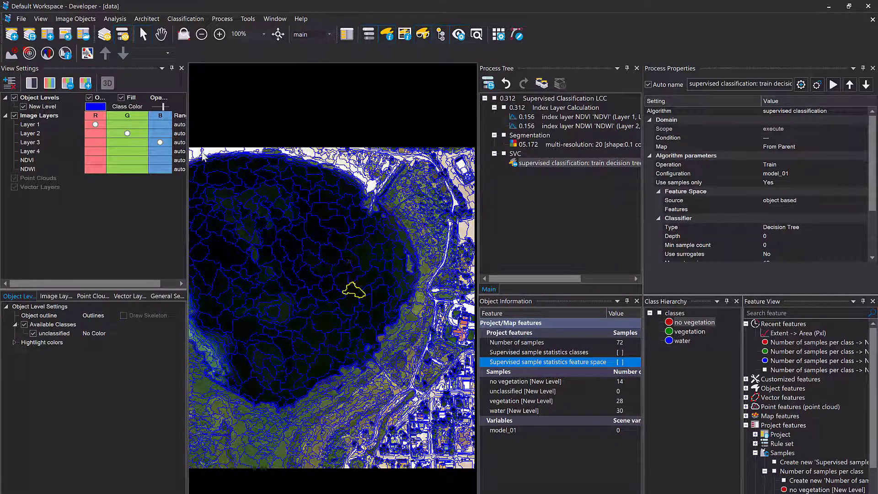
left_click(143, 107)
left_click(135, 134)
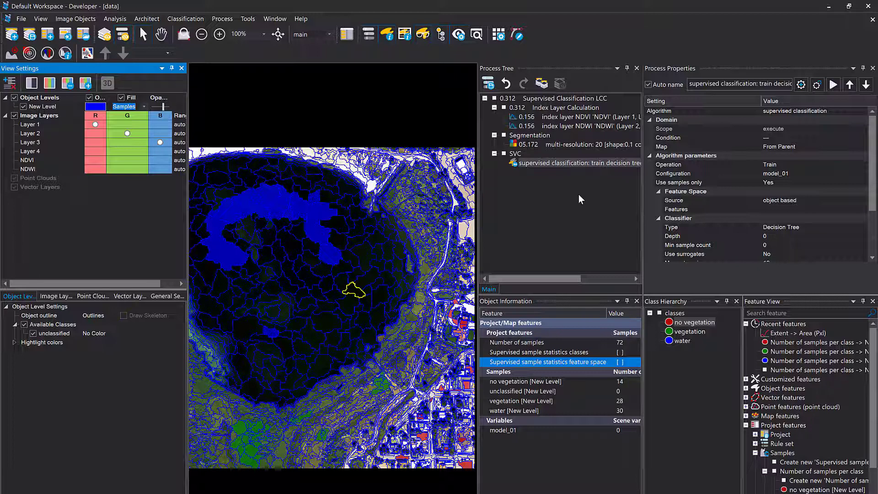
Open the supervised classification training process under SVC for editing.
double_click(541, 165)
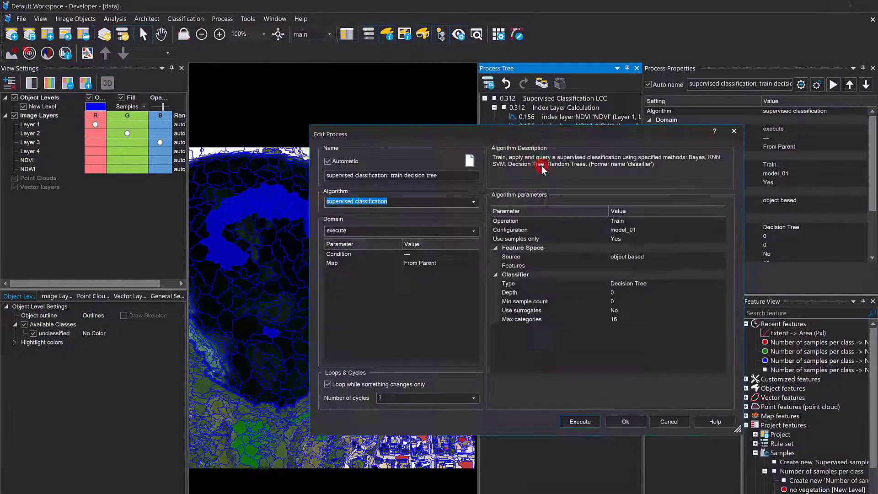
left_click_drag(421, 139, 329, 109)
left_click(324, 170)
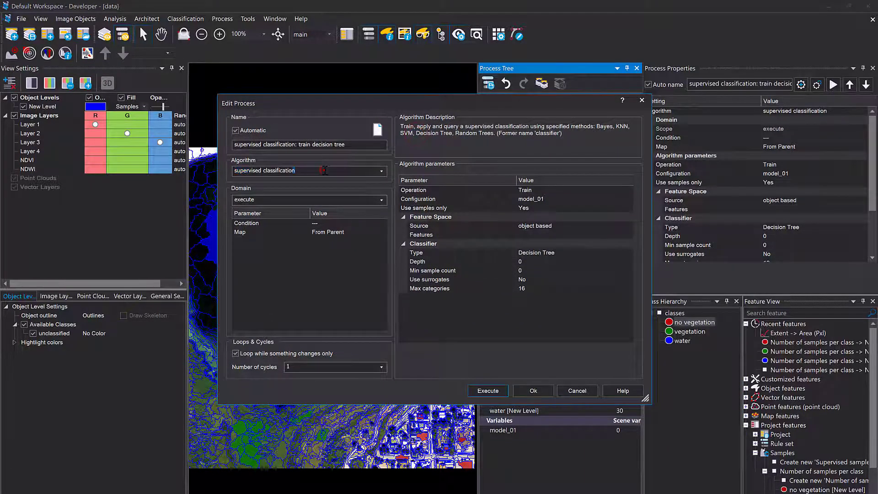
left_click(570, 208)
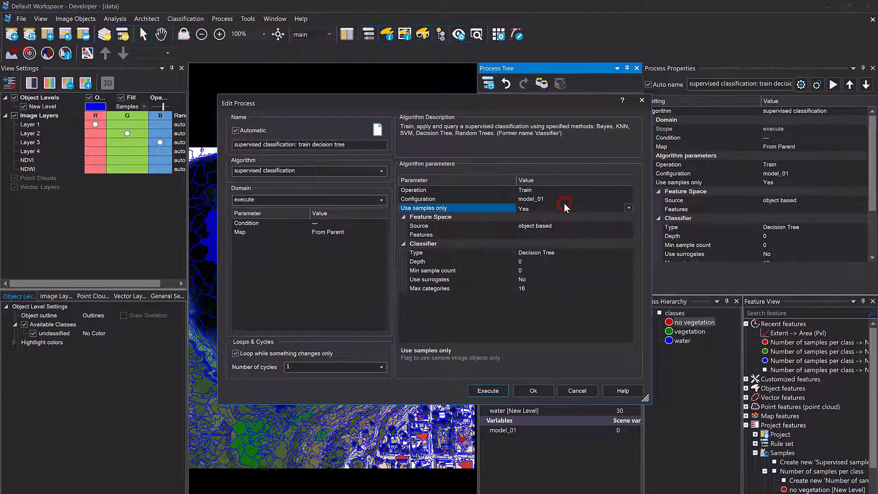
Try the sample statistics based and layer based sources for the feature space, and return the source to object based.
left_click(631, 226)
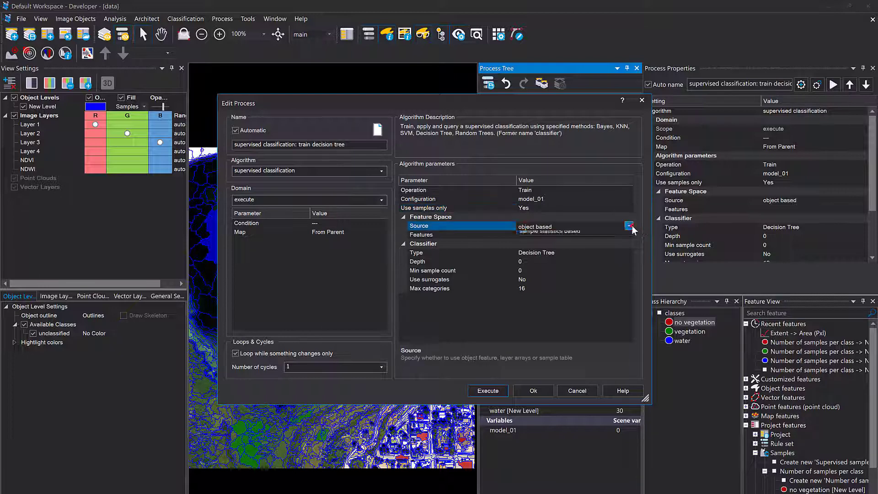
left_click(629, 226)
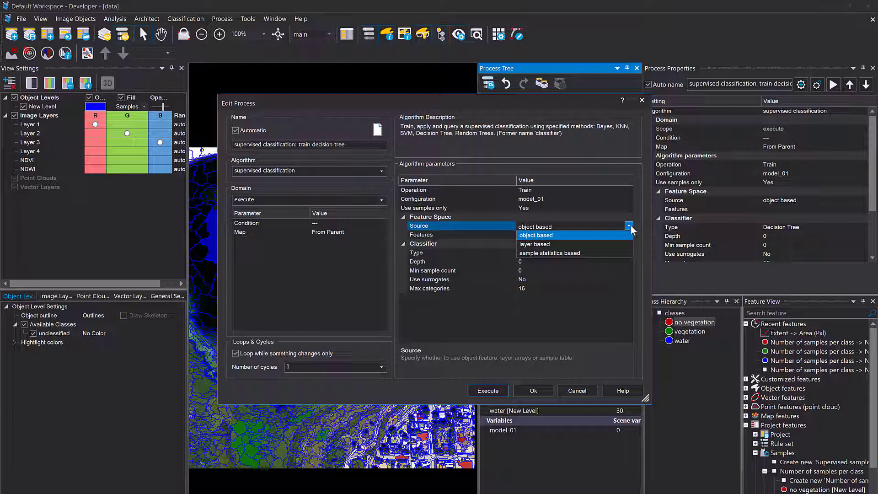
left_click(611, 252)
left_click(622, 227)
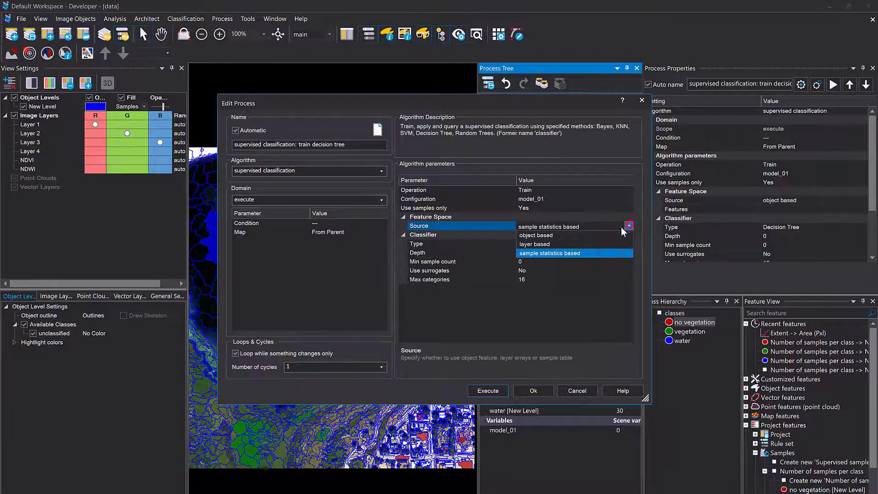
left_click(594, 242)
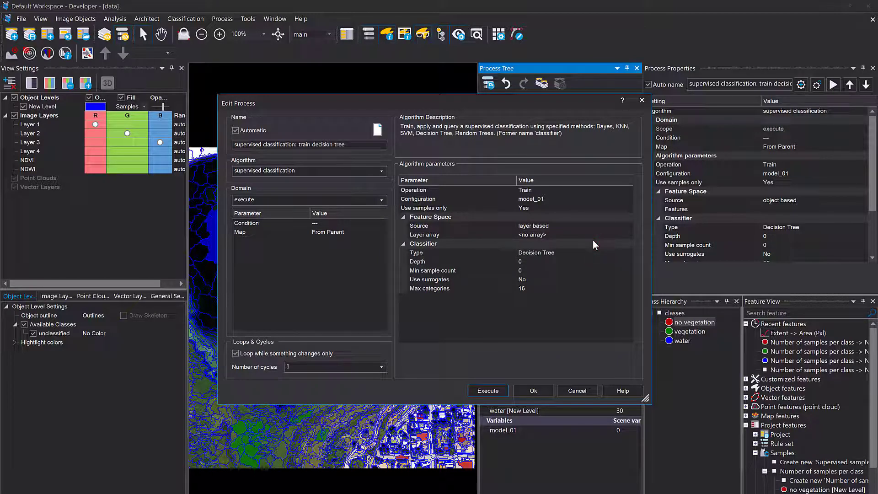
left_click(579, 235)
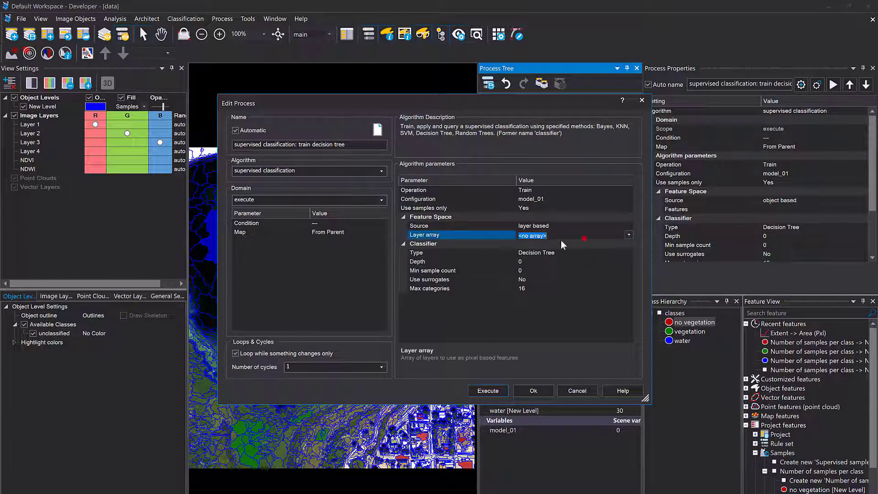
left_click(629, 226)
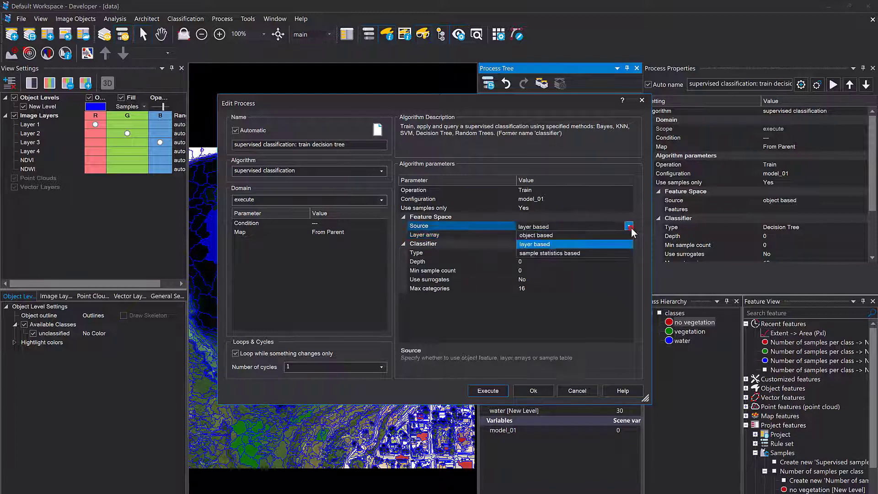
left_click(577, 251)
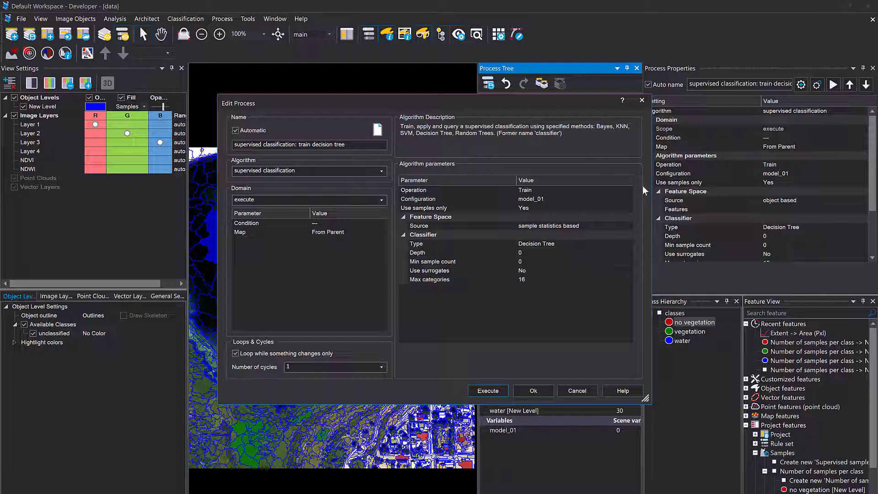
left_click(631, 224)
left_click(607, 235)
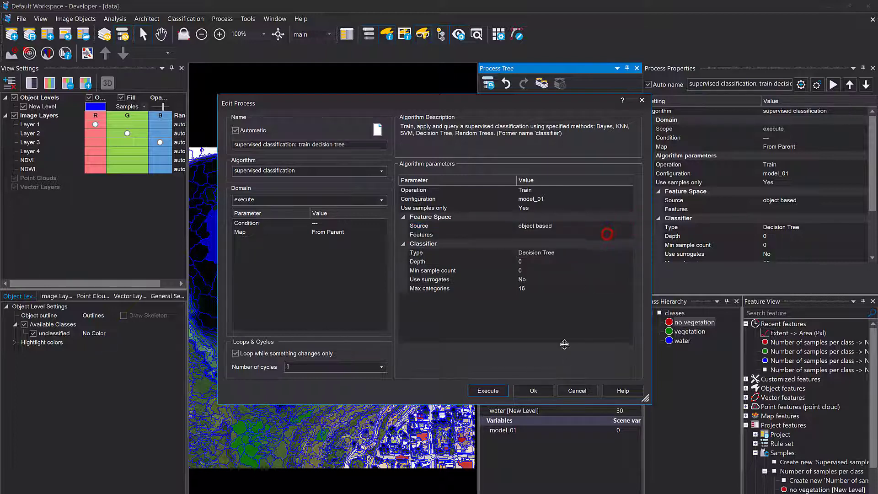
Select the mean values of Layer 1, Layer 2, Layer 3, Layer 4, NDVI and NDWI as the classifier's features.
left_click(575, 235)
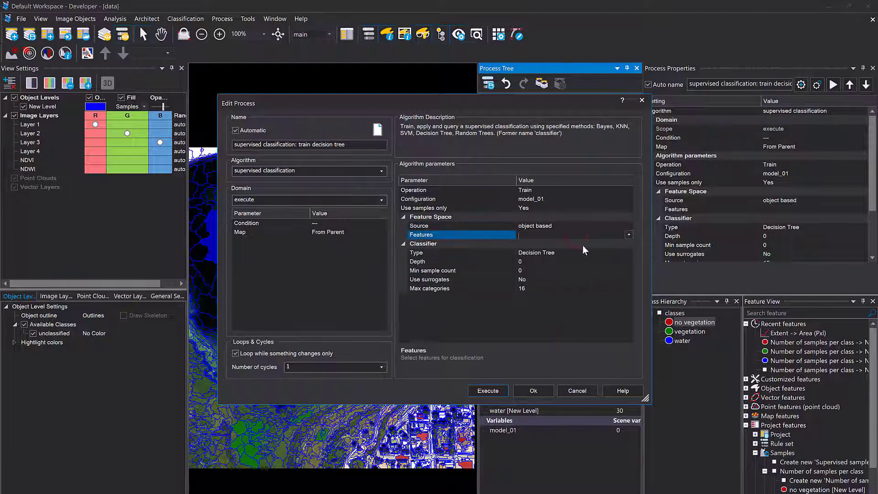
left_click(629, 235)
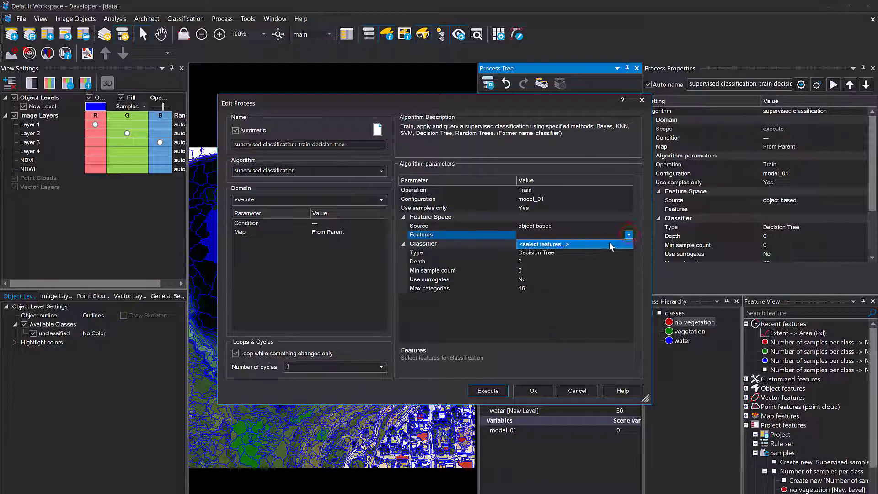
left_click(610, 243)
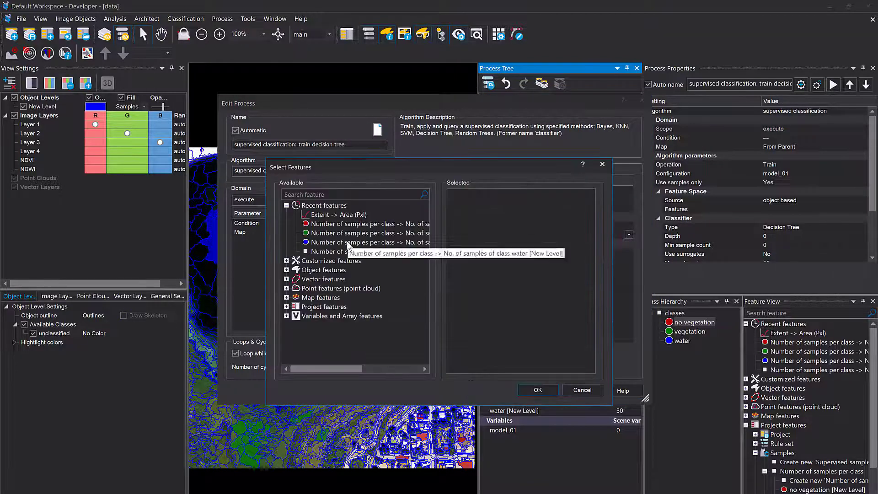
left_click(286, 270)
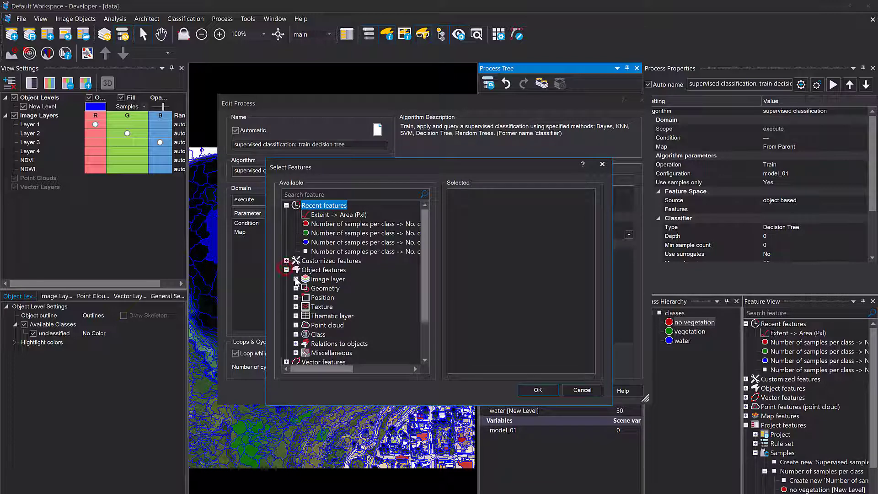
left_click(296, 279)
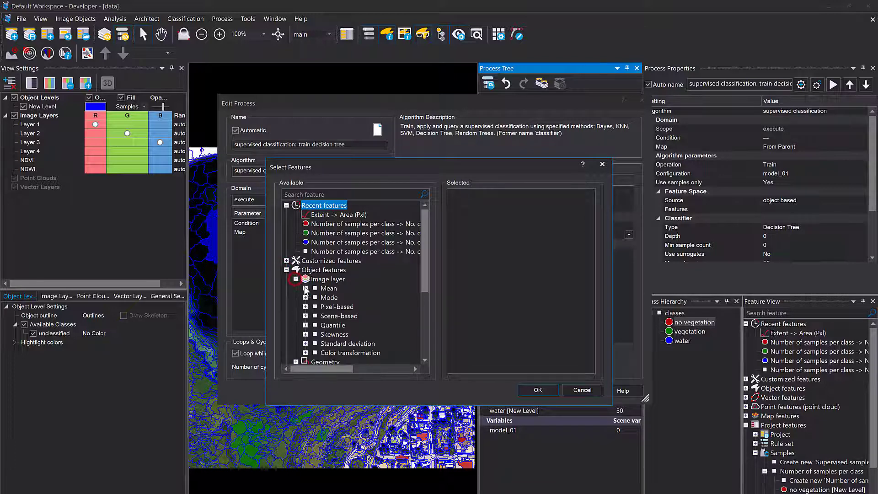
left_click(305, 288)
double_click(346, 298)
double_click(347, 298)
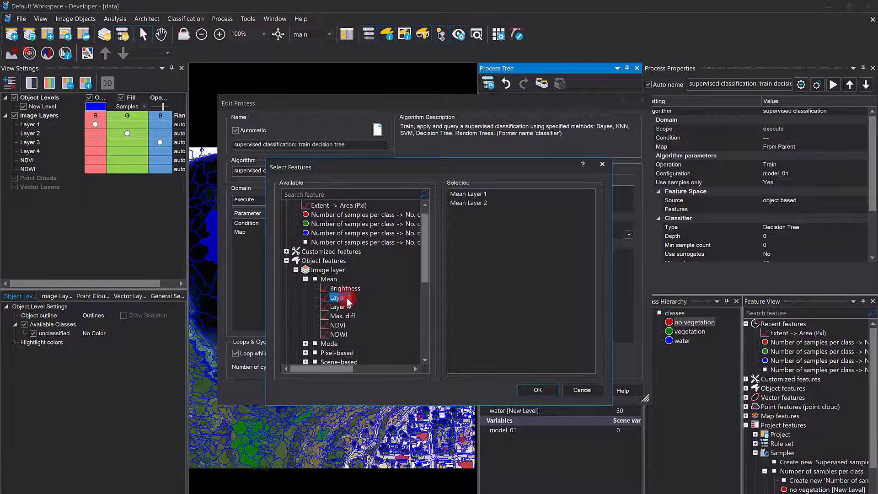
double_click(346, 298)
double_click(346, 298)
double_click(344, 308)
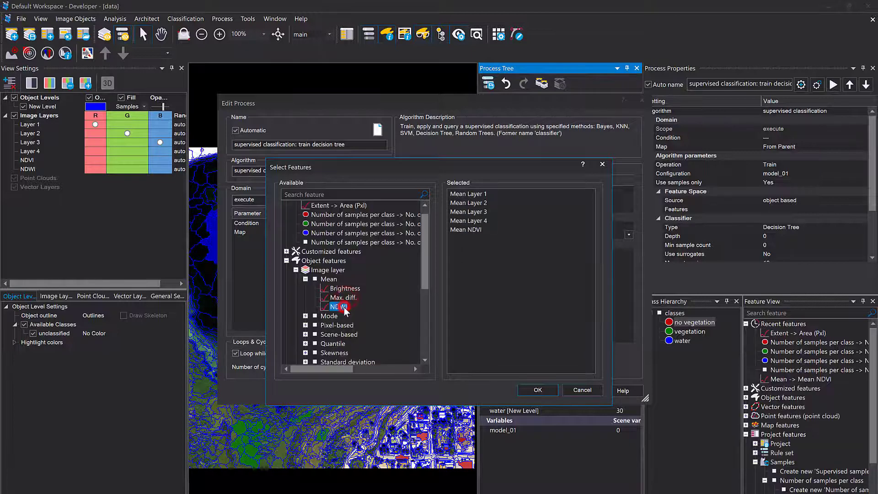
double_click(344, 307)
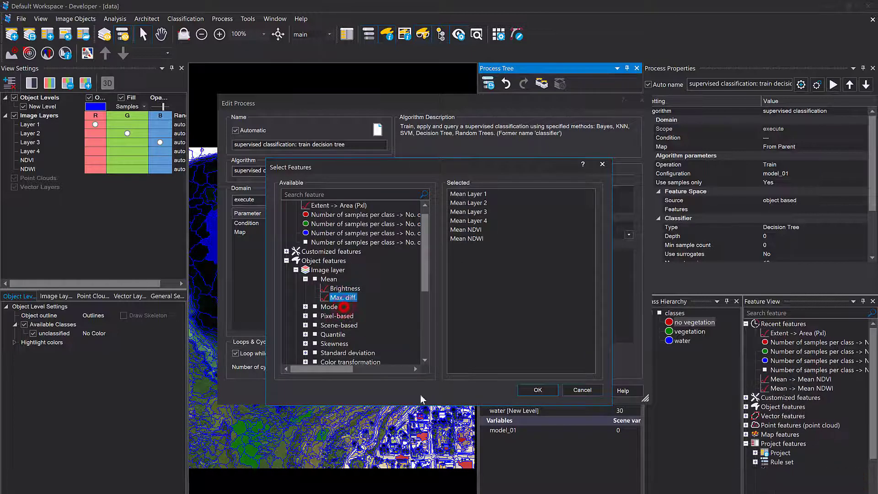
left_click(540, 390)
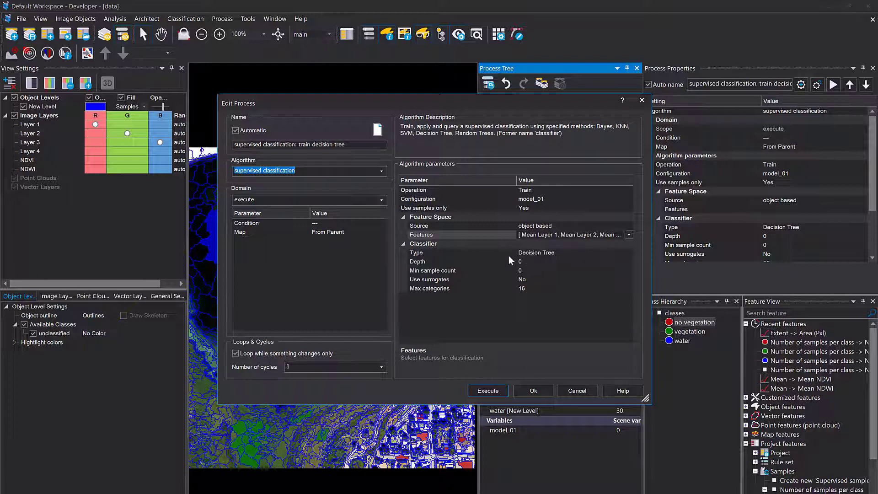
Try the Bayes, KNN, SVM, Decision Tree and Random Trees classifier types in turn to compare their parameters.
left_click(628, 252)
left_click(618, 259)
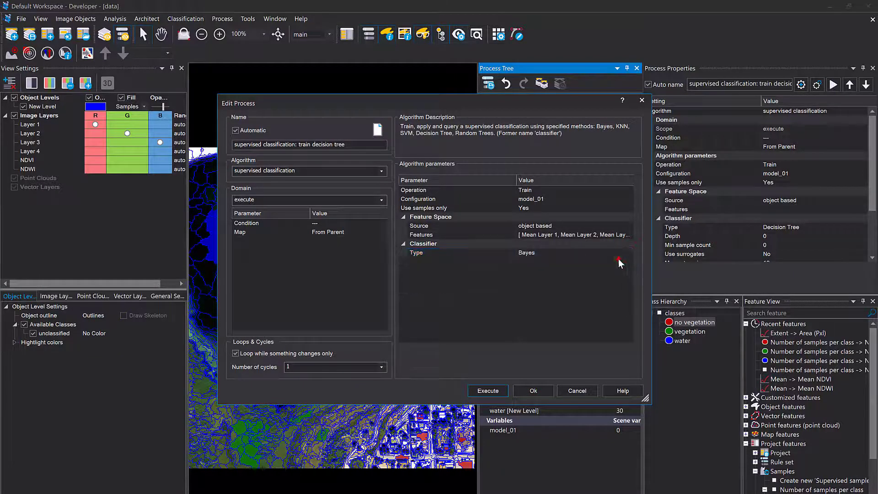
left_click(630, 253)
left_click(620, 272)
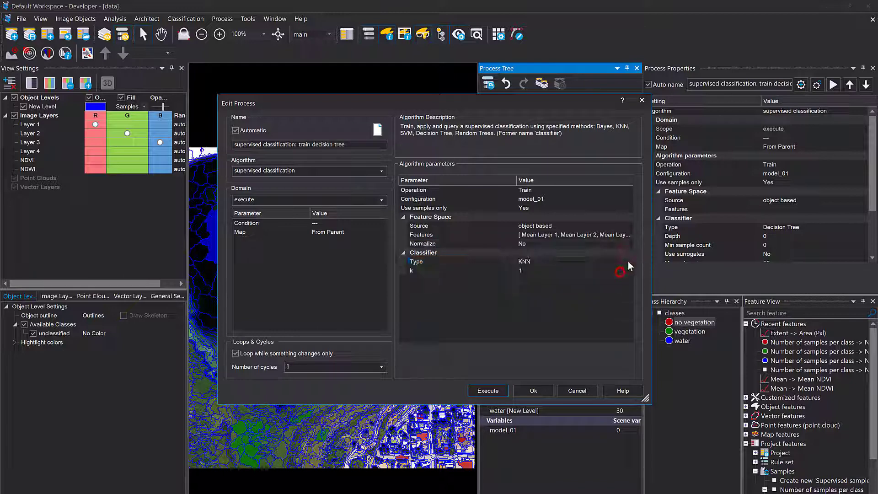
left_click(629, 260)
left_click(593, 287)
left_click(632, 261)
left_click(593, 296)
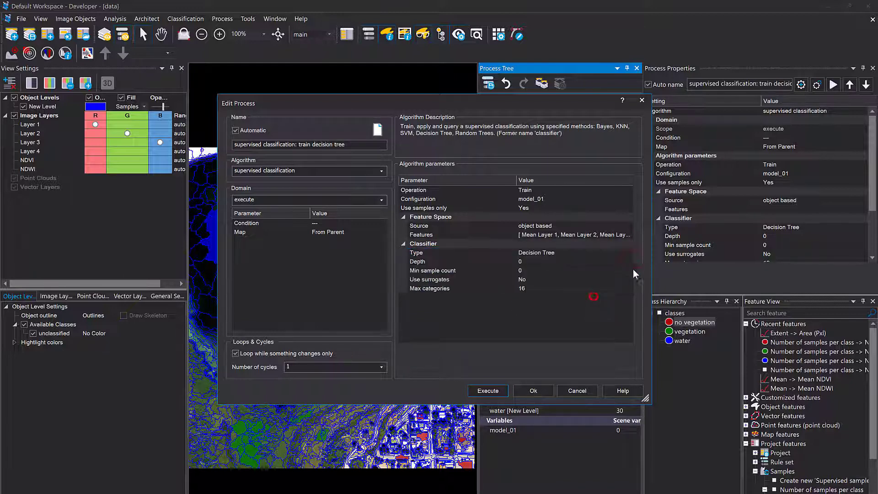
left_click(629, 254)
left_click(591, 296)
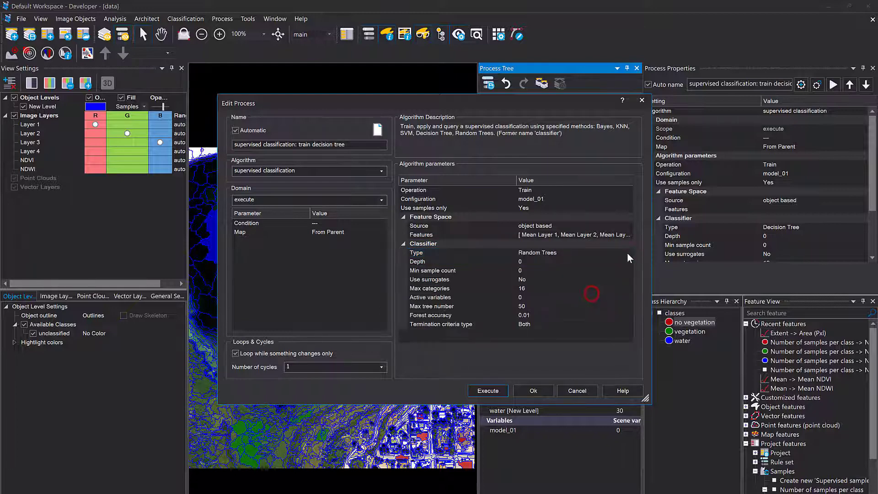
Set the classifier type of the training process to SVM.
left_click(628, 253)
left_click(601, 277)
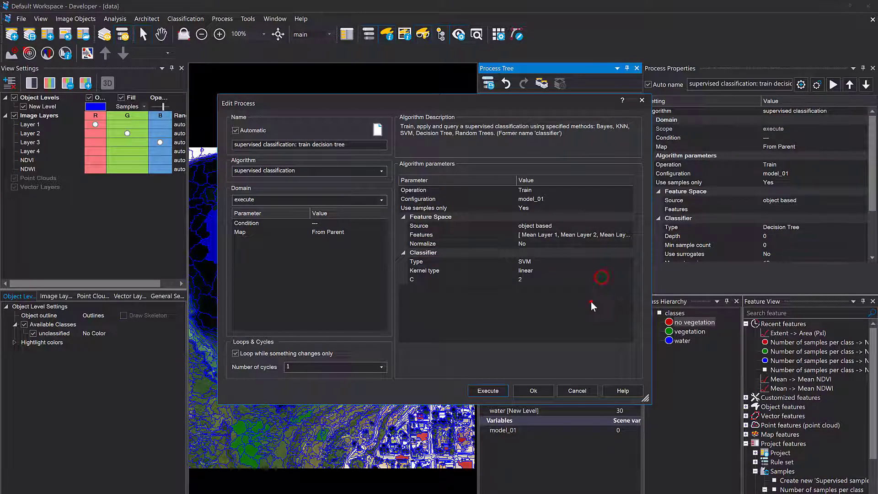
left_click(629, 262)
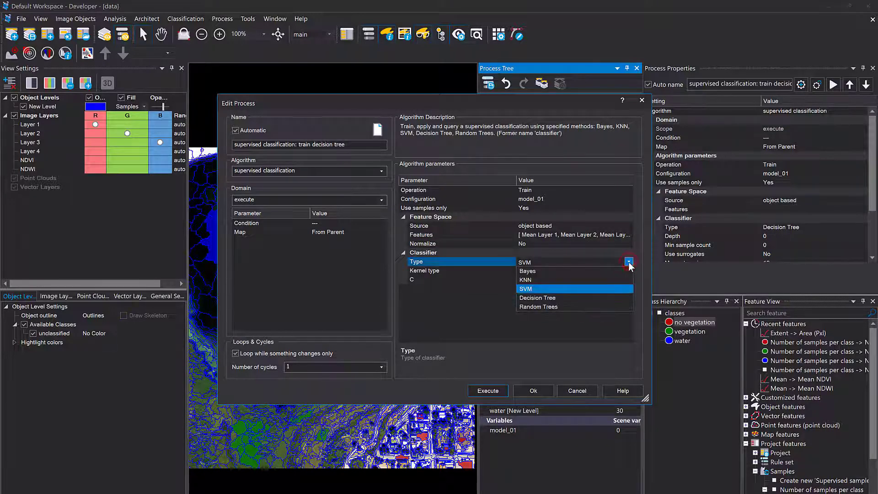
left_click(605, 279)
left_click(629, 262)
left_click(578, 288)
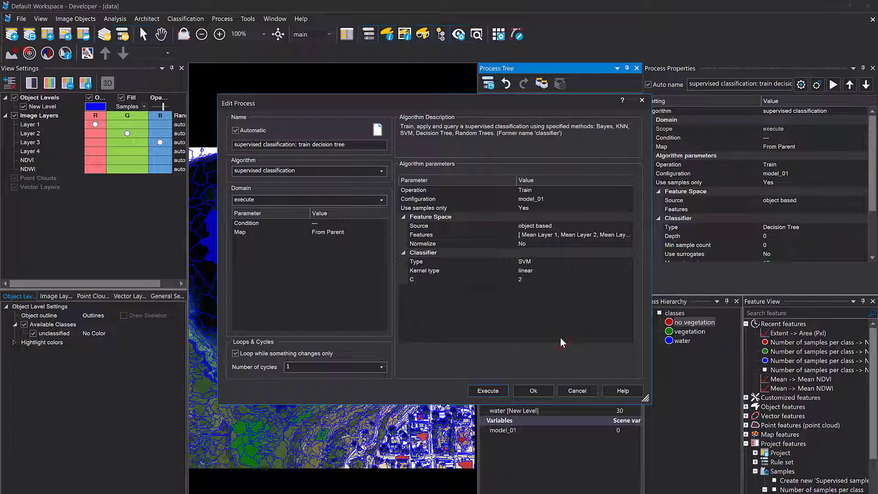
Set the domain of the training process to image object level.
left_click(382, 200)
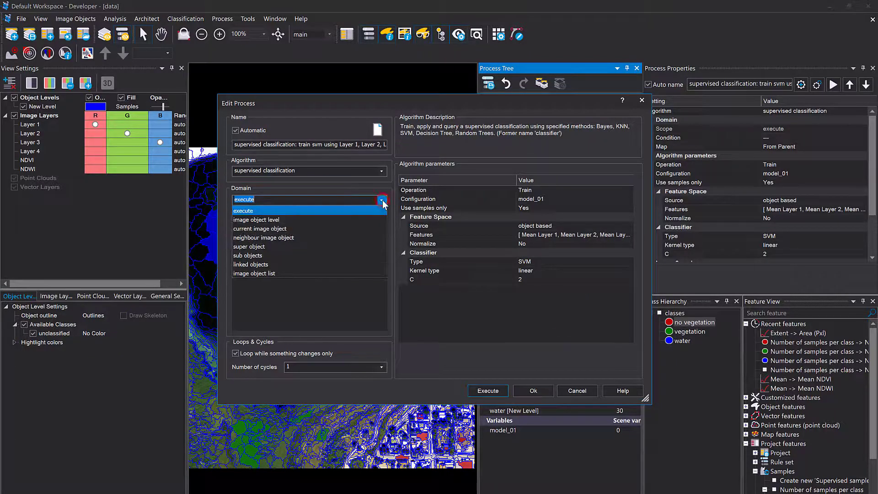
left_click(295, 220)
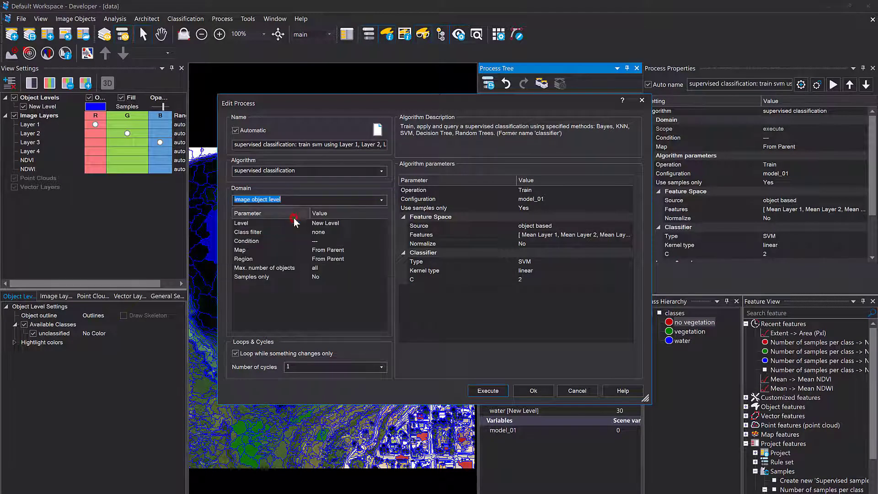
left_click(462, 316)
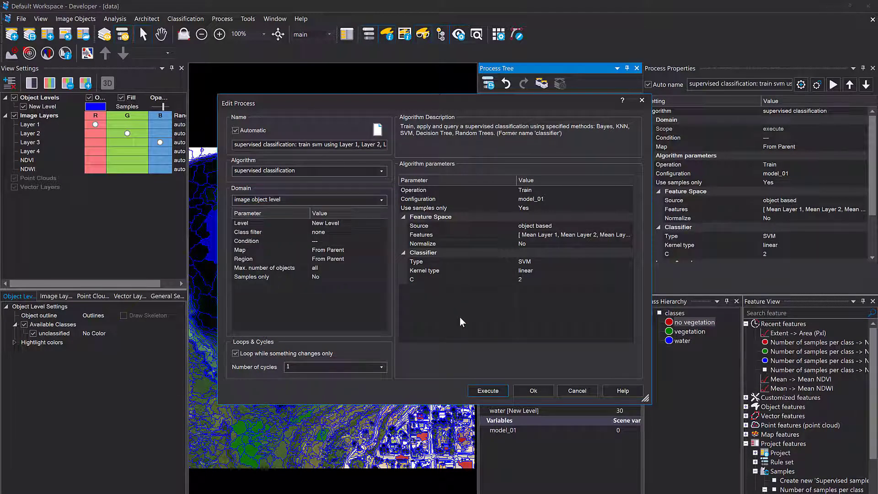
Execute the SVM training process and enlarge the object information columns to inspect the model_01 variable.
left_click(477, 392)
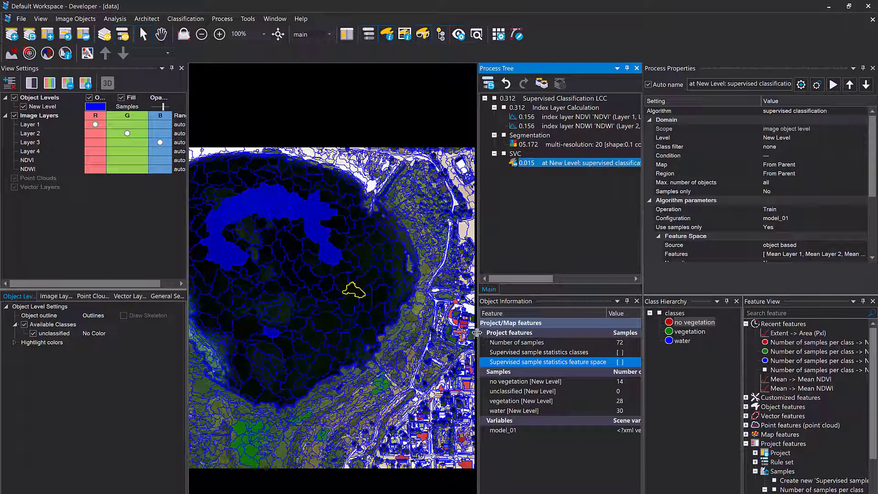
left_click_drag(477, 342, 415, 342)
left_click(444, 432)
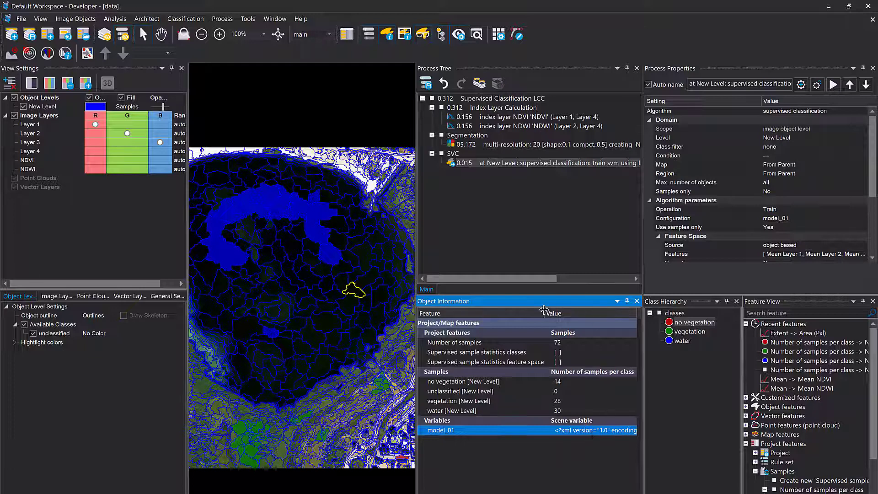
left_click_drag(544, 313, 500, 315)
left_click_drag(608, 313, 641, 313)
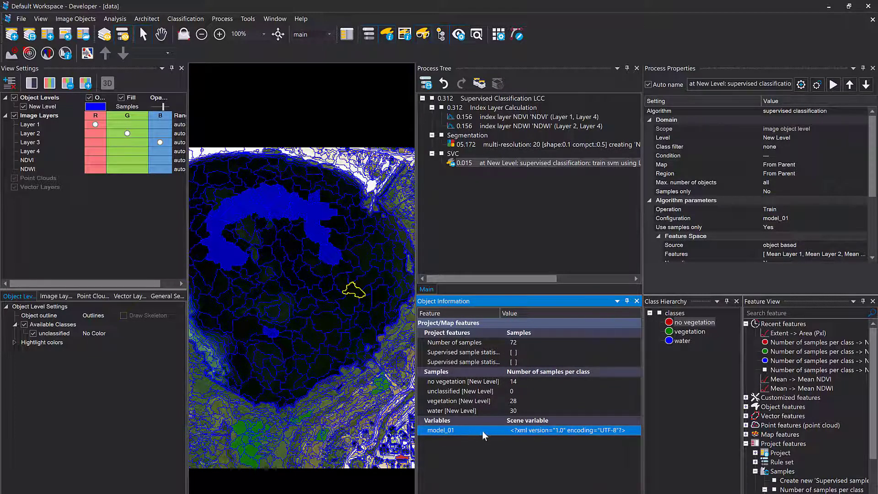
left_click_drag(500, 313, 538, 314)
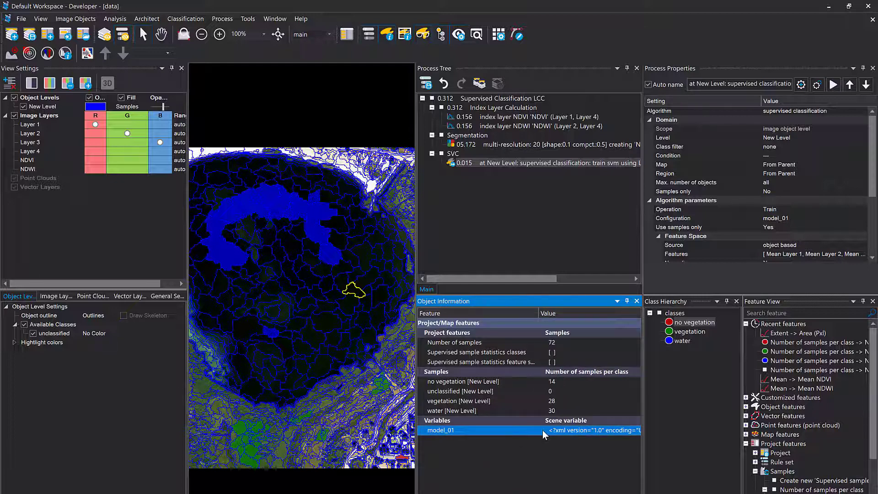
left_click_drag(415, 214, 450, 214)
left_click(503, 200)
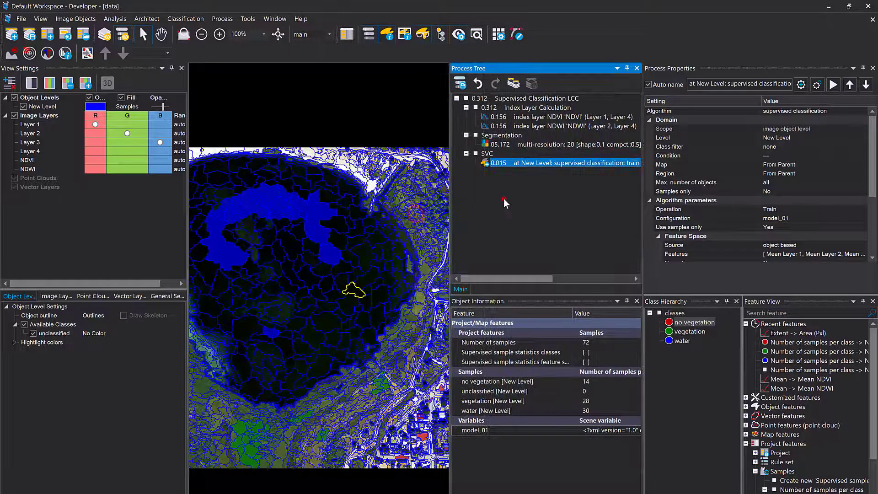
Duplicate the training process in the SVC group and execute the copy with its operation set to Apply.
left_click(494, 161)
key("ctrl+v")
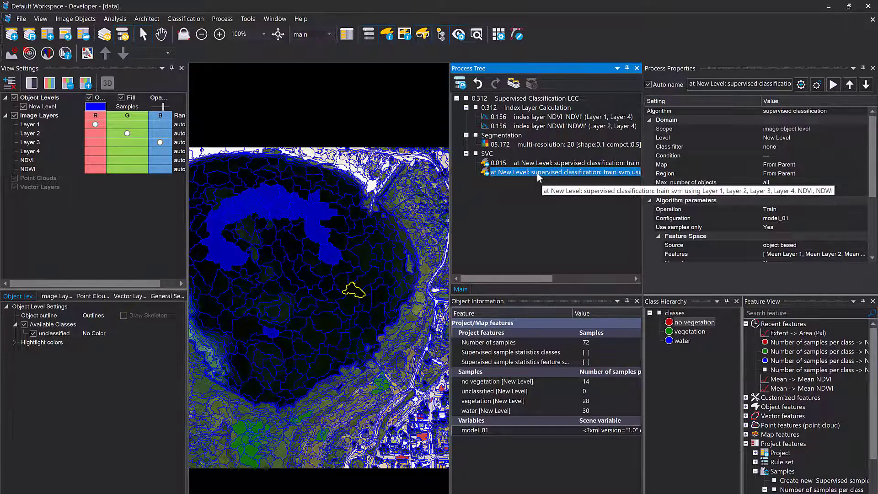
double_click(538, 173)
left_click(458, 319)
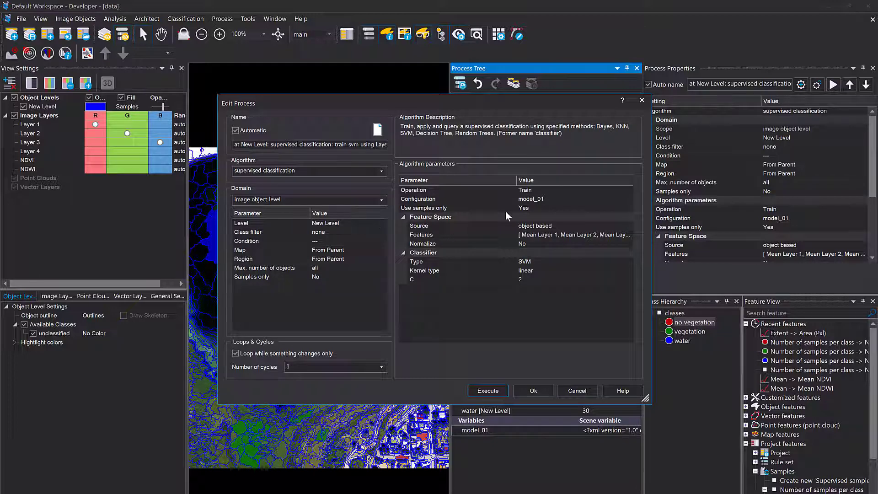
left_click(623, 189)
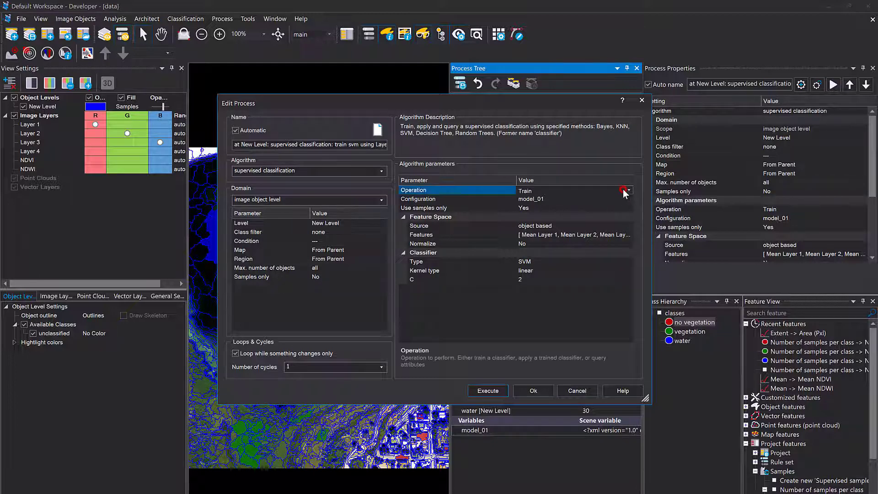
left_click(628, 189)
left_click(605, 212)
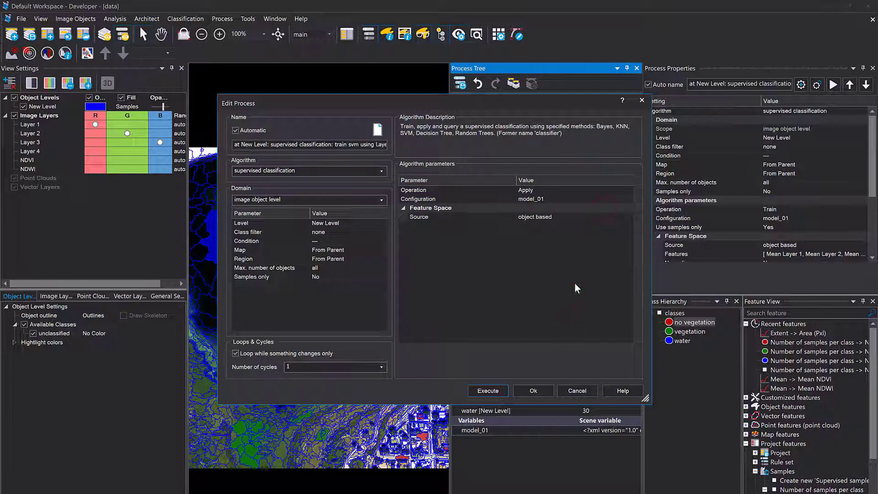
left_click(489, 391)
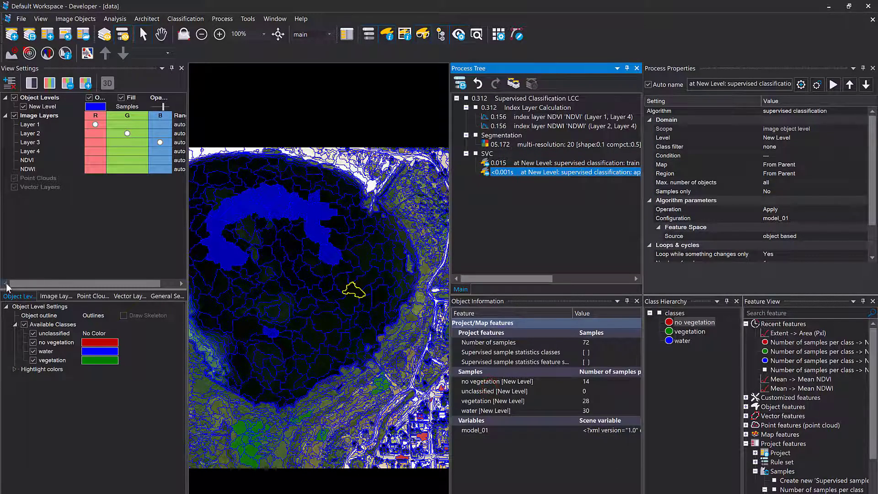
Split the image view horizontally and activate the upper view.
left_click(258, 144)
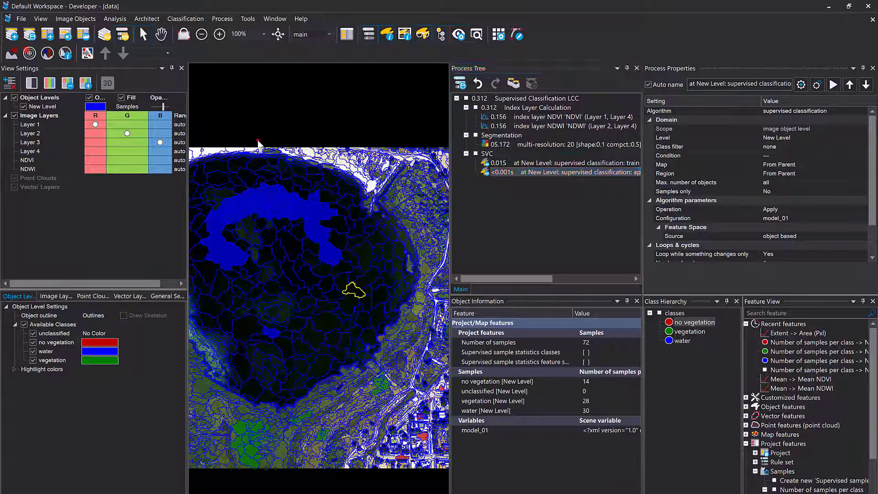
left_click(248, 18)
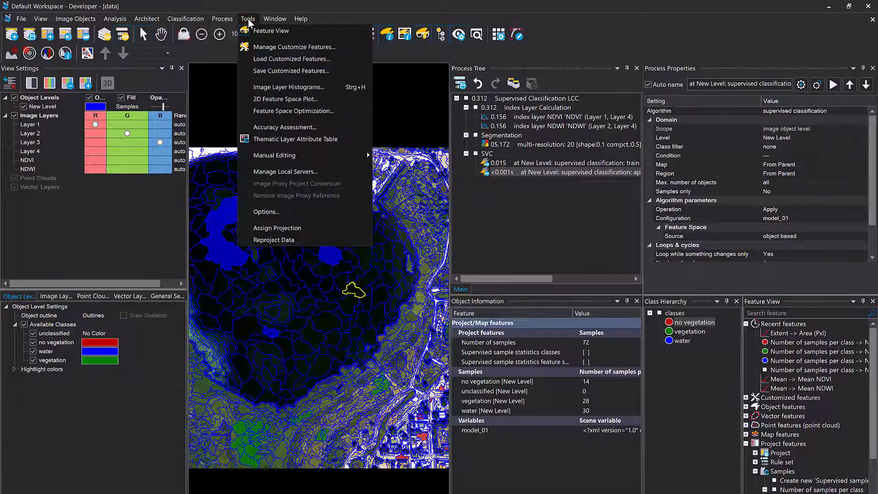
mouse_move(274, 19)
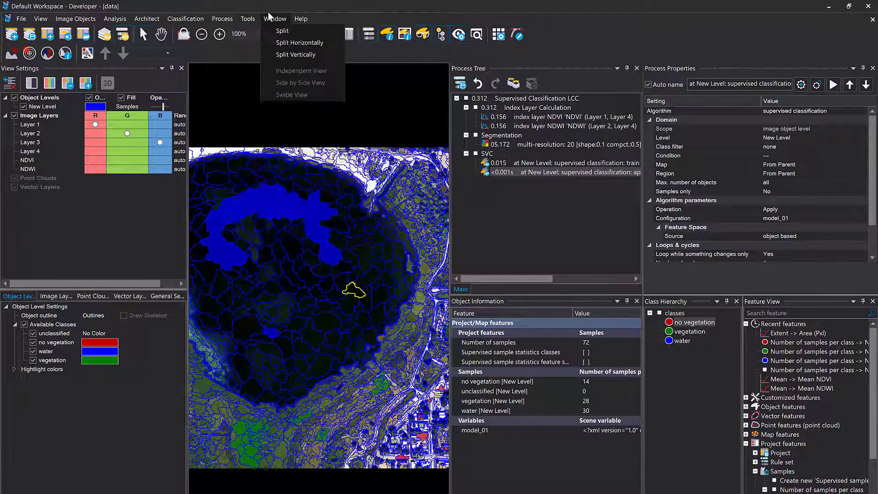
left_click(280, 43)
left_click(301, 264)
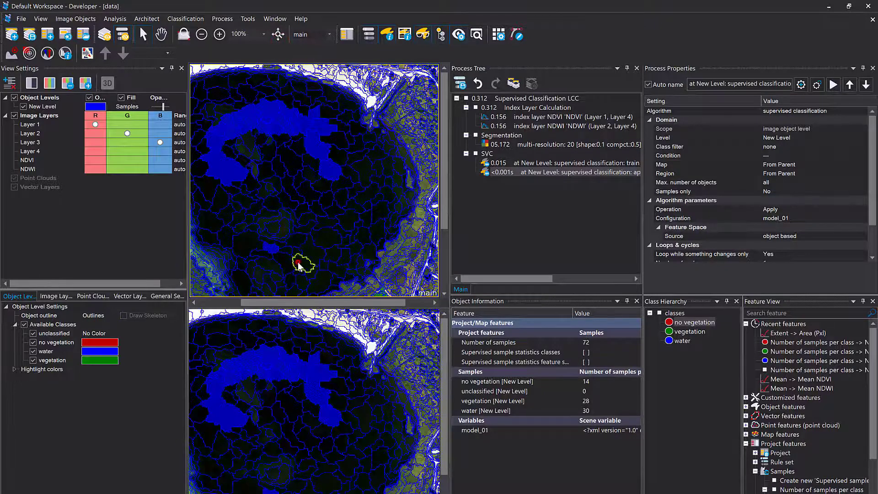
Set the New Level fill to Class Color in the upper view and check the classification along the lake's shore.
left_click(138, 107)
left_click(139, 106)
left_click(130, 123)
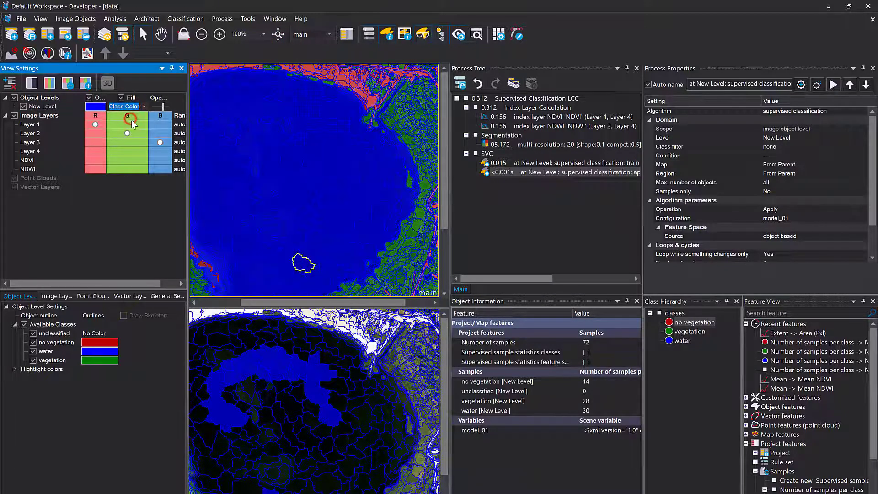
scroll(330, 188, "down", 2)
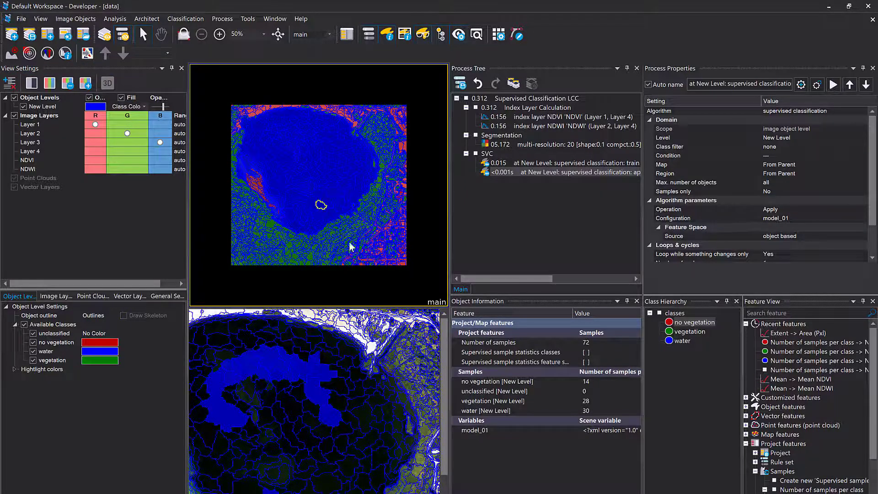
mouse_move(349, 245)
mouse_move(399, 255)
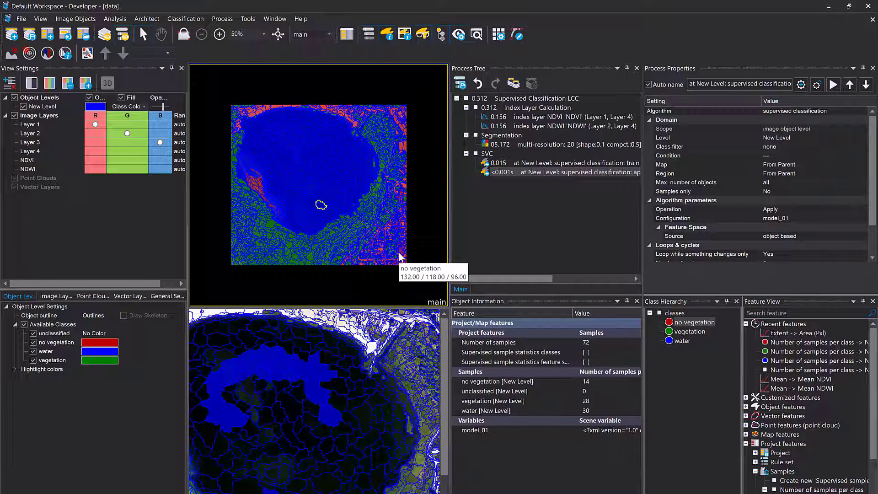
scroll(250, 178, "up", 2)
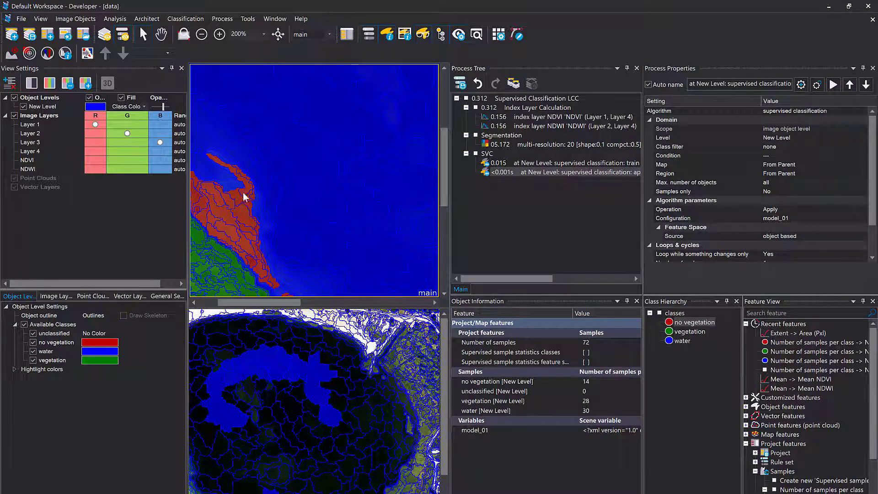
scroll(352, 184, "down", 2)
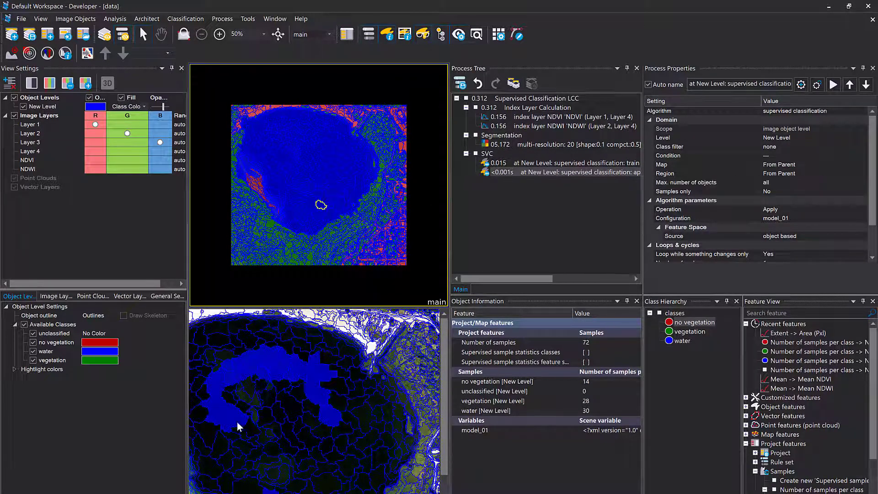
Add water samples across the bright shallow area along the lake's southwestern shore in the lower view.
left_click(286, 413)
scroll(286, 413, "up", 1)
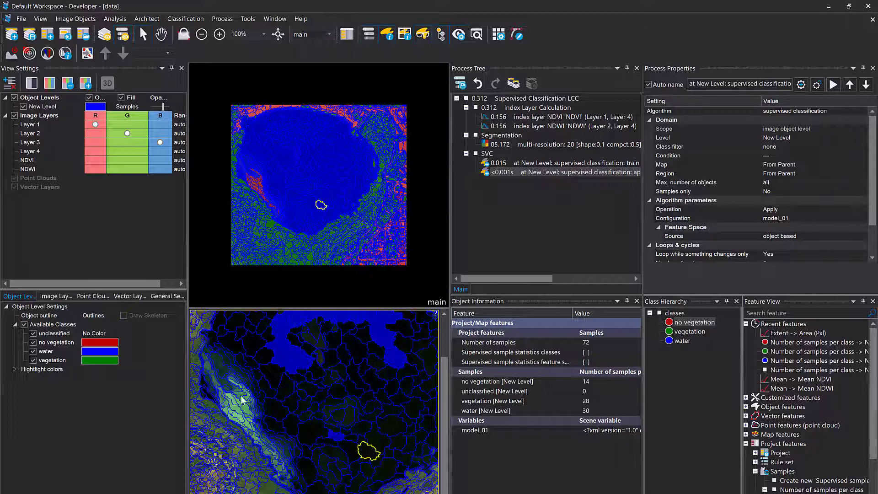
left_click(677, 341)
left_click(29, 53)
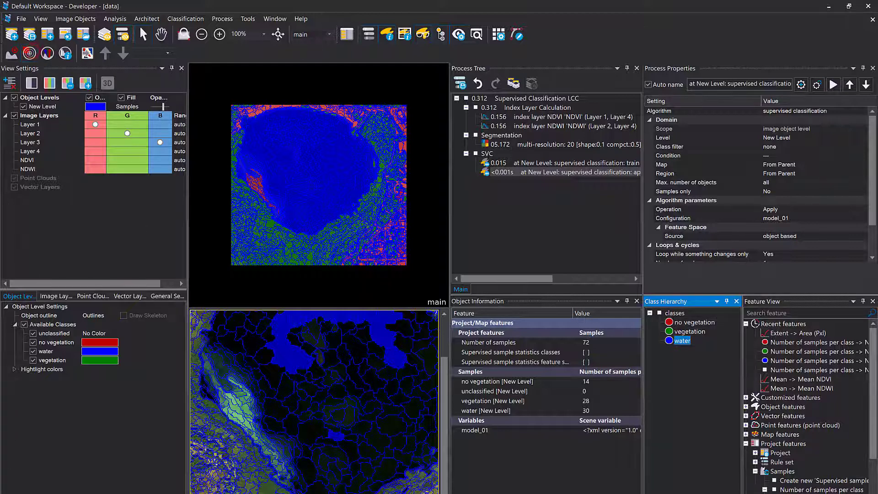
left_click_drag(231, 388, 284, 431)
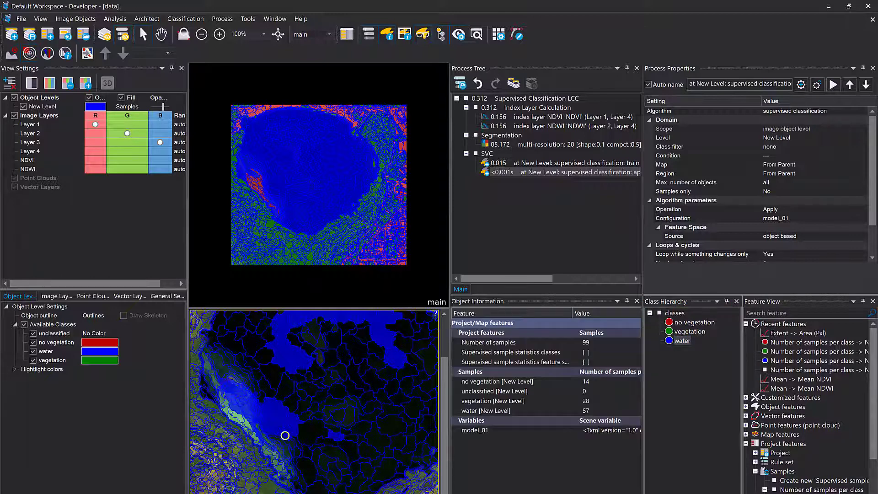
left_click_drag(248, 398, 246, 395)
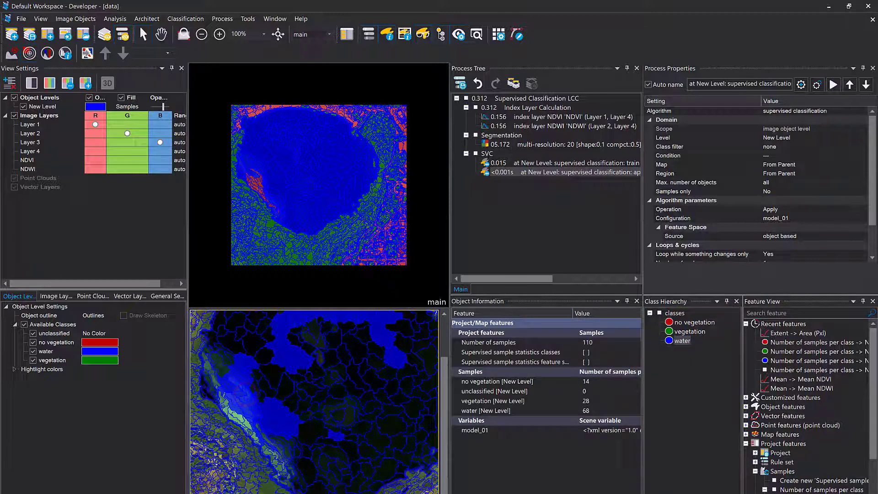
Execute the SVM training process again with the added samples, followed by the apply process.
left_click(493, 166)
right_click(493, 168)
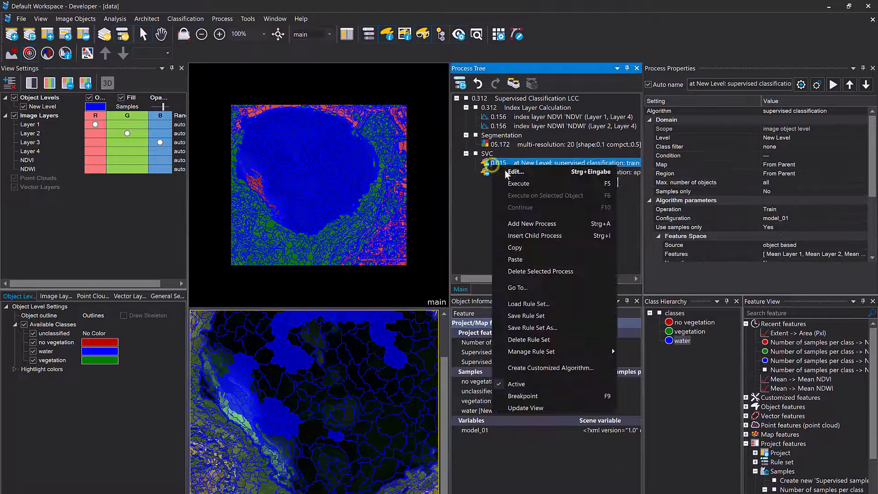
left_click(513, 172)
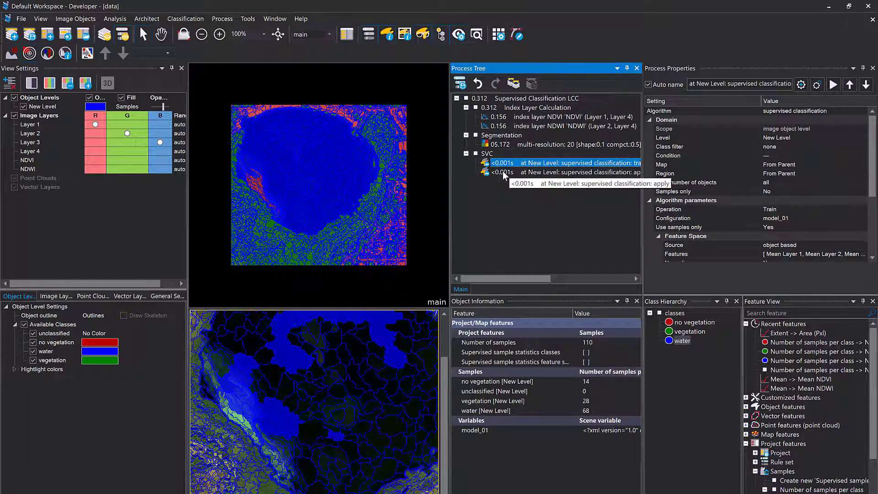
right_click(503, 172)
left_click(522, 193)
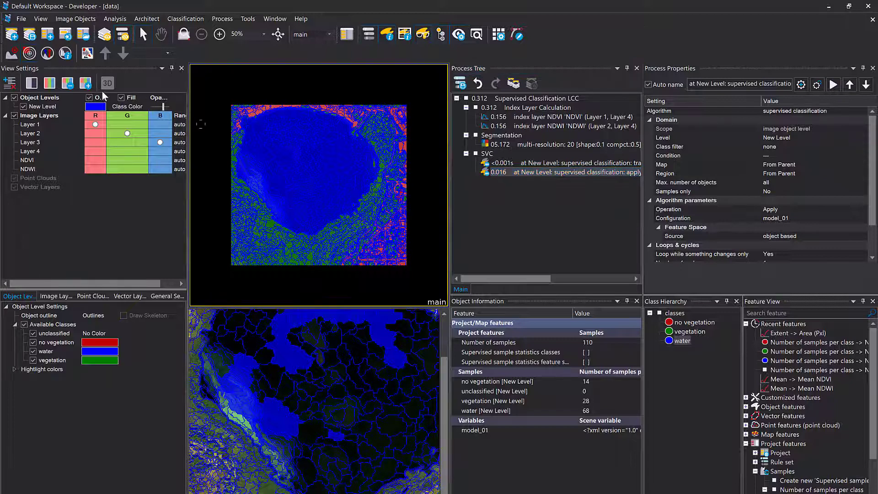
Hide the object outlines in the upper view and examine the classification in the built-up area southeast of the lake.
left_click(90, 97)
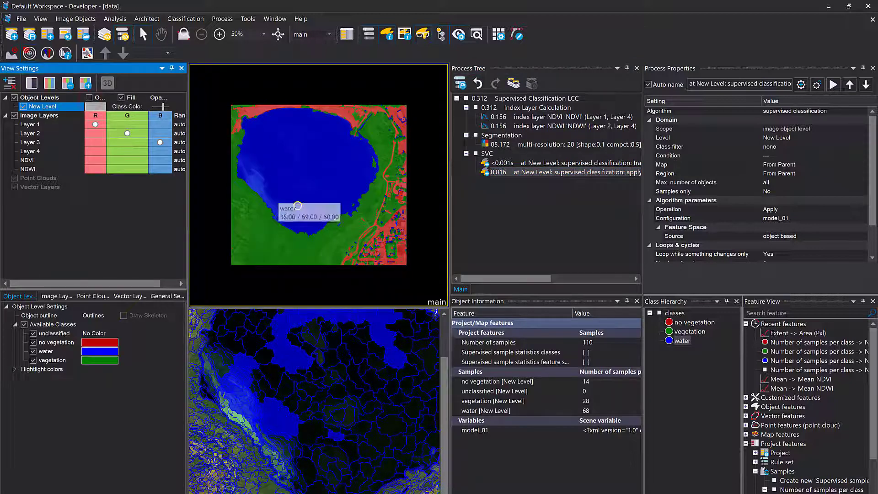
left_click(319, 185)
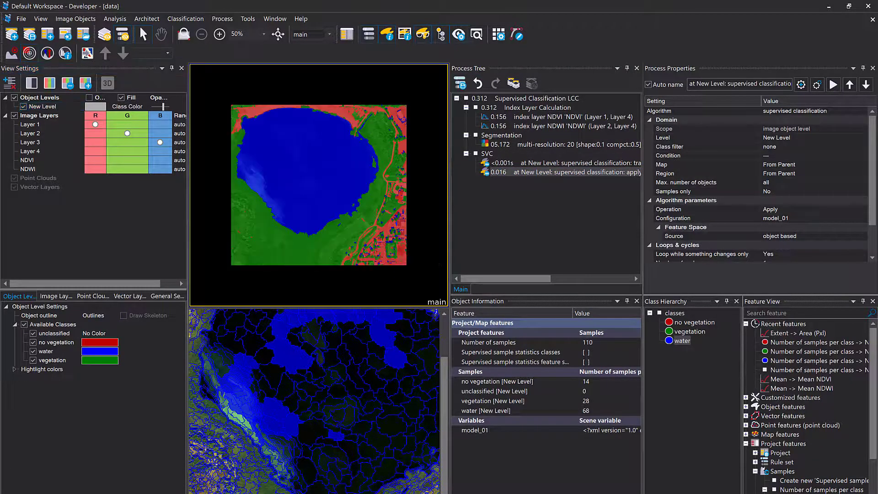
scroll(388, 242, "up", 4)
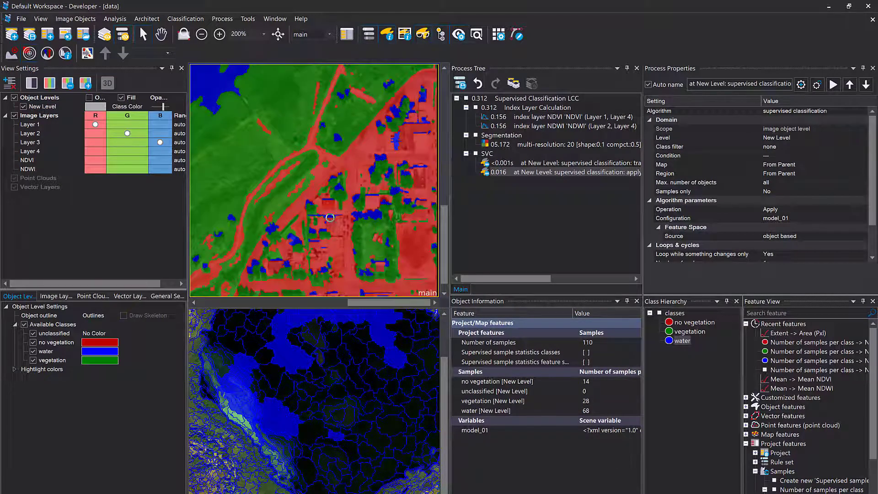
mouse_move(373, 210)
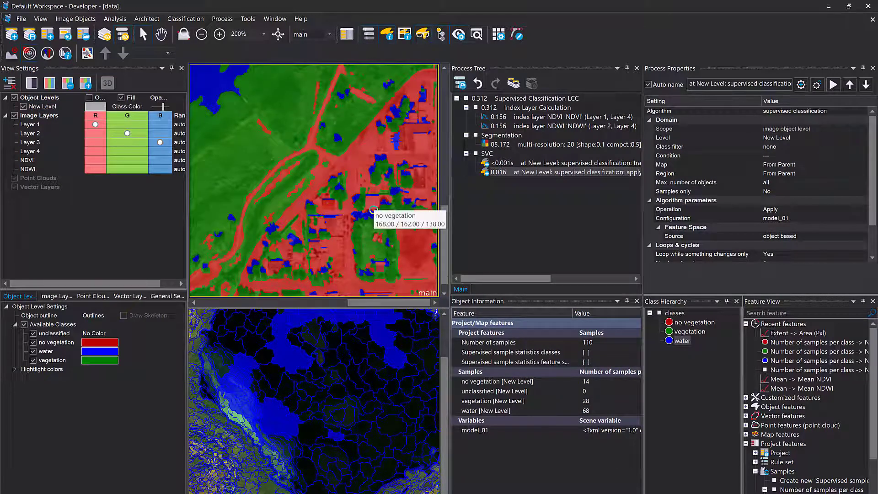
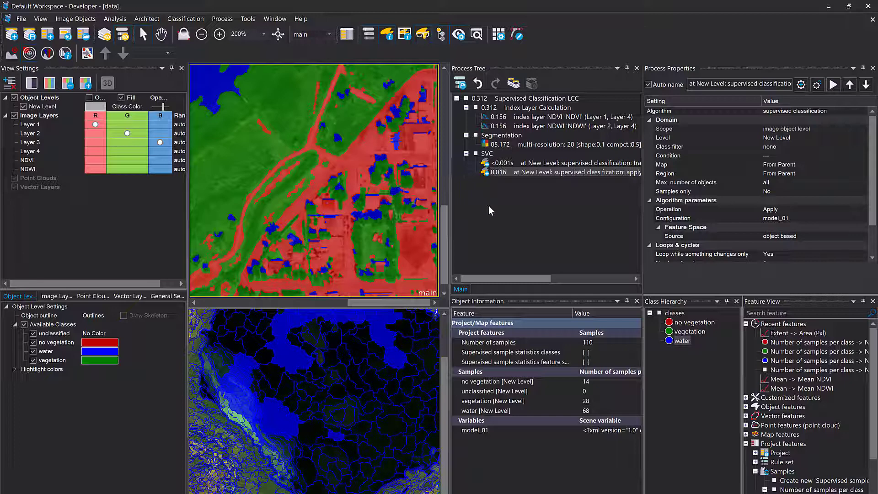
Add a parent process named Refinement after the SVC group, using the execute child processes algorithm.
double_click(486, 153)
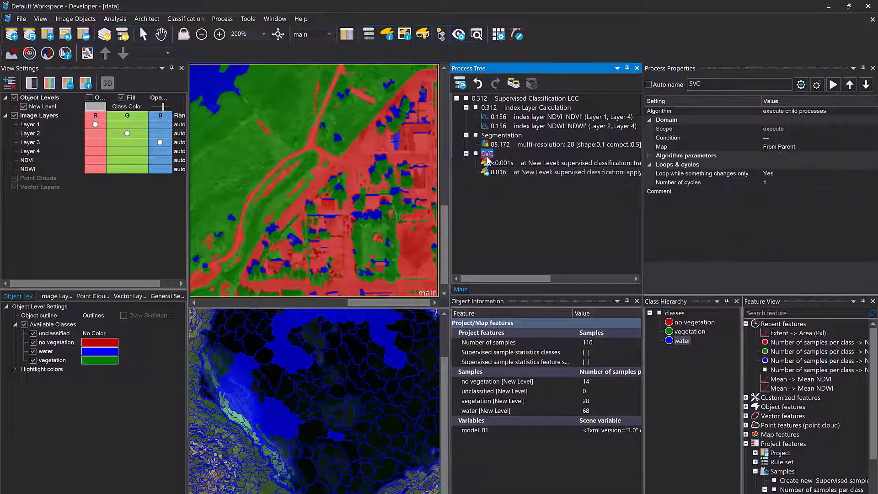
left_click(303, 142)
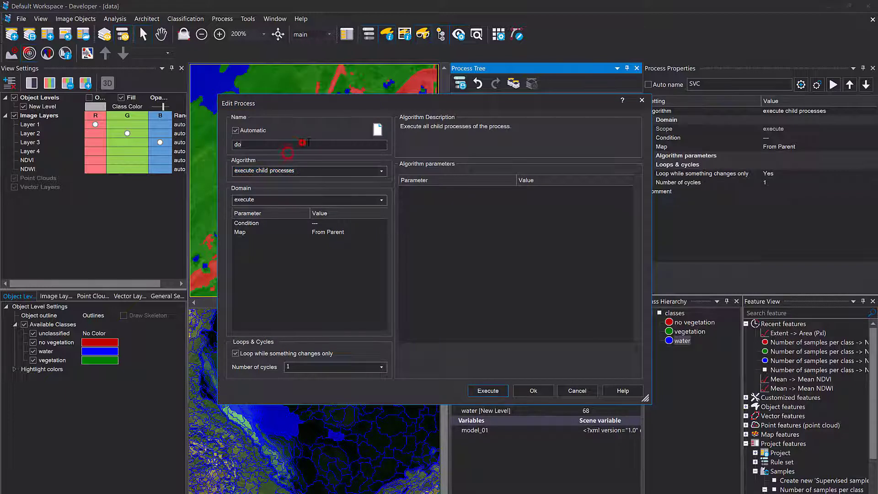
left_click_drag(313, 142, 156, 142)
type("F")
left_click(530, 390)
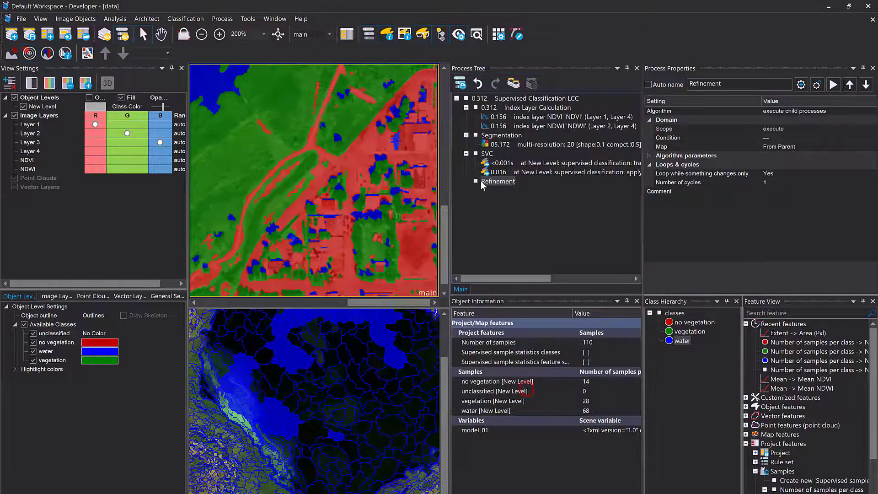
Add and execute a copy image object level process that copies New Level above itself as a level named Refinement.
right_click(482, 181)
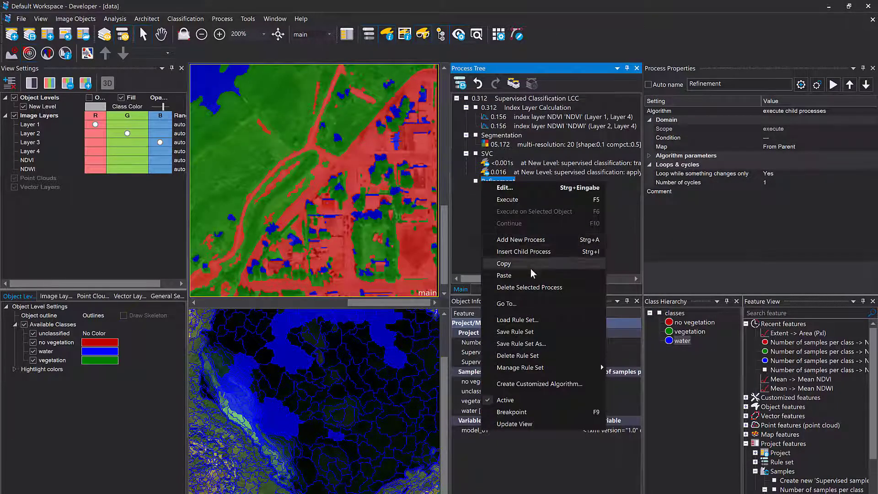
left_click(520, 240)
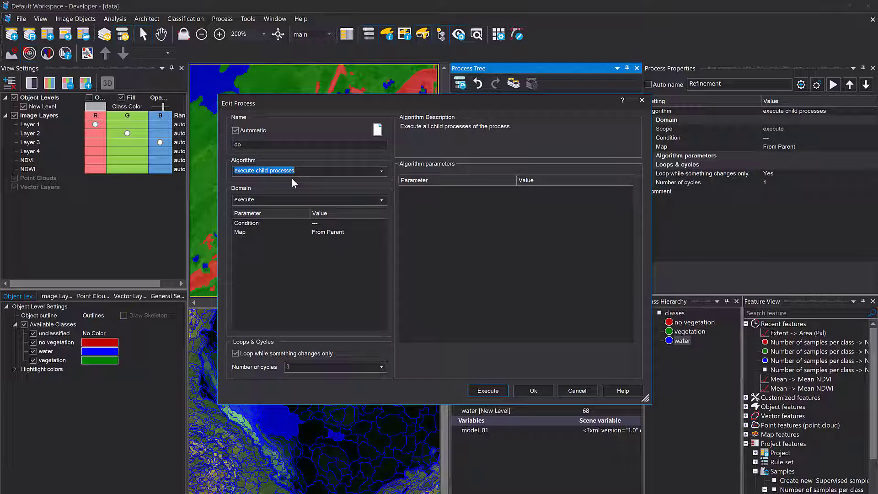
type("copy")
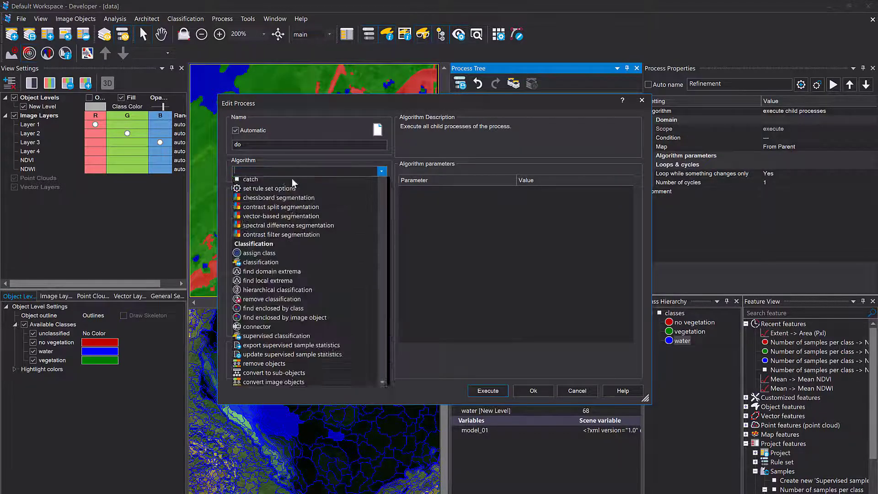
left_click(305, 182)
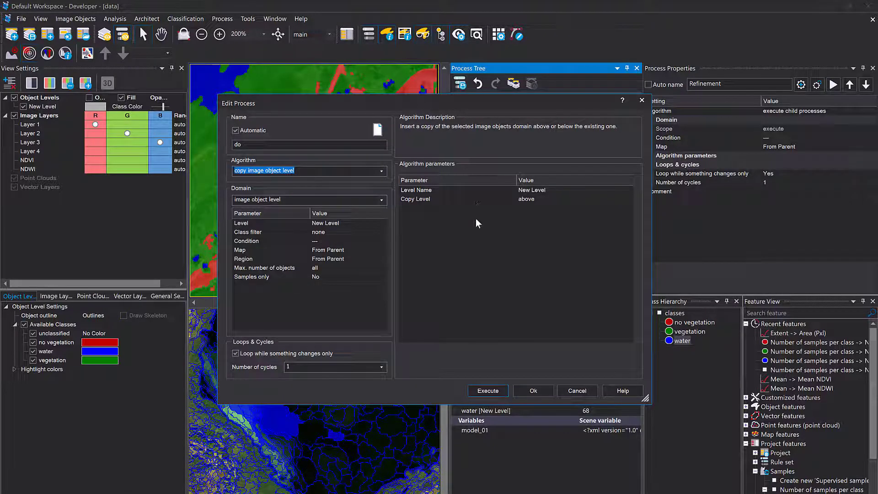
left_click(600, 191)
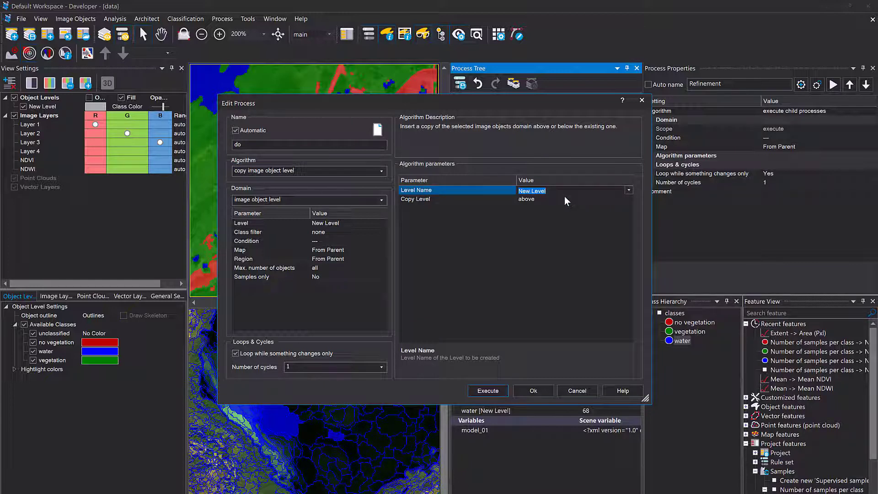
type("Refinement")
left_click(494, 392)
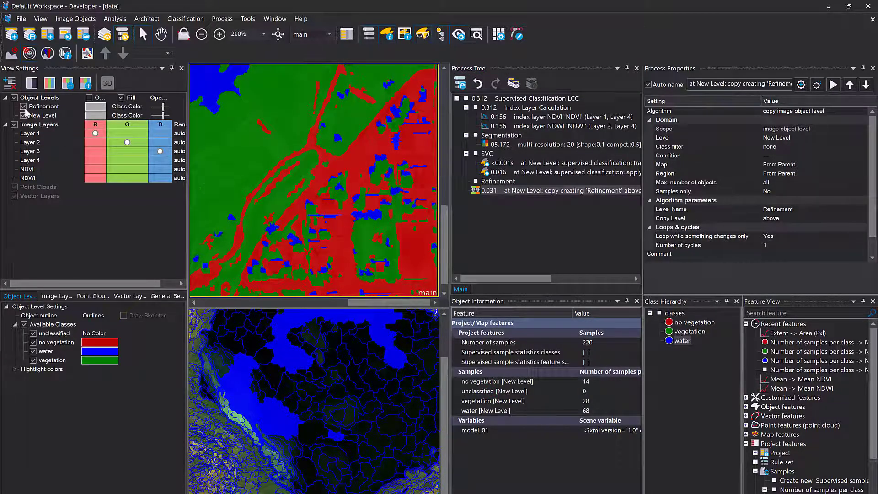
left_click(238, 143)
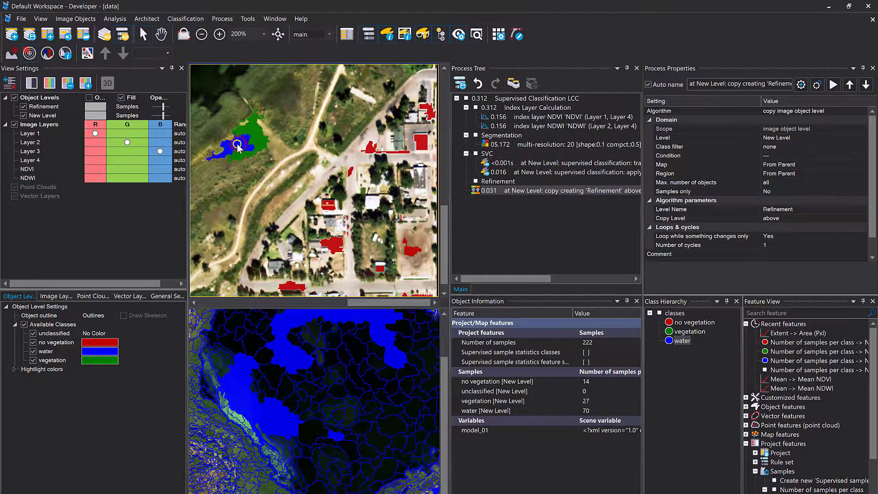
left_click(29, 53)
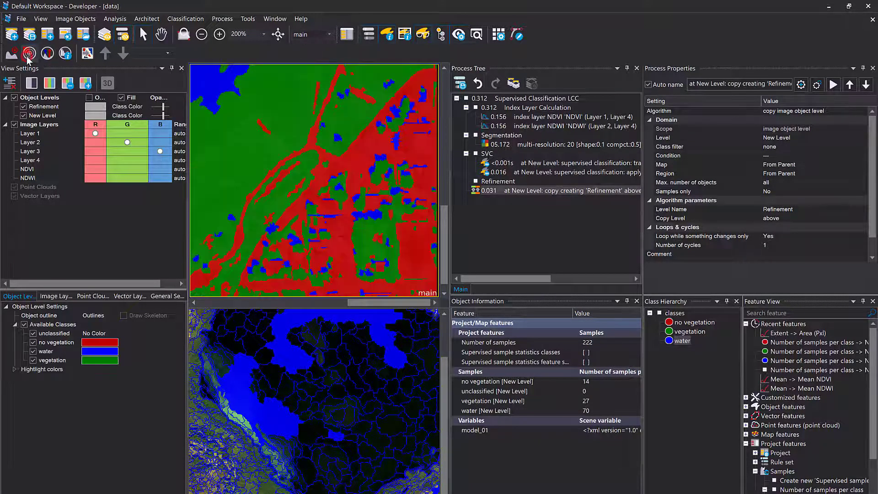
Reassign the wrongly marked water samples in the vegetated area southeast of the lake to vegetation, with New Level hidden meanwhile in the lower view.
left_click(269, 324)
scroll(294, 431, "up", 3)
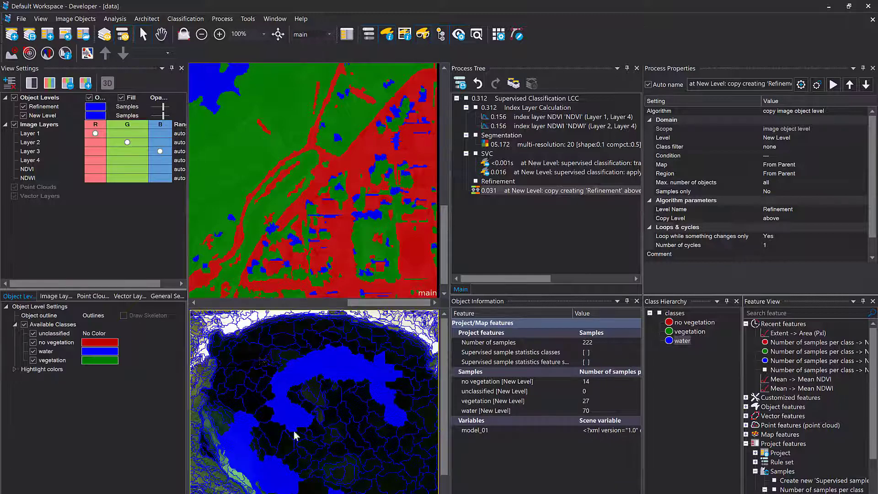
scroll(331, 340, "down", 2)
left_click_drag(332, 339, 282, 295)
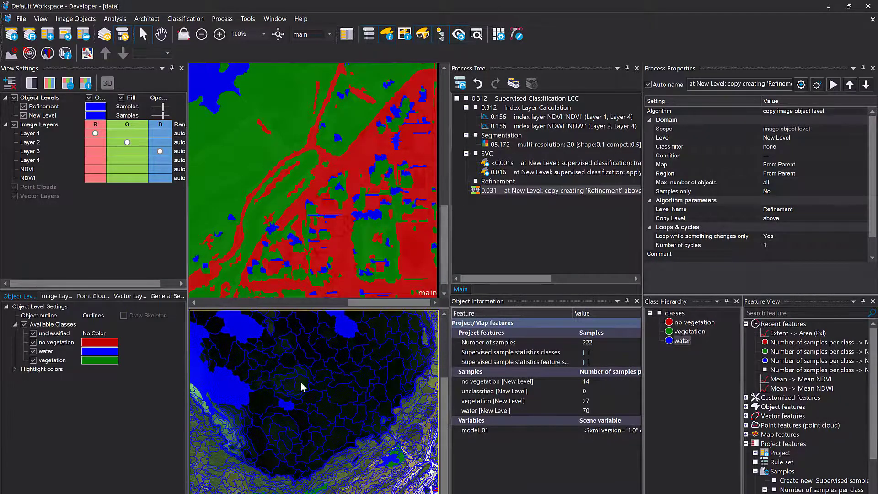
left_click(389, 460)
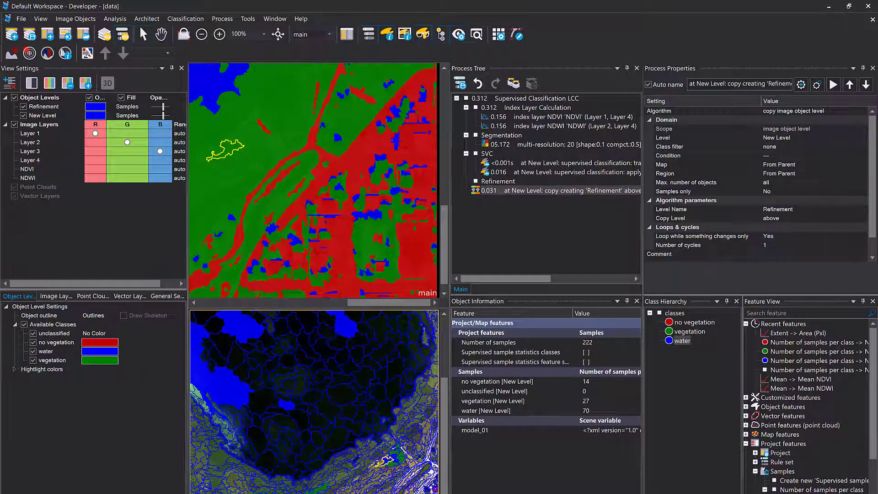
left_click(12, 53)
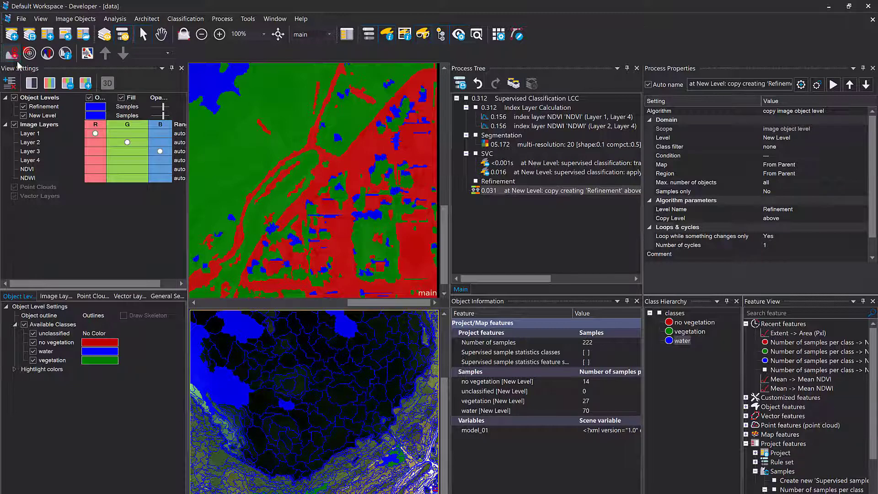
left_click(386, 463)
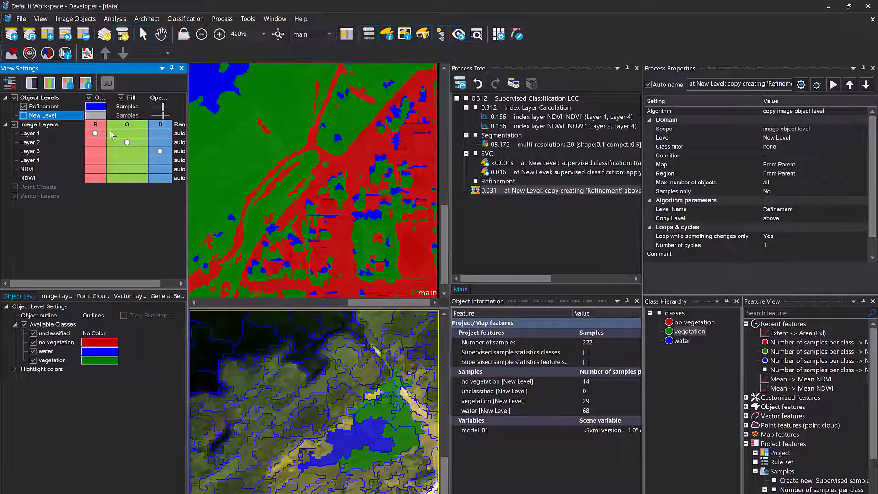
left_click(363, 431)
double_click(363, 431)
double_click(356, 436)
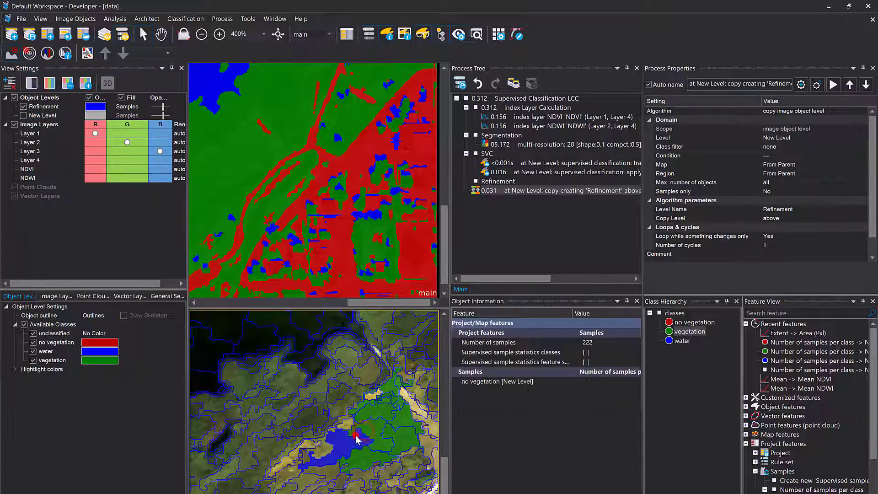
left_click(24, 116)
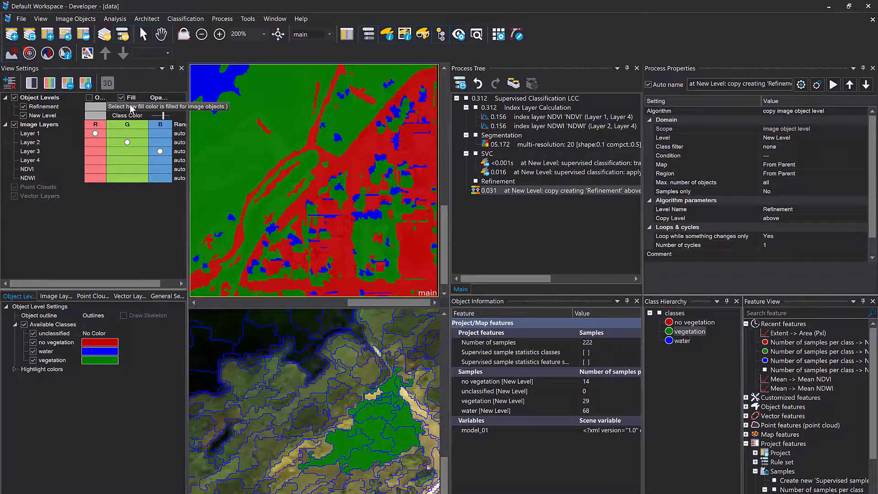
Show the object outlines in the upper view and set the Refinement level's outline color to black.
left_click(89, 98)
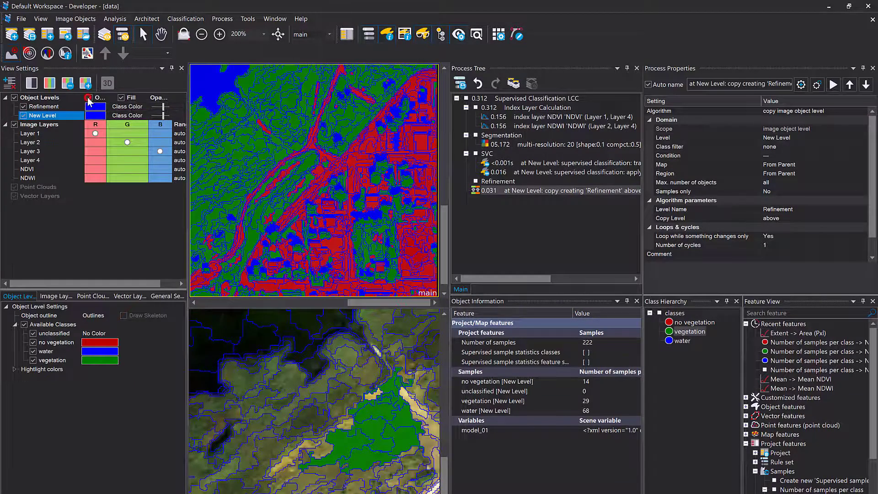
left_click(95, 107)
left_click(91, 130)
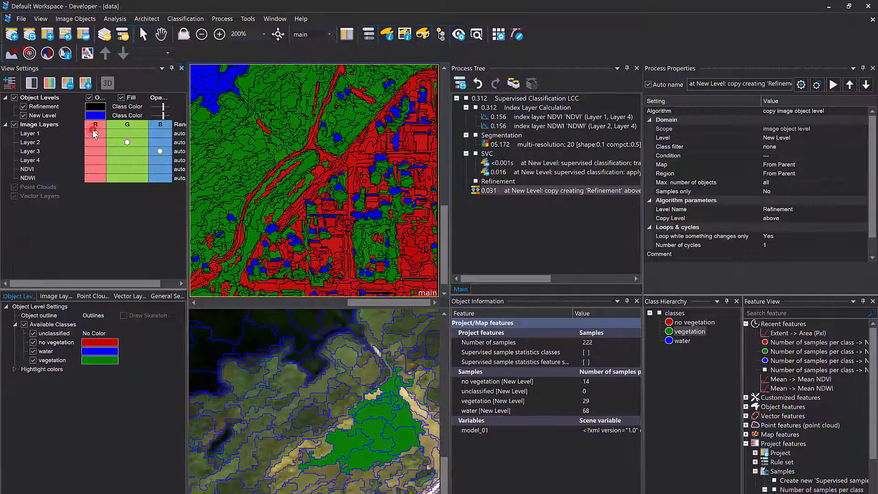
left_click_drag(229, 156, 349, 175)
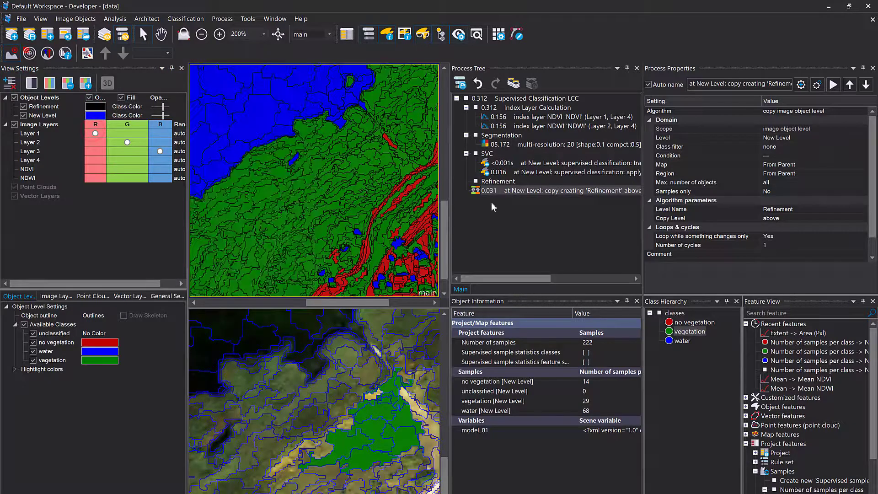
Move the copy image object level process inside the Refinement parent process as its child.
left_click(499, 182)
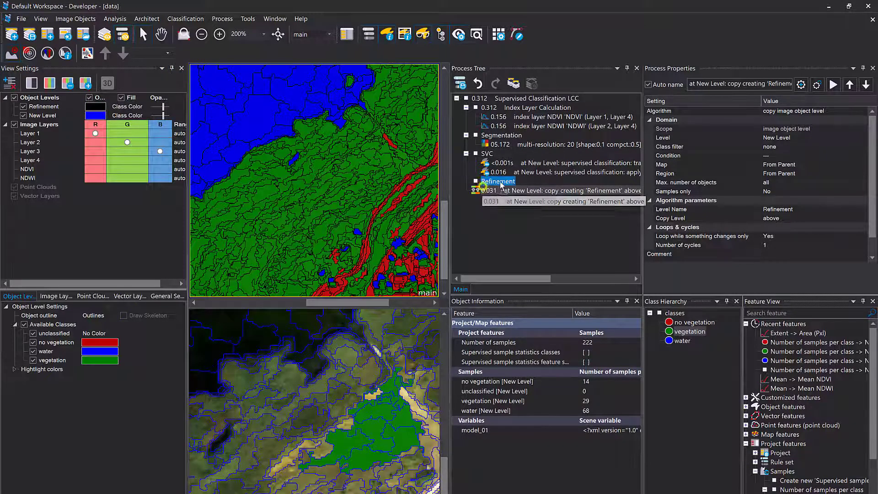
left_click(484, 190)
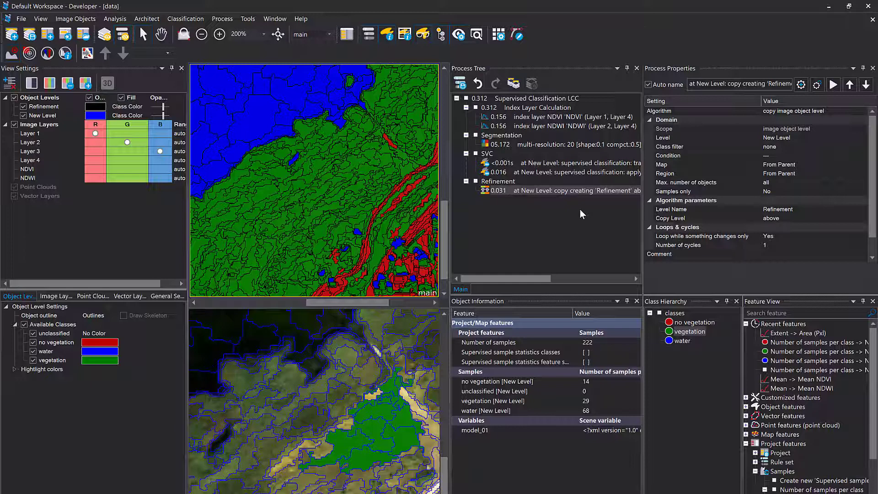
Add and execute a merge region process on the Refinement level after the copy process, merging by class.
scroll(401, 388, "up", 2)
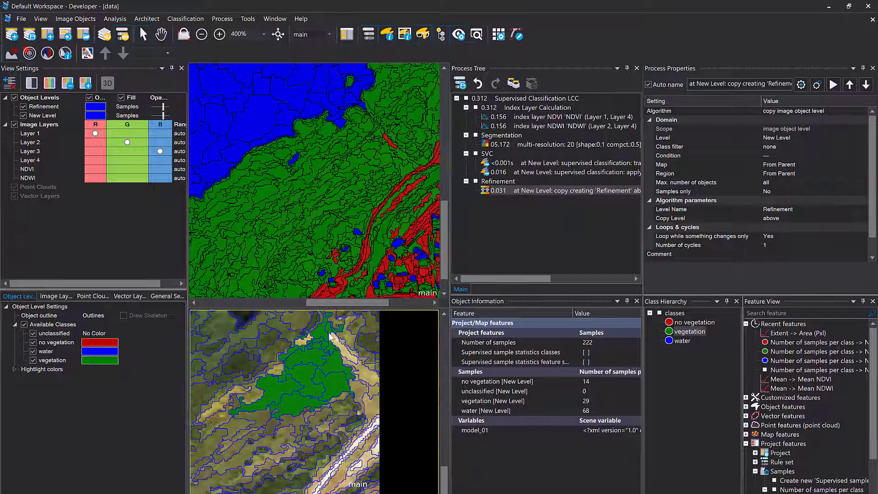
left_click_drag(349, 378, 353, 419)
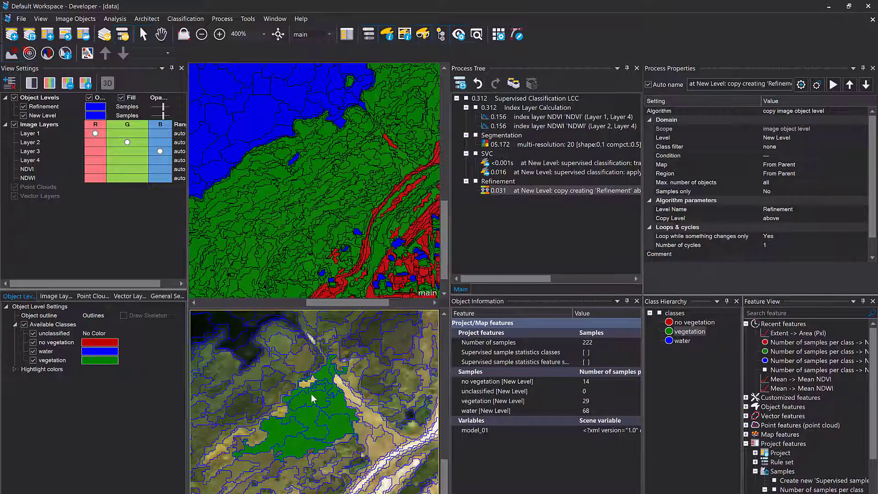
left_click_drag(327, 421, 339, 406)
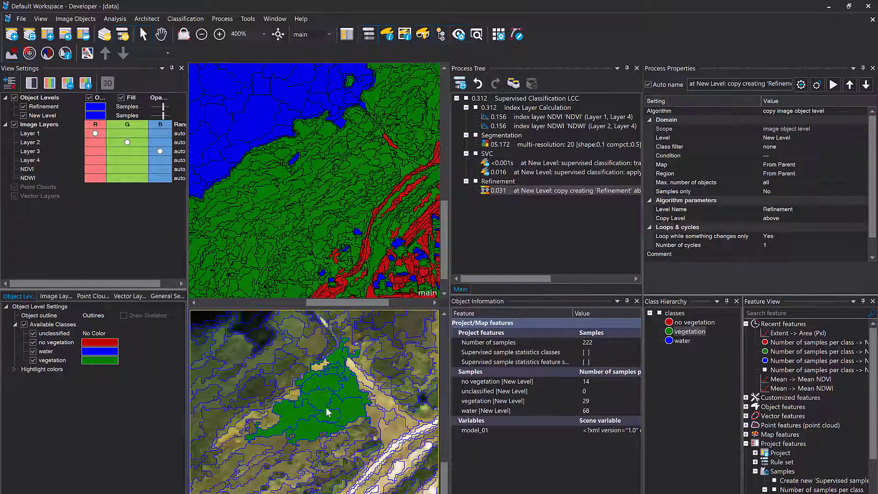
left_click(500, 189)
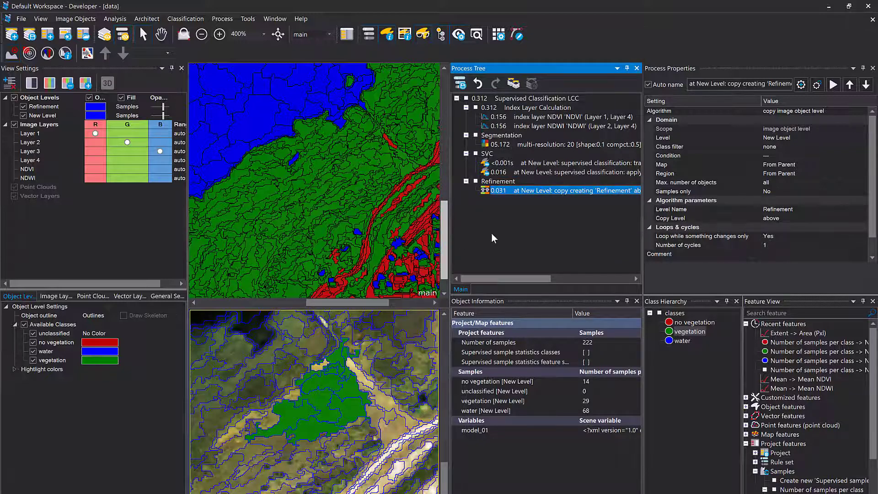
double_click(547, 232)
type("merge")
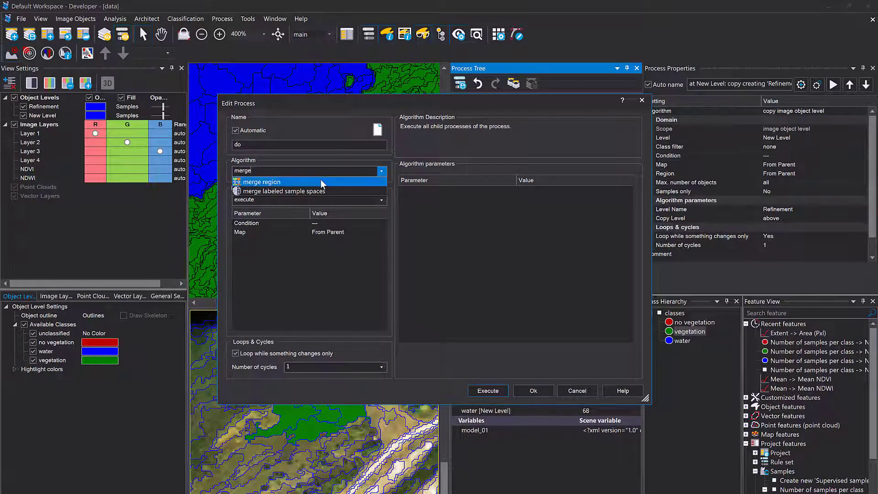
left_click(320, 181)
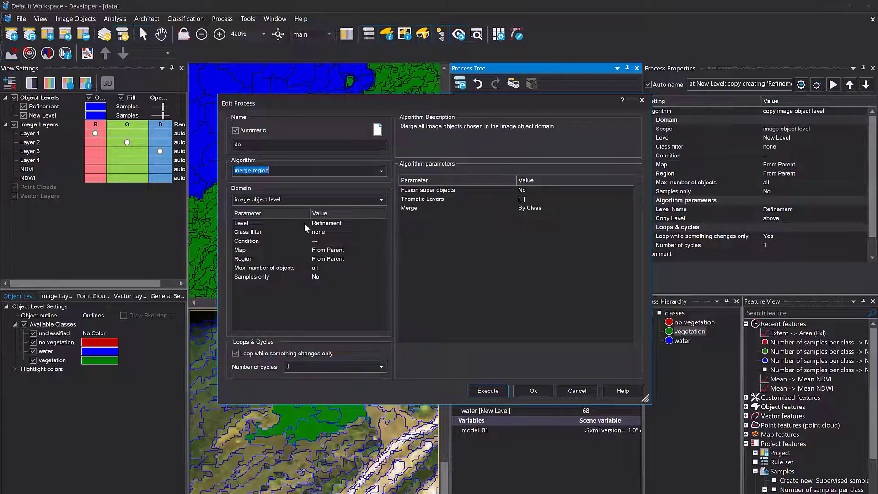
left_click(489, 392)
Hide New Level in the lower view so that only the Refinement level's object outlines are displayed.
left_click(281, 168)
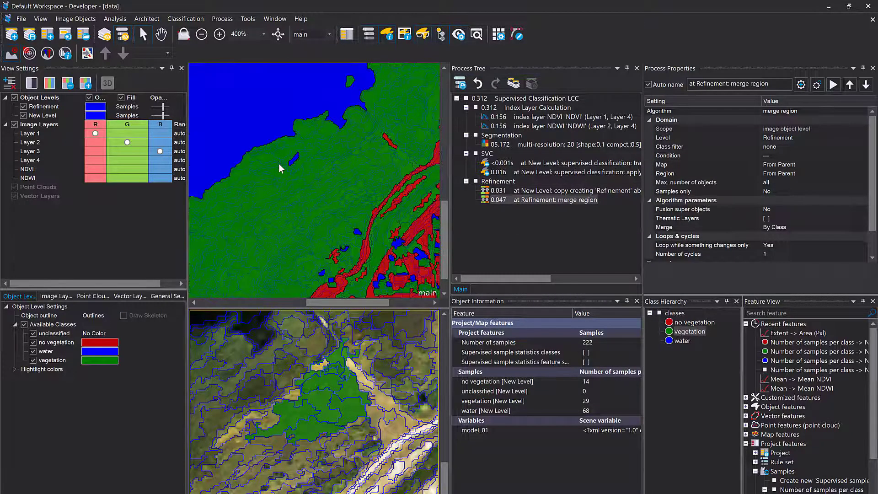
left_click(24, 115)
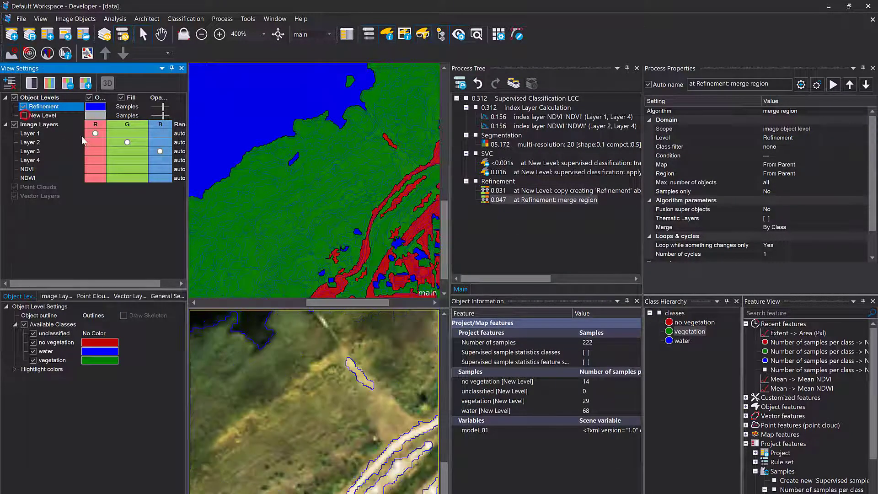
Hide the New Level objects so only the Refinement level is displayed, and view the merged classification across the whole image.
left_click(239, 164)
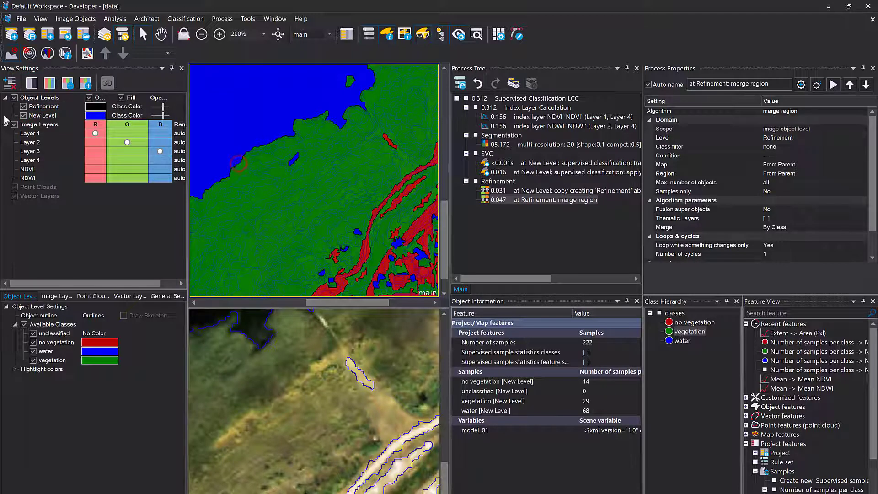
left_click(23, 116)
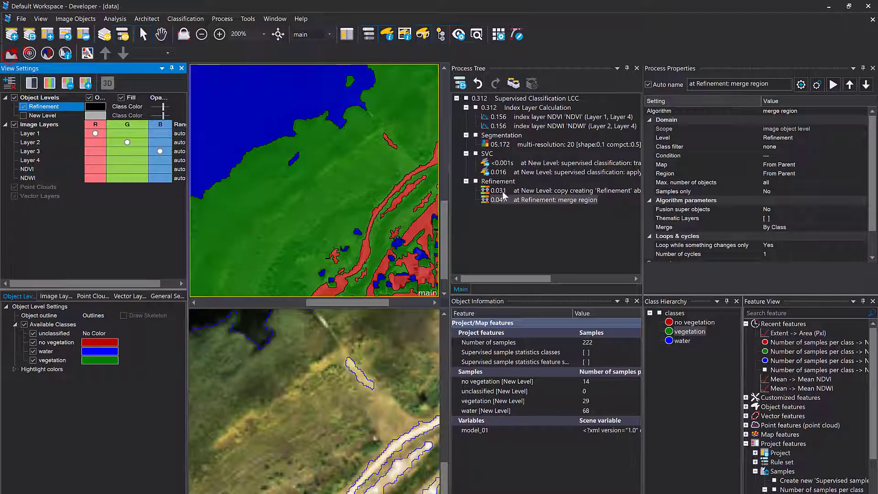
scroll(274, 206, "down", 4)
left_click(320, 240)
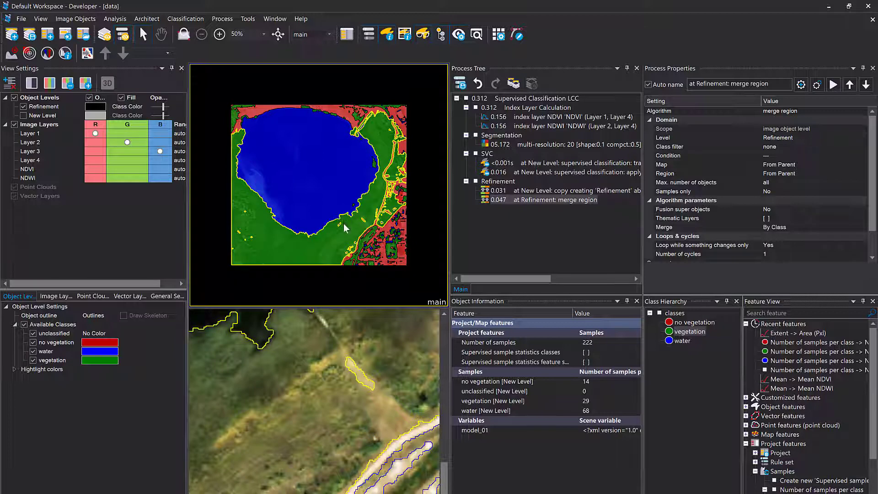
left_click(326, 244)
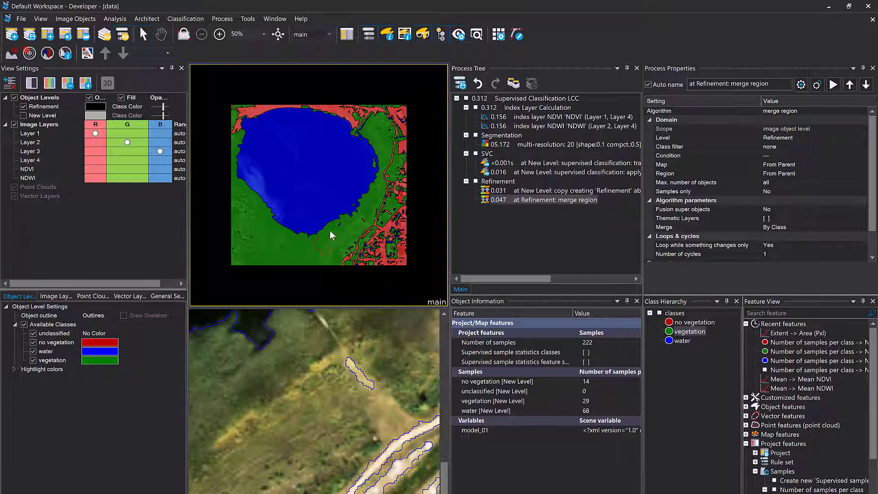
mouse_move(330, 230)
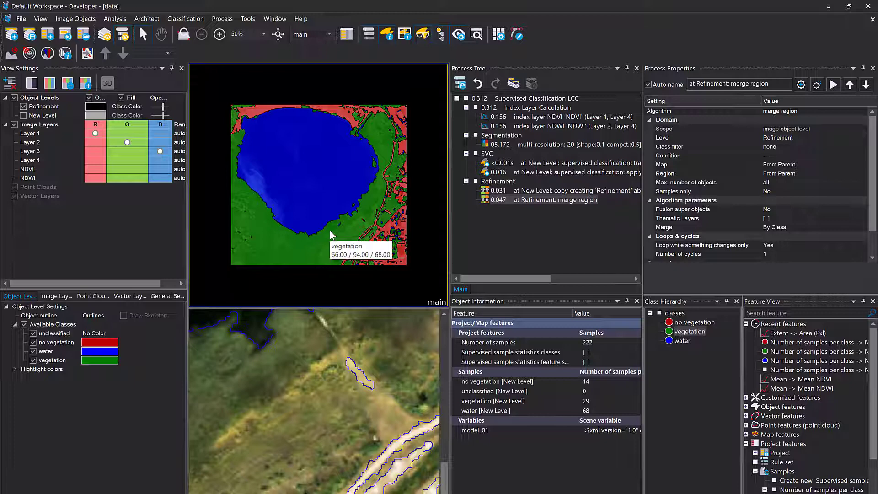
Compare the New Level segmentation with the merged Refinement level by switching each level's display on and off.
left_click(24, 115)
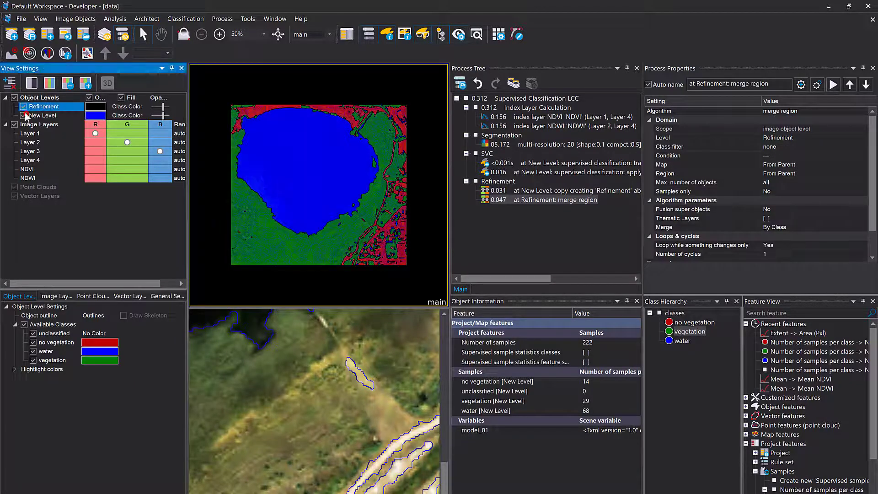
left_click(24, 107)
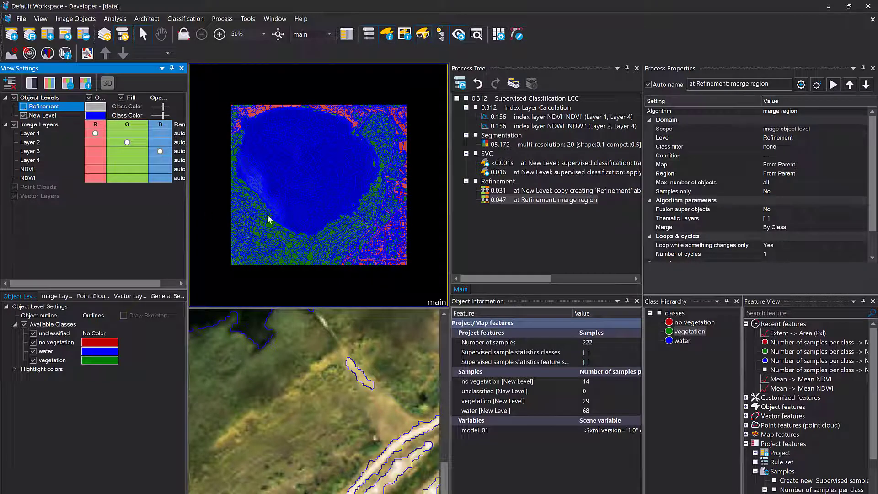
left_click(23, 106)
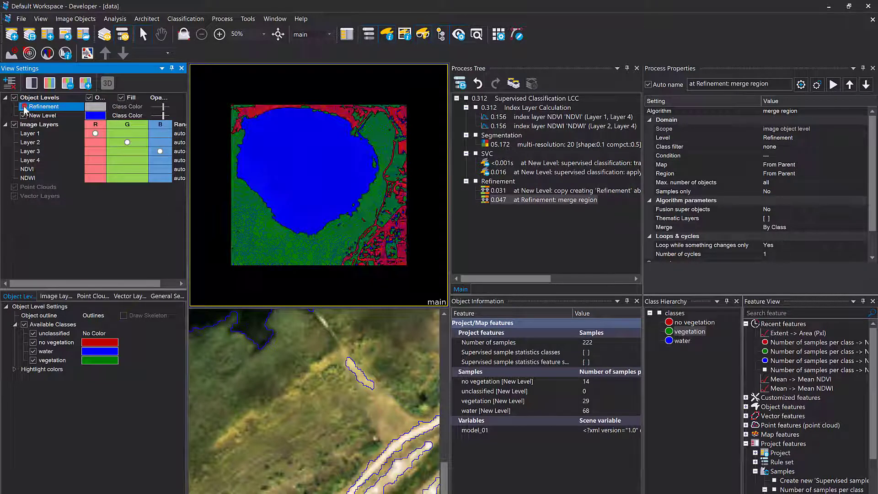
left_click(24, 115)
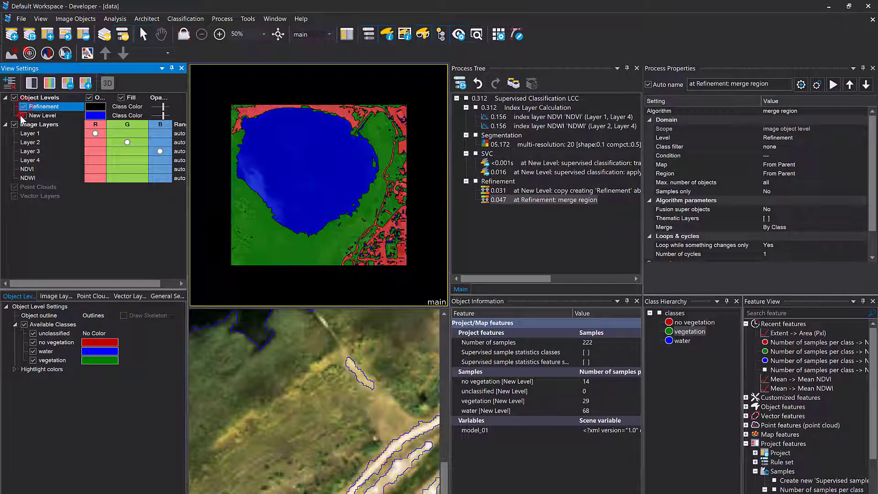
Append a process using the remove objects algorithm after the merge region process in the Refinement branch.
left_click(524, 199)
left_click(386, 245)
scroll(387, 245, "up", 5)
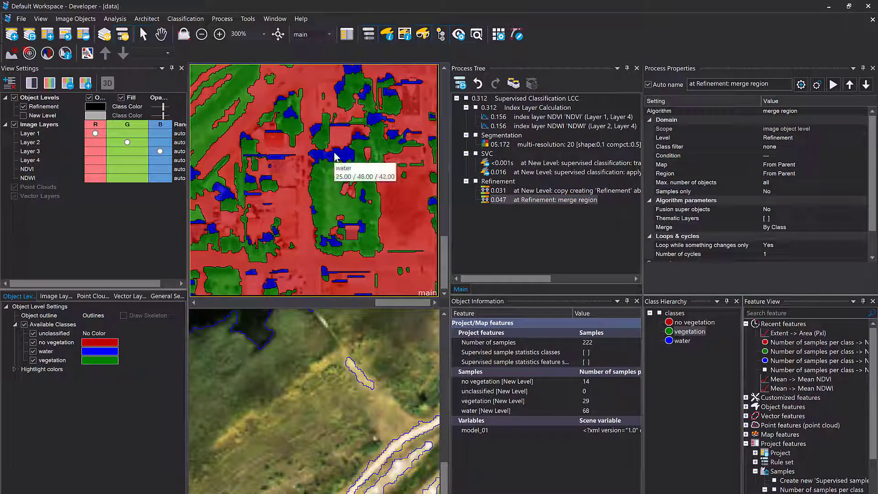
key("ctrl+a")
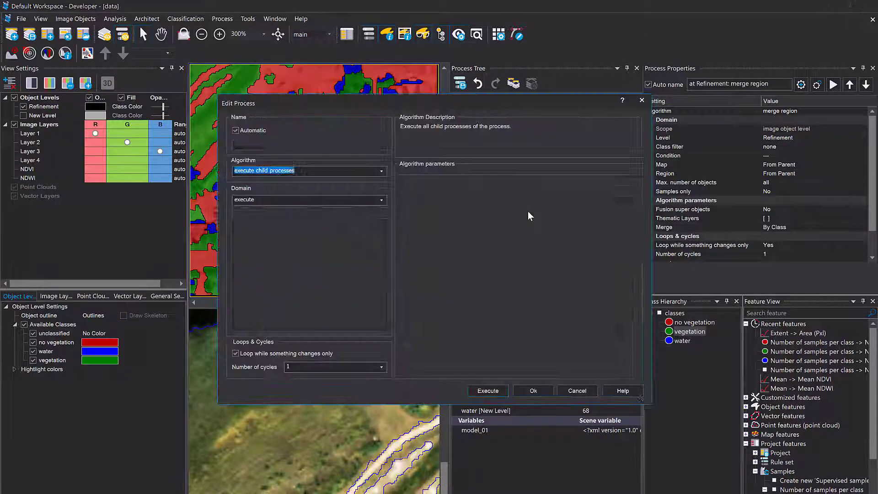
type("remove")
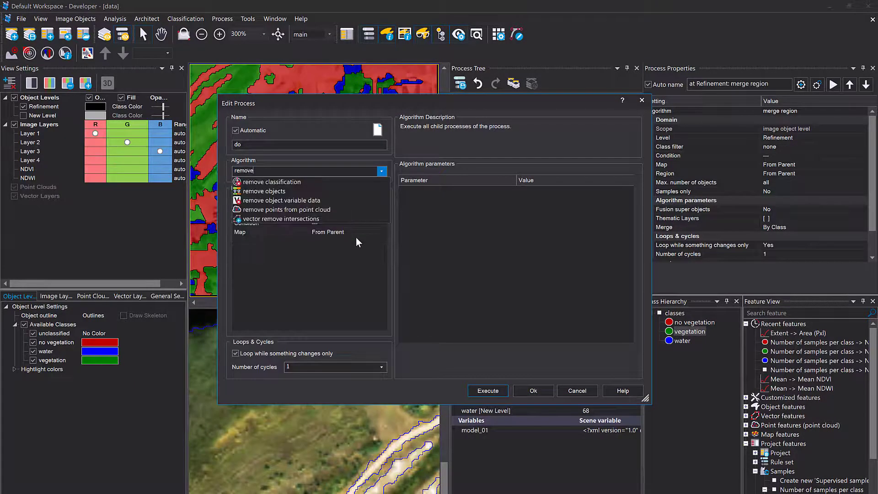
left_click(300, 190)
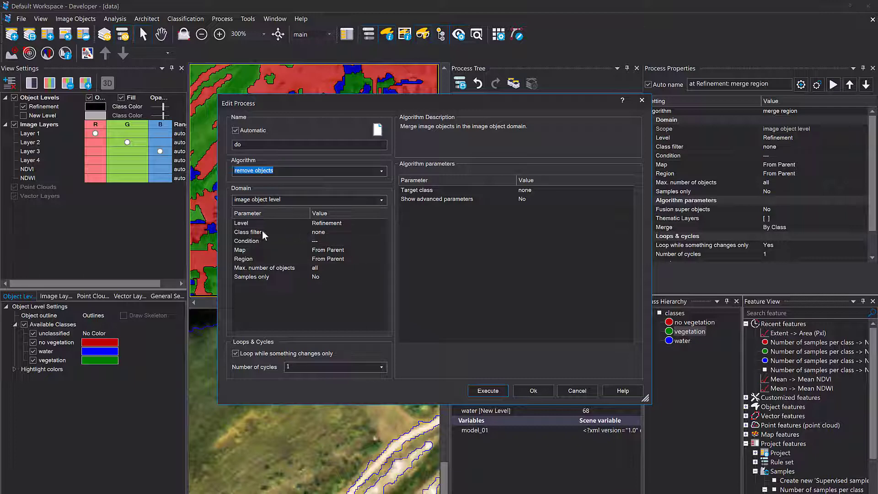
Add a domain condition to the process with the geometry extent feature Area (Pxl) as its first value.
left_click(380, 238)
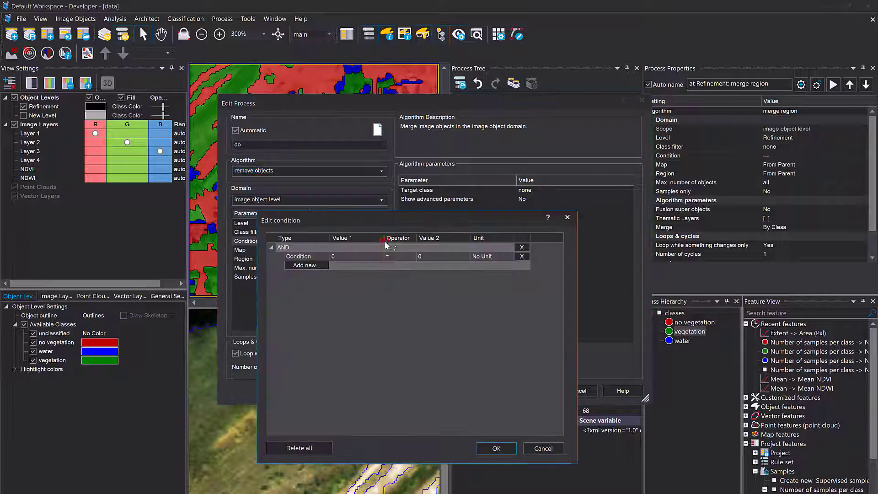
left_click(375, 261)
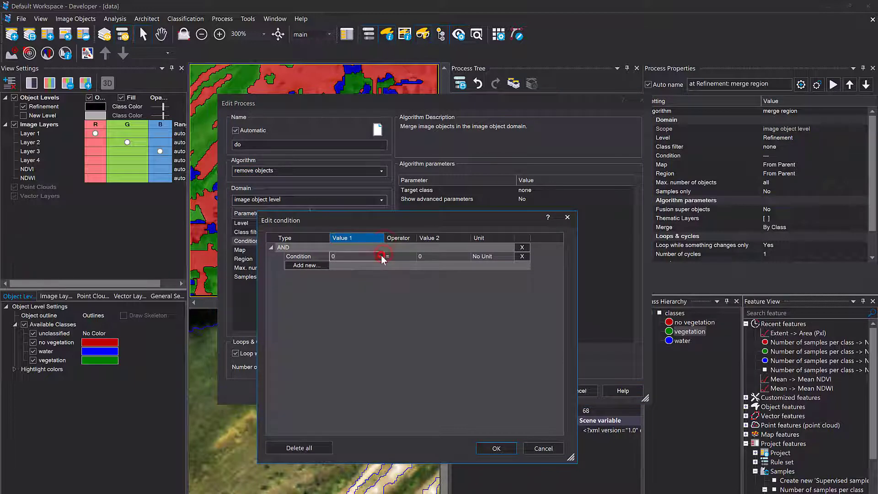
left_click(380, 257)
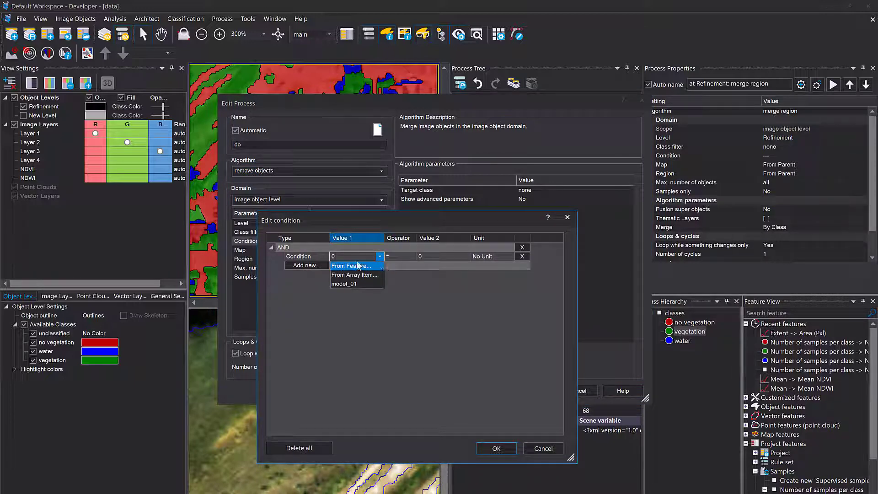
left_click(380, 267)
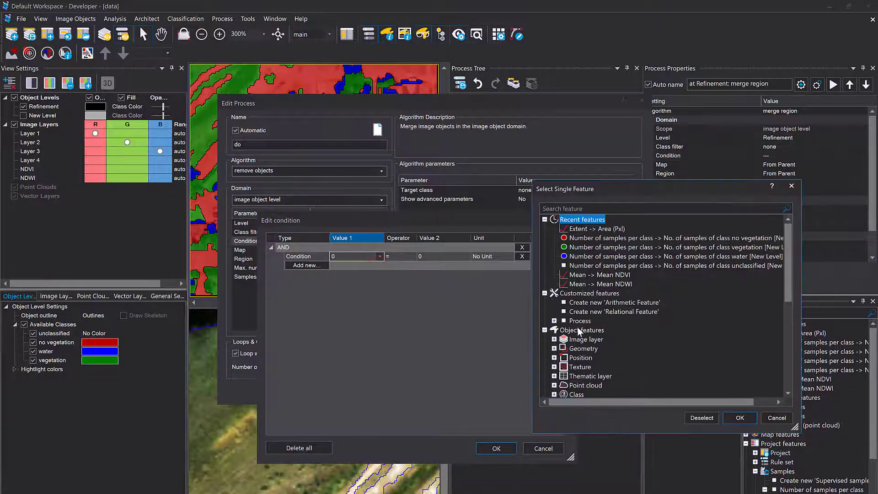
left_click(554, 349)
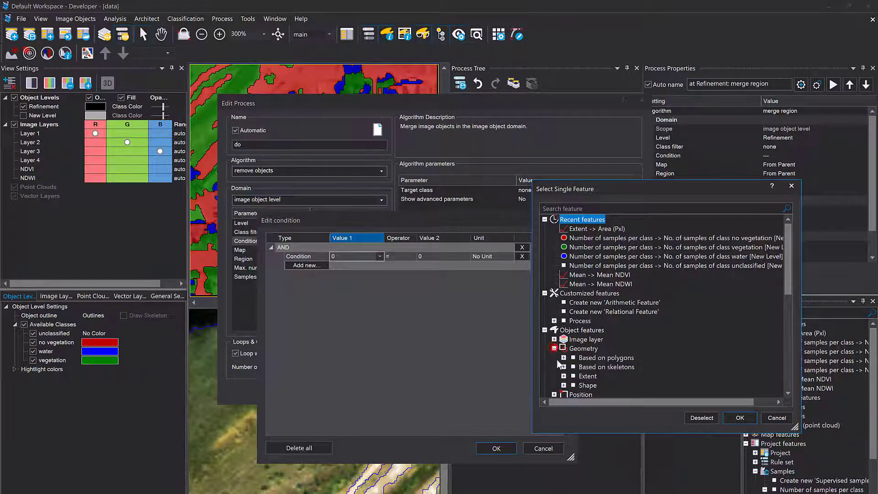
left_click(564, 376)
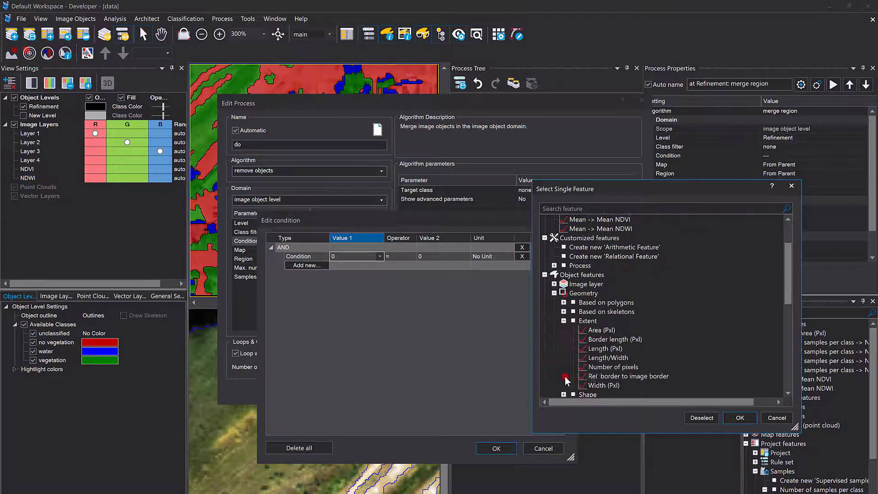
double_click(594, 330)
Complete the condition as Area <= 600 pixels and execute the remove objects process.
left_click(405, 257)
left_click(412, 257)
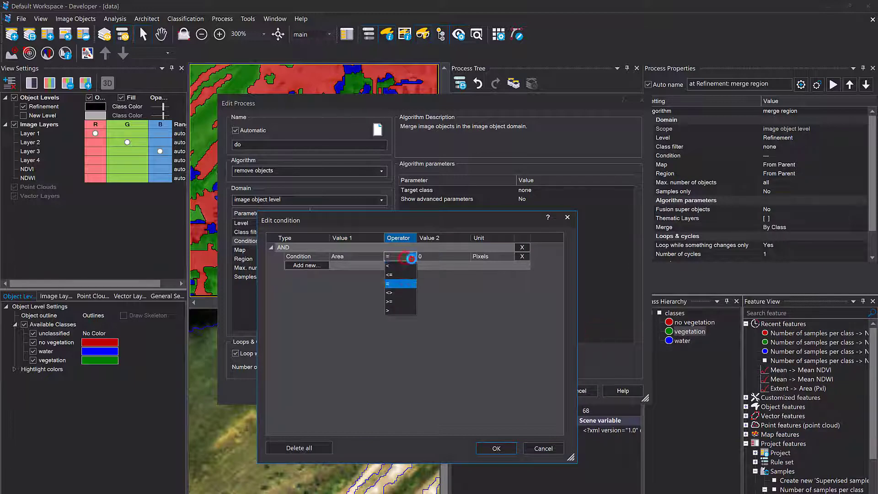
left_click(402, 273)
left_click(426, 256)
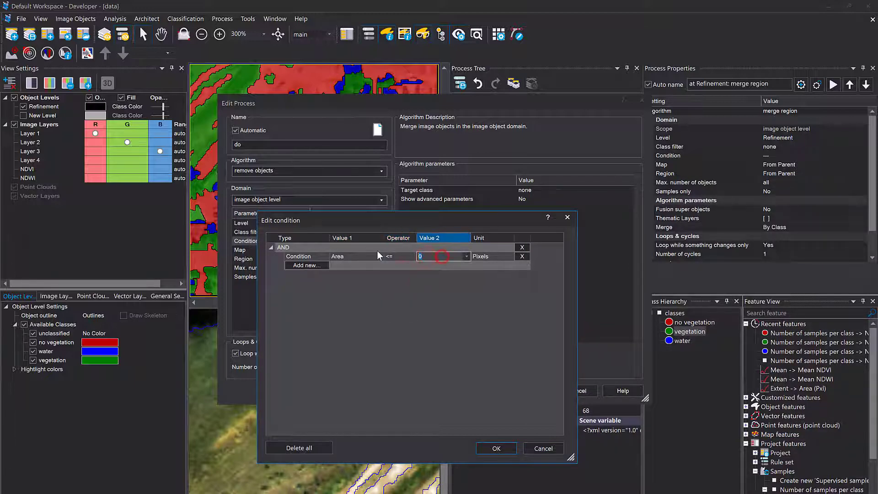
type("600")
left_click(487, 449)
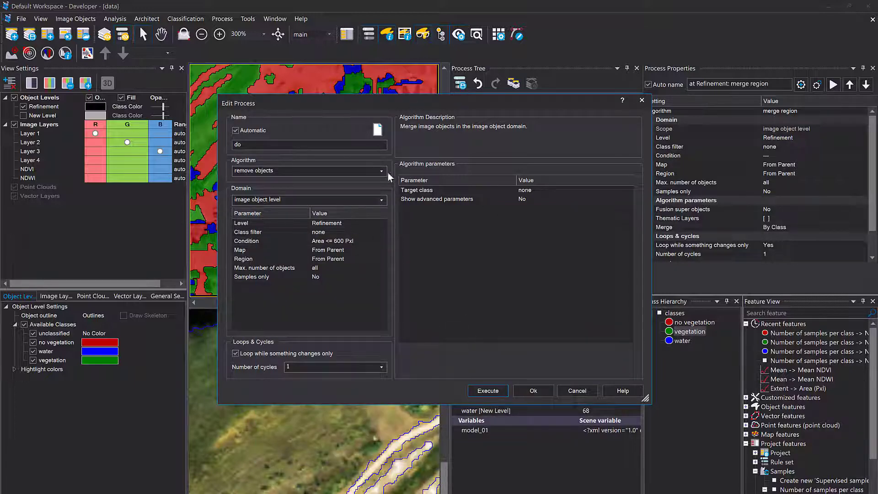
left_click(487, 391)
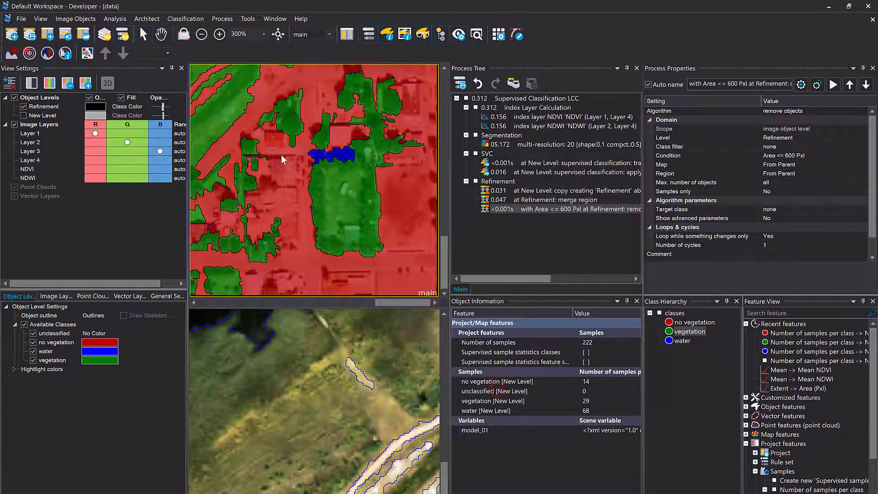
Examine the refined classification around the buildings, roads and lake shore for remaining misclassified water objects.
left_click_drag(276, 155, 347, 216)
scroll(348, 217, "down", 3)
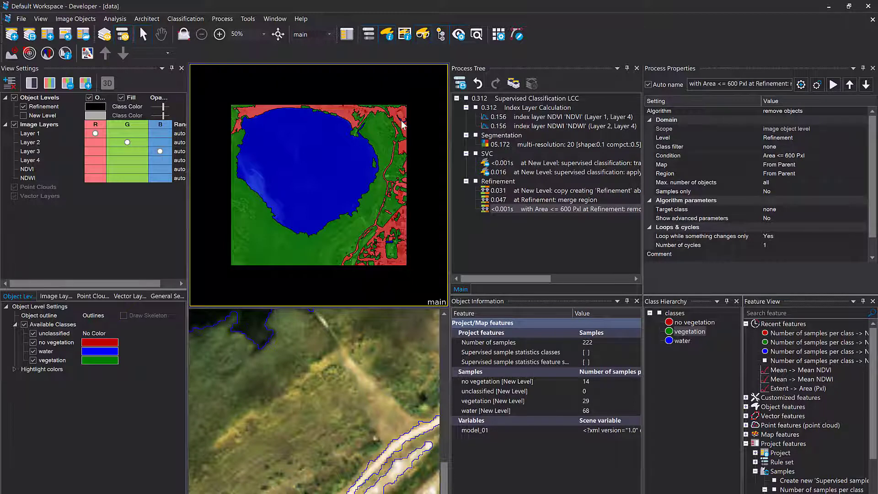
scroll(392, 147, "up", 2)
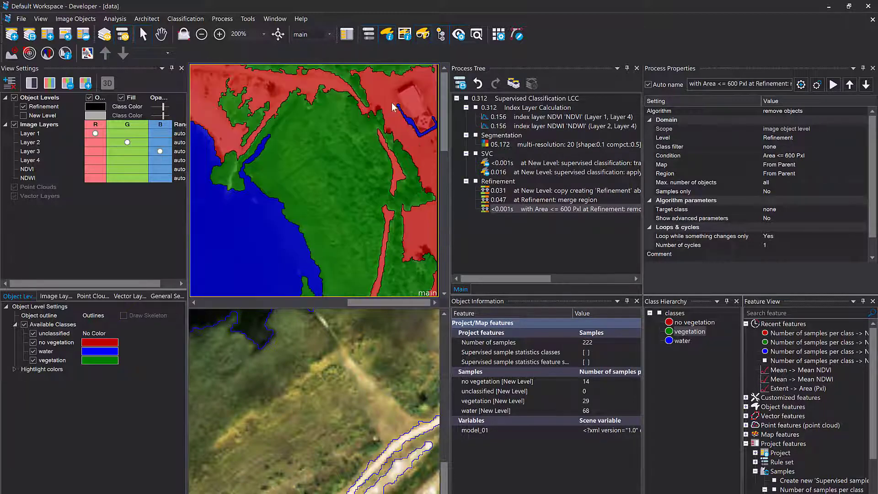
scroll(404, 136, "down", 5)
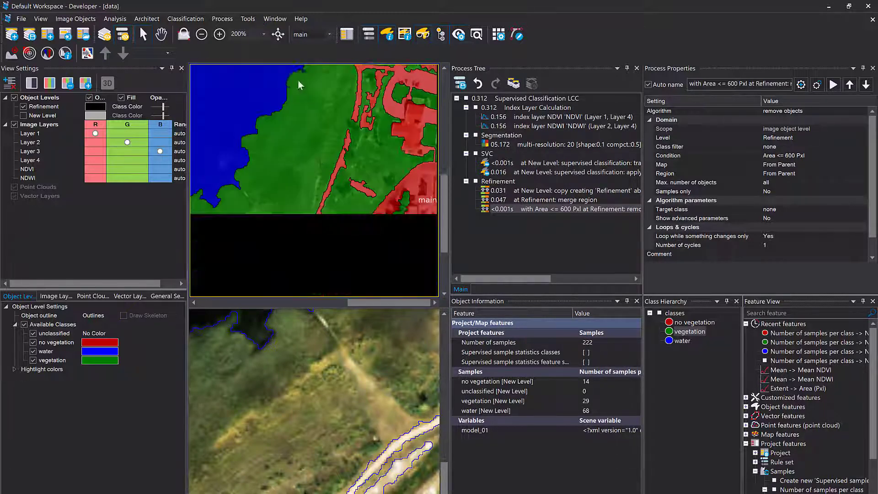
scroll(380, 209, "down", 2)
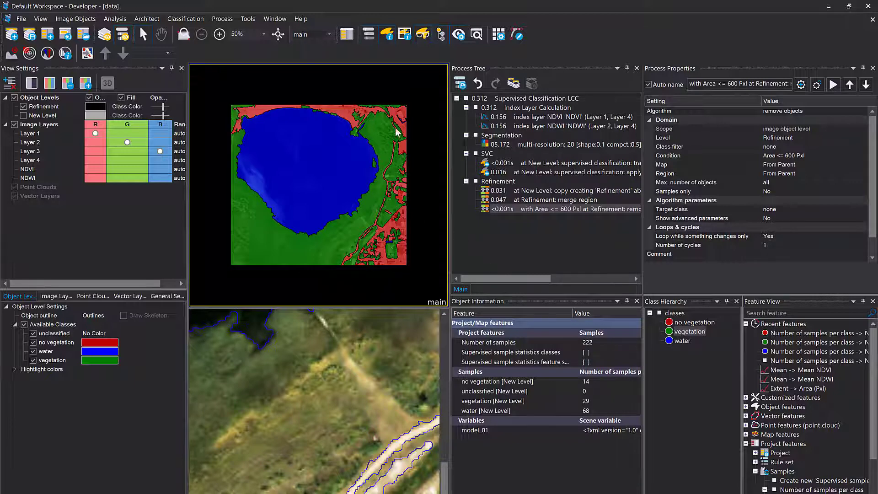
scroll(404, 120, "up", 2)
scroll(404, 83, "down", 1)
scroll(402, 116, "up", 1)
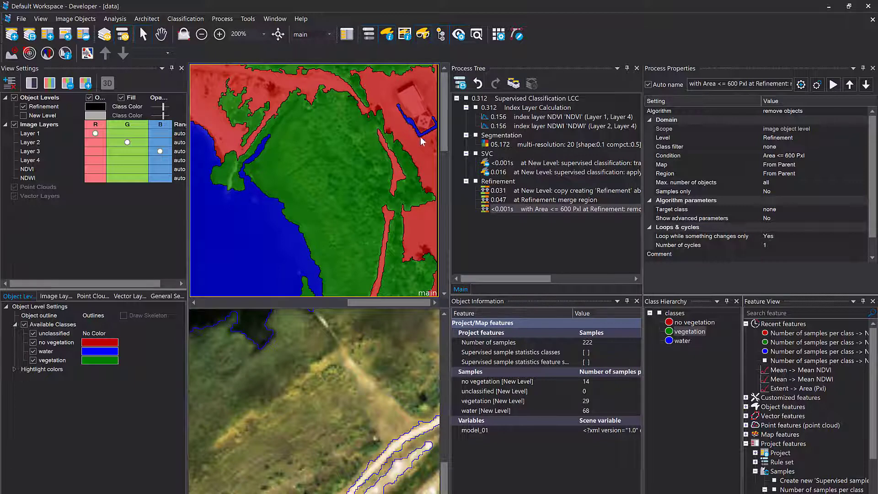
scroll(406, 118, "down", 1)
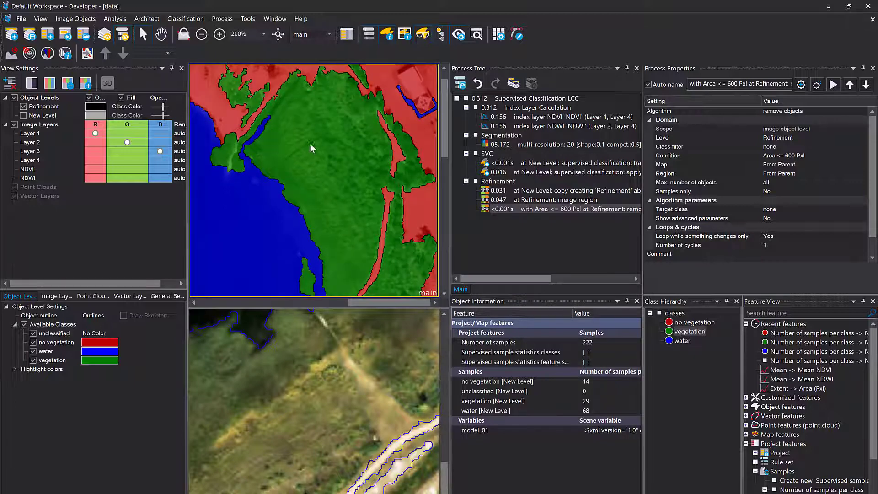
scroll(308, 188, "down", 2)
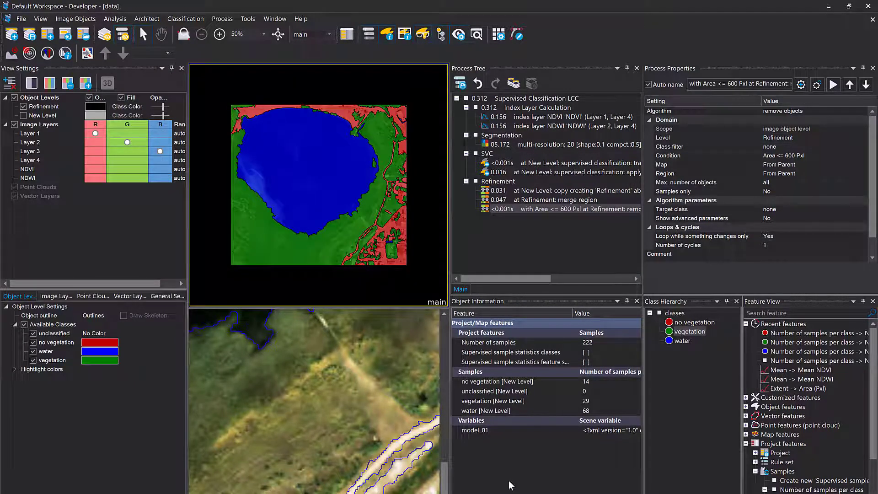
Create a Rel. border to feature for the class no vegetation and add it to the displayed object information features.
right_click(511, 485)
left_click(533, 480)
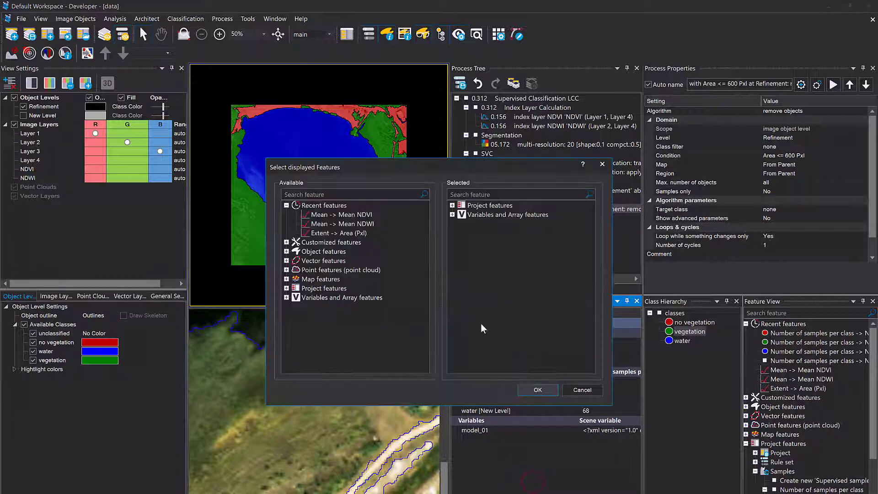
left_click_drag(471, 164, 298, 169)
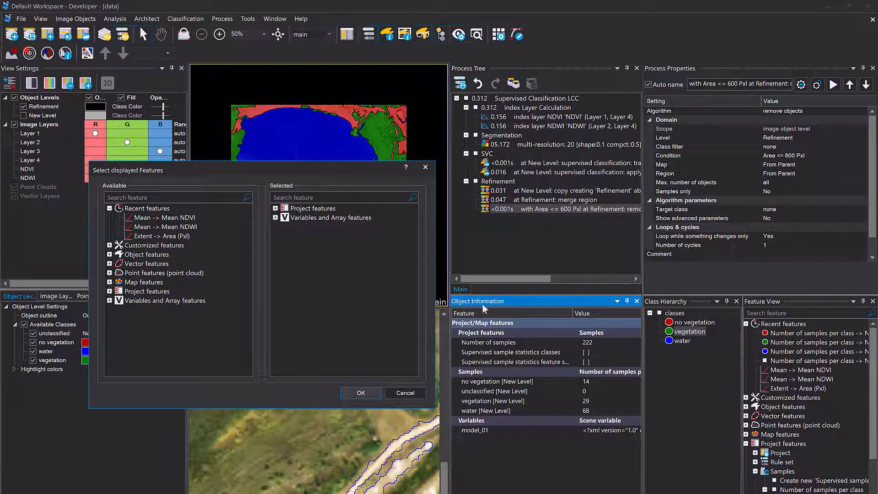
left_click(130, 197)
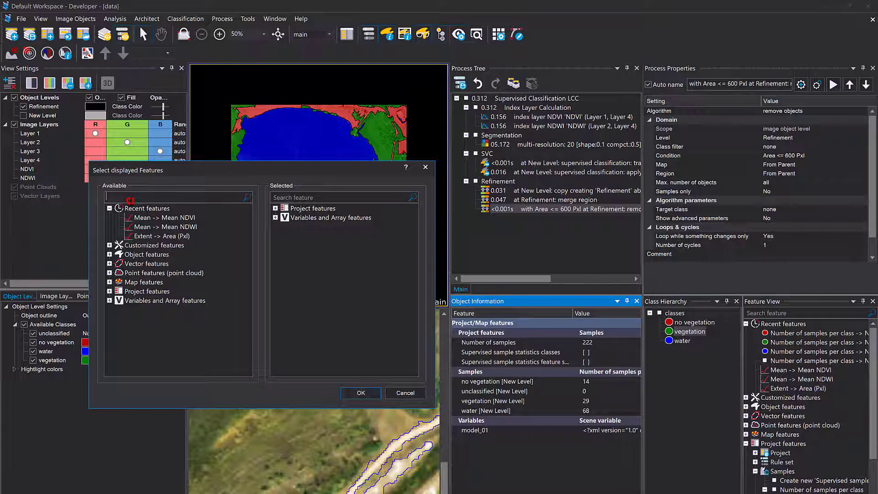
type("rel.")
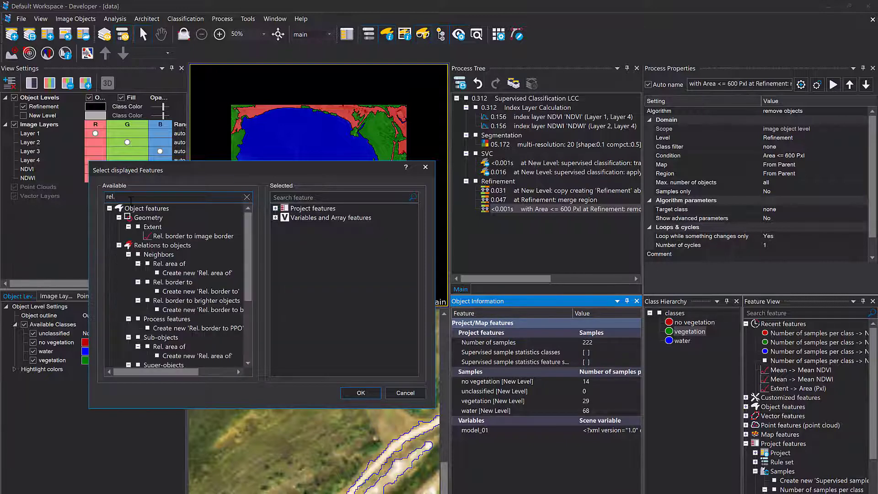
left_click(176, 292)
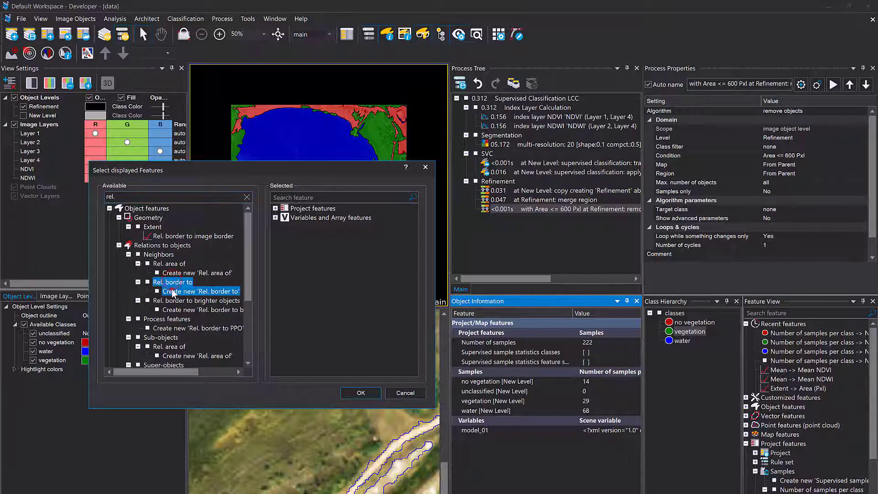
double_click(190, 292)
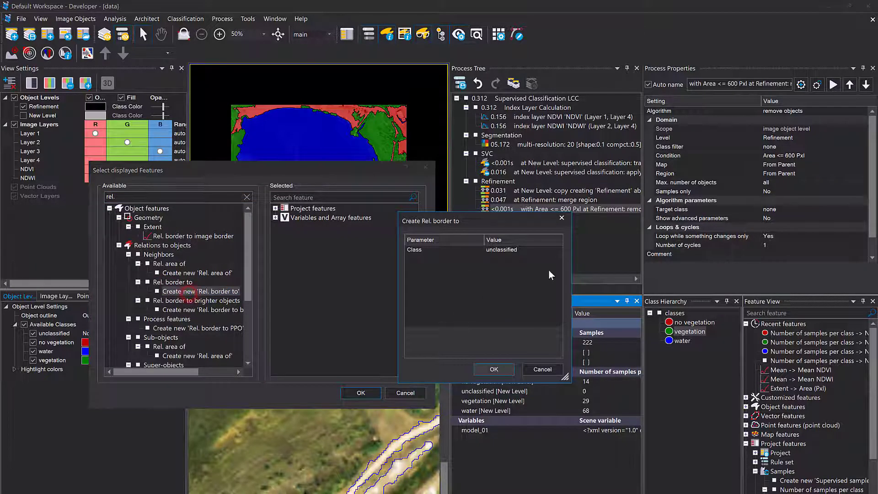
left_click(558, 250)
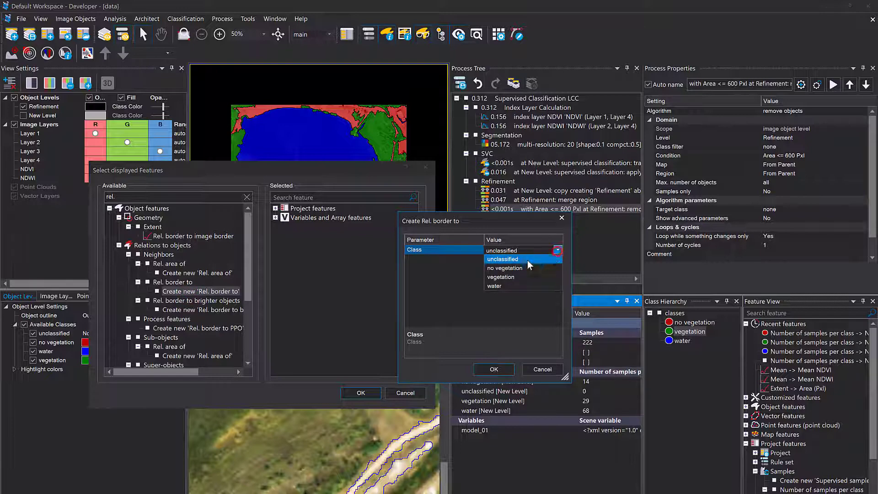
left_click(503, 268)
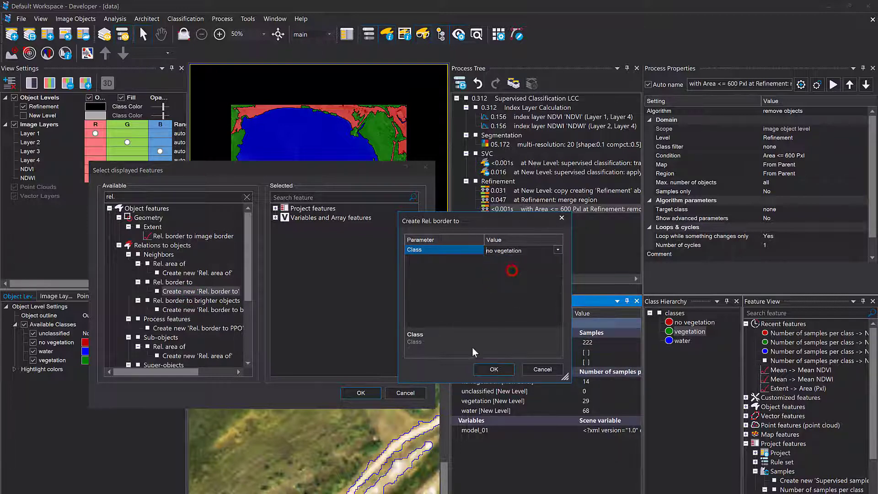
left_click(493, 368)
left_click(369, 392)
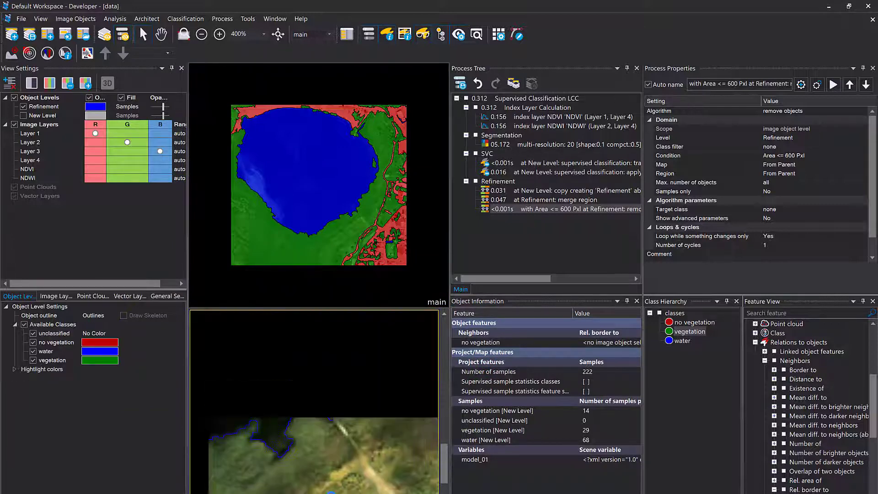
Read the Rel. border to no vegetation value for the lake and the small water objects near the buildings.
scroll(327, 455, "up", 3)
left_click(243, 354)
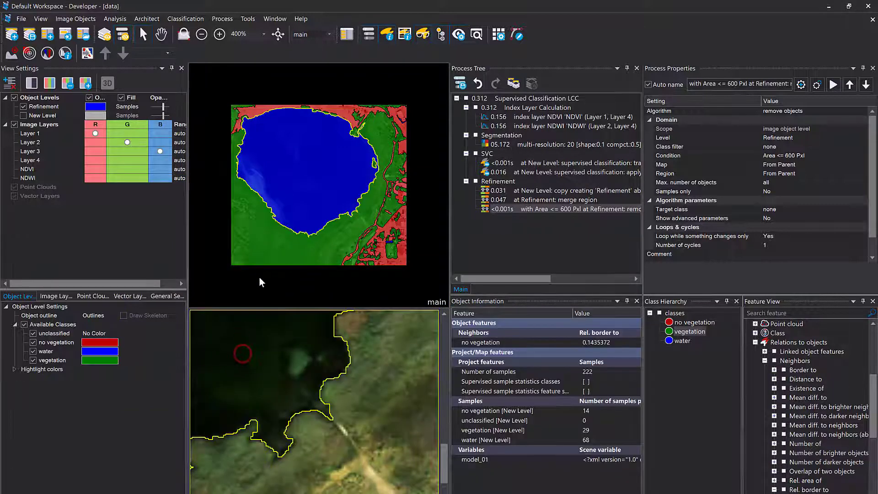
left_click(288, 221)
left_click(309, 156)
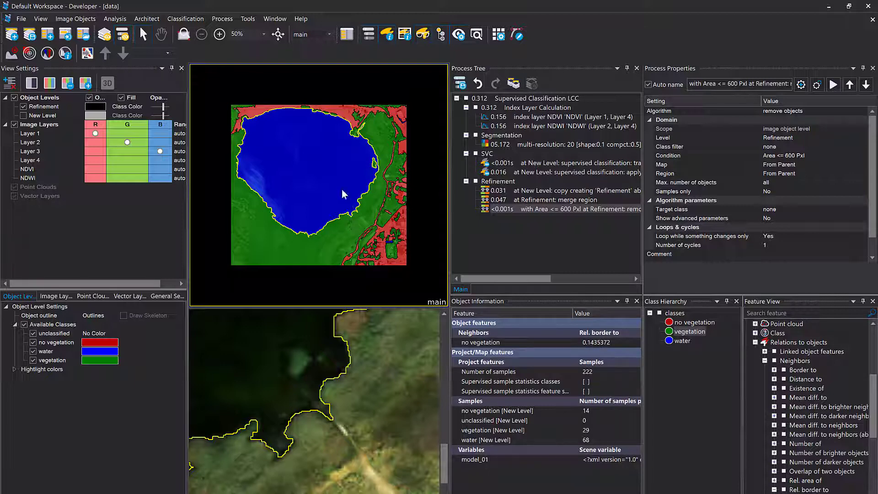
scroll(338, 179, "up", 1)
scroll(388, 240, "up", 2)
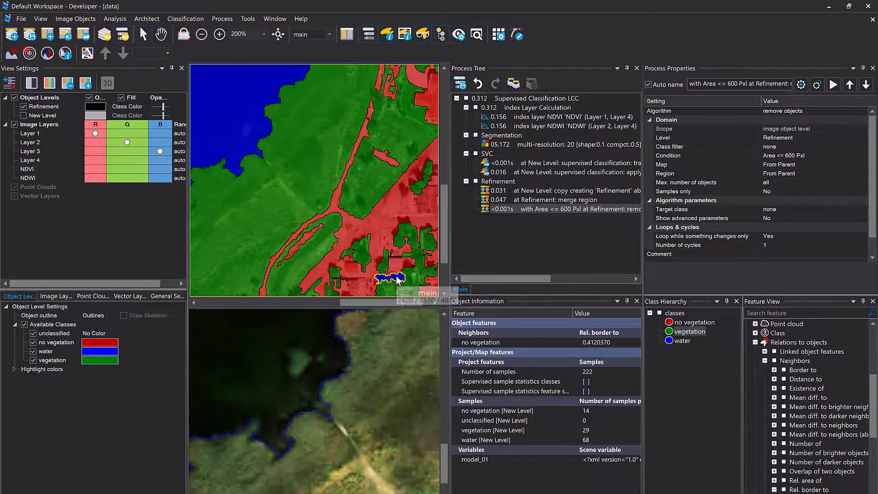
scroll(374, 141, "down", 2)
scroll(373, 141, "up", 2)
scroll(380, 109, "up", 3)
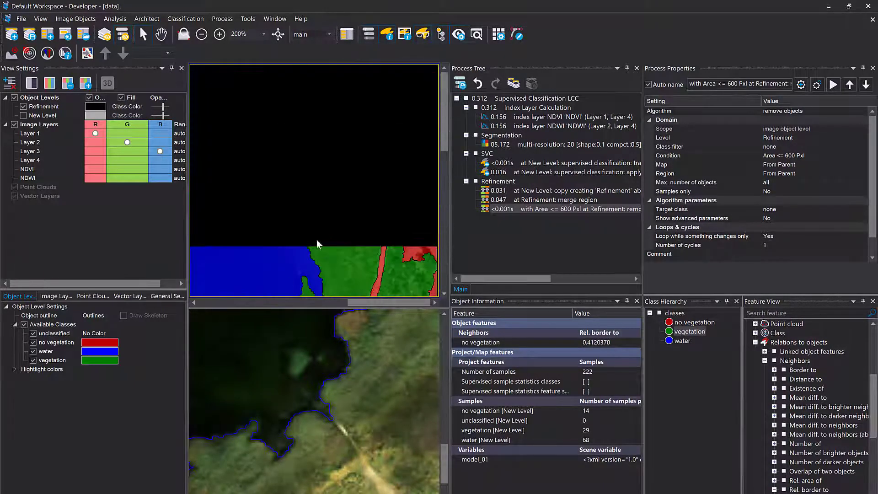
left_click(411, 123)
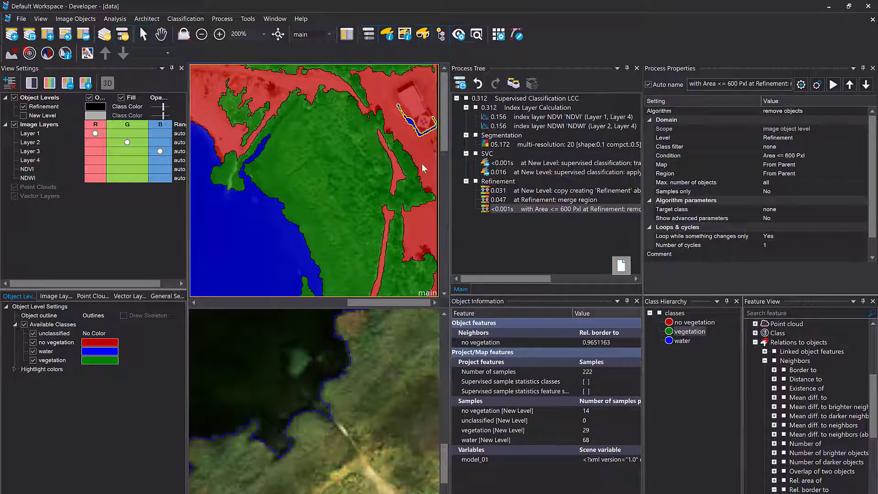
Examine how the narrow water object beside the building borders no vegetation, compared with the lake's shoreline.
scroll(420, 138, "up", 2)
scroll(419, 139, "up", 4)
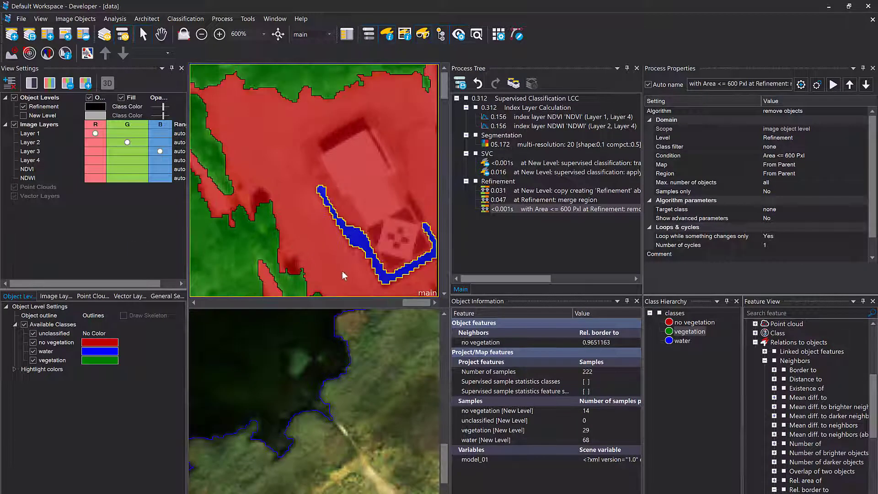
scroll(384, 259, "up", 4)
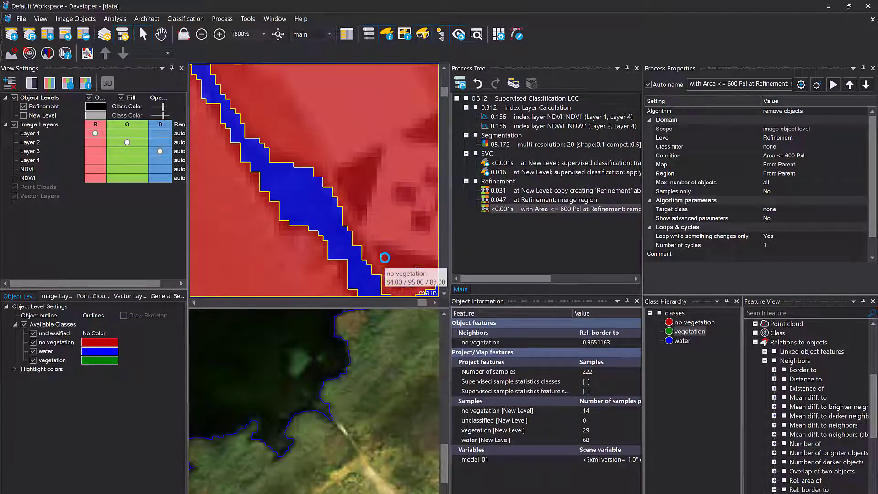
scroll(385, 257, "down", 5)
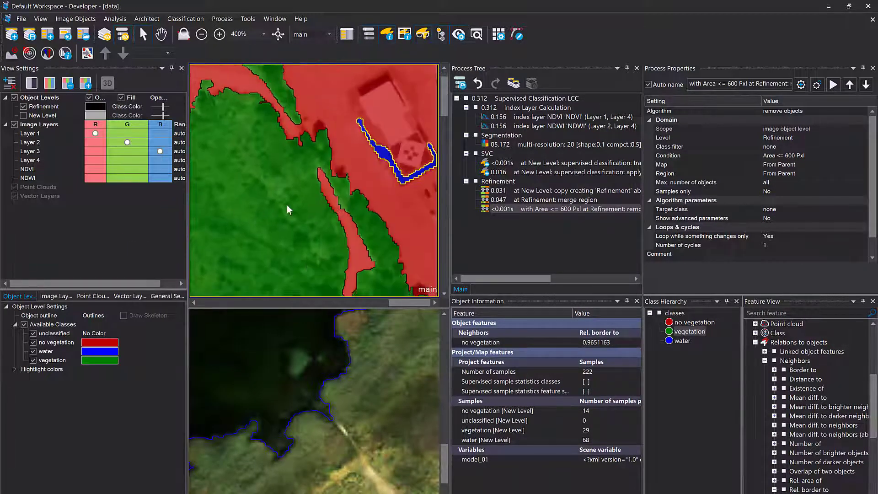
scroll(401, 157, "down", 1)
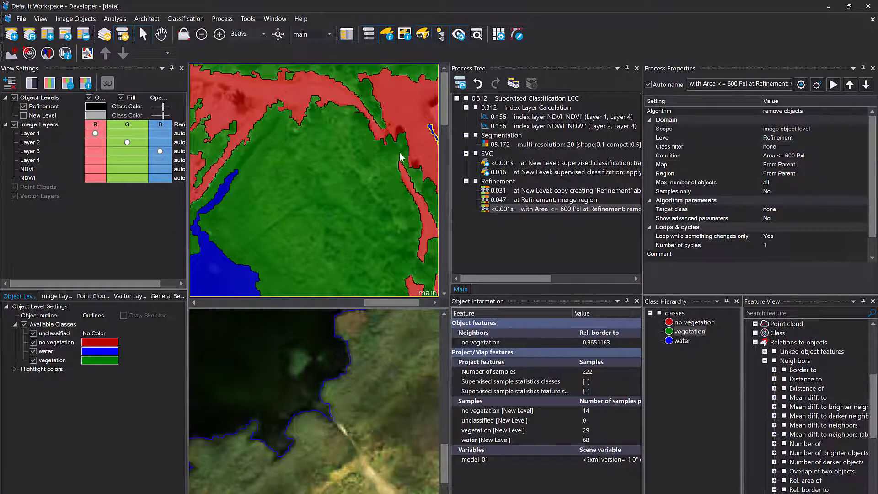
scroll(400, 157, "up", 2)
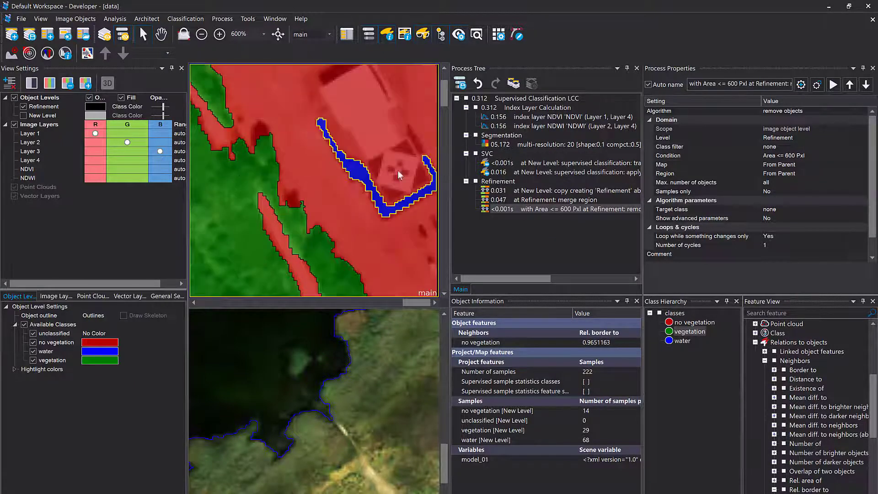
scroll(398, 171, "down", 2)
left_click_drag(269, 223, 356, 170)
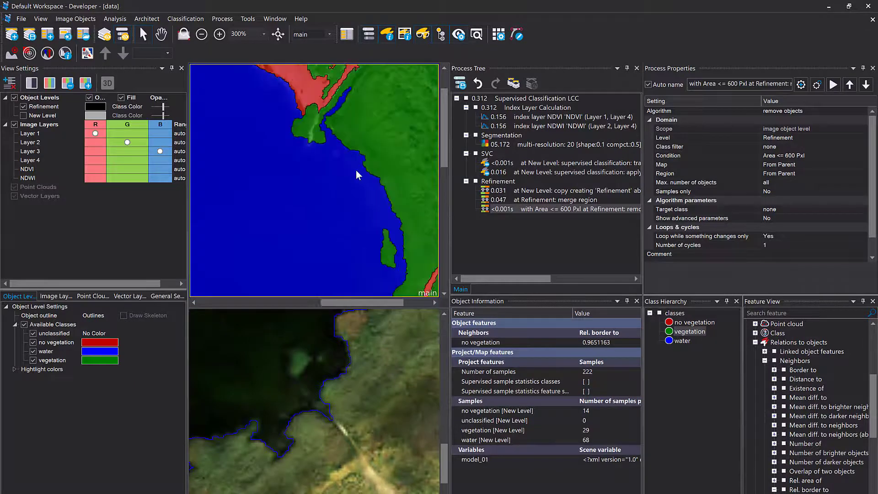
scroll(357, 174, "down", 2)
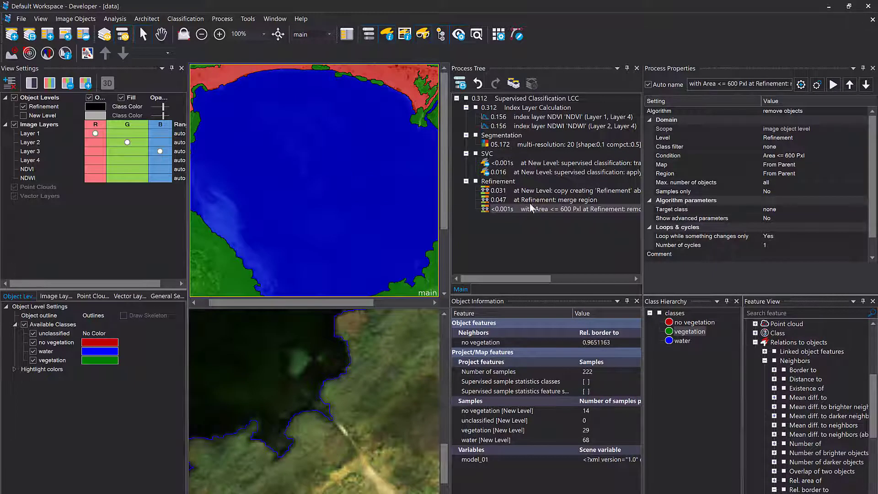
left_click_drag(333, 134, 349, 111)
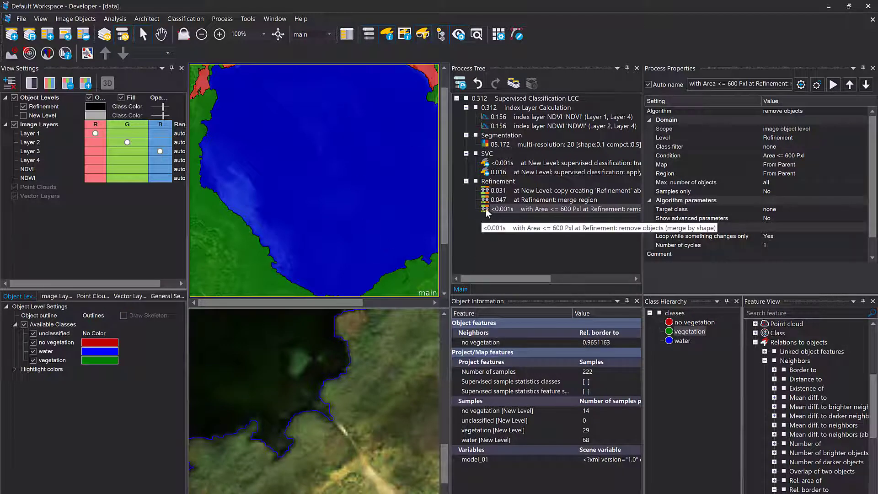
left_click_drag(407, 209, 356, 232)
Duplicate the Area <= 600 Pxl remove objects process below the original and set the copy's class filter to water.
left_click(523, 201)
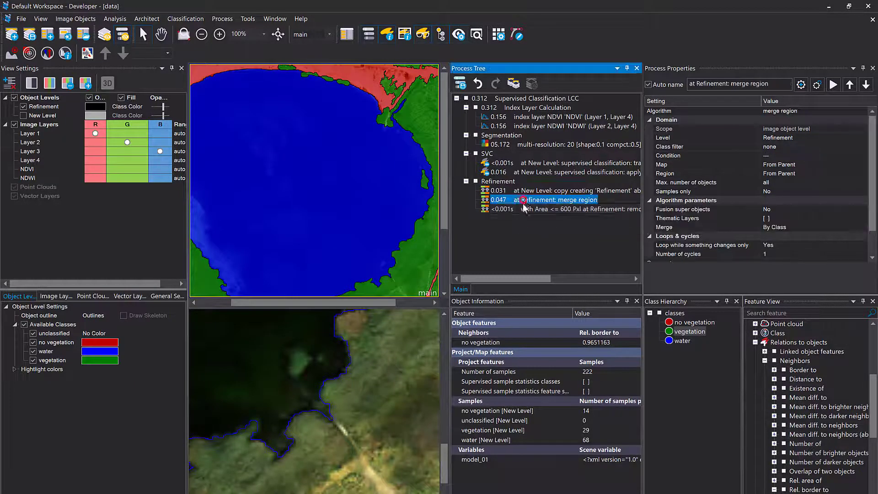
left_click(525, 210)
left_click_drag(548, 278, 559, 278)
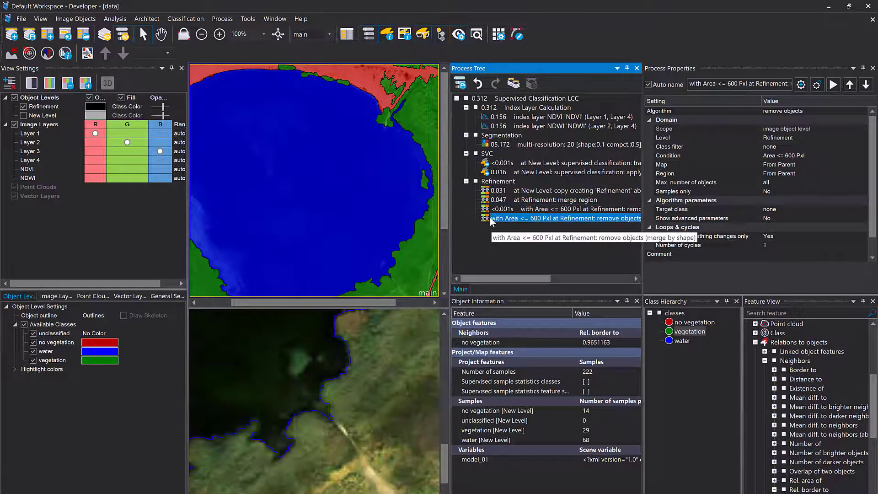
double_click(491, 218)
left_click(381, 232)
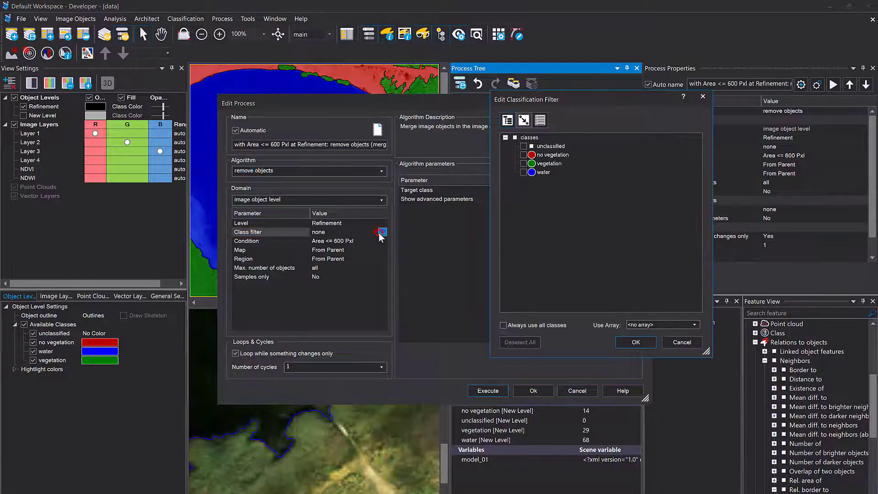
left_click(523, 172)
left_click(635, 342)
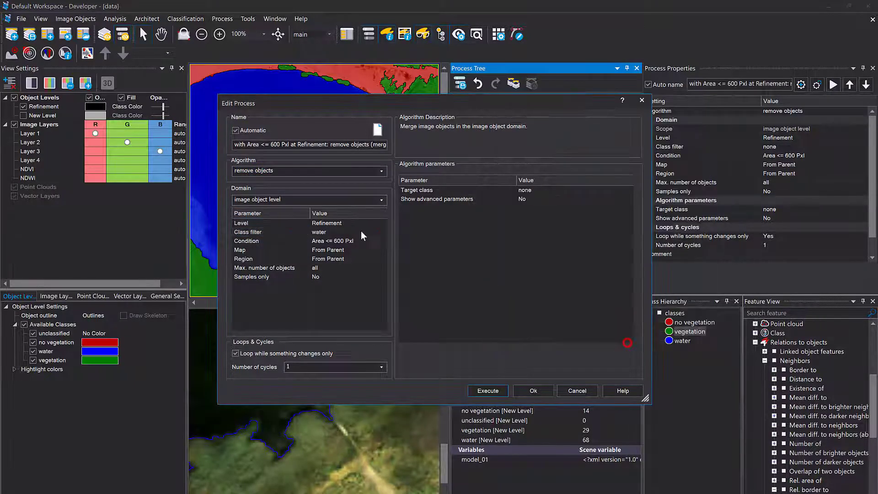
Replace Area with Rel. border to no vegetation as the first value of the copied process's condition.
left_click(382, 241)
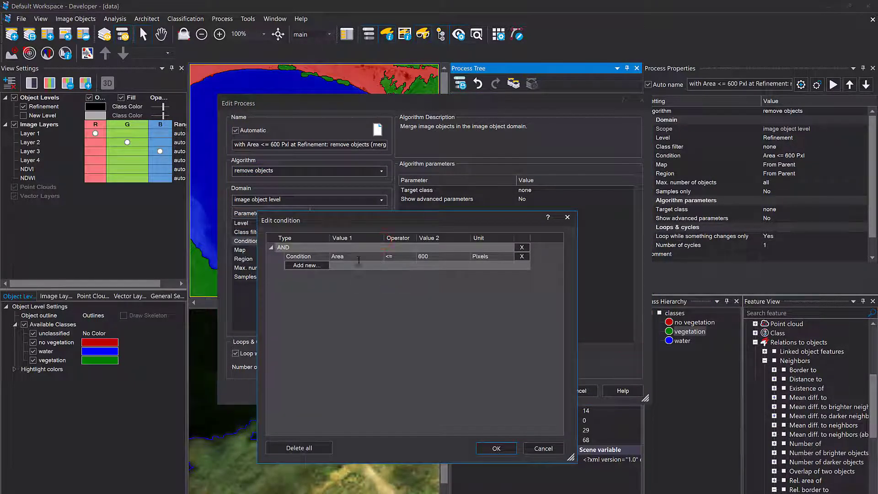
left_click(356, 257)
left_click(379, 256)
left_click(366, 264)
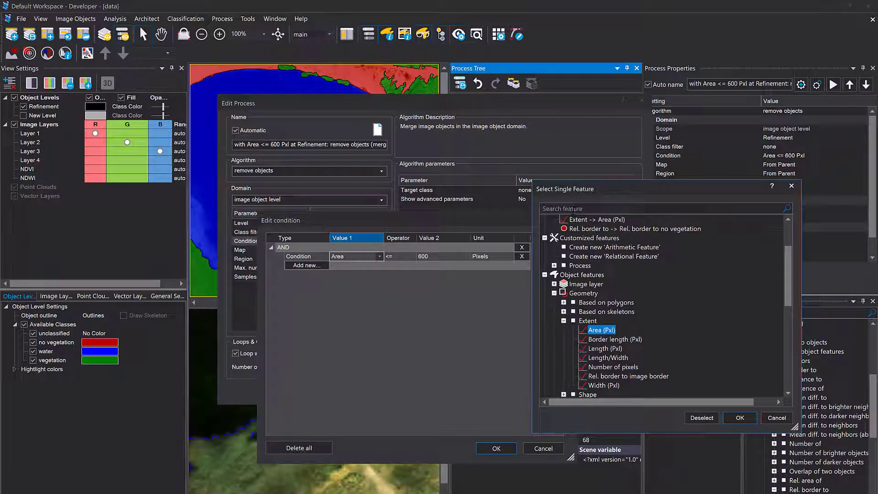
left_click(586, 228)
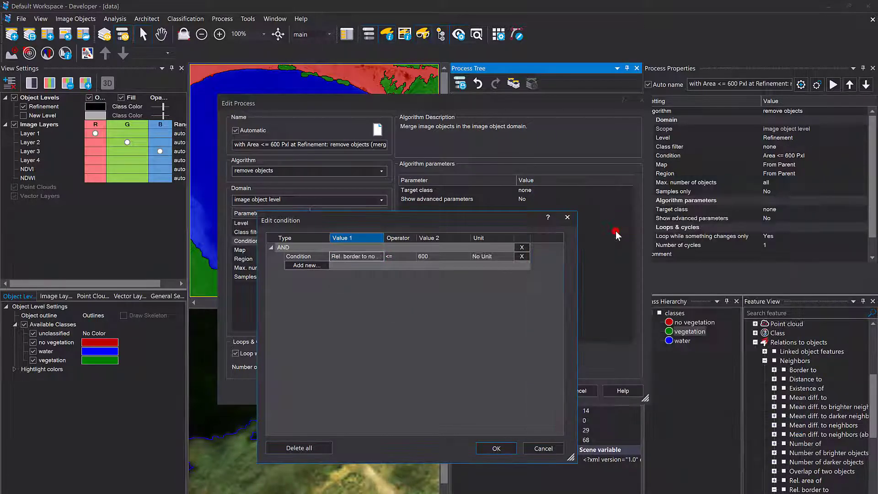
double_click(616, 230)
Complete the condition as Rel. border to no vegetation >= 0.4 and execute the water remove objects process.
left_click(430, 257)
left_click(411, 256)
left_click(412, 256)
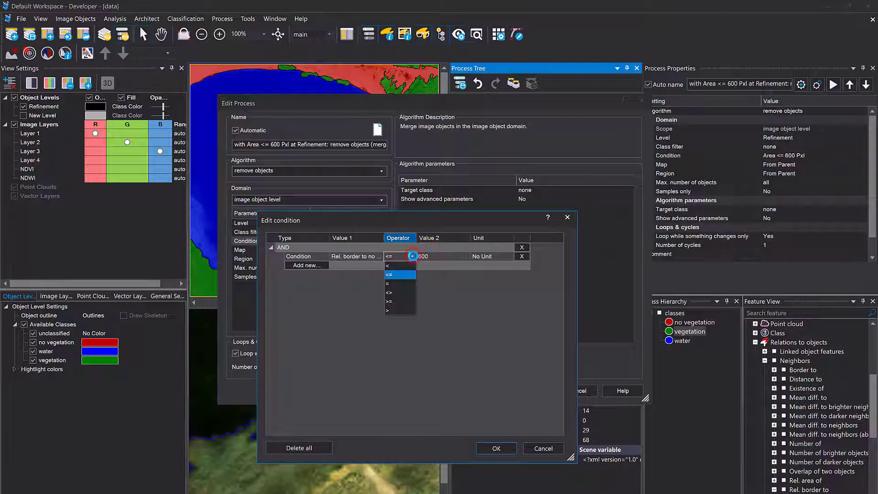
left_click(397, 301)
left_click(441, 256)
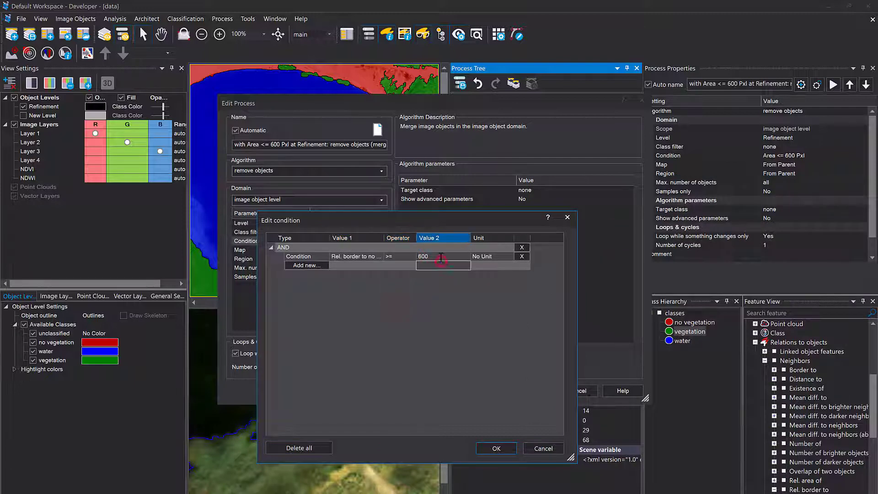
left_click(440, 256)
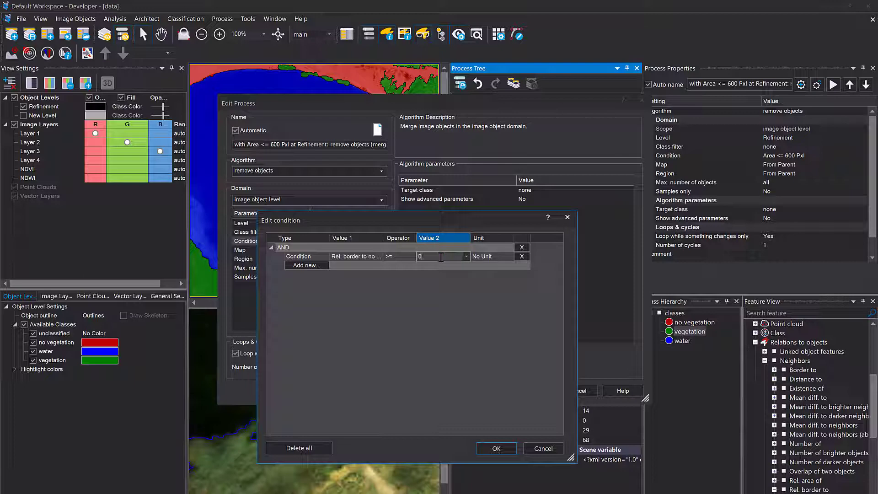
left_click(496, 448)
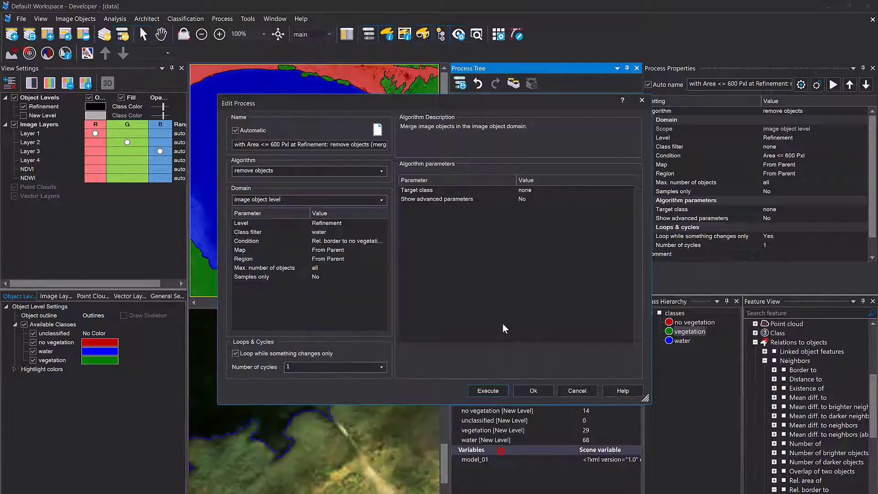
left_click(488, 392)
Examine the classification around the lake and its shores for remaining misclassified water objects.
left_click_drag(405, 208, 286, 50)
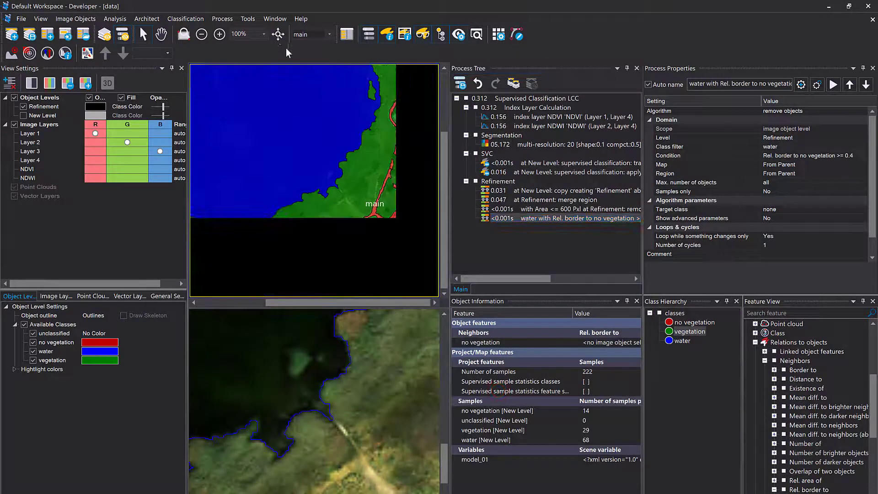
left_click_drag(415, 226, 318, 278)
left_click_drag(387, 99, 443, 105)
left_click_drag(288, 200, 370, 326)
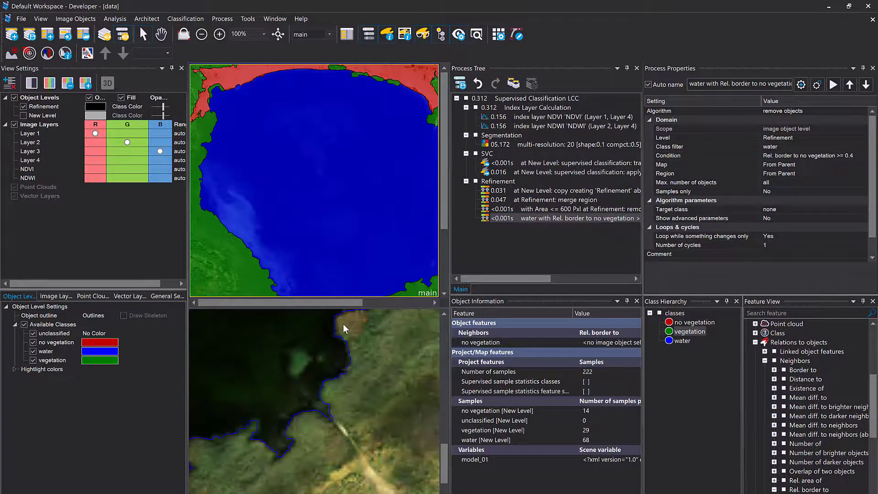
Add a parent process named Export below the Refinement branch of the process tree.
mouse_move(370, 110)
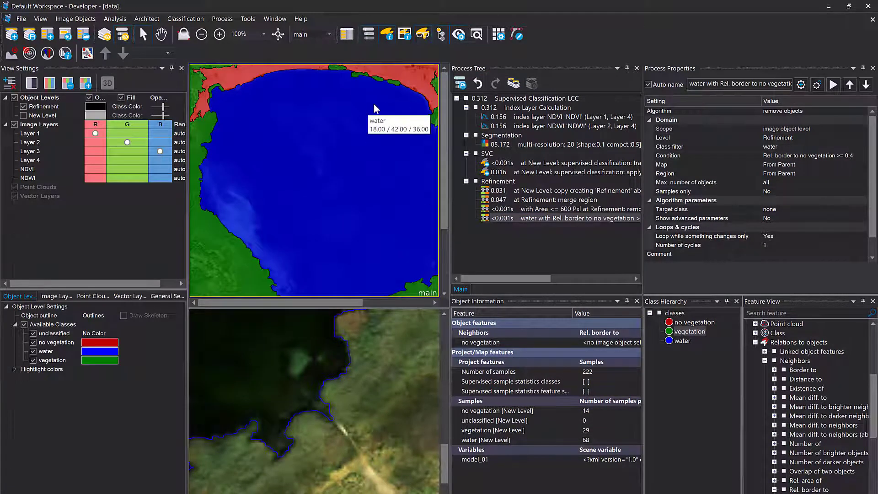
scroll(311, 165, "down", 2)
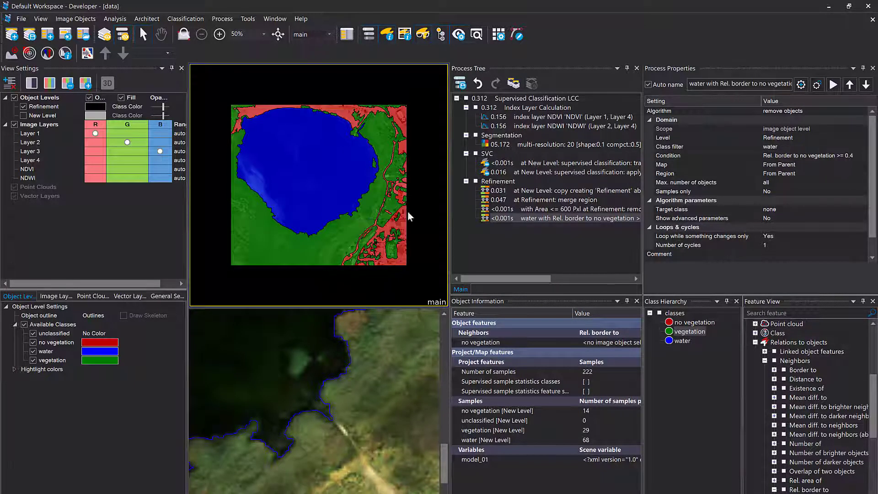
double_click(504, 181)
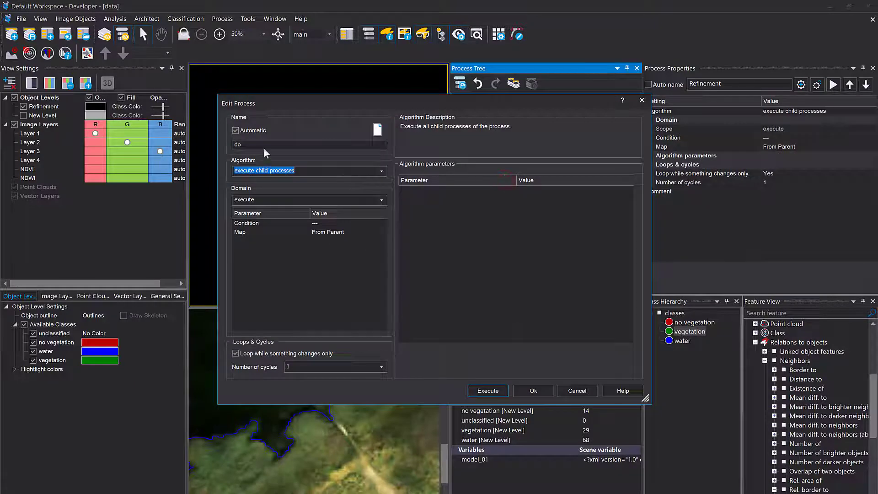
left_click_drag(265, 144, 120, 130)
type("Expor")
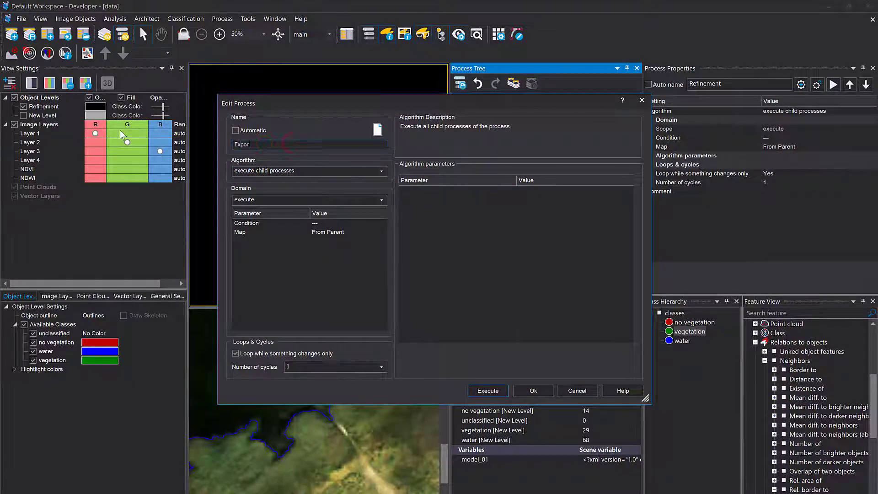
type("t")
left_click(524, 389)
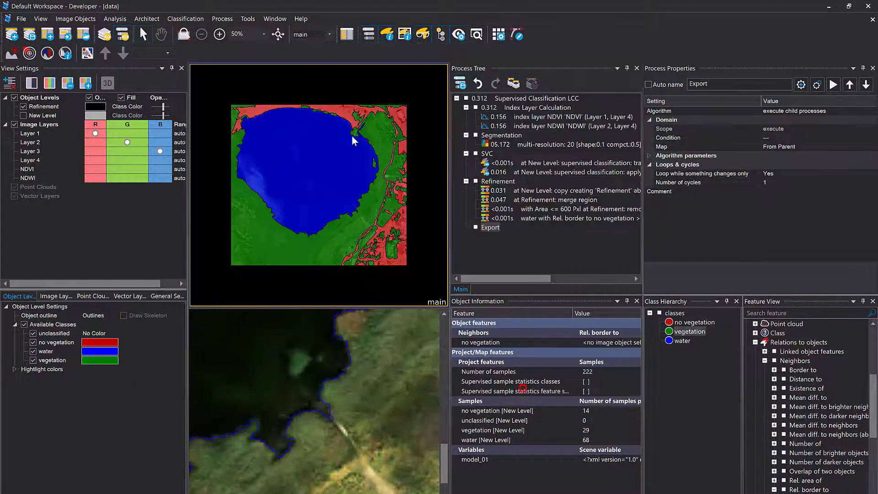
Insert a child process under Export that uses the export vector layer algorithm.
right_click(490, 227)
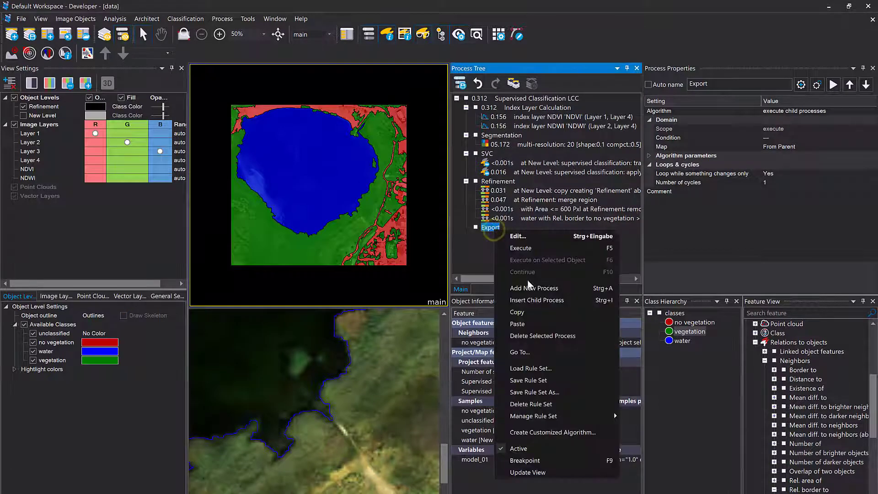
left_click(537, 300)
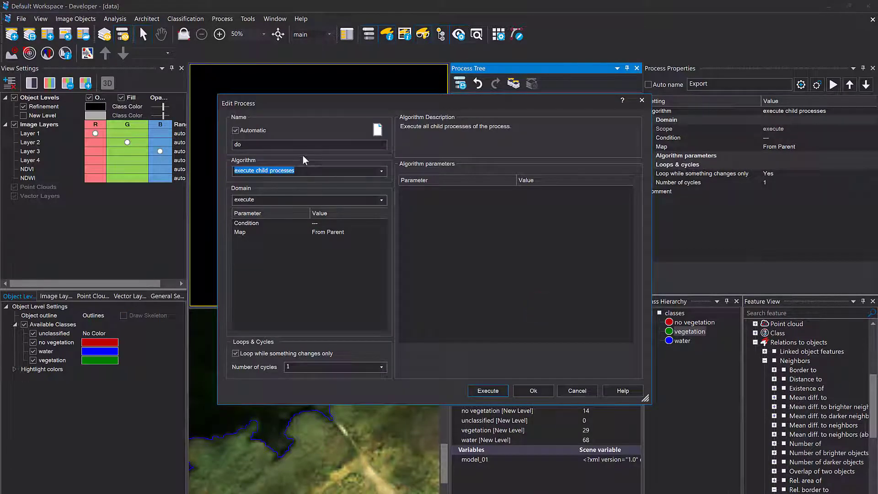
left_click(301, 200)
left_click(312, 174)
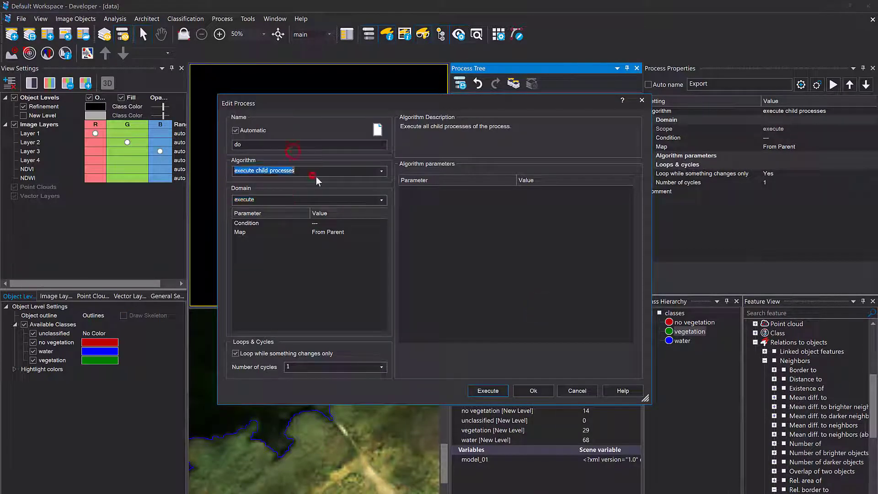
type("export")
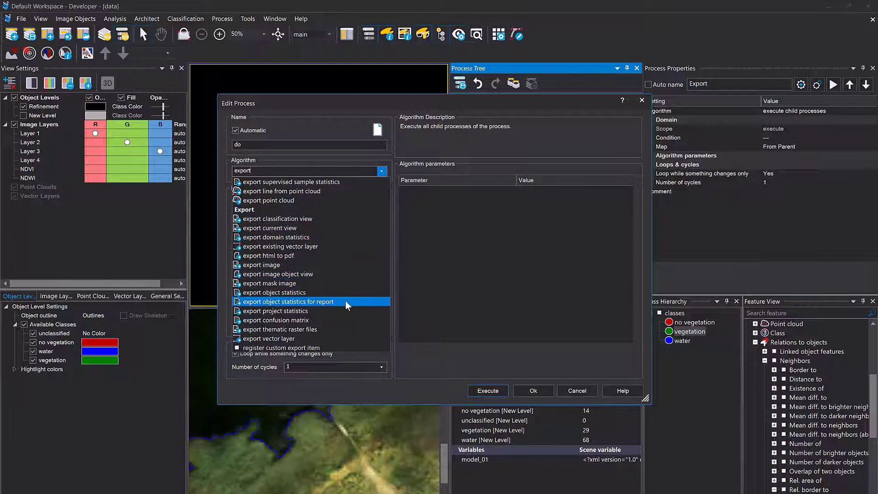
left_click(332, 339)
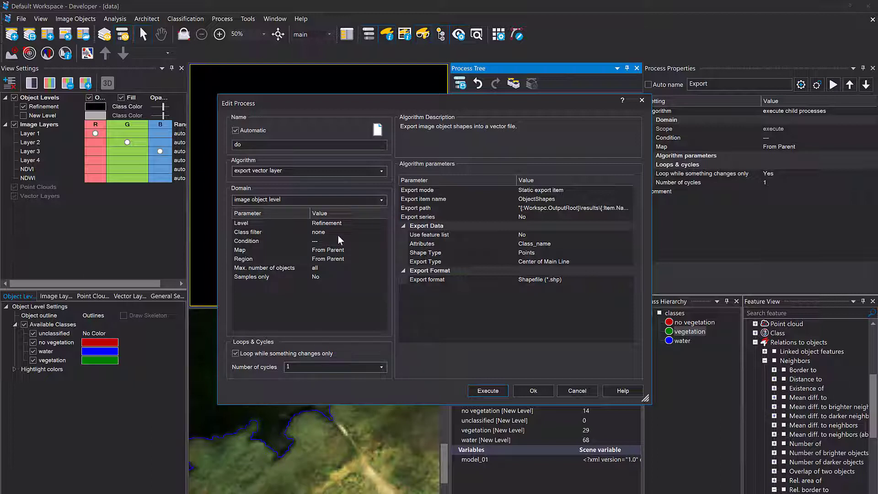
Set the vector export's shape type to Polygons and its export format to GeoJSON (*.geojson), leaving the class filter at none.
left_click(382, 232)
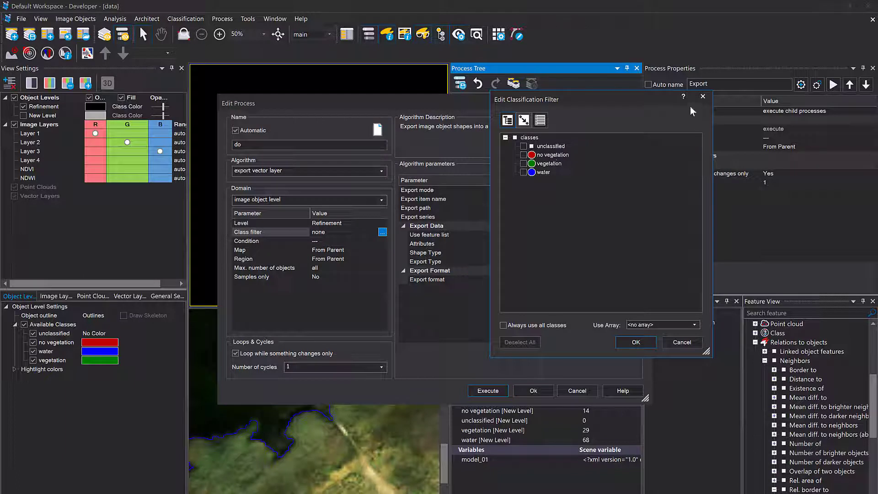
left_click(703, 97)
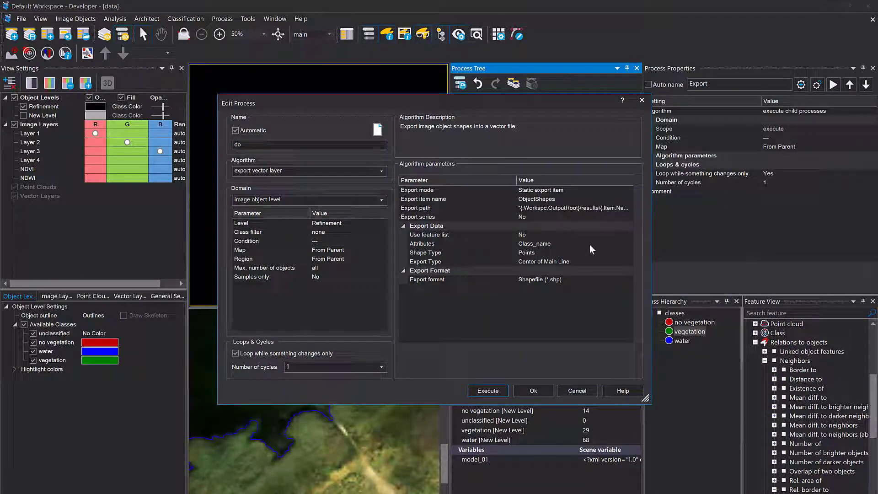
left_click(602, 252)
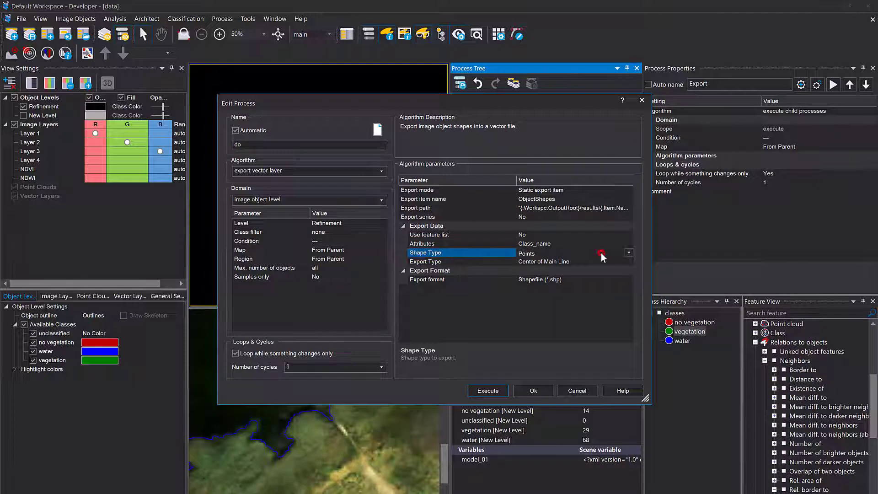
left_click(629, 252)
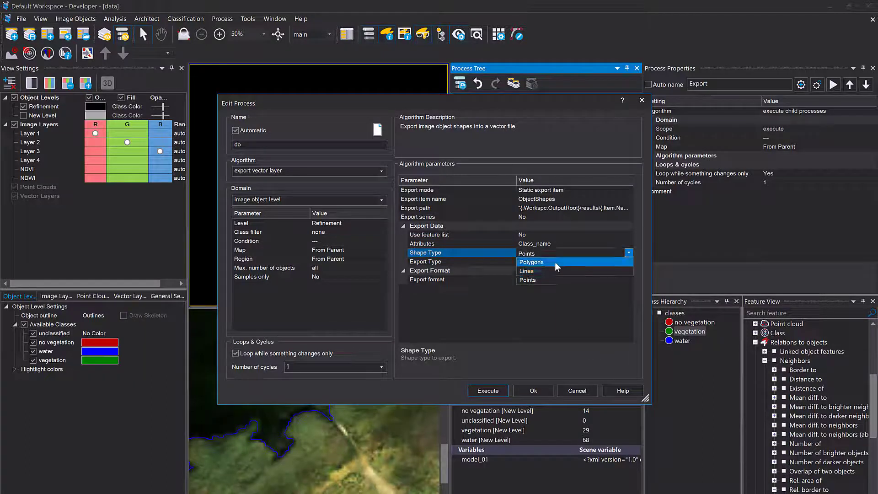
left_click(556, 264)
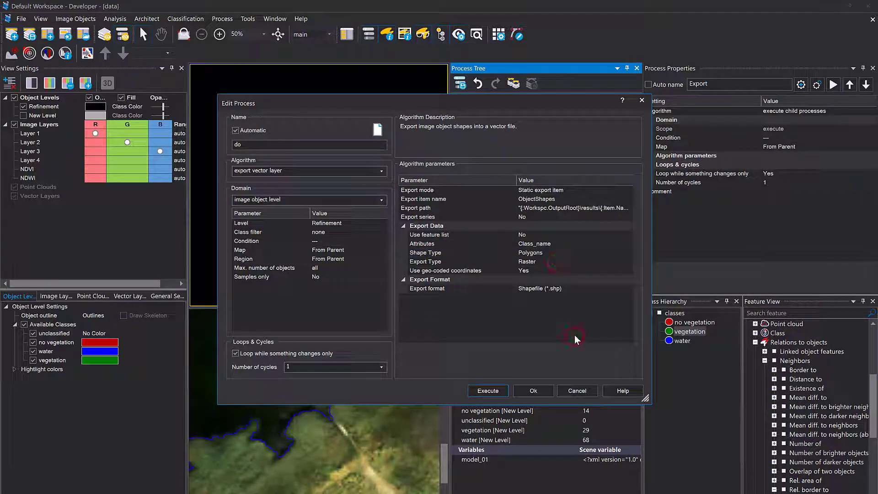
left_click(628, 289)
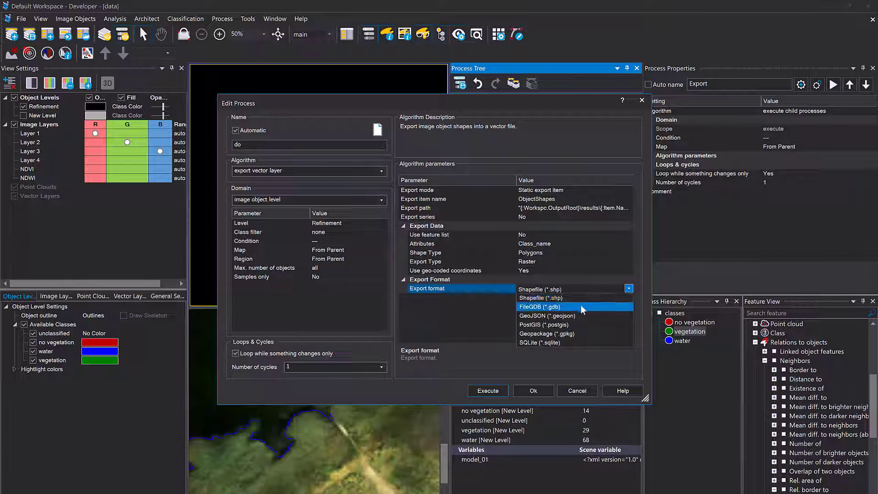
left_click(580, 319)
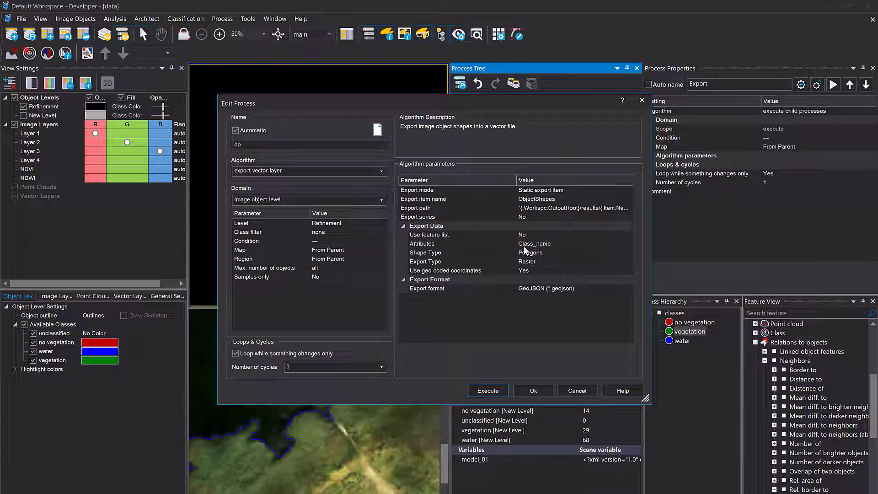
Review the features available as export attributes without adding any, and save the export process.
left_click(629, 247)
left_click(628, 244)
left_click(340, 399)
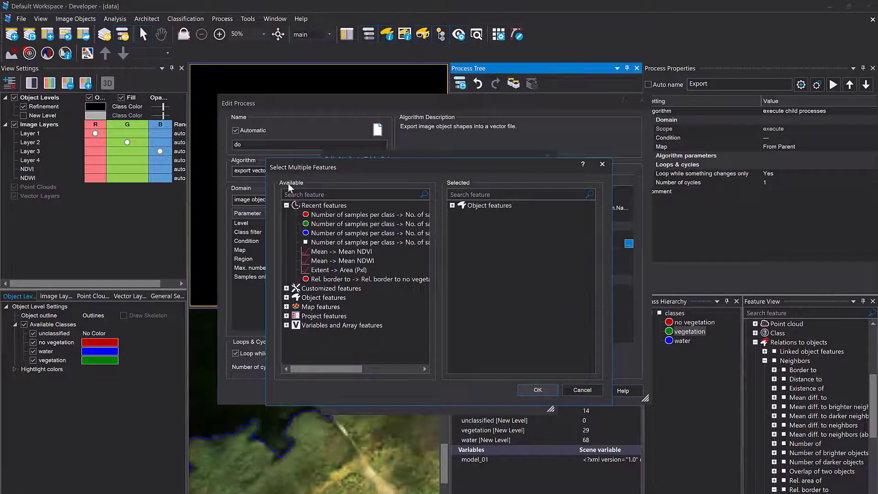
left_click(596, 163)
left_click(527, 399)
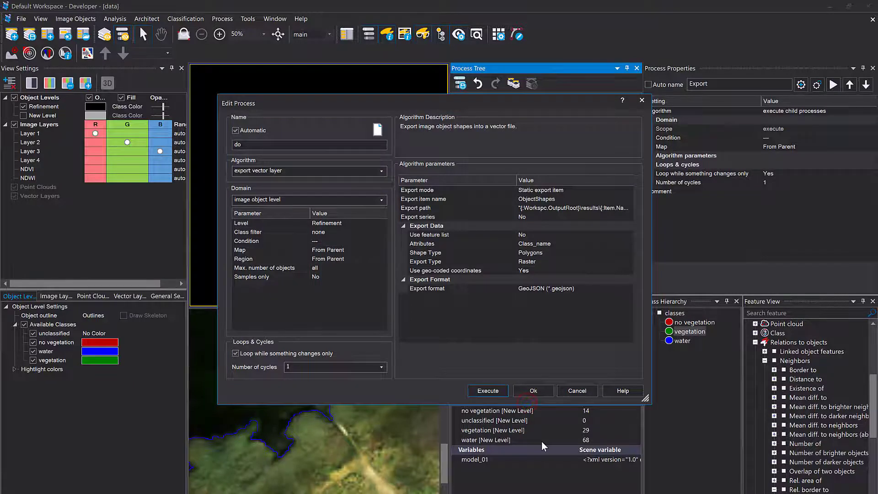
left_click(531, 391)
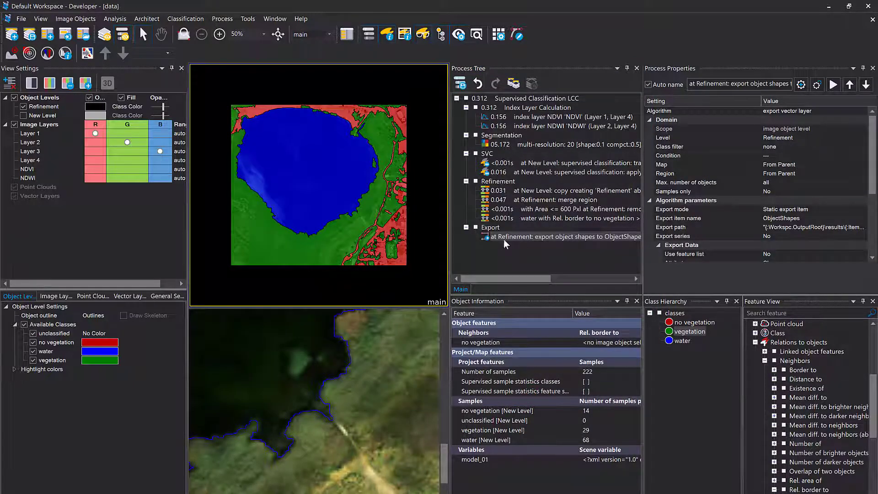
Display the New Level object level and delete the Refinement level from the project.
left_click(23, 115)
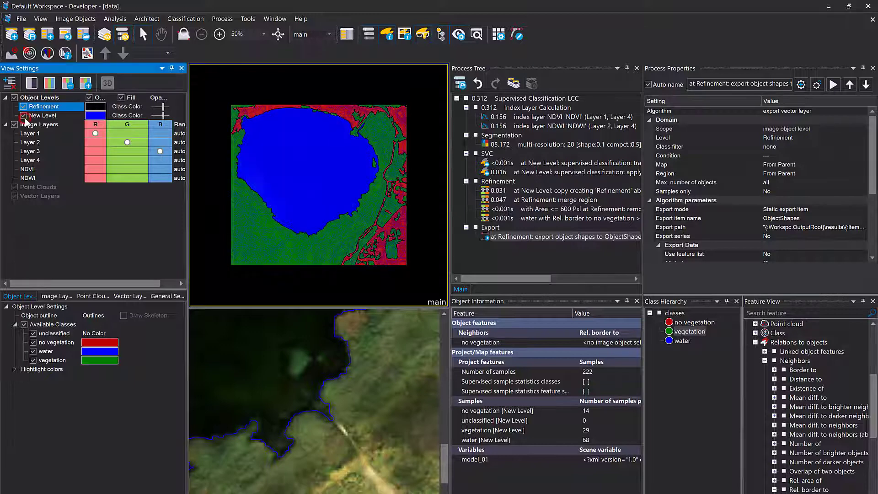
left_click(42, 108)
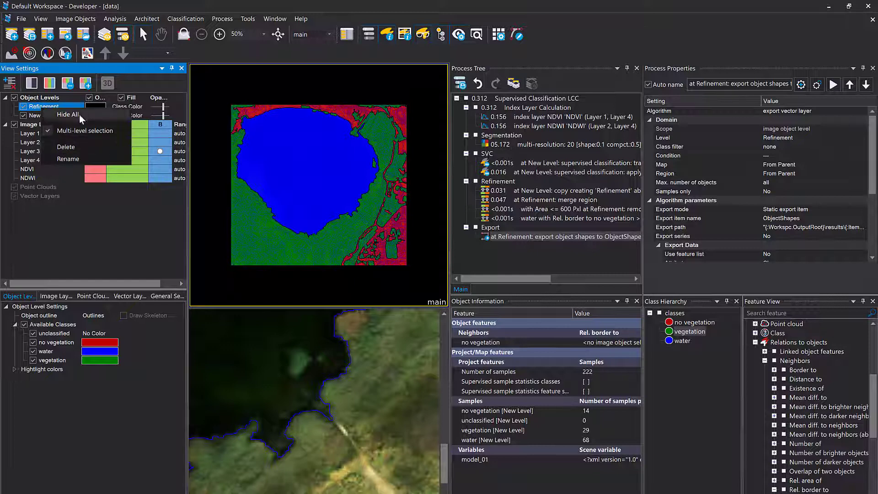
left_click(65, 146)
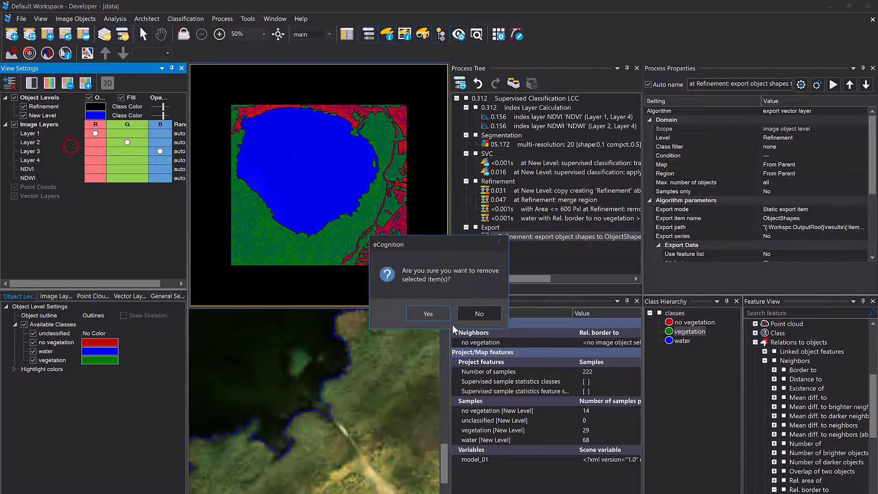
left_click(428, 313)
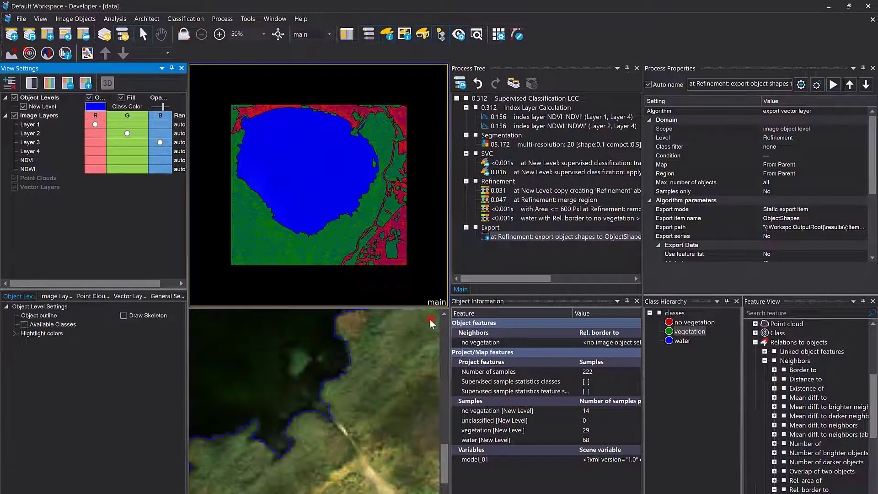
left_click(285, 154)
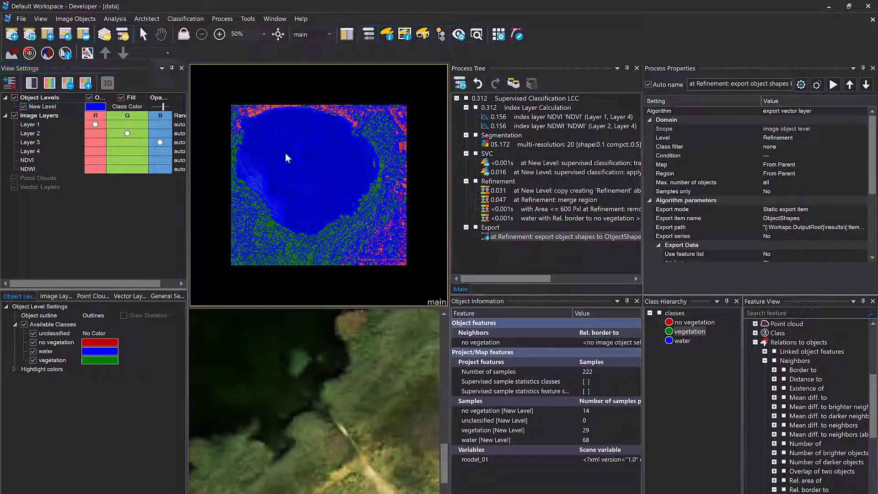
left_click(304, 389)
scroll(304, 389, "down", 2)
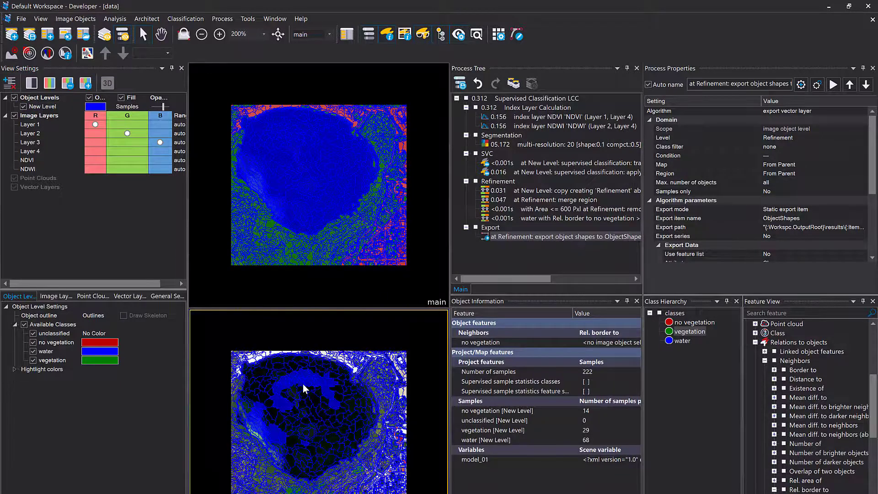
Widen the process tree so that the full process descriptions can be read.
double_click(503, 163)
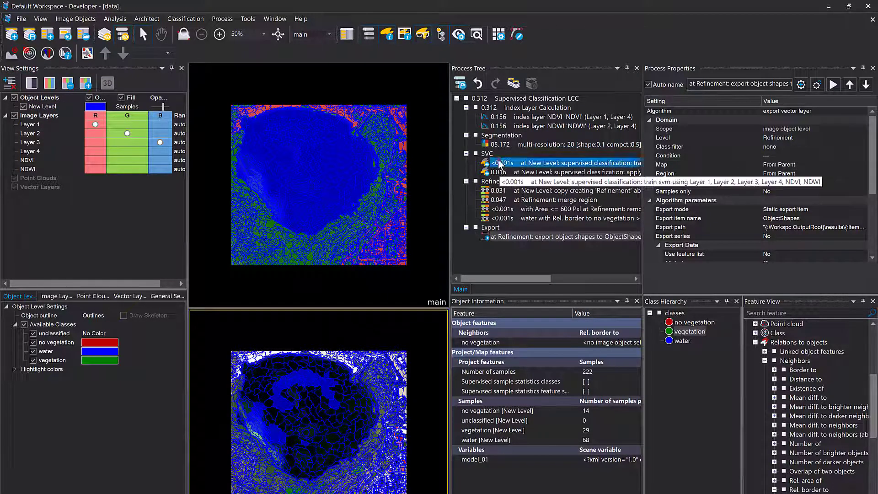
left_click(641, 100)
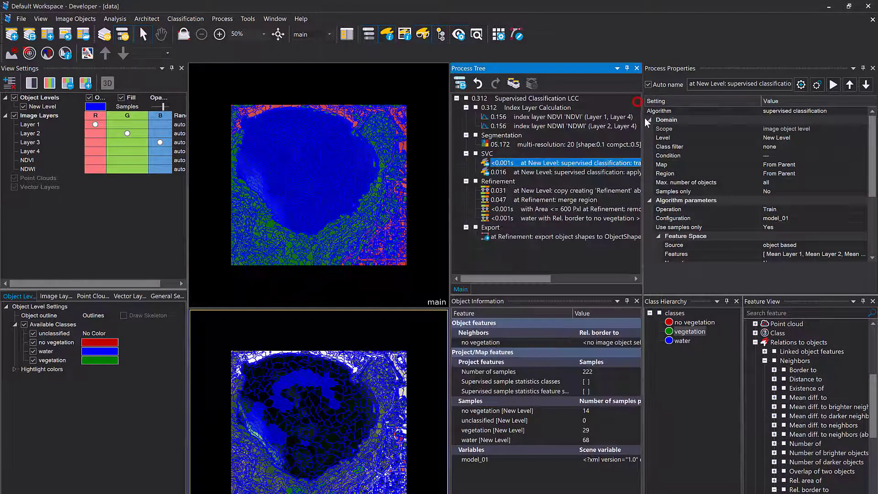
left_click_drag(642, 118, 756, 118)
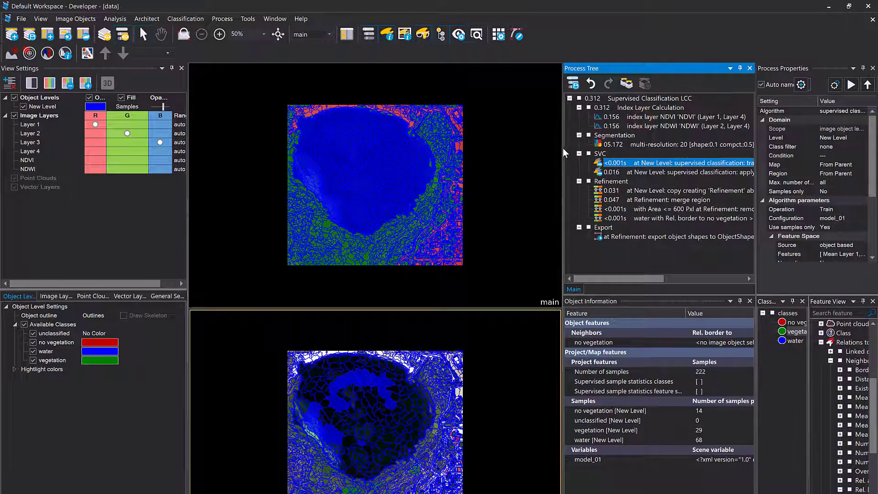
left_click_drag(563, 152, 454, 153)
Change the classifier type of the supervised classification training process to Bayes, and execute the training and apply processes.
double_click(531, 163)
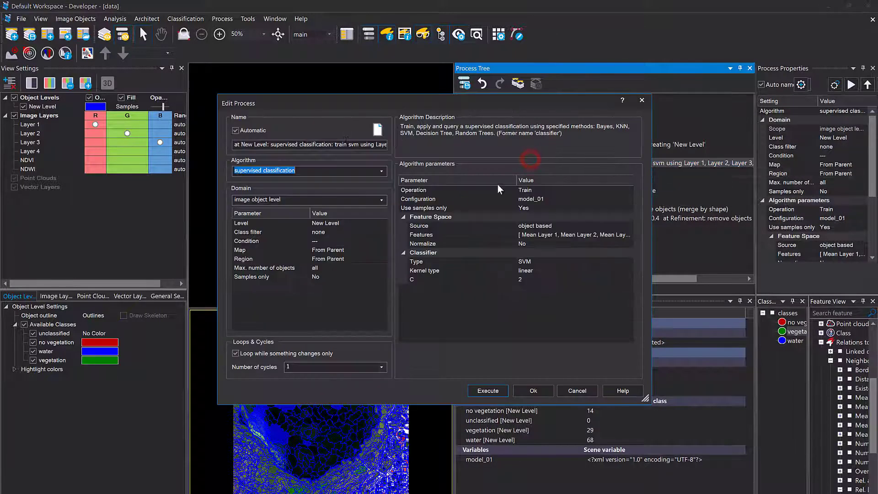
left_click(625, 257)
left_click(627, 261)
left_click(548, 271)
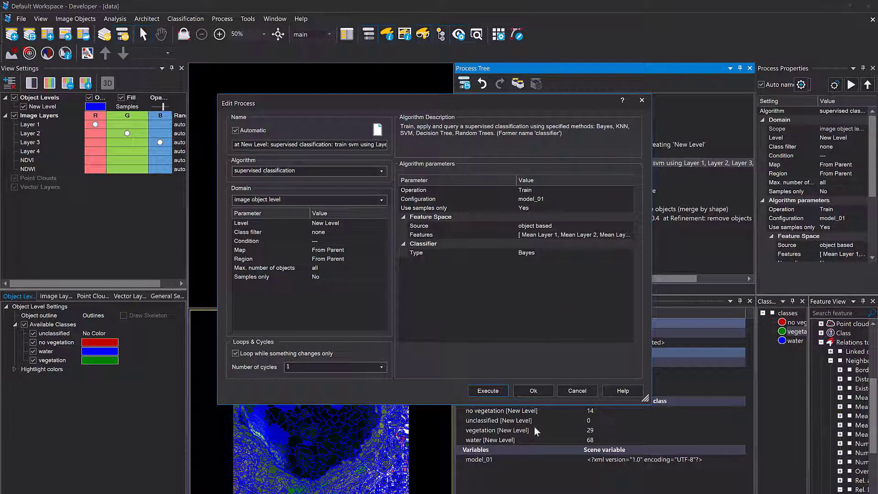
left_click(485, 391)
right_click(522, 173)
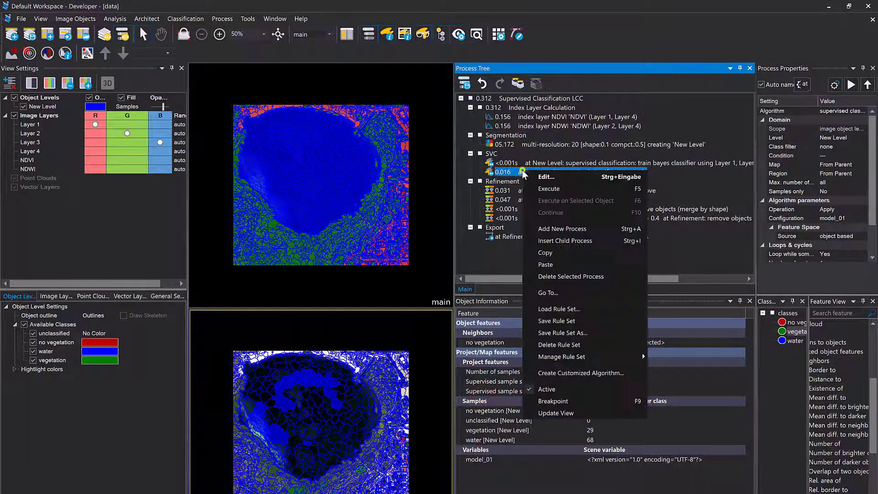
left_click(548, 188)
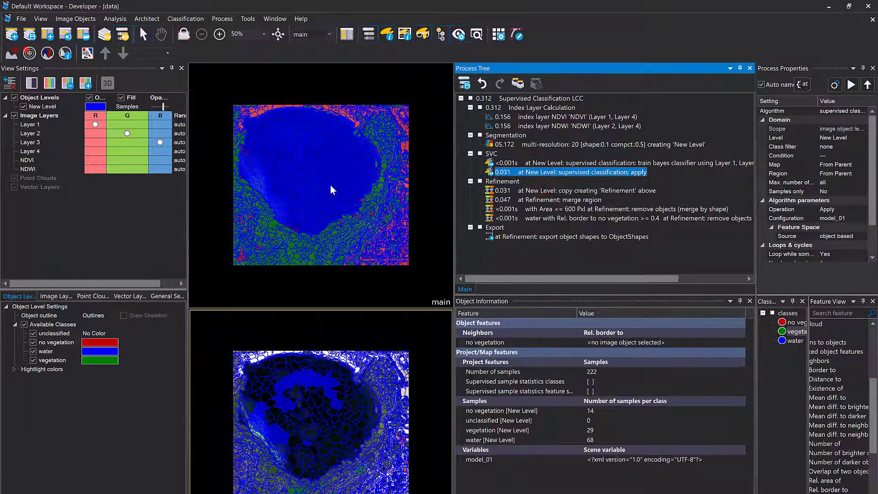
Set the New Level object outline colour to black in both map views and inspect the classified shoreline.
left_click(96, 107)
left_click(91, 131)
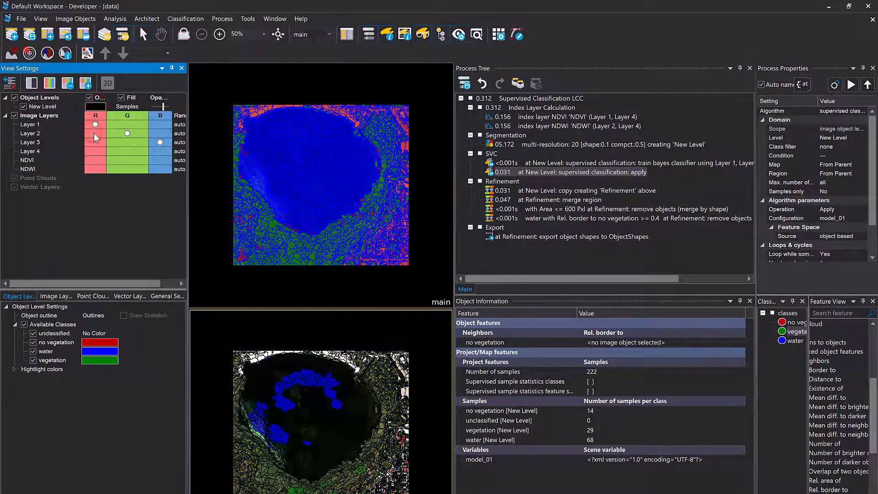
left_click(292, 201)
left_click(96, 107)
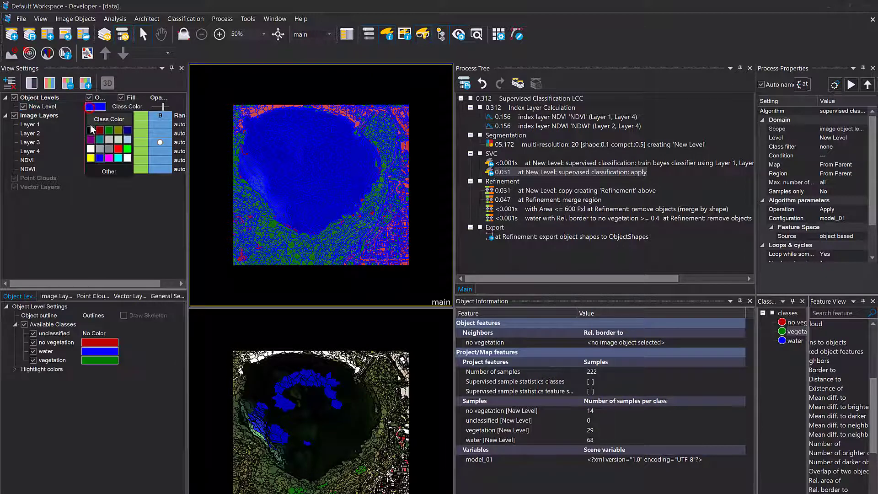
left_click(94, 130)
scroll(274, 182, "up", 2)
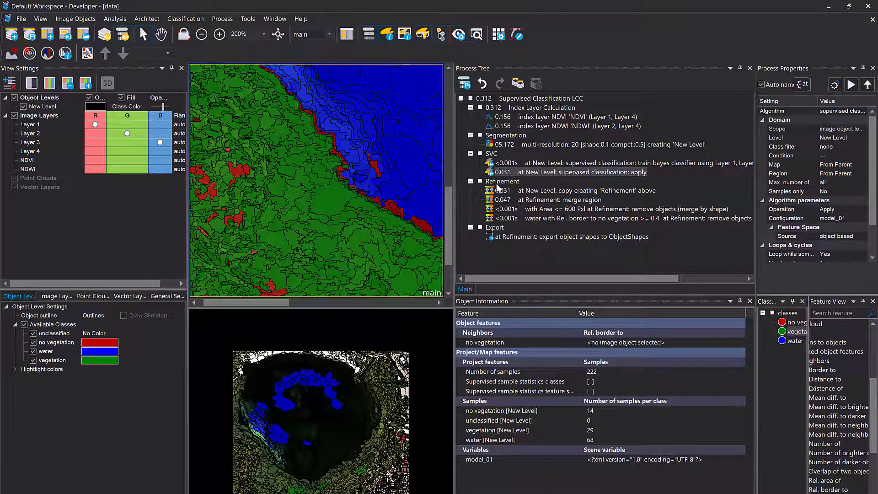
scroll(281, 145, "down", 2)
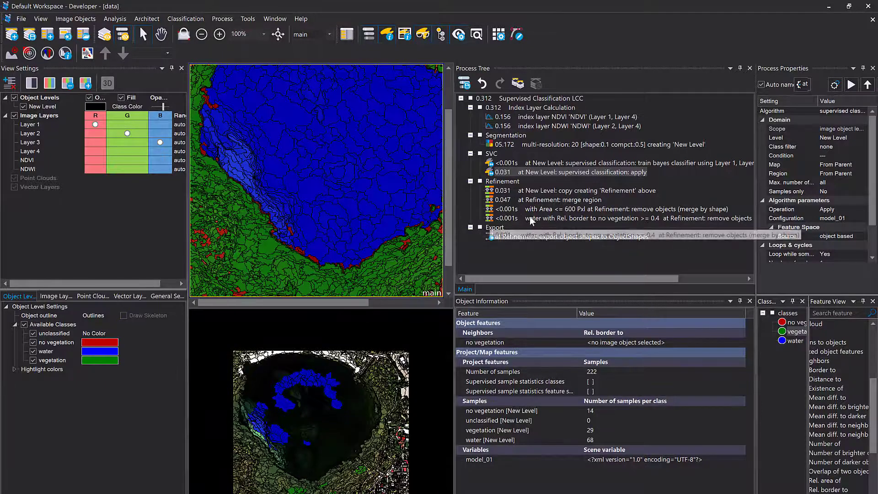
Execute the process copying New Level to a Refinement level, hide New Level, and set the Refinement outlines to black.
left_click(506, 192)
right_click(506, 192)
left_click(521, 204)
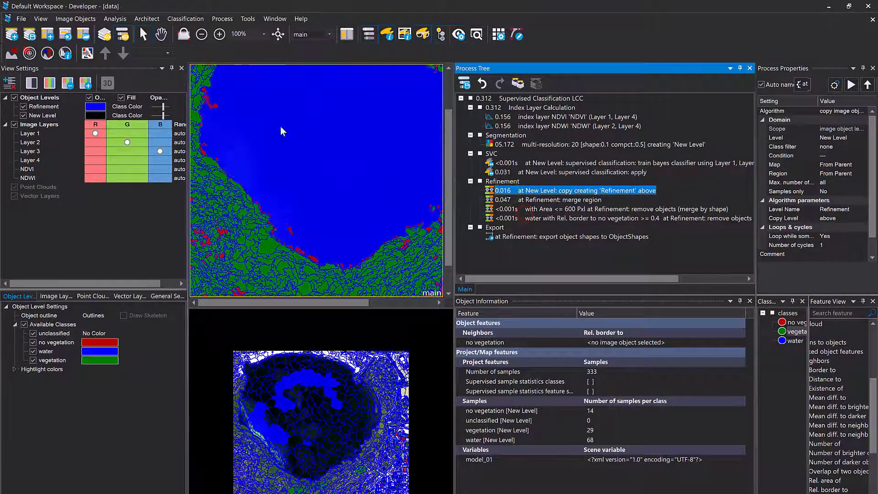
left_click(23, 115)
left_click(96, 106)
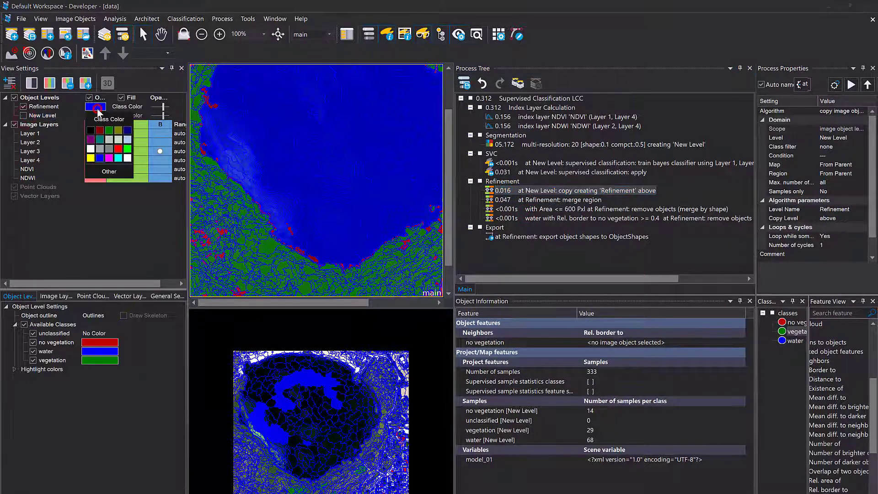
left_click(91, 132)
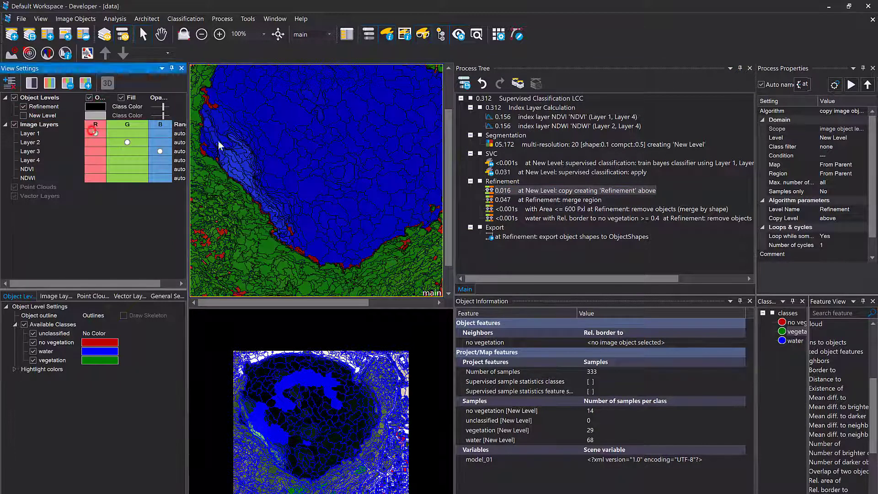
Execute the merge region process on the Refinement level and view the whole scene.
left_click(523, 200)
right_click(523, 199)
left_click(553, 217)
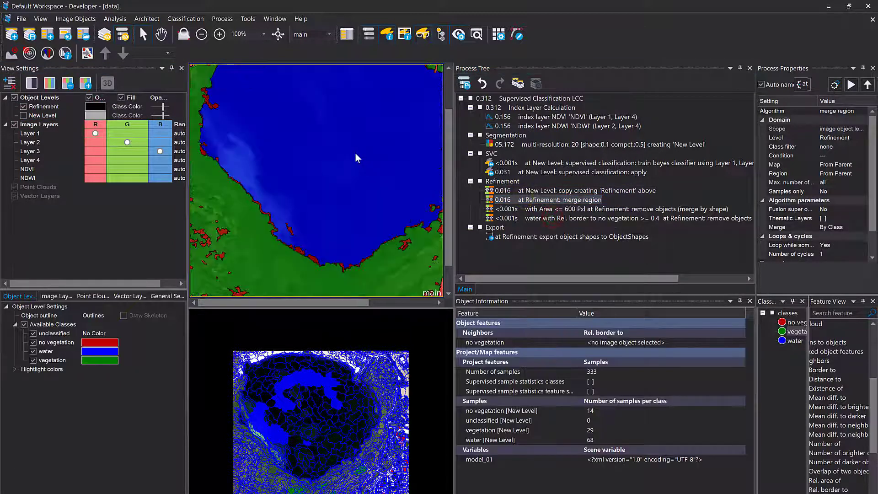
scroll(347, 161, "down", 1)
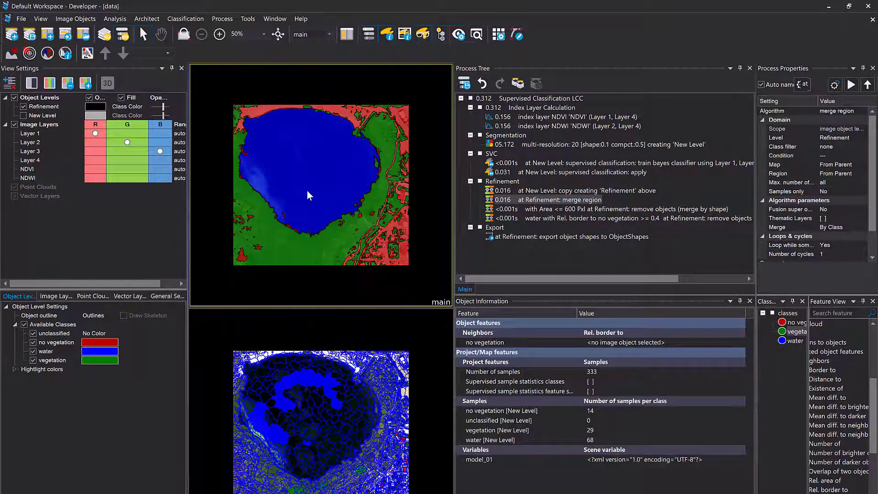
Execute both remove objects processes of the Refinement branch and select the object covering the lake.
right_click(520, 209)
left_click(546, 225)
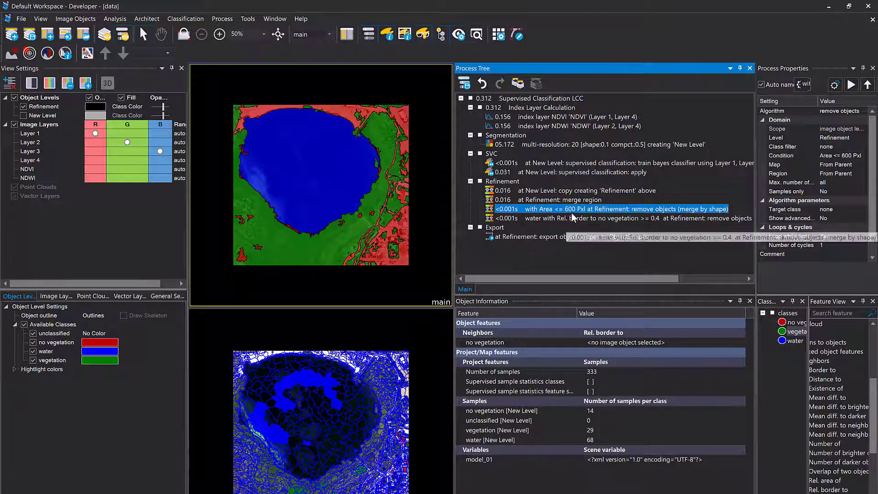
right_click(559, 220)
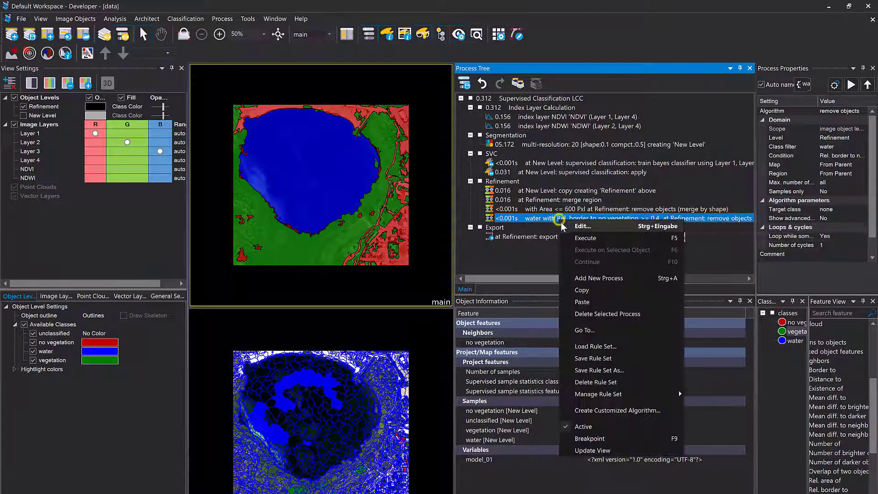
left_click(586, 237)
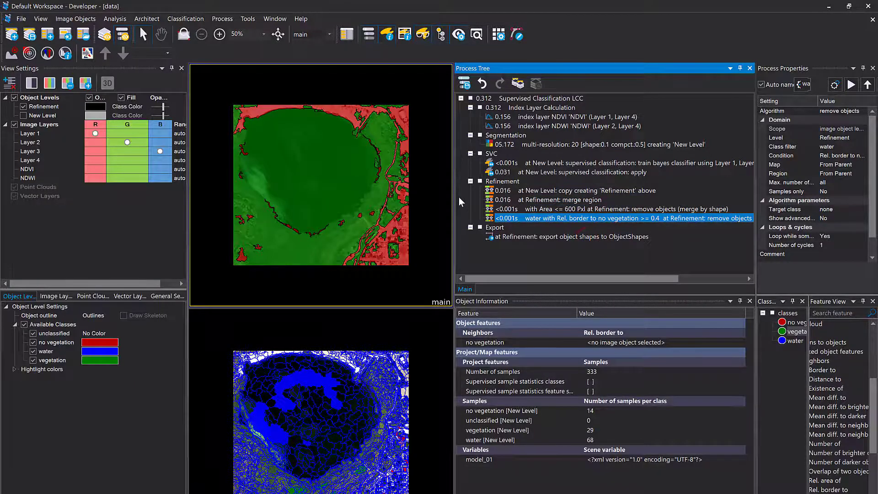
left_click(298, 174)
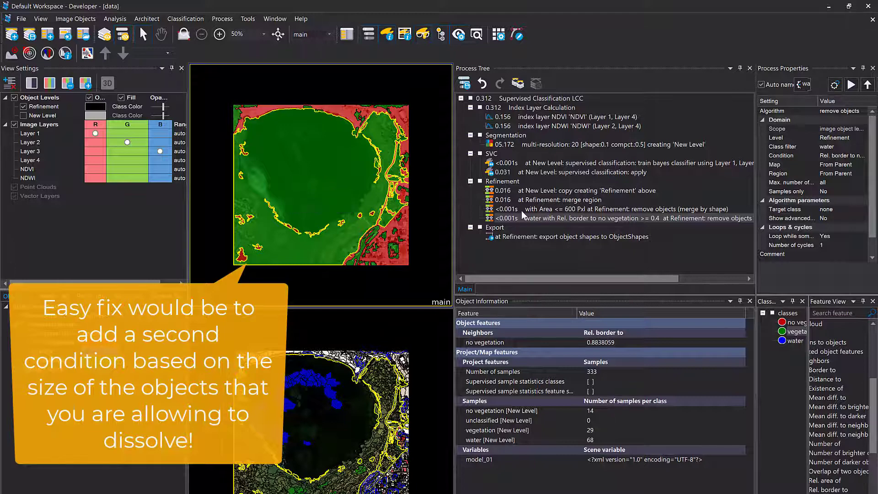
Execute the level copy process again, and delete the Refinement level from the project.
right_click(512, 191)
left_click(533, 207)
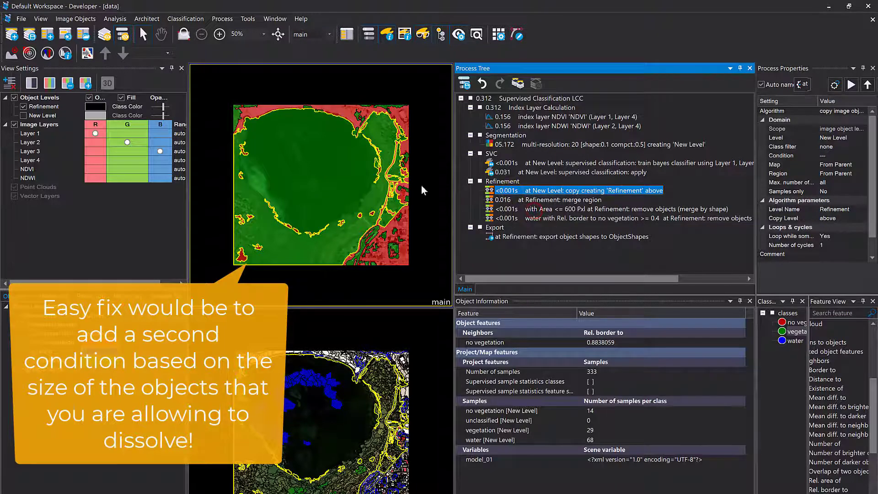
right_click(55, 107)
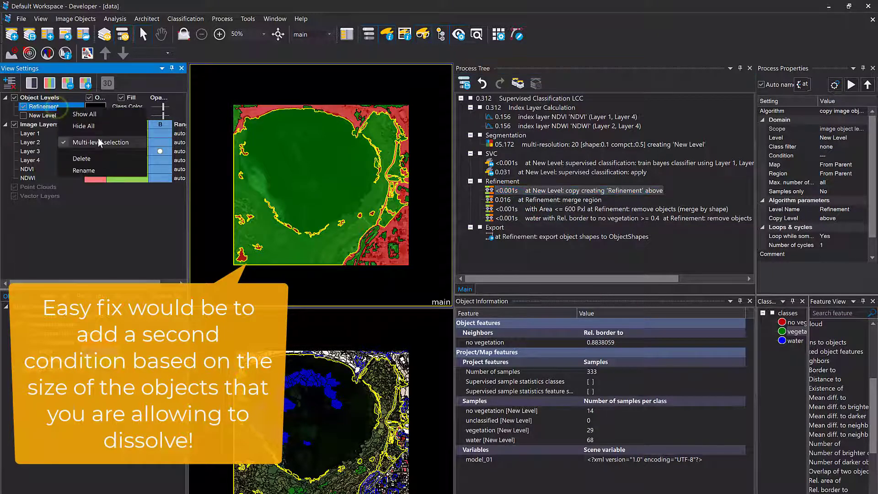
left_click(96, 159)
left_click(426, 320)
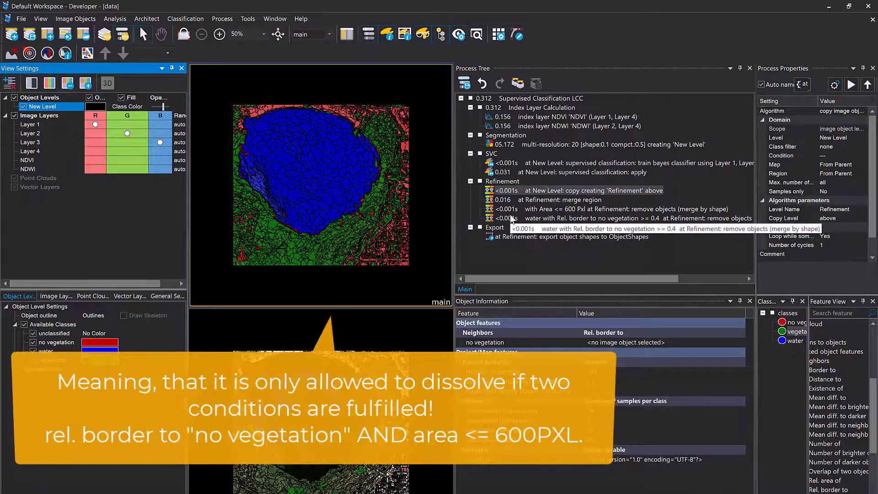
Execute the Refinement level copy, the merge region process, and the removal of objects with Area <= 600 Pxl.
right_click(507, 191)
left_click(537, 210)
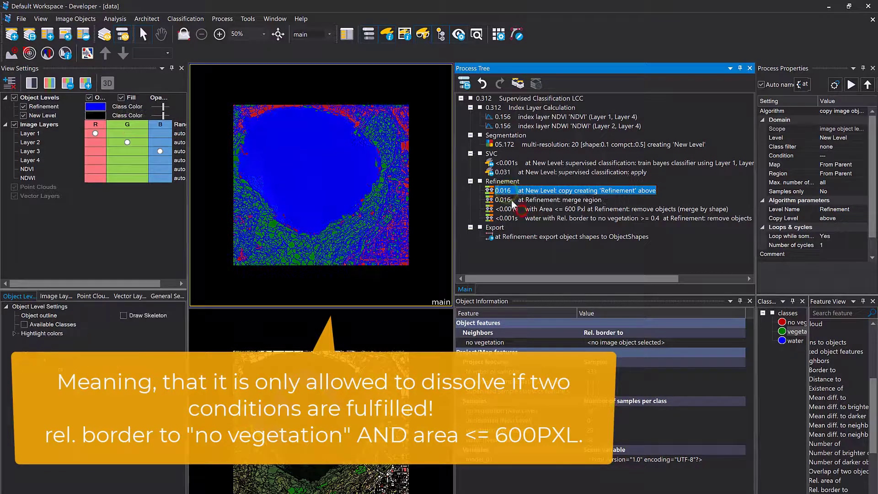
right_click(510, 200)
left_click(537, 219)
right_click(513, 209)
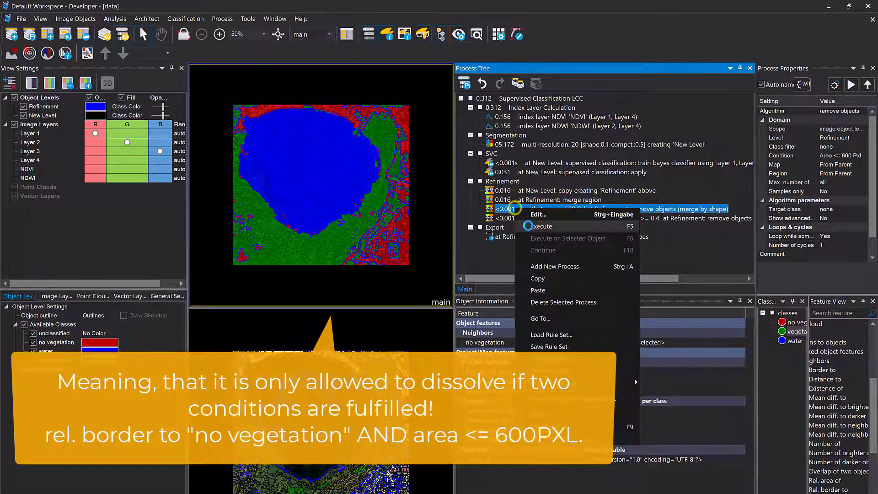
left_click(530, 227)
Hide New Level and select the lake object to check its relative border to no vegetation along the shoreline.
left_click(508, 218)
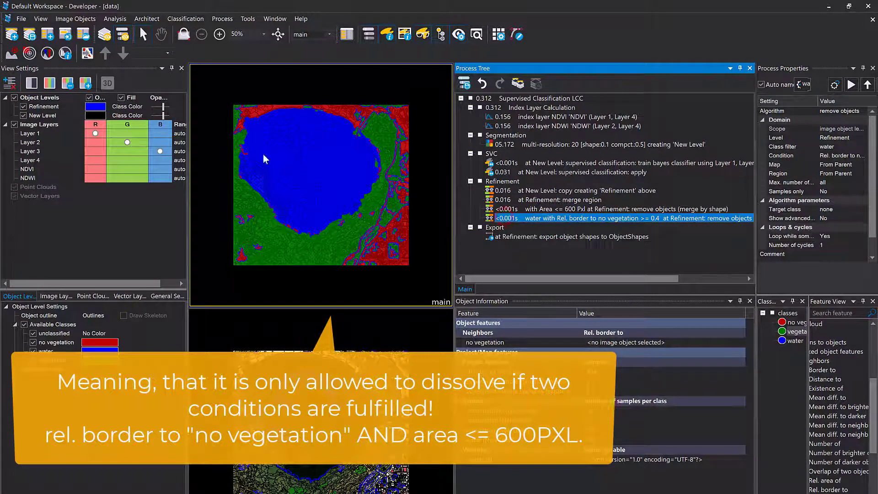
left_click(23, 116)
left_click(360, 179)
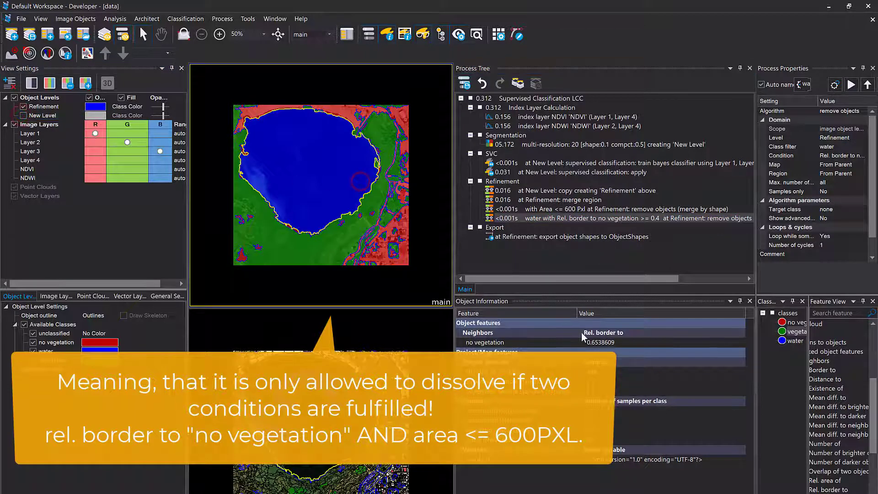
scroll(254, 170, "up", 4)
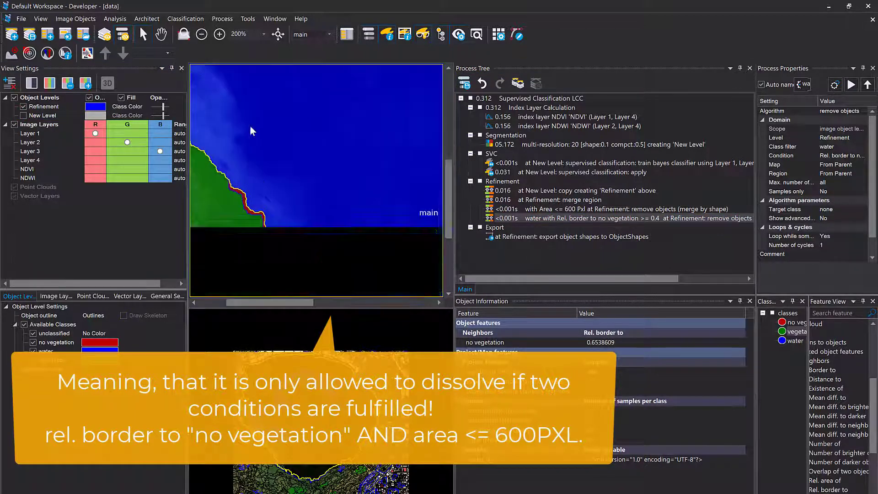
left_click_drag(374, 194, 315, 174)
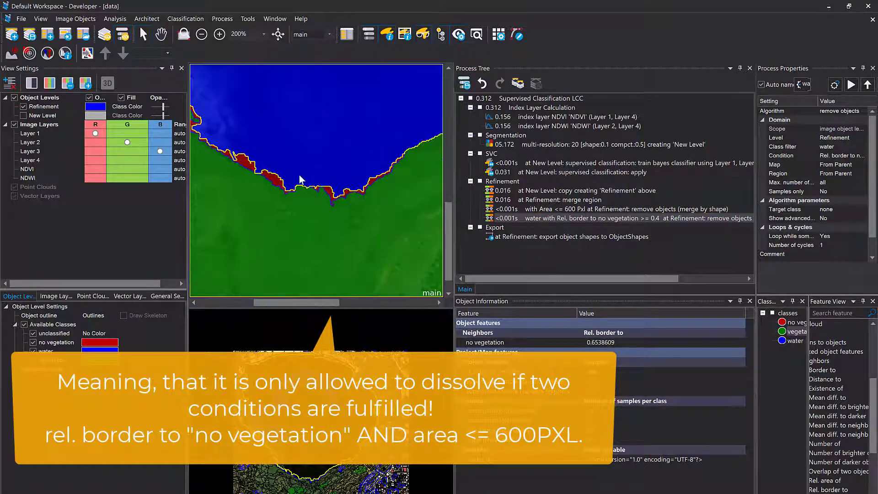
scroll(325, 158, "down", 4)
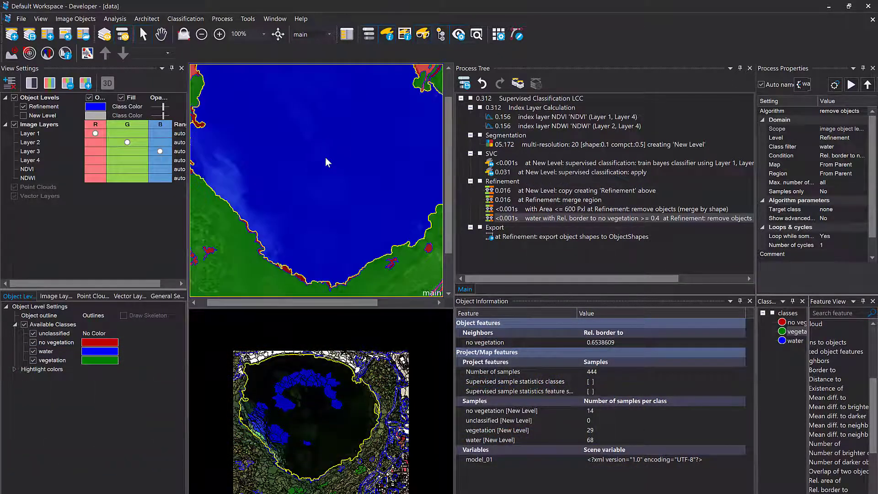
Review the available classifier types in the supervised classification training process and leave it unchanged.
double_click(512, 162)
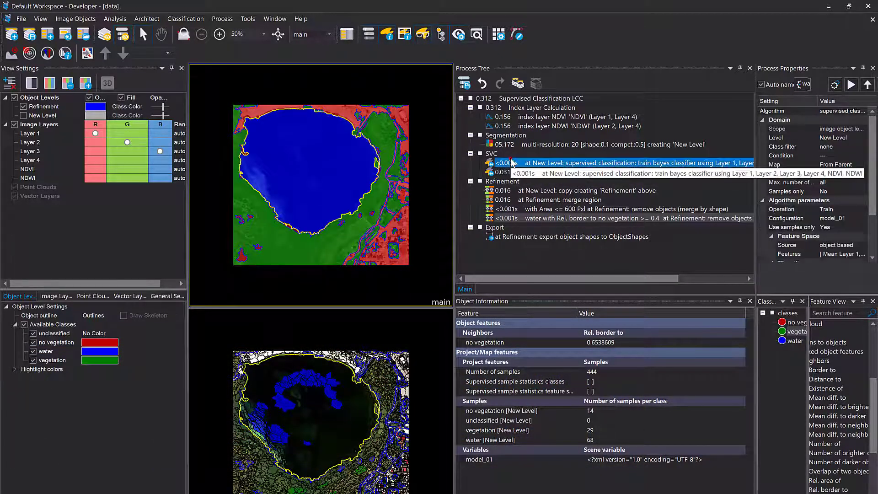
left_click(628, 253)
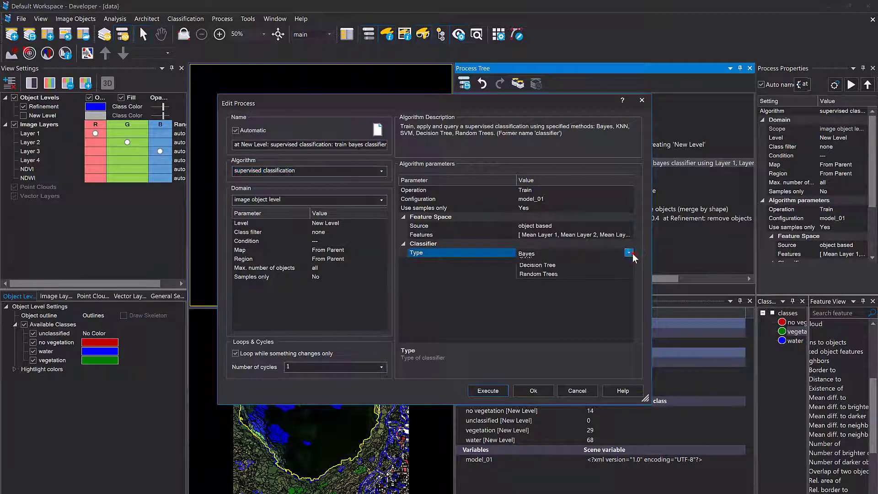
left_click(629, 253)
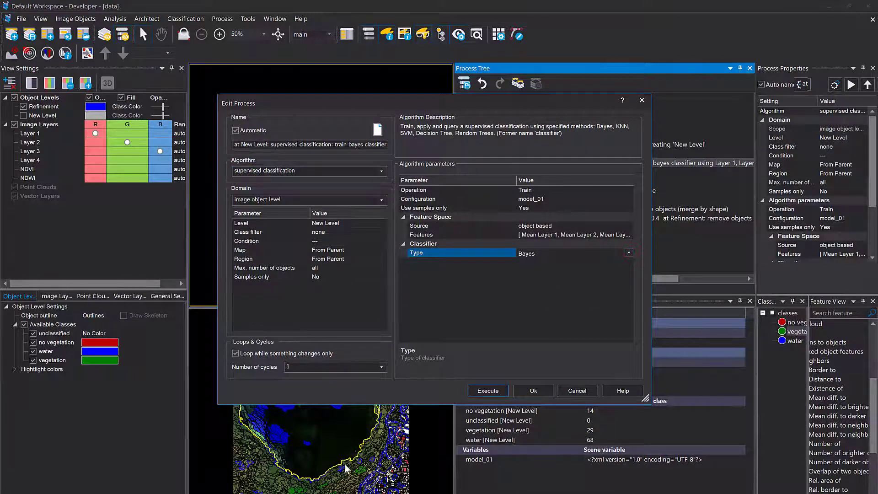
left_click(577, 390)
left_click(292, 123)
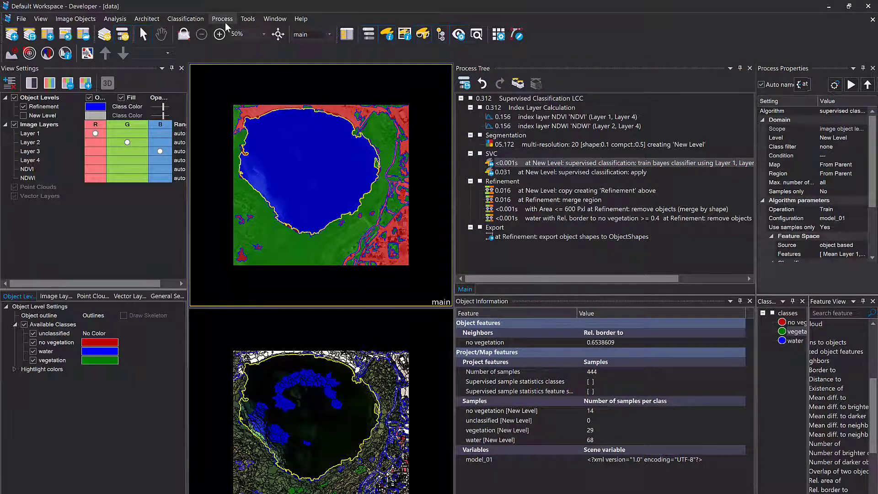
Open the 2D Feature Space Plot and set its level to New Level.
left_click(239, 19)
left_click(249, 20)
left_click(248, 21)
left_click(287, 100)
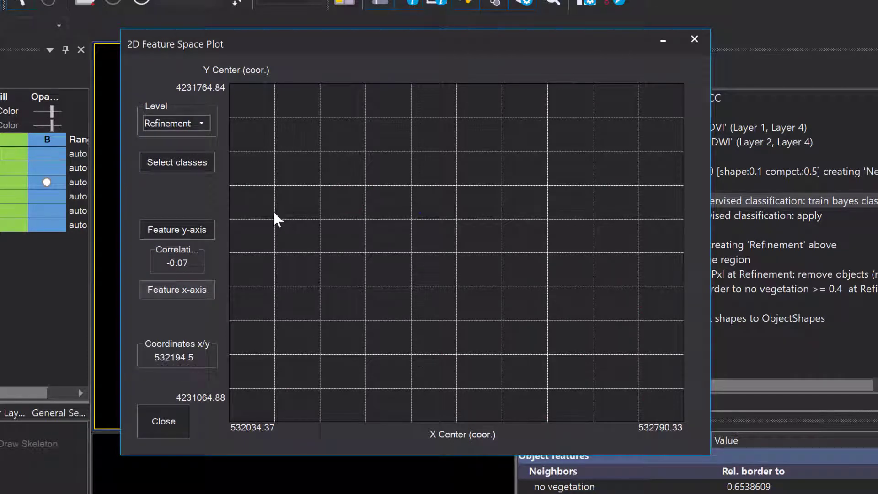
left_click(201, 127)
left_click(179, 156)
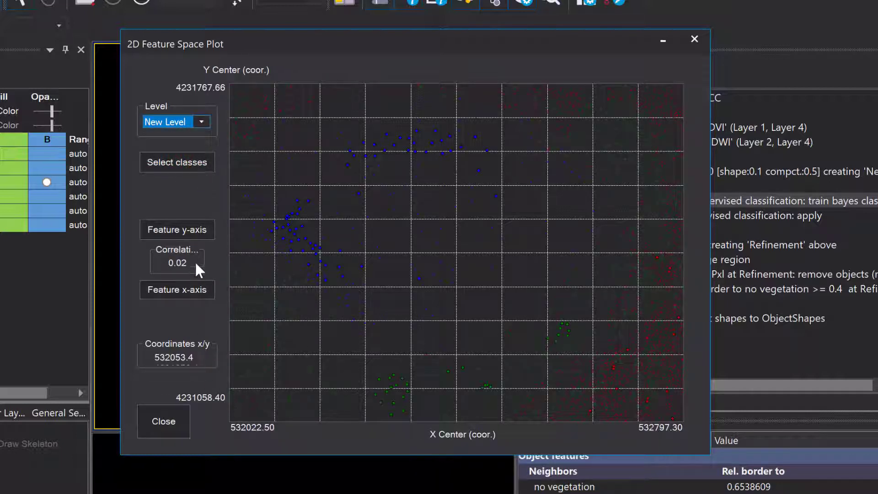
Plot Mean NDVI on the y-axis against Mean NDWI on the x-axis in the feature space plot.
left_click(184, 229)
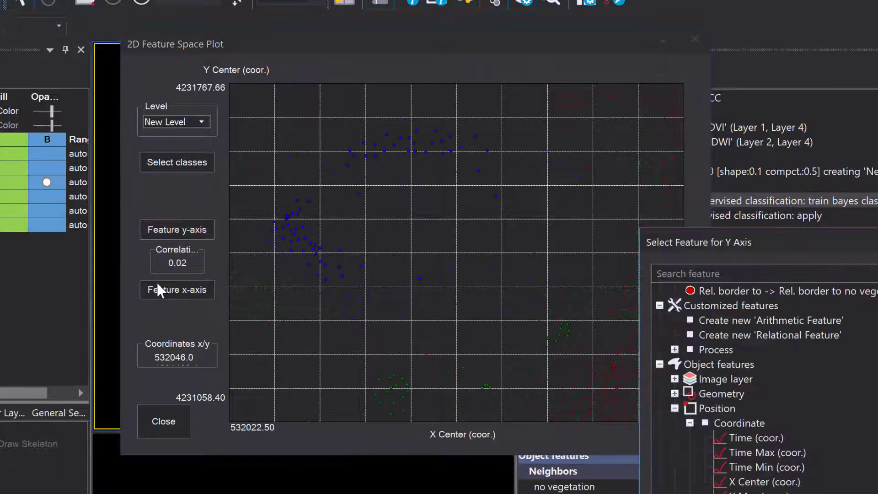
scroll(717, 407, "up", 3)
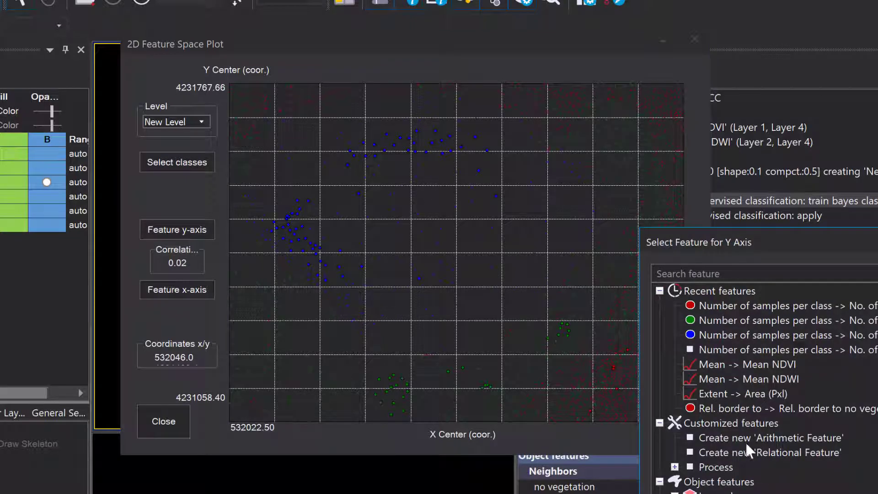
double_click(731, 361)
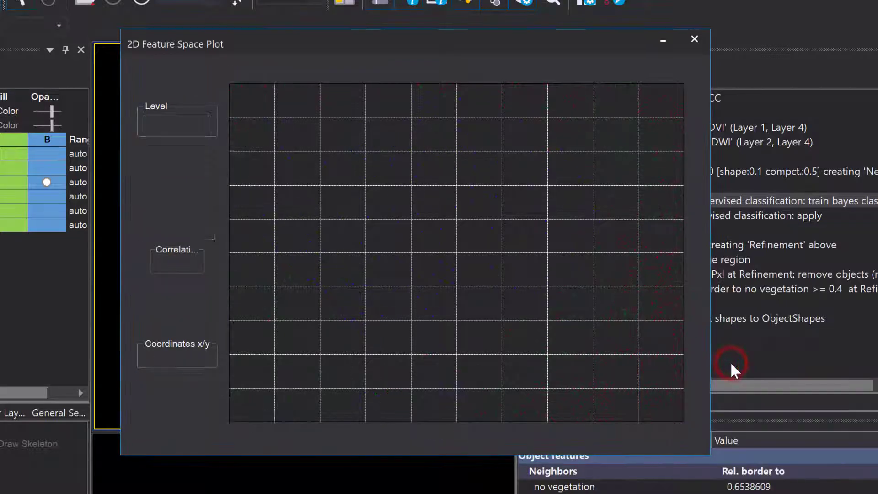
left_click(187, 295)
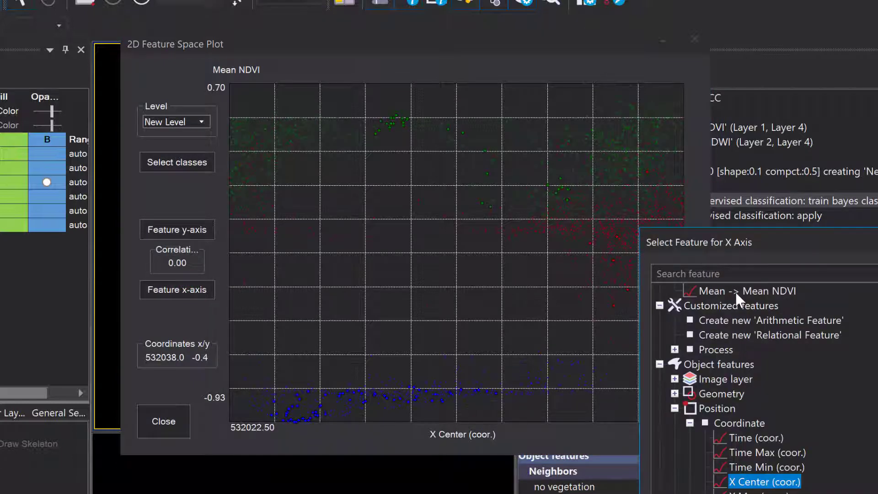
scroll(797, 408, "up", 3)
double_click(772, 364)
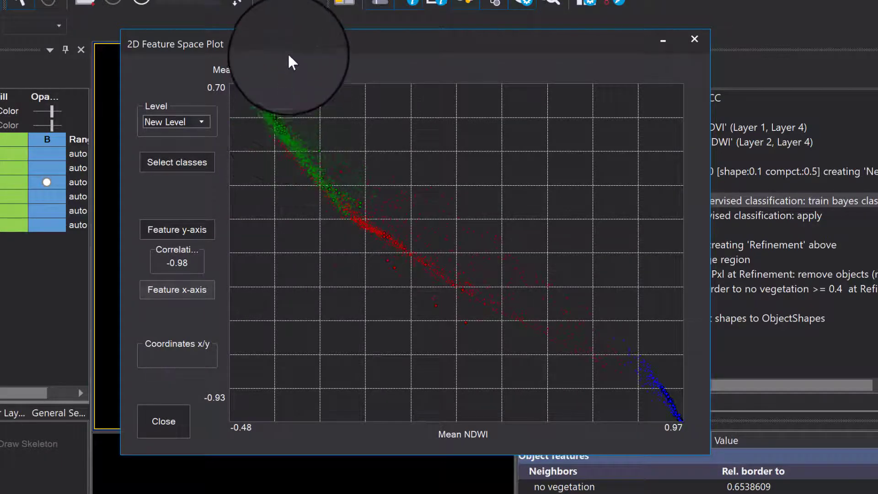
left_click(288, 49)
left_click(291, 54)
left_click(288, 36)
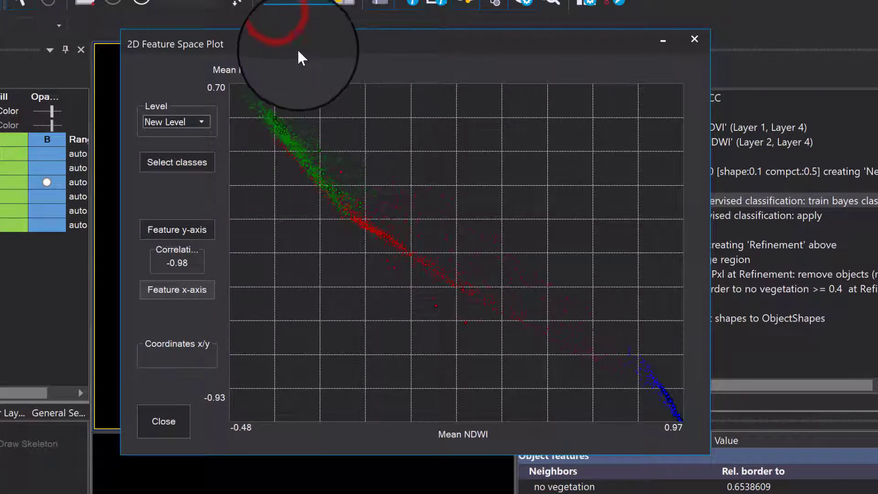
Close the 2D Feature Space Plot and save the rule set as supervised_classification_manual.
left_click_drag(298, 52, 350, 98)
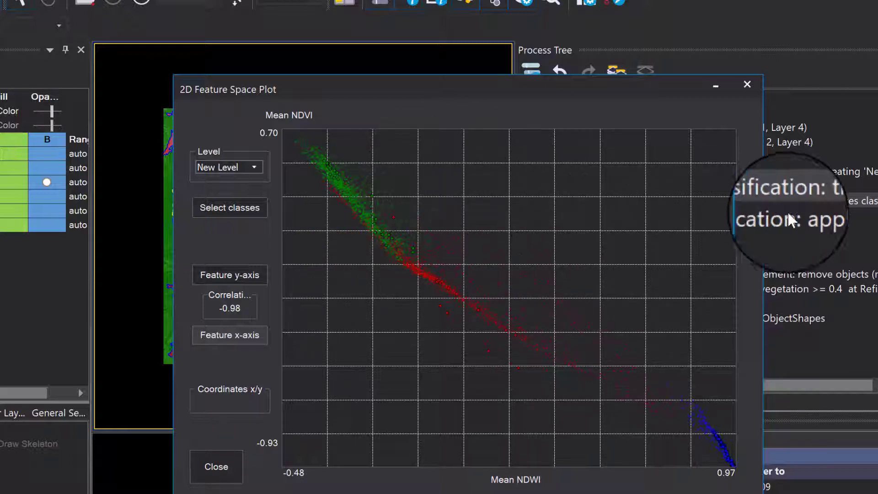
left_click(745, 87)
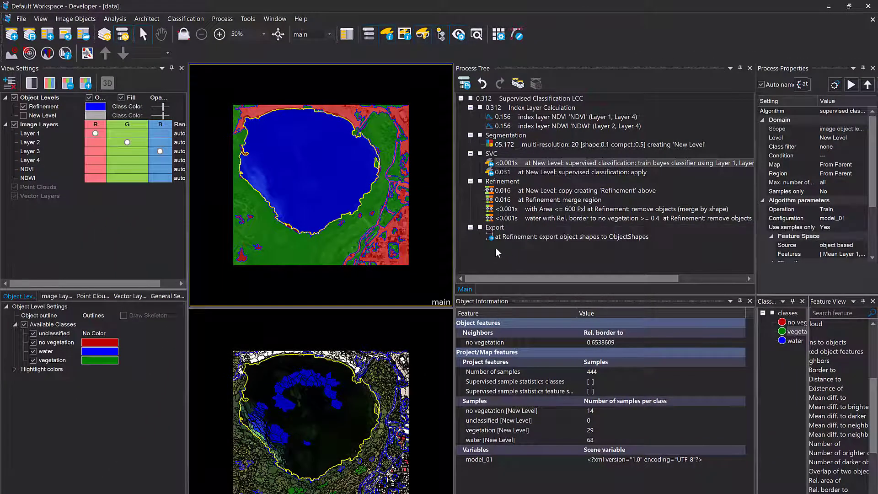
right_click(498, 253)
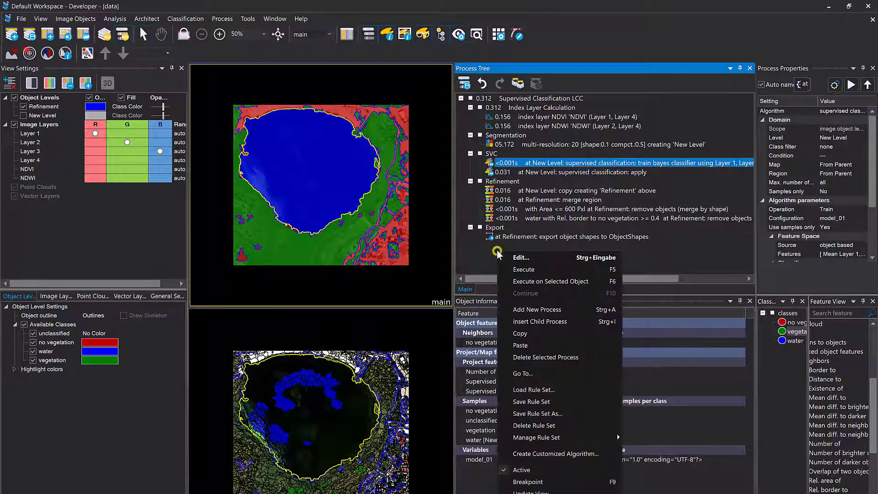
left_click(457, 246)
right_click(474, 254)
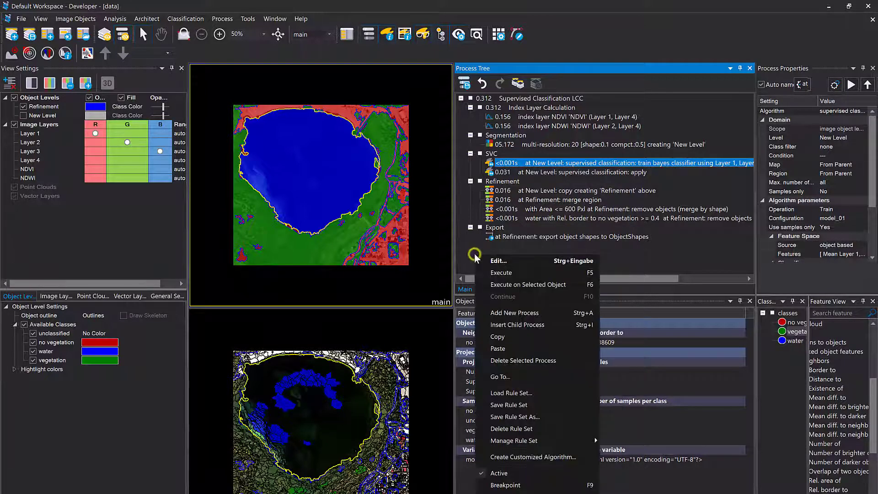
left_click(553, 418)
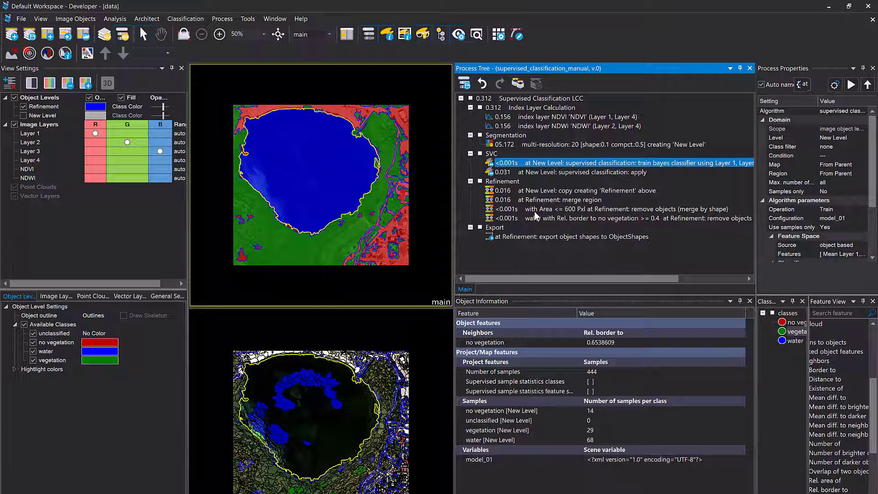
Delete the Refinement and New Level object levels from the project.
left_click(47, 109)
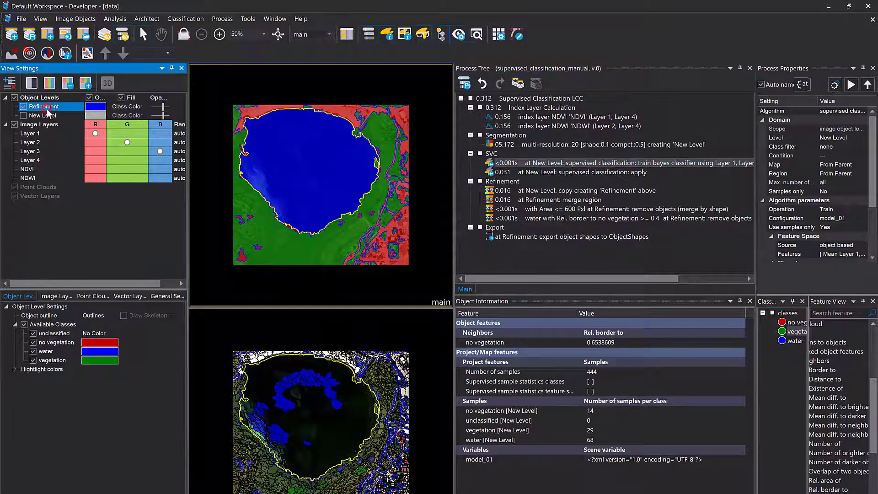
key("Delete")
key("Return")
key("Delete")
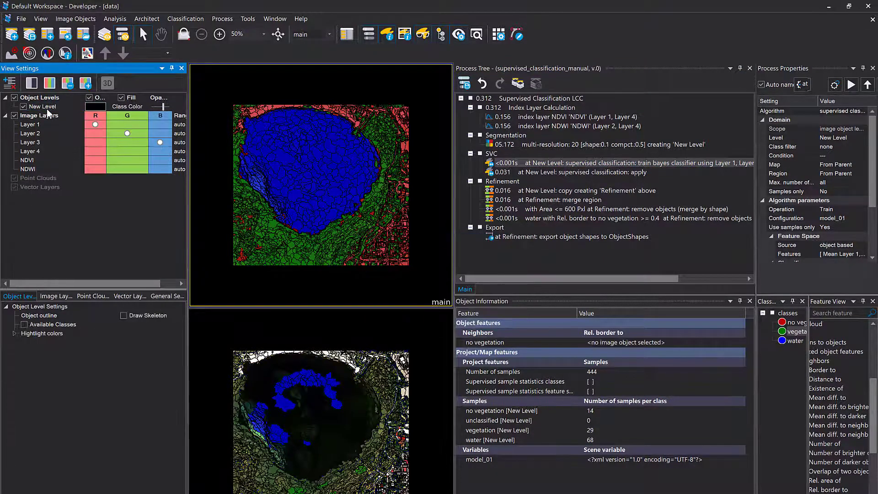
key("Return")
Remove the NDVI and NDWI image layers from the project.
left_click(29, 152)
key("Delete")
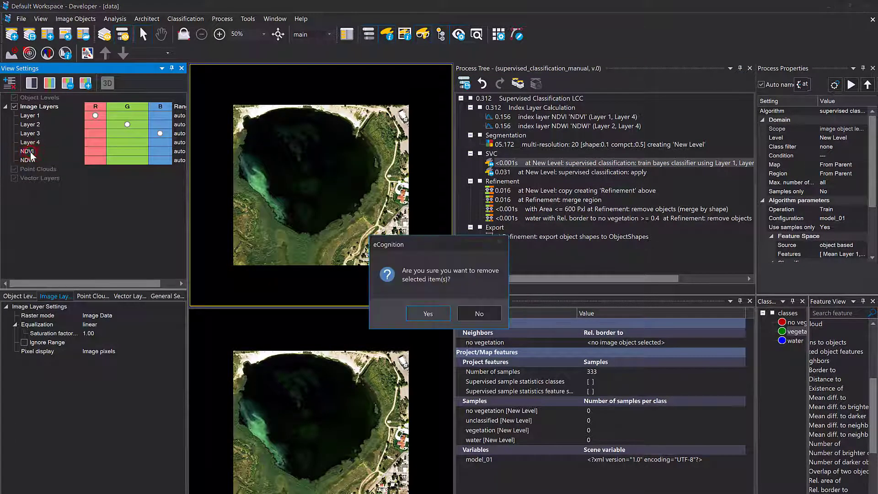
key("Return")
left_click(31, 152)
key("Delete")
key("Return")
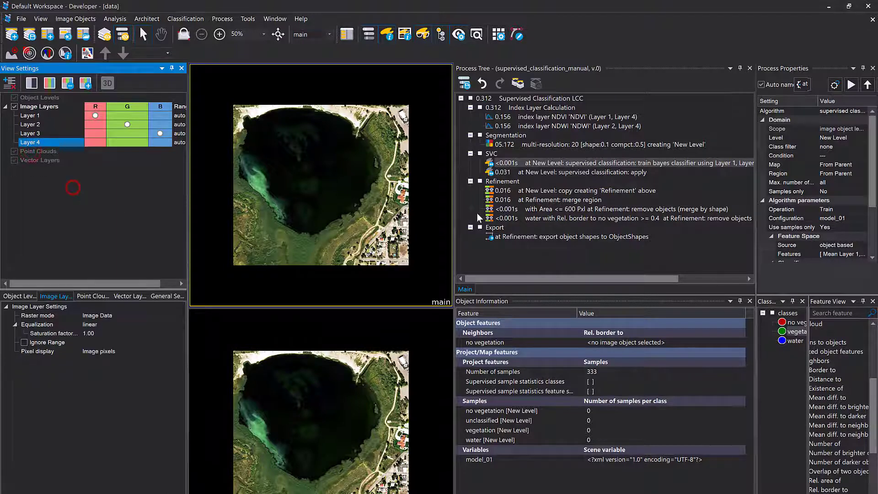
Add a parent process named Samples between Segmentation and SVC in the rule set.
left_click(498, 136)
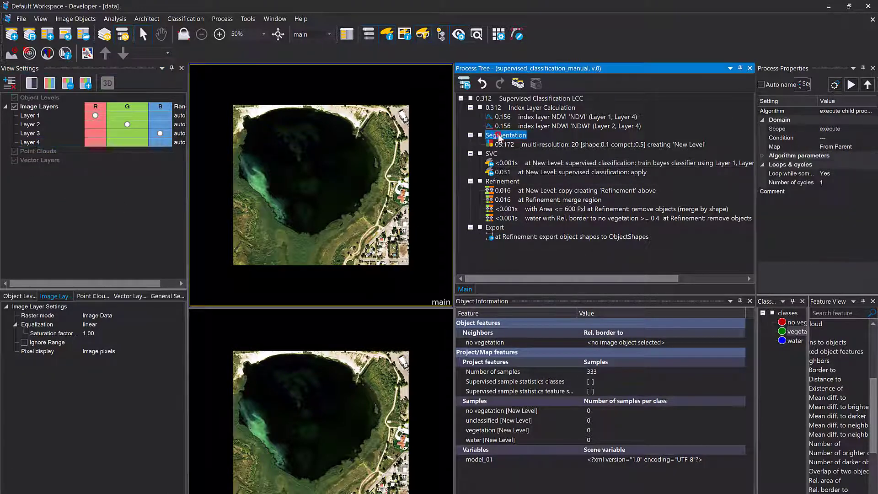
key("ctrl+Return")
left_click(310, 143)
type("do")
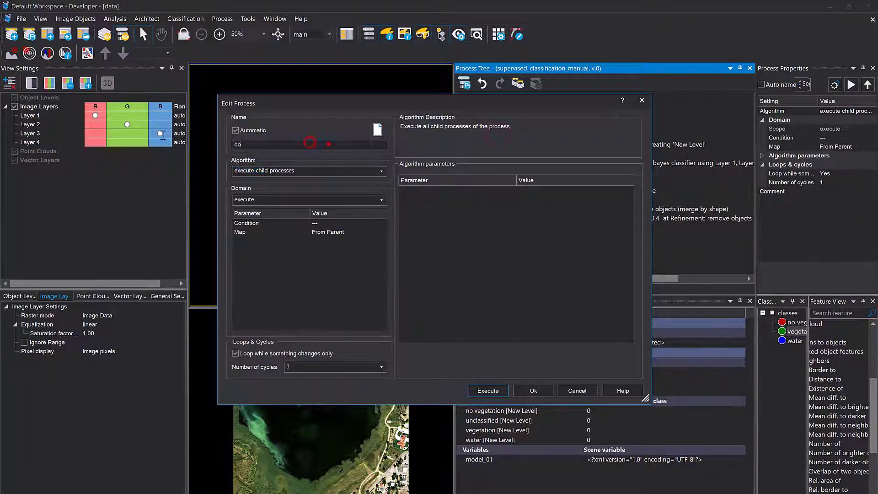
key("BackSpace")
key("BackSpace")
type("Samples")
left_click(524, 392)
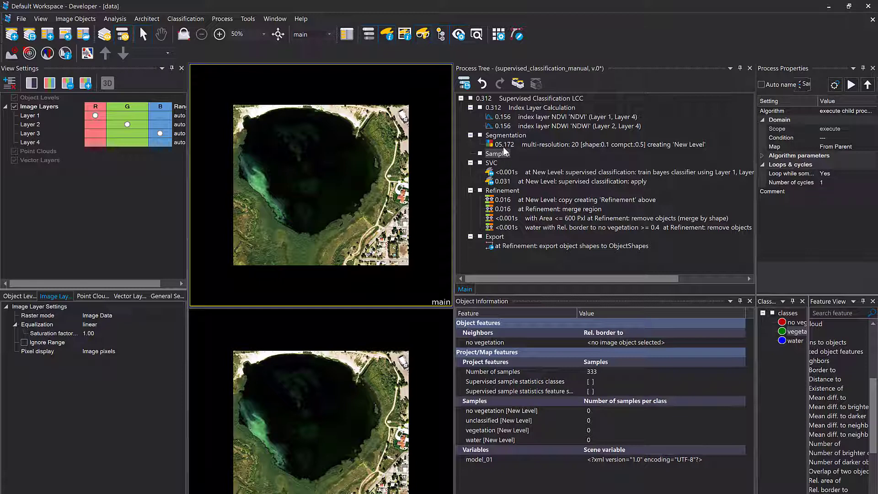
Execute the Index Layer Calculation and Segmentation processes to recreate the index layers and New Level.
right_click(504, 108)
left_click(521, 127)
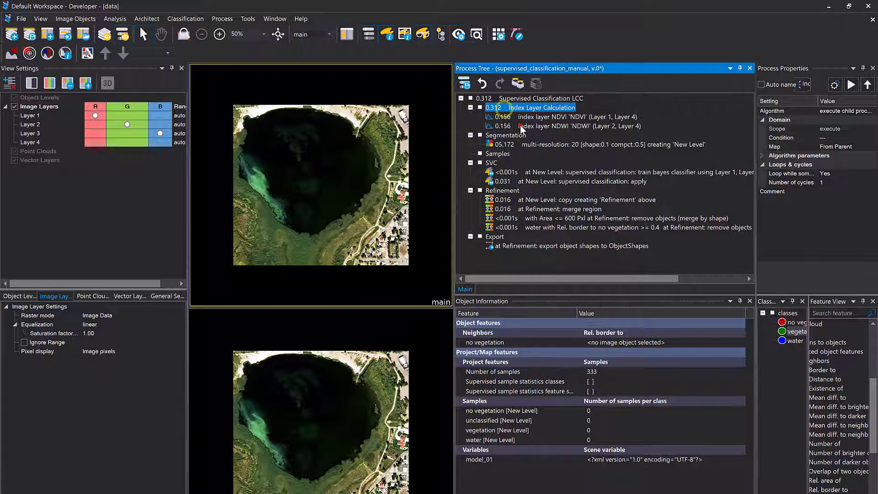
right_click(503, 136)
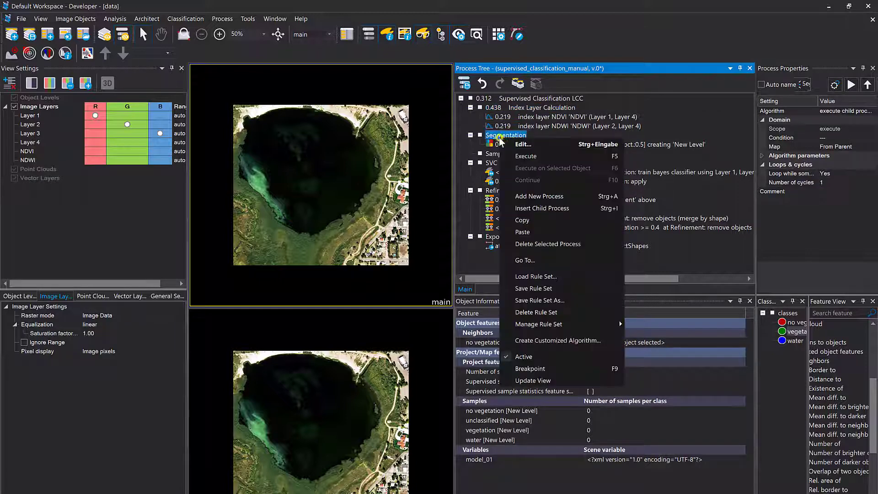
left_click(521, 157)
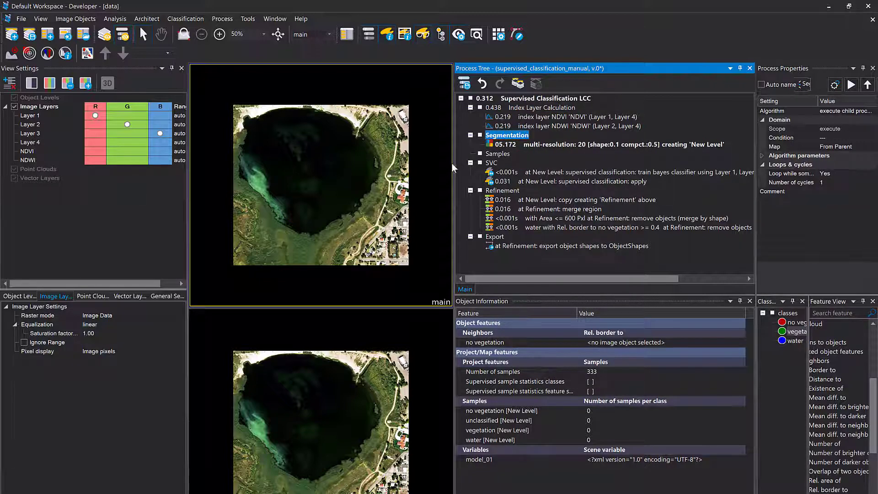
Insert a child process under Samples with the create/modify project algorithm and load the calibration sample file as its thematic file.
left_click(503, 154)
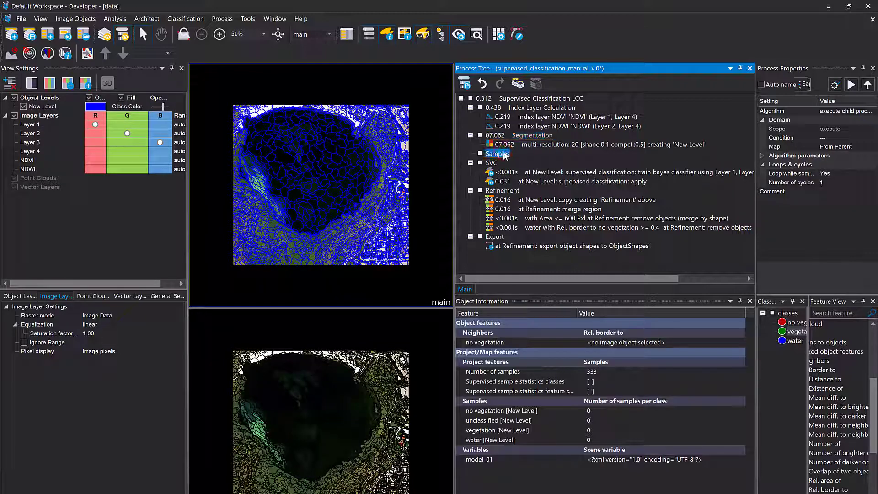
right_click(503, 155)
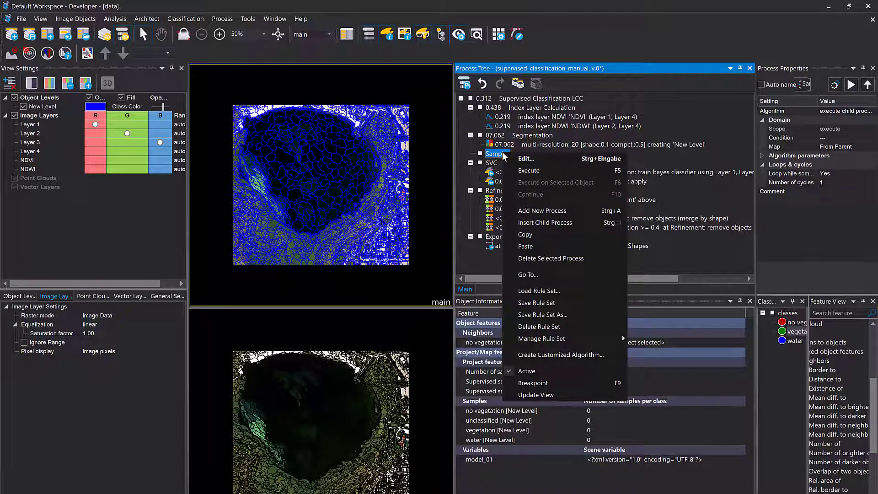
left_click(536, 224)
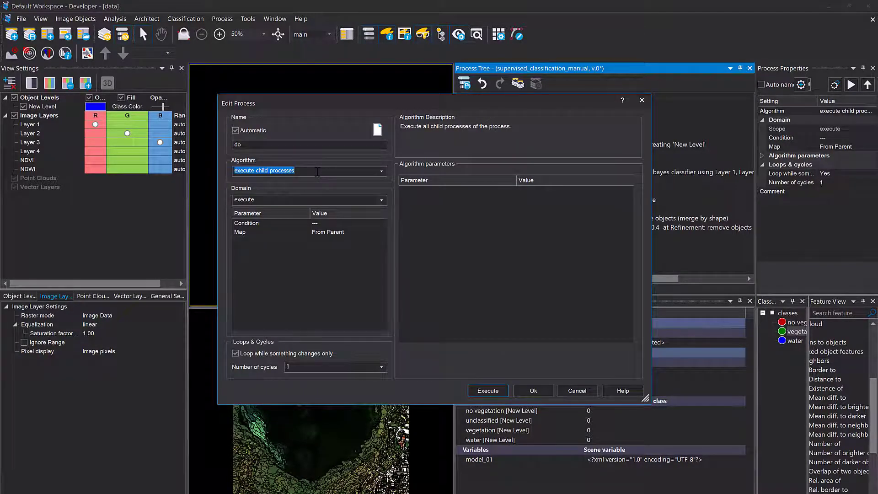
type("modi")
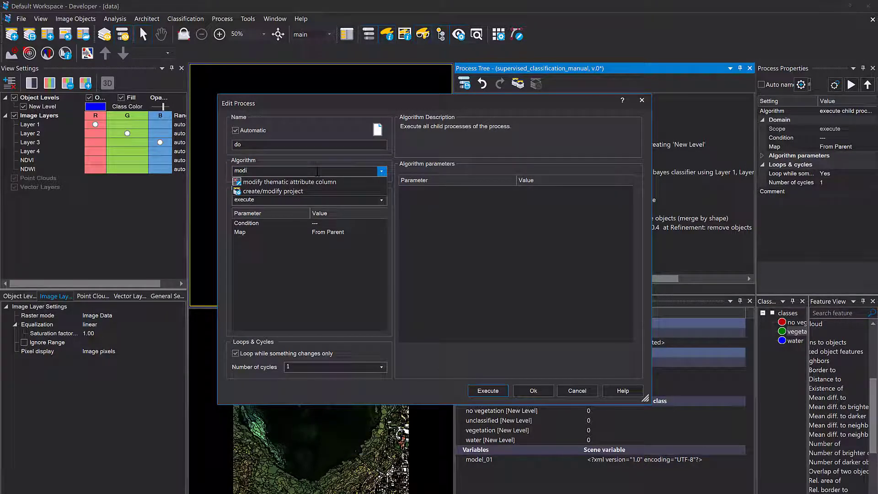
left_click(303, 191)
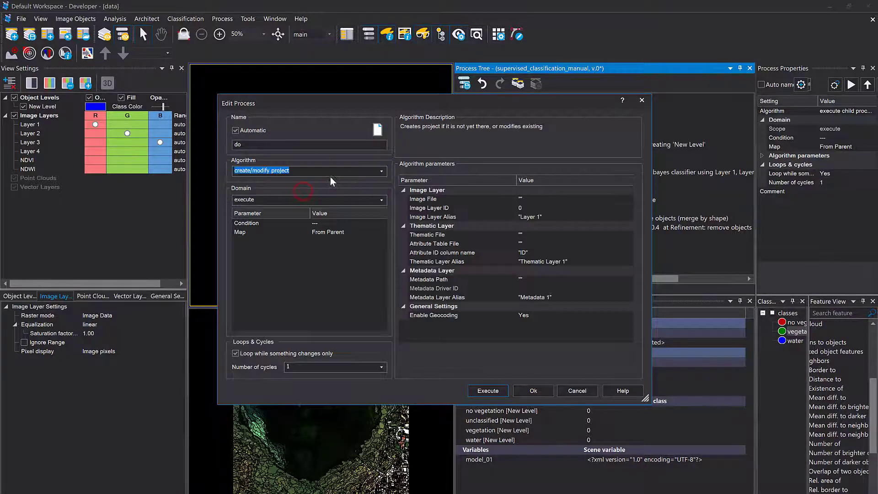
left_click(495, 237)
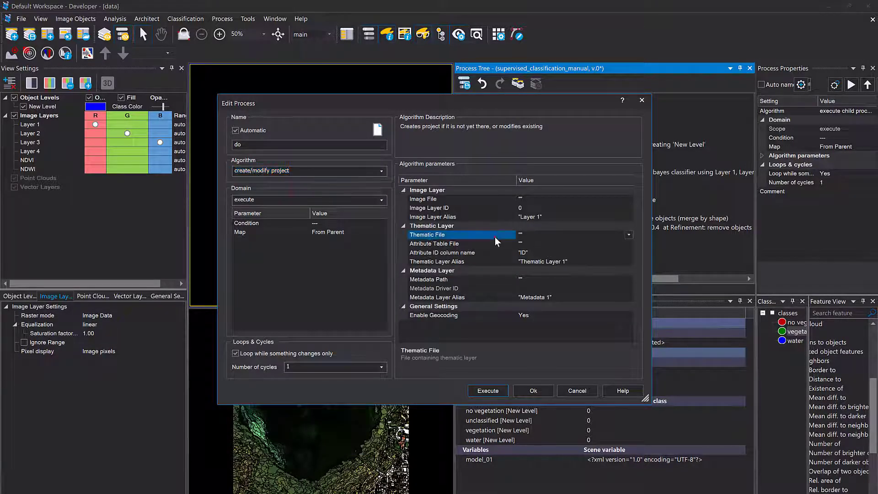
left_click(629, 234)
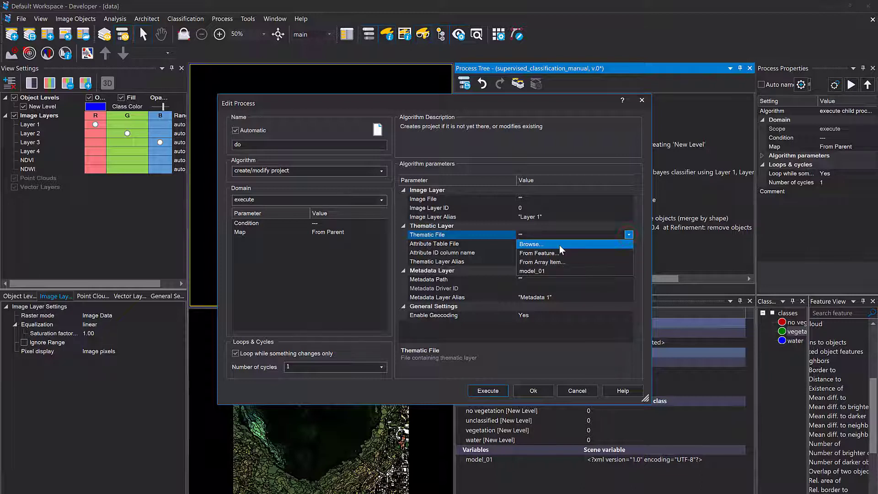
left_click(543, 243)
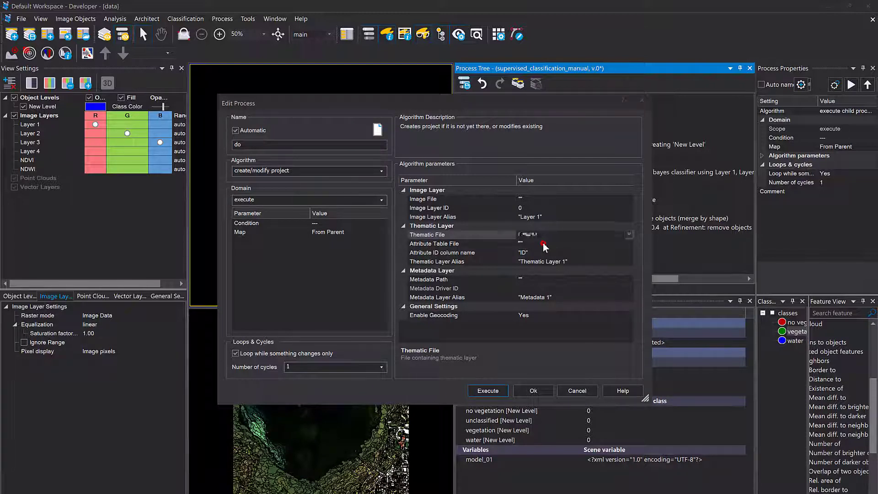
Set the thematic layer alias to Calibration and execute the create/modify project process.
left_click(566, 262)
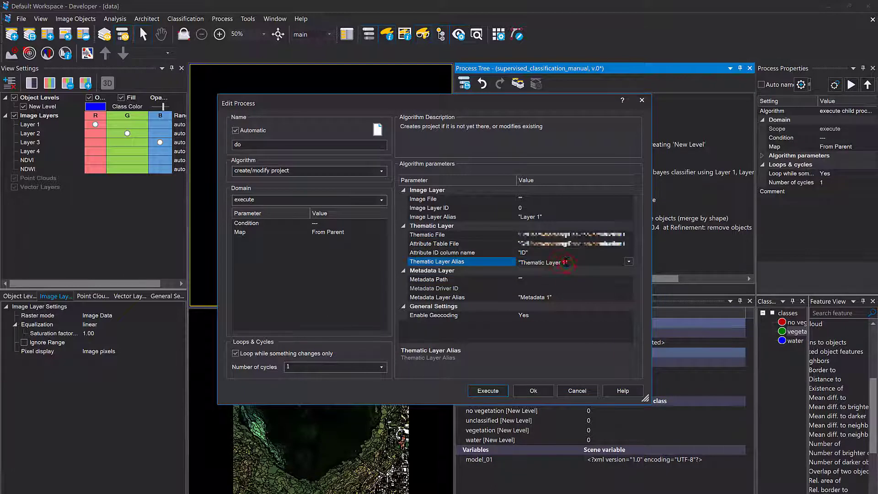
left_click_drag(566, 263, 521, 266)
type("Calibration")
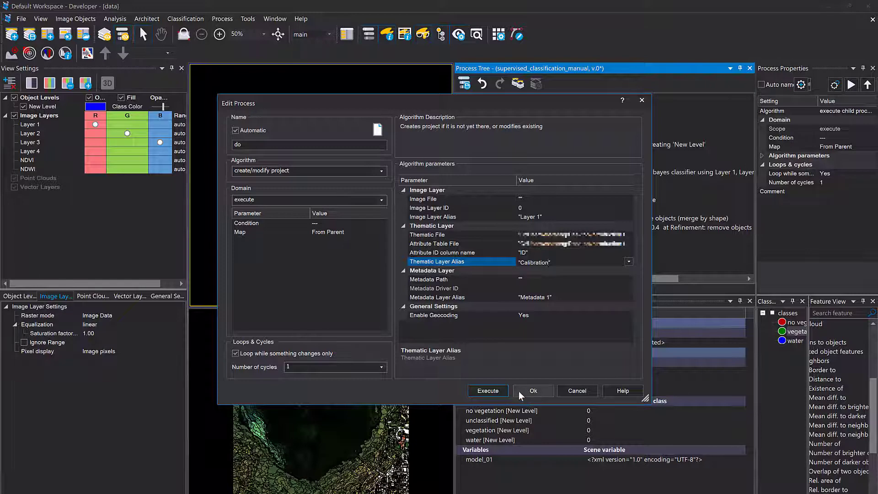
left_click(484, 392)
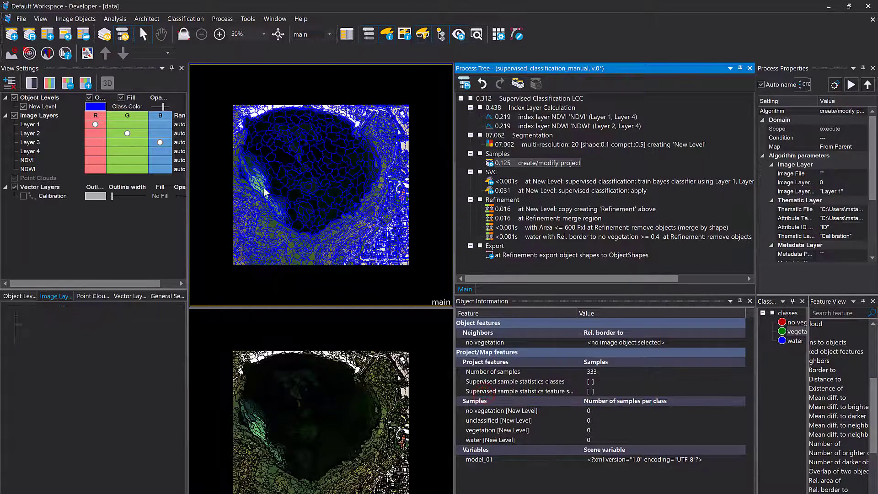
Show the Calibration vector layer with a thicker yellow outline so its sample points stand out over the image.
left_click(21, 197)
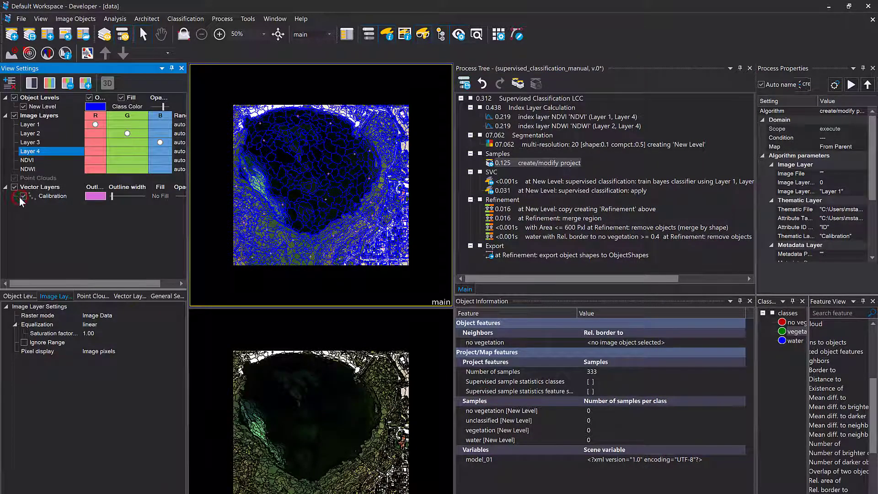
scroll(337, 182, "up", 3)
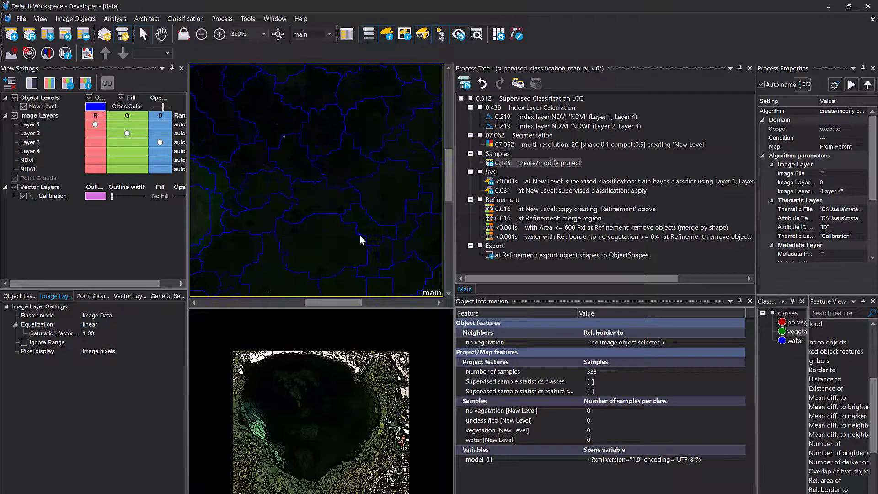
scroll(311, 180, "down", 1)
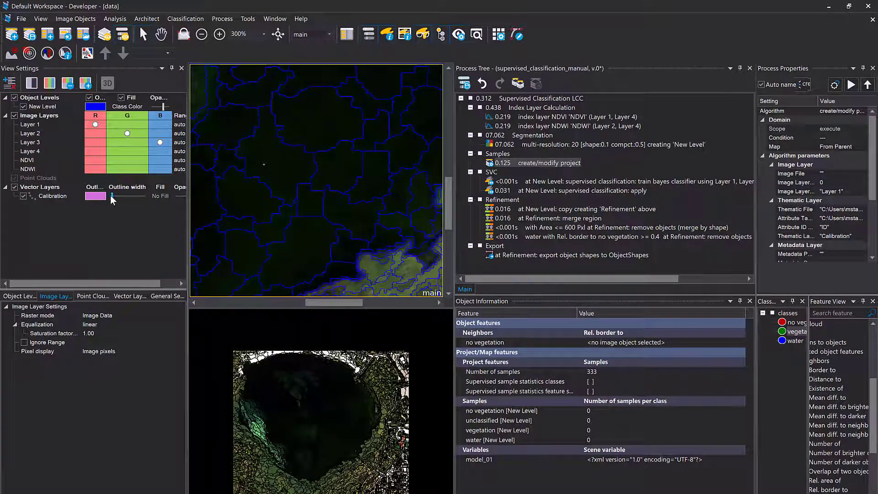
left_click_drag(111, 195, 119, 198)
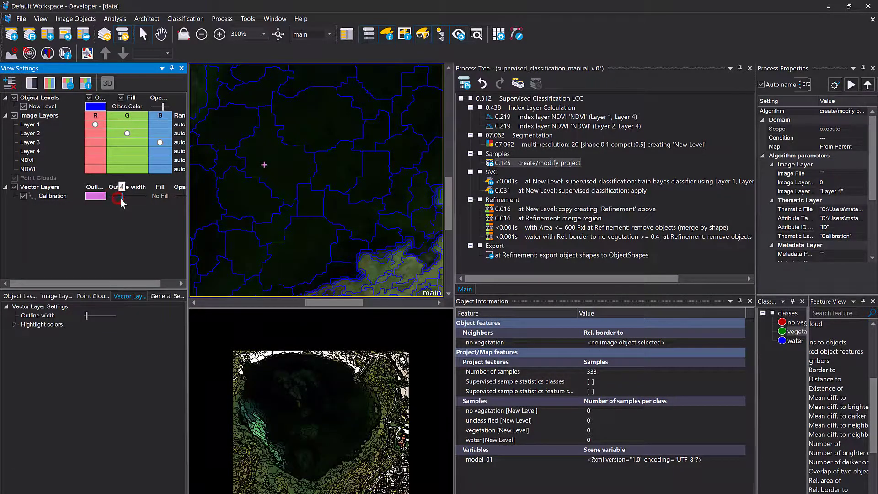
left_click(96, 196)
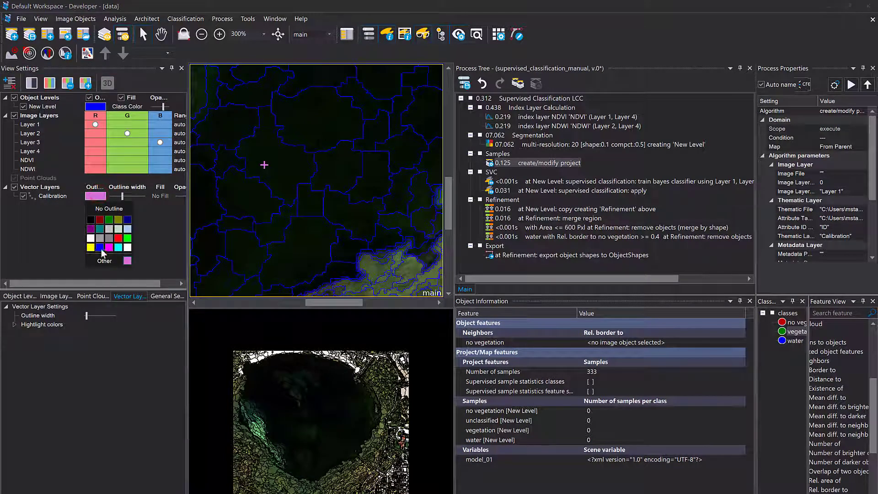
left_click(90, 247)
scroll(353, 187, "down", 2)
scroll(352, 185, "down", 4)
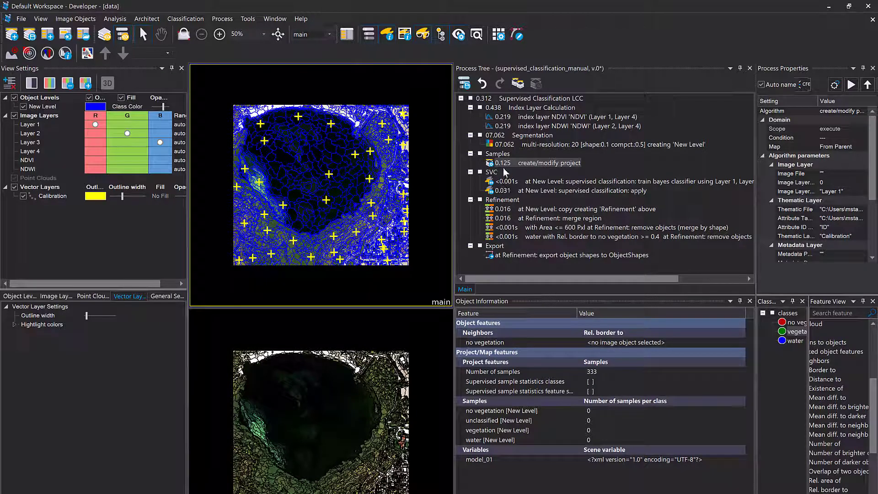
Add a process with the convert thematic objects to samples algorithm on New Level, using thematic layer Calibration and class name attribute Class_Cal.
key("ctrl+a")
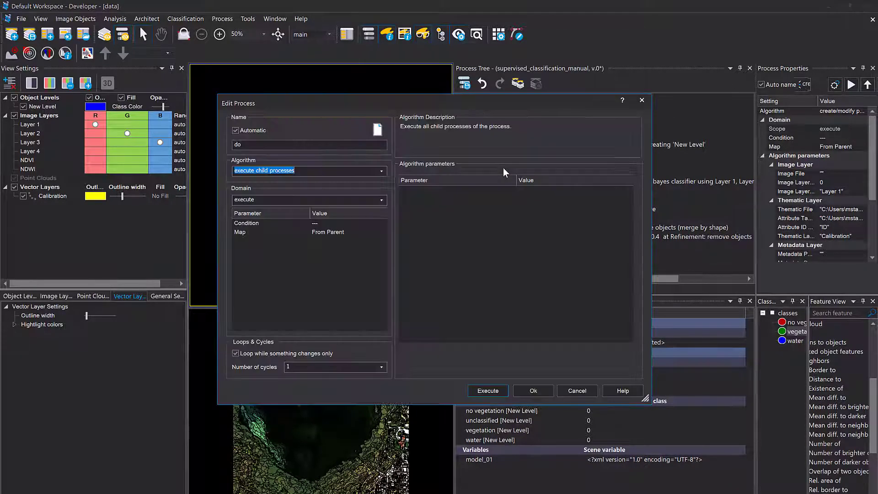
type("convert")
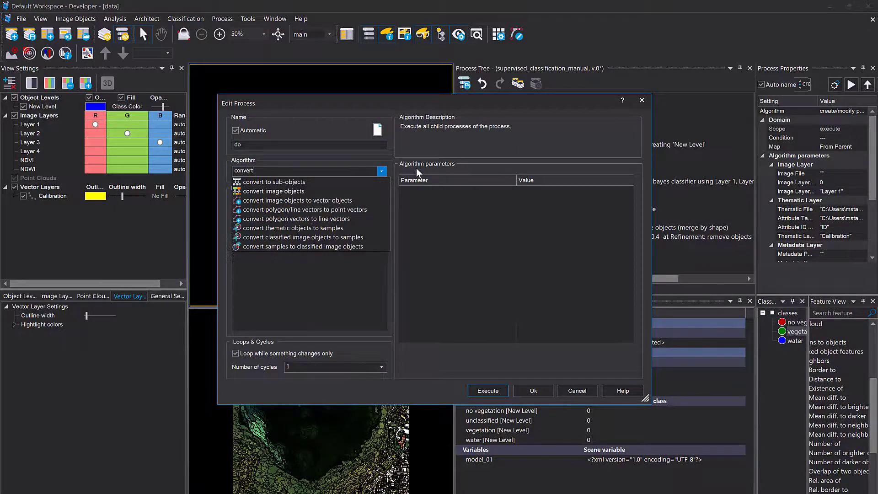
left_click(330, 232)
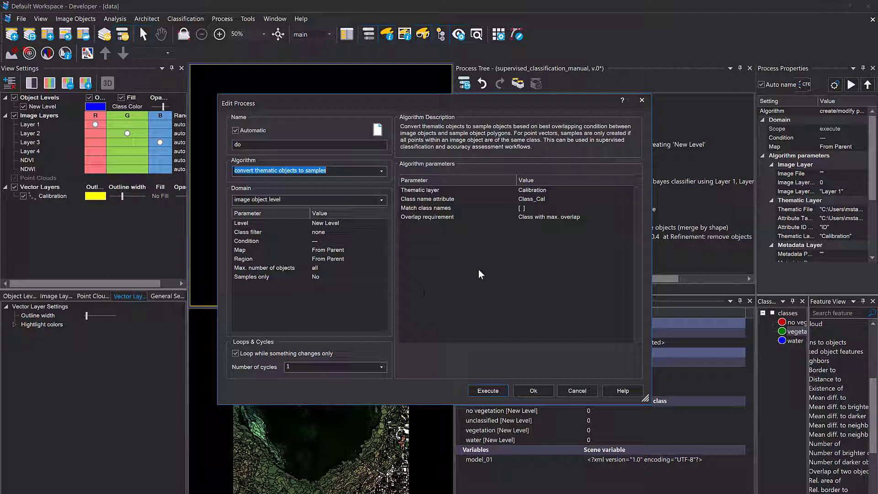
left_click(599, 214)
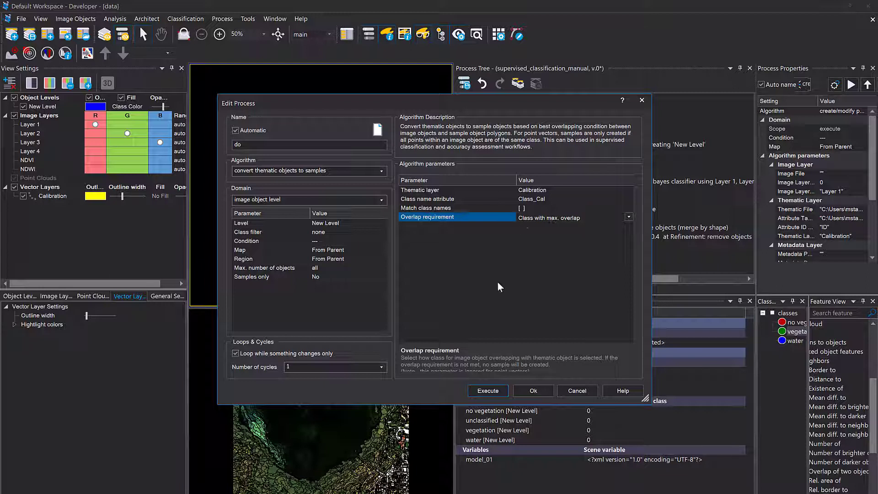
left_click(460, 289)
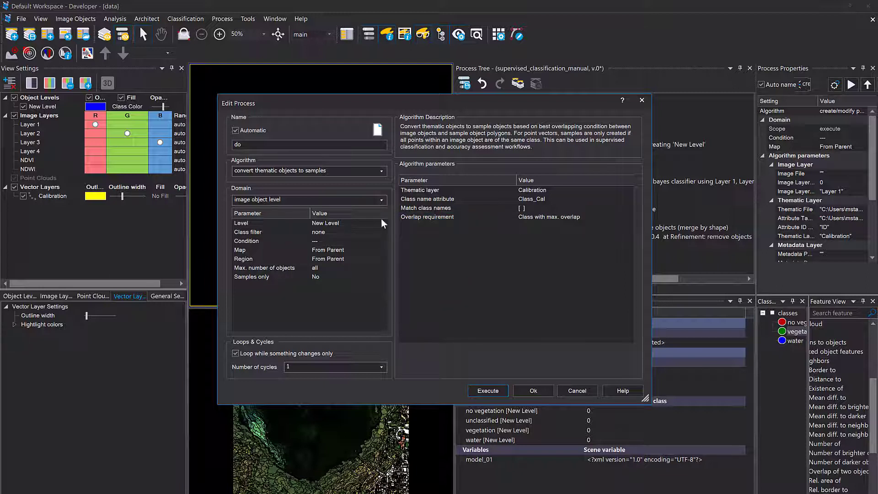
left_click(584, 191)
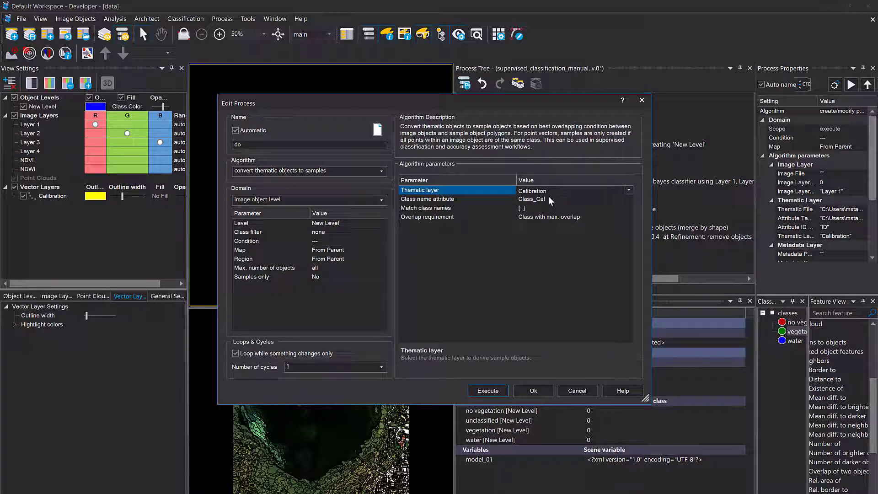
left_click(485, 200)
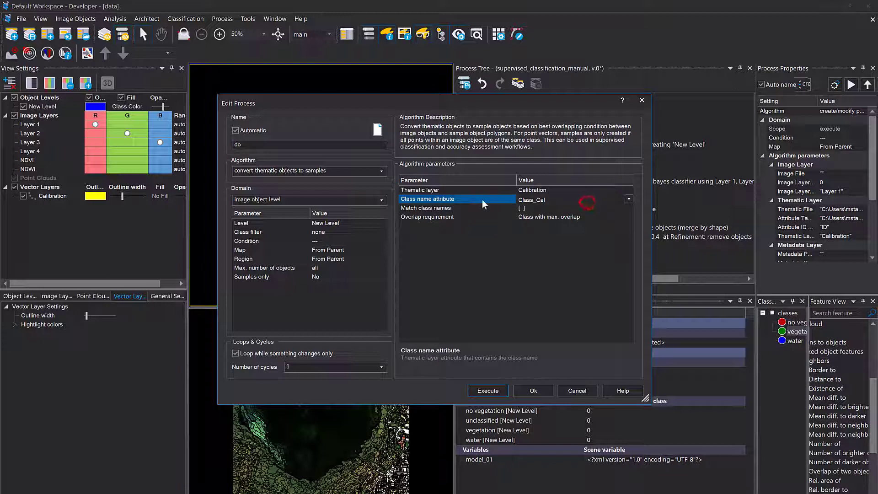
left_click(630, 199)
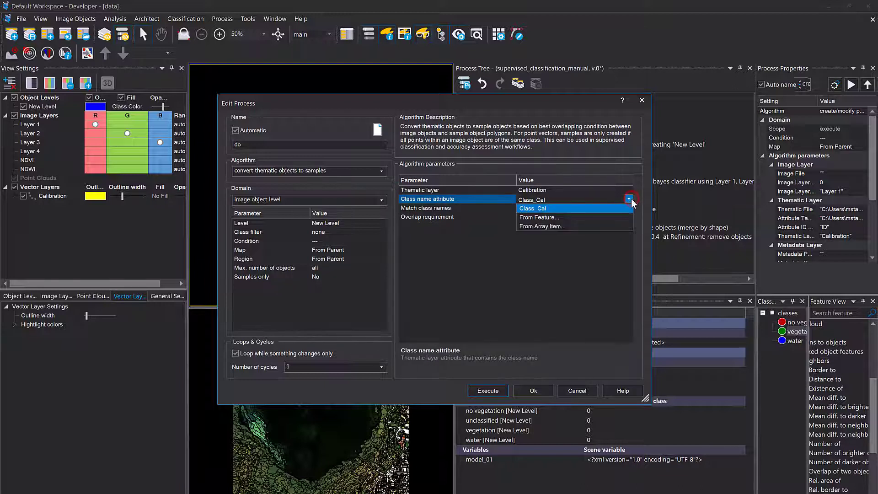
left_click(586, 208)
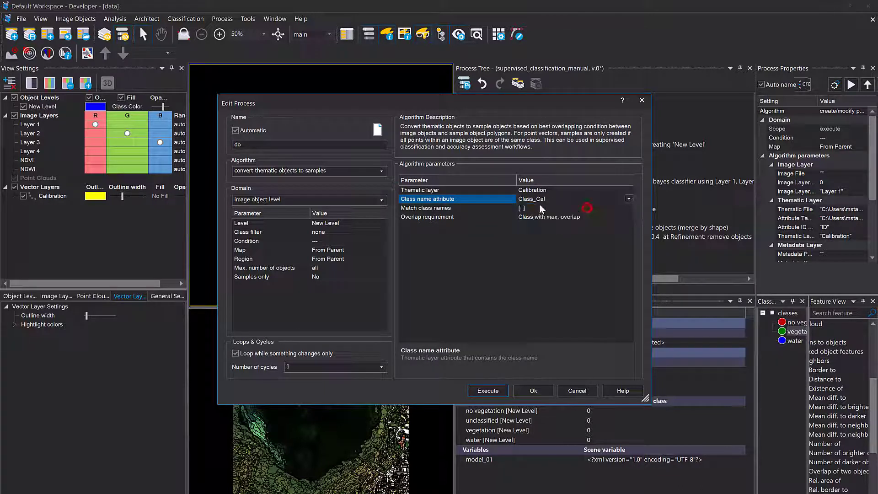
In the process's class name matching, keep water mapped to water and map Vegetation to the vegetation class.
left_click(546, 208)
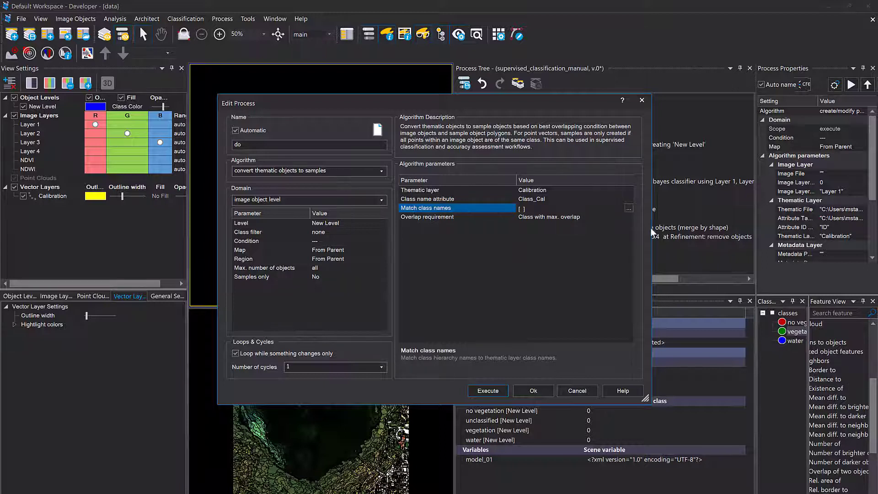
left_click(629, 209)
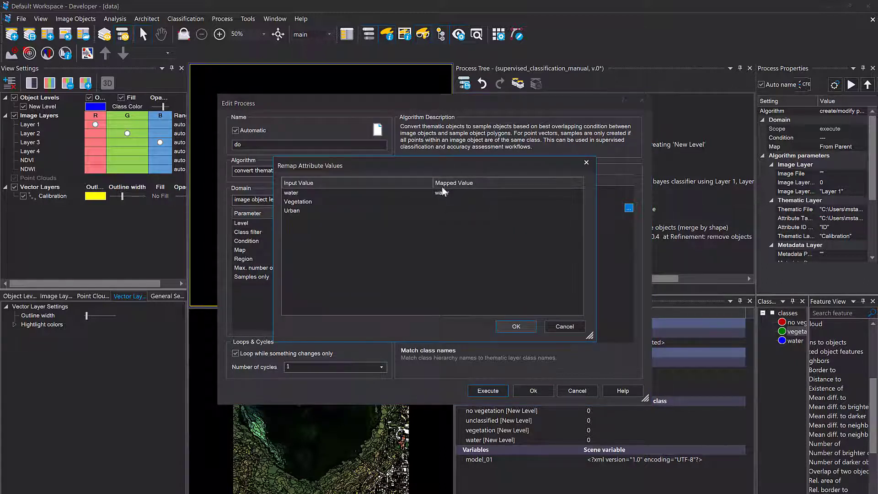
left_click(294, 193)
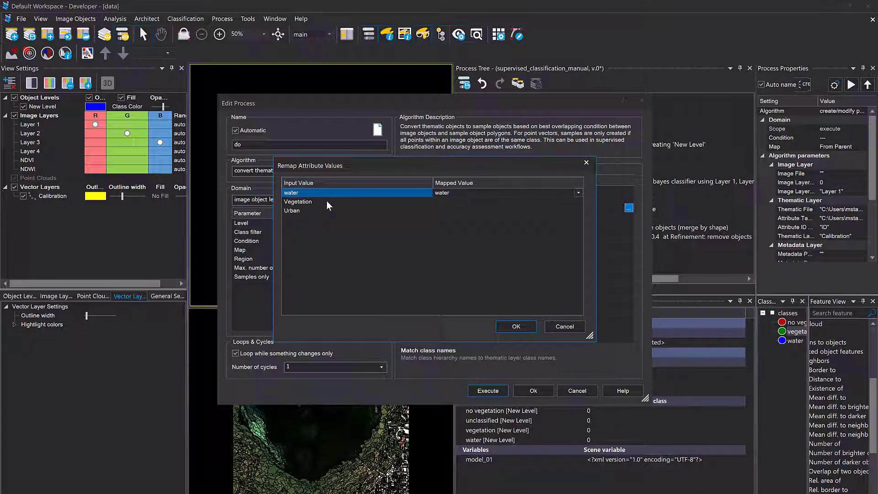
left_click(461, 191)
left_click(461, 193)
left_click(333, 201)
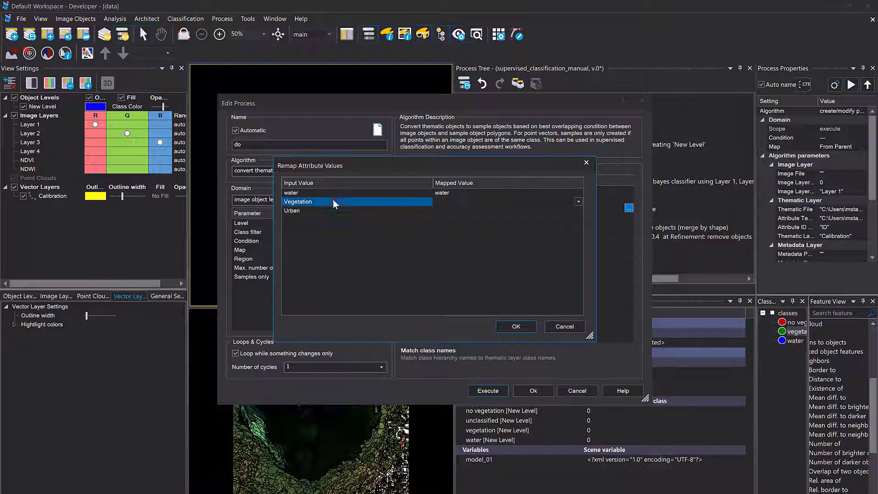
left_click(578, 201)
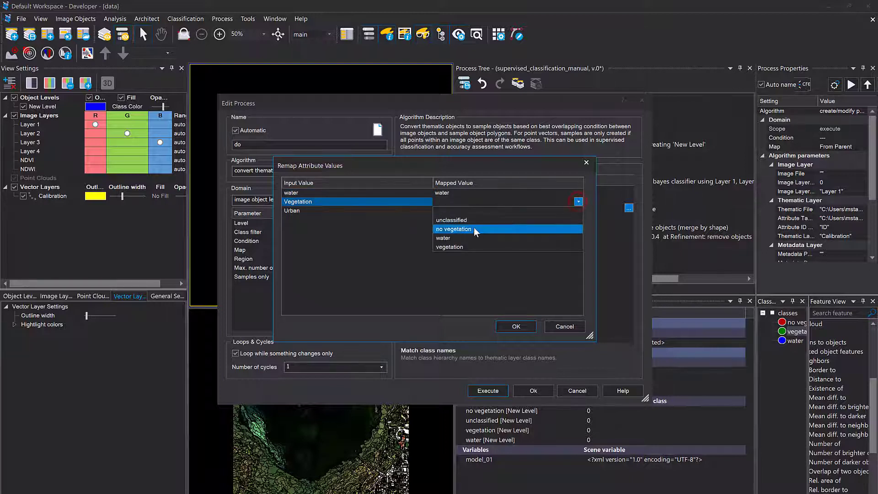
left_click(464, 246)
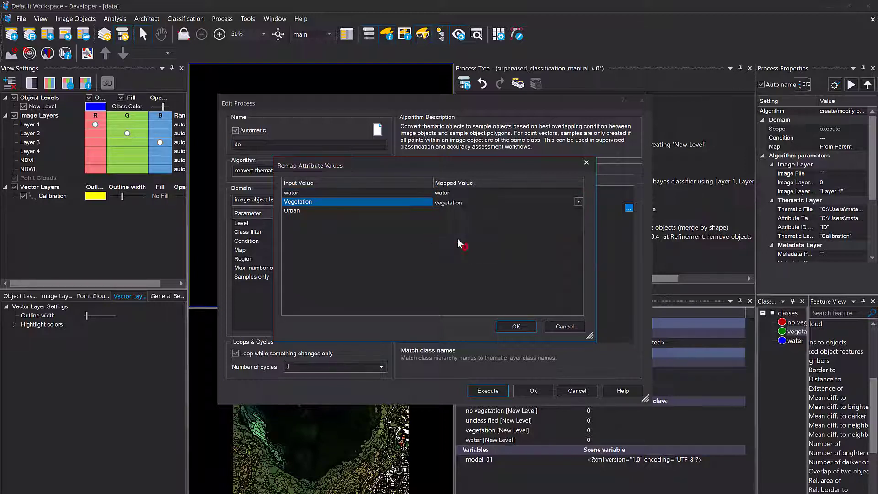
Map the Urban input value to no vegetation and execute the convert thematic objects to samples process.
left_click(461, 215)
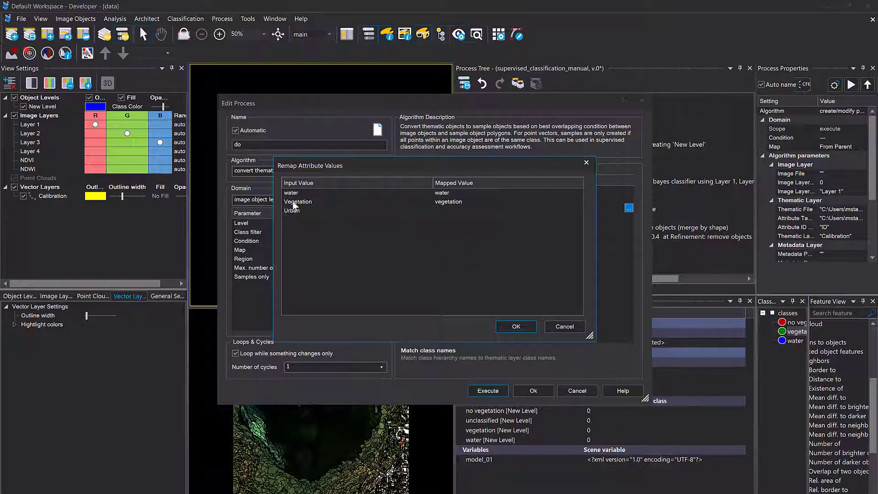
left_click(570, 212)
left_click(577, 211)
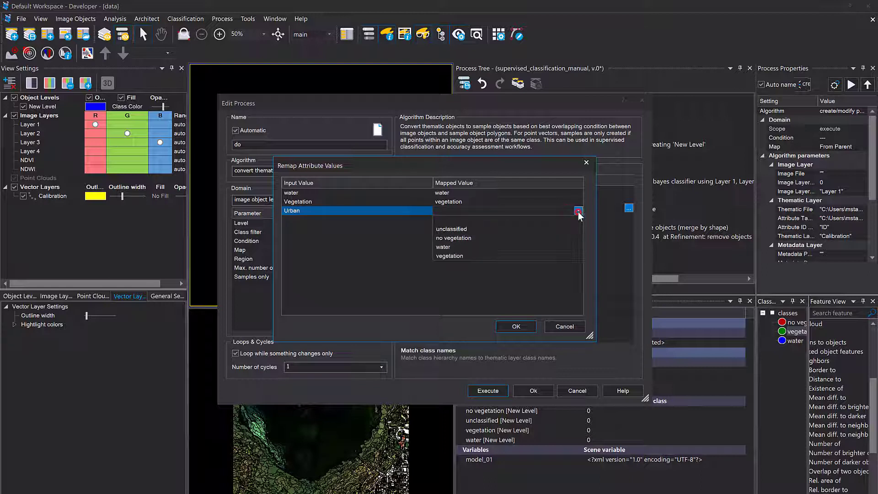
left_click(485, 234)
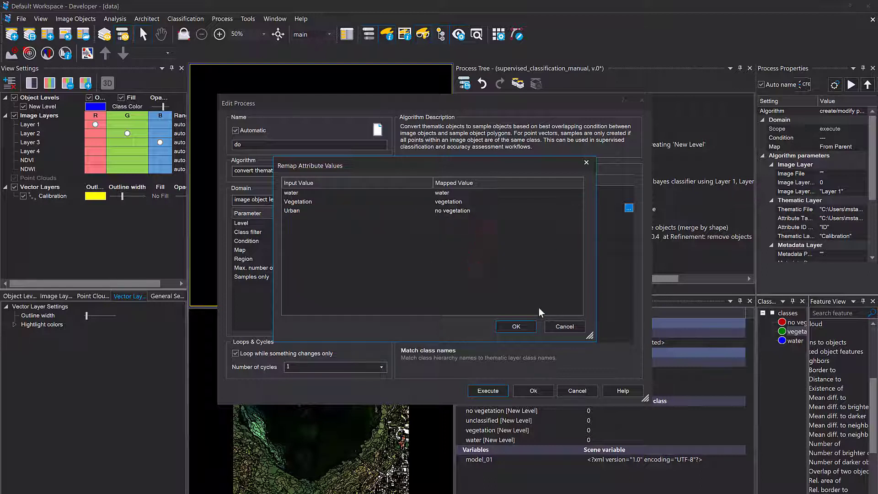
left_click(529, 326)
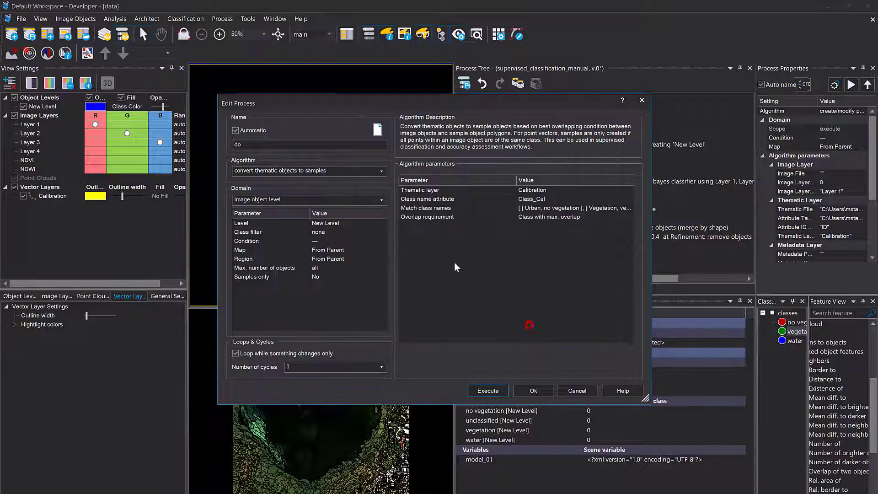
left_click(493, 389)
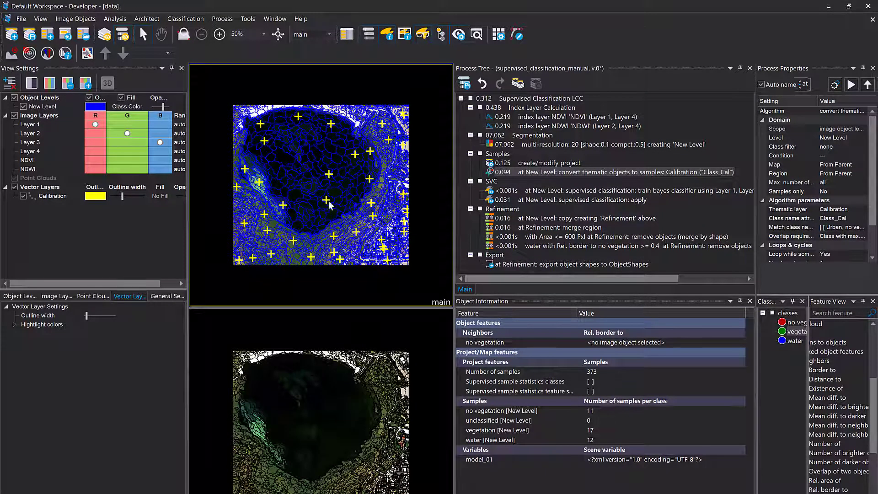
Fill the New Level objects by Samples in the lower view, zoomed to 100%.
left_click(337, 402)
scroll(336, 400, "up", 1)
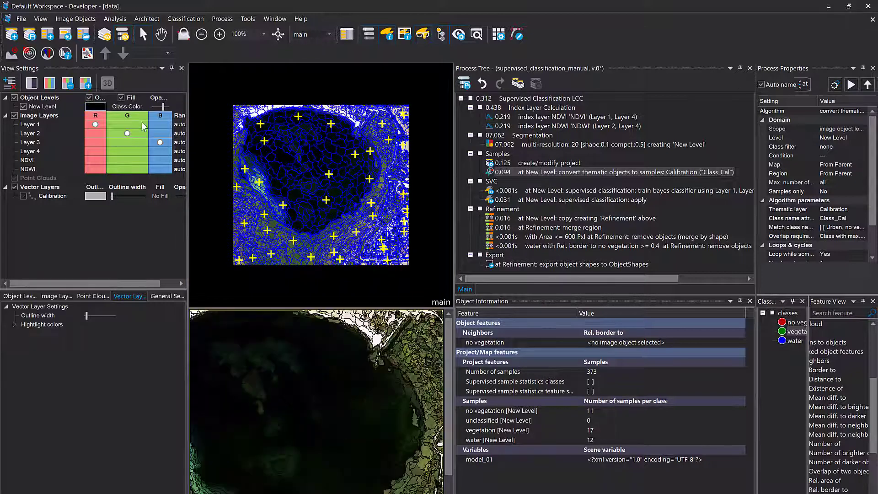
left_click(139, 106)
left_click(124, 133)
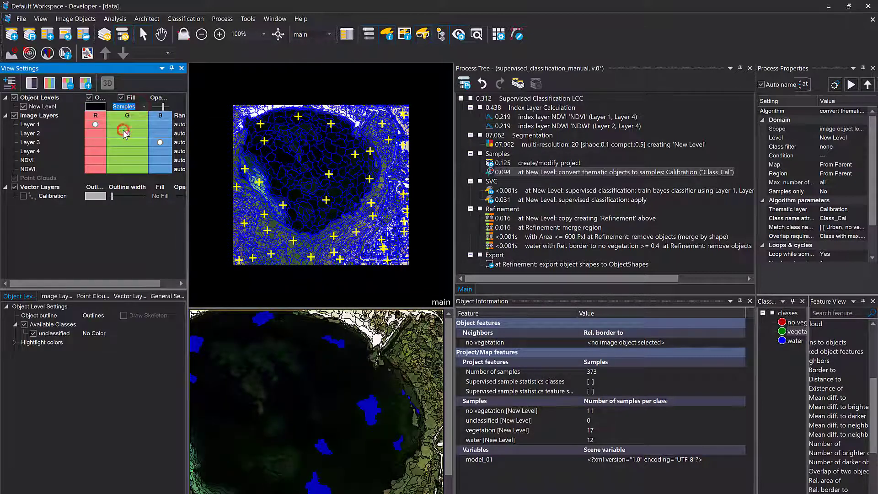
scroll(334, 469, "up", 2)
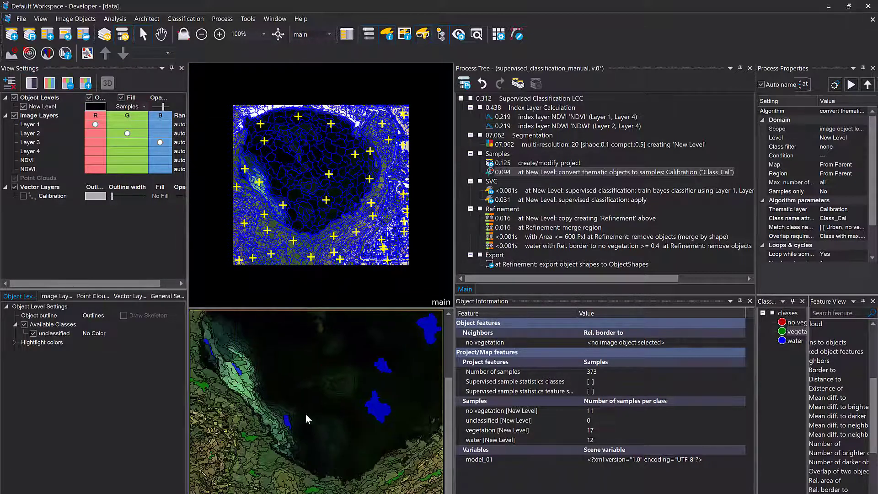
Show the Calibration vector layer in the lower view and compare its points with the sample objects around the lake.
left_click(23, 197)
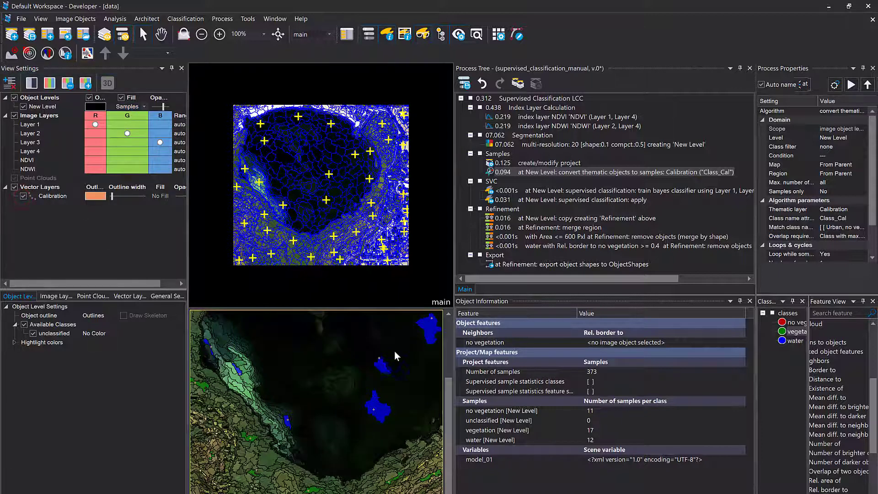
scroll(393, 353, "up", 1)
scroll(406, 392, "down", 1)
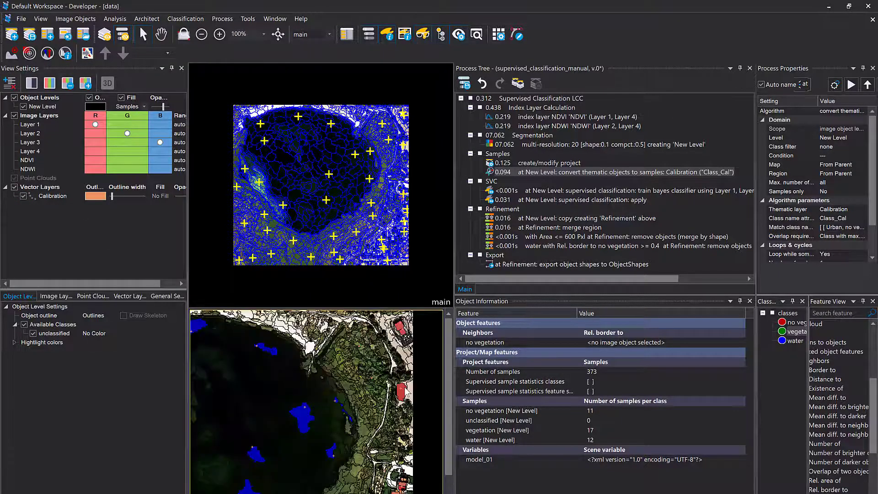
scroll(406, 391, "up", 1)
scroll(406, 391, "down", 1)
left_click_drag(405, 391, 314, 388)
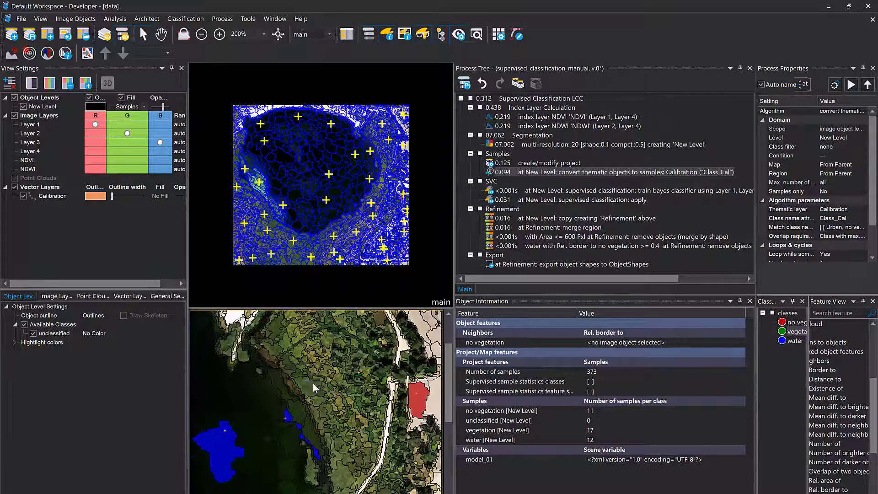
Change the classifier type of the supervised classification training process to SVM and execute the SVC processes.
right_click(492, 182)
left_click(526, 191)
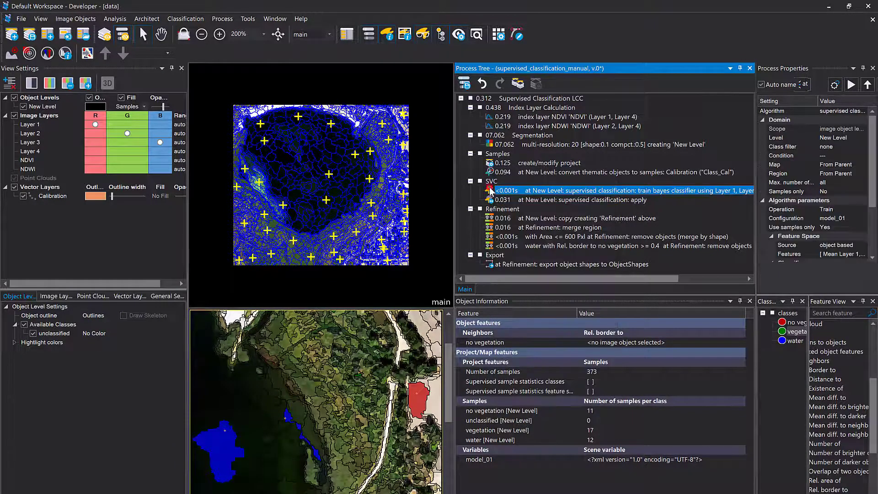
double_click(526, 191)
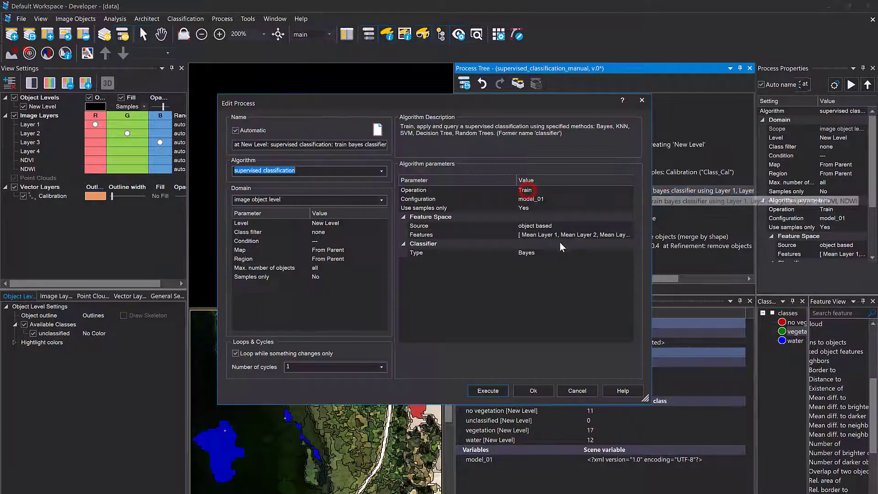
left_click(628, 253)
left_click(575, 279)
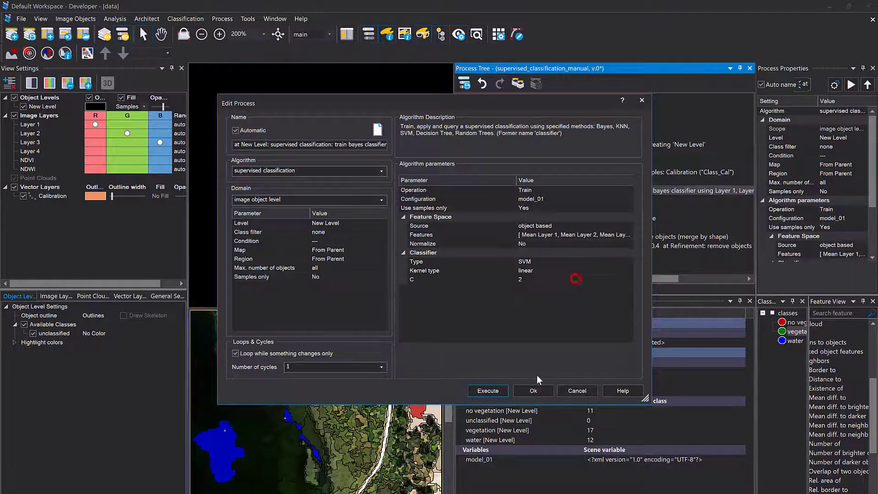
left_click(533, 390)
left_click(533, 391)
right_click(493, 181)
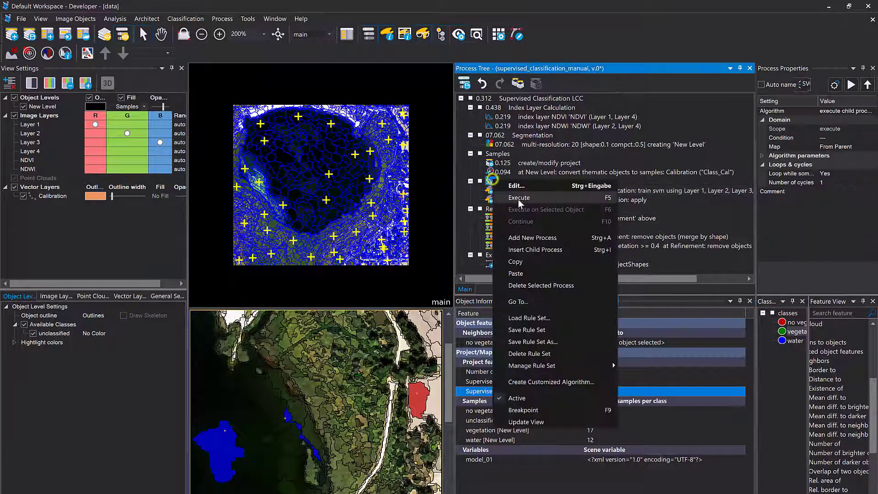
left_click(517, 200)
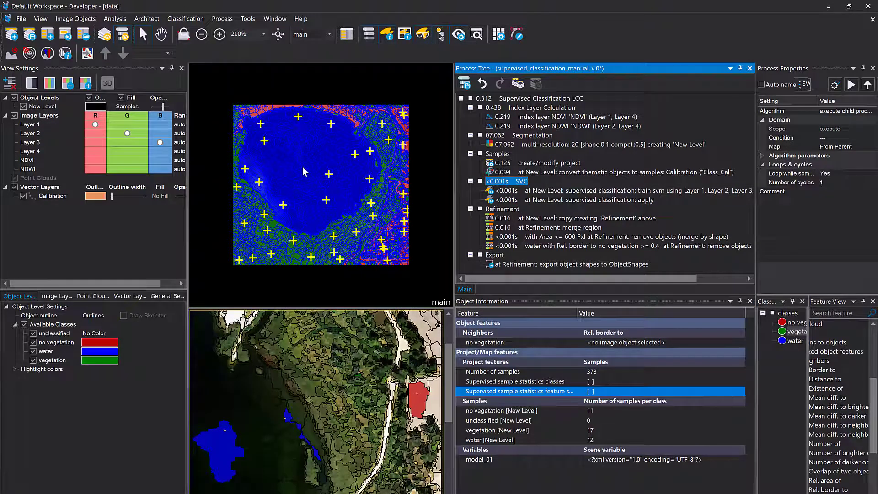
Execute the Refinement processes and hide New Level in both views.
right_click(515, 212)
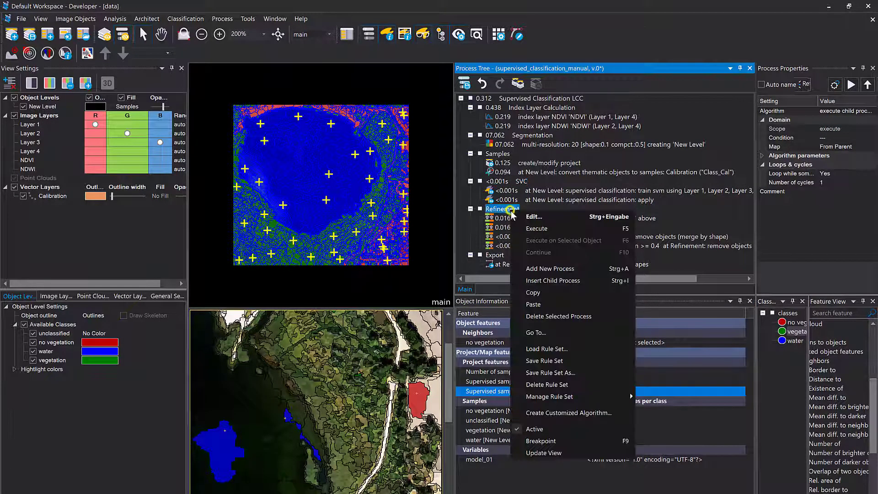
left_click(517, 236)
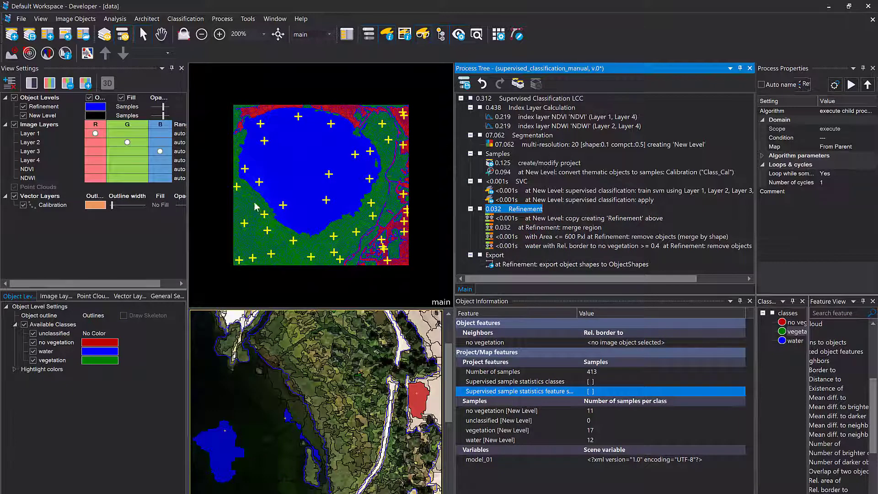
left_click(24, 115)
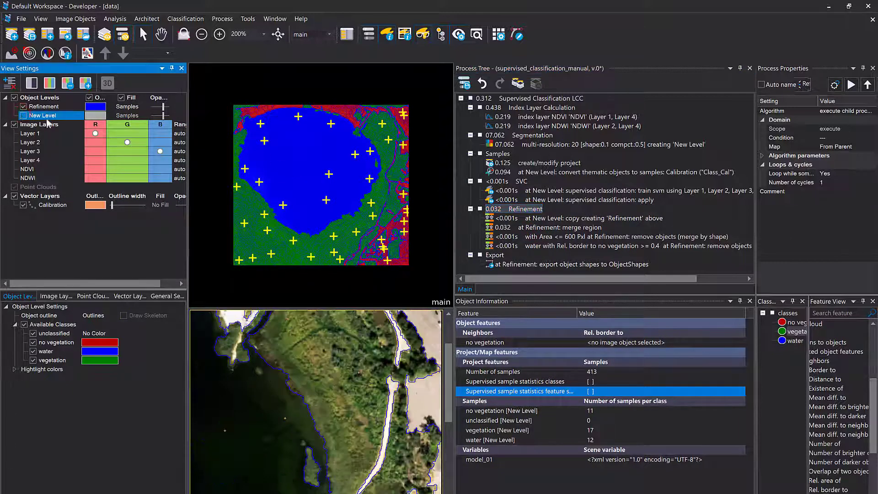
left_click(278, 175)
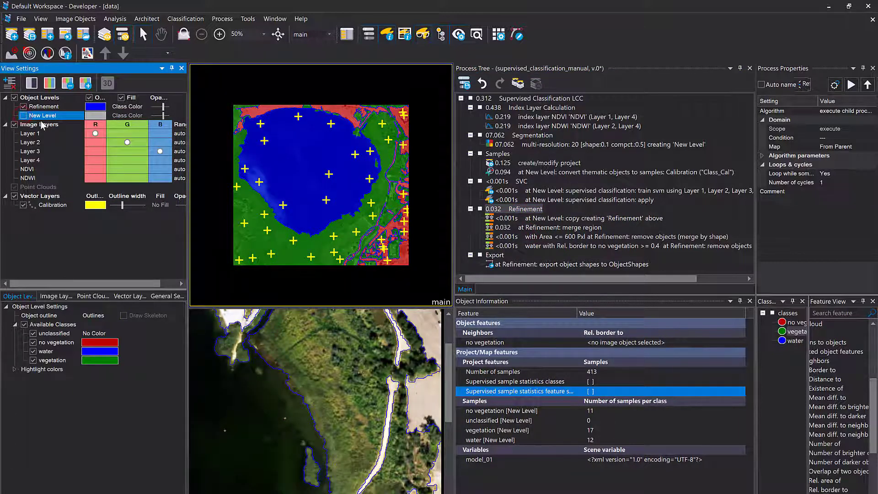
Set the outline color of the Refinement object level to black.
left_click(89, 106)
left_click(91, 130)
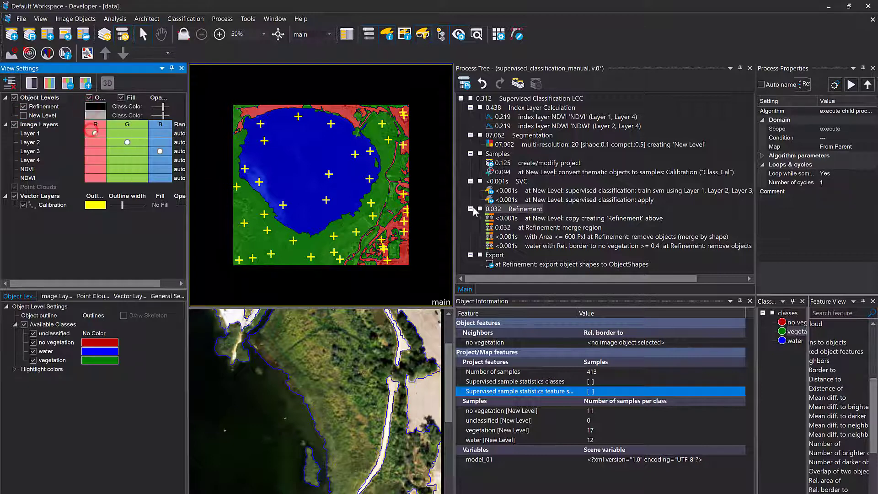
scroll(346, 175, "up", 2)
scroll(347, 174, "down", 4)
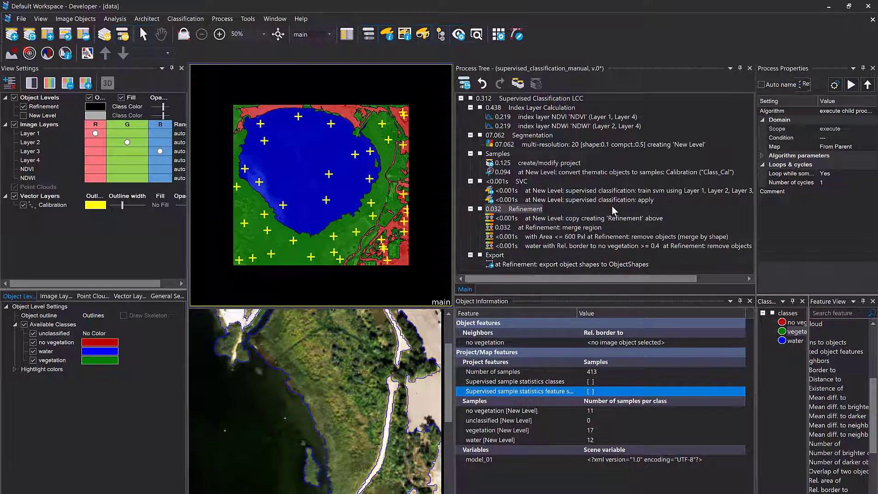
Delete the New Level and Refinement object levels and the Calibration vector layer from the project.
left_click(51, 112)
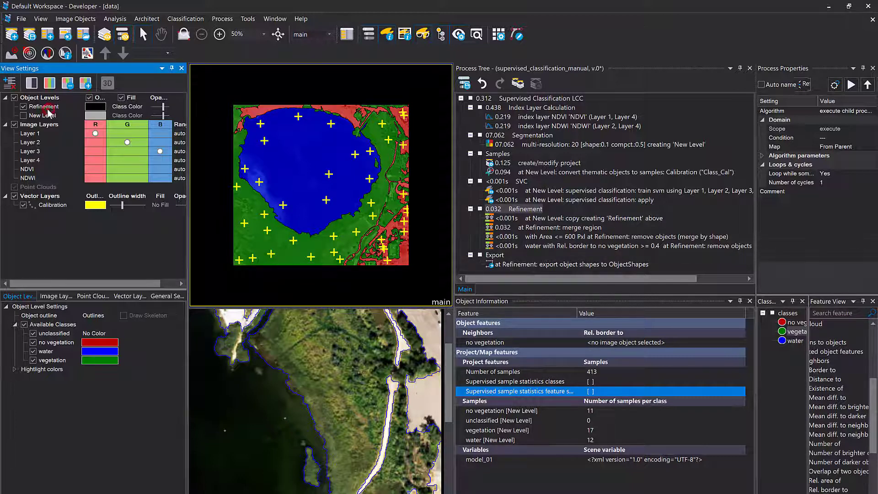
left_click(44, 115)
key("Delete")
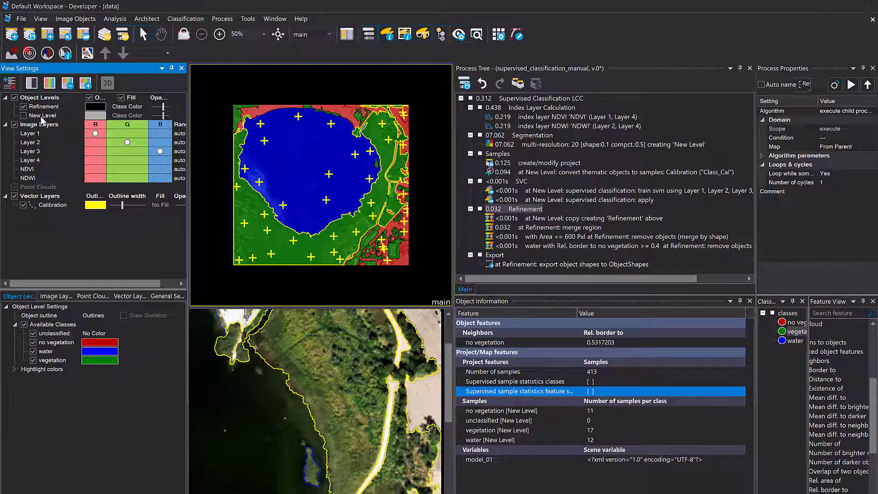
left_click(41, 107)
key("Delete")
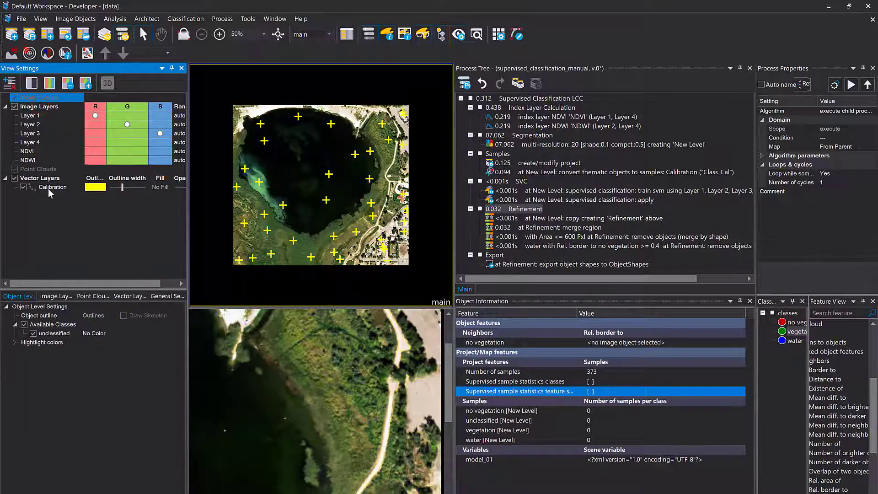
left_click(48, 187)
key("Delete")
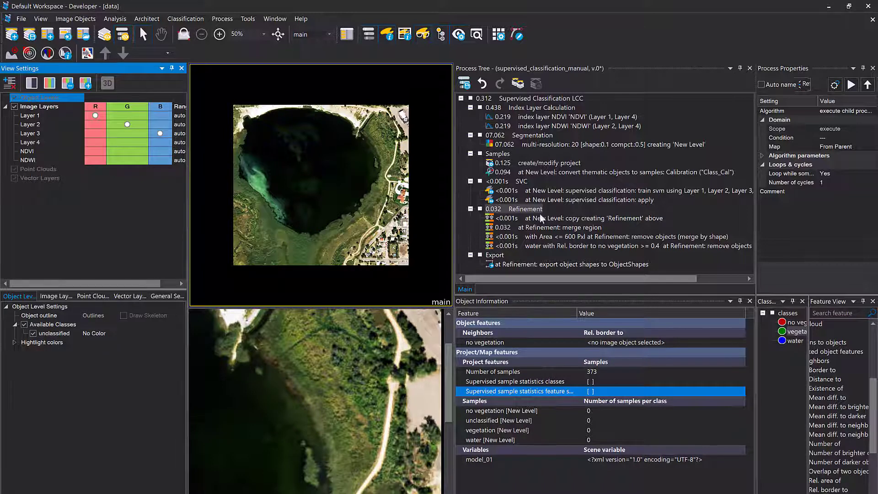
Clear the thematic file and attribute table file in the create/modify project process.
double_click(525, 165)
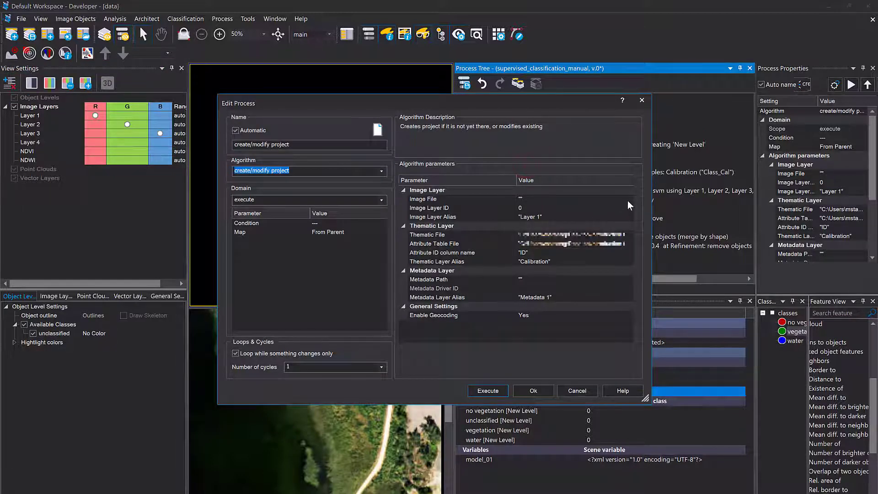
left_click(620, 235)
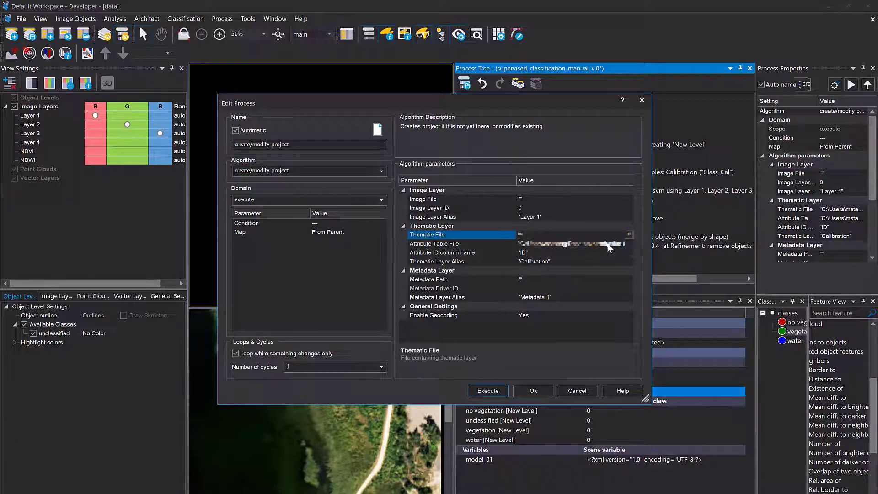
left_click(601, 245)
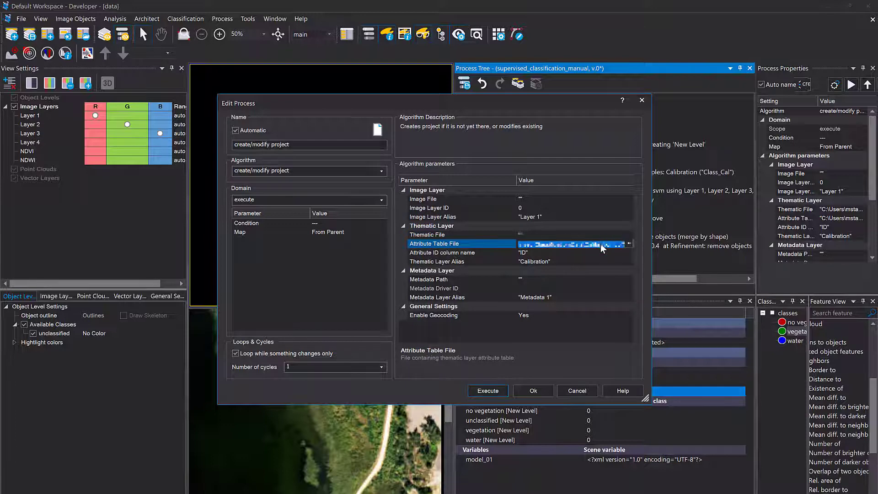
key("BackSpace")
Choose the calibration raster as the image file, set the image layer alias to "Calibration", and execute the create/modify project process.
left_click(563, 199)
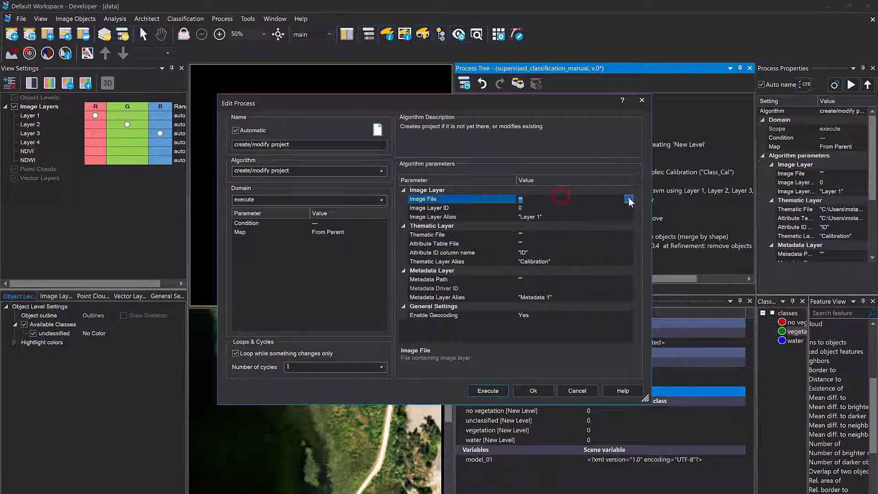
left_click(629, 199)
left_click(605, 209)
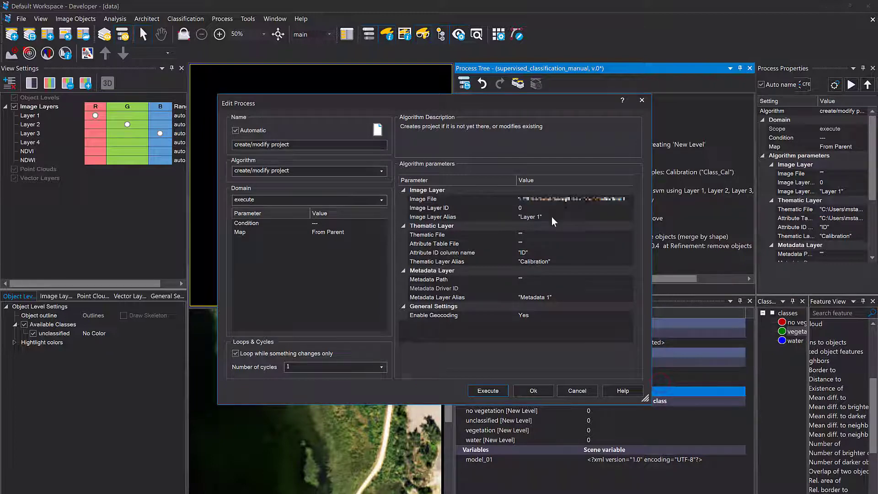
left_click(552, 218)
left_click_drag(541, 220, 522, 223)
key("BackSpace")
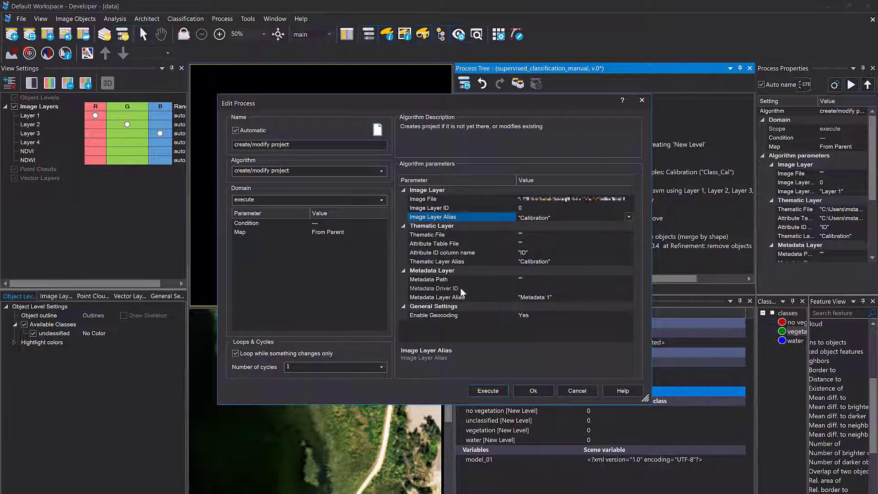
left_click(488, 391)
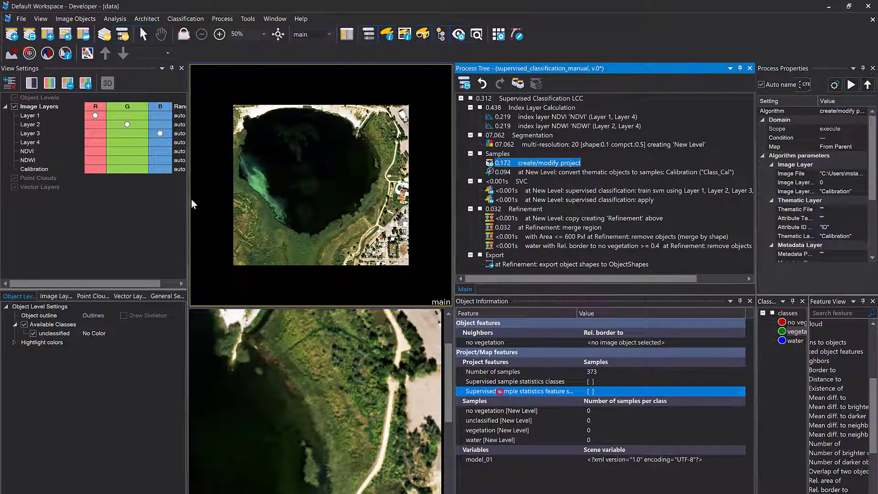
Execute the Index Layer Calculation and Segmentation processes.
right_click(490, 108)
left_click(539, 126)
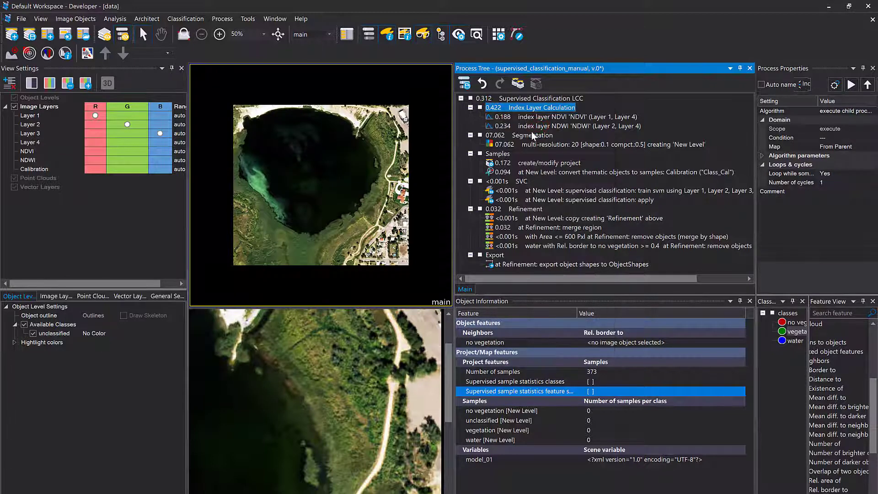
right_click(528, 134)
left_click(554, 150)
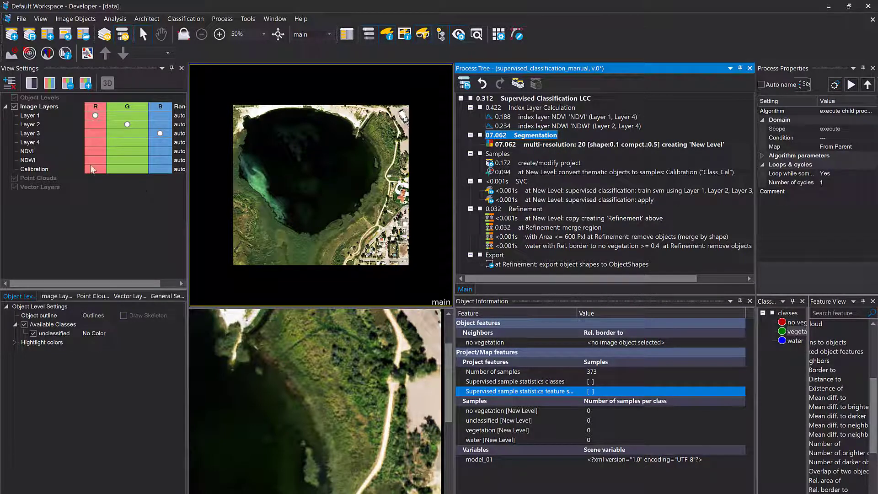
Show only the Calibration image layer in the upper view and check the pixel values of its sample areas.
left_click(97, 116)
left_click(119, 134)
left_click(98, 123)
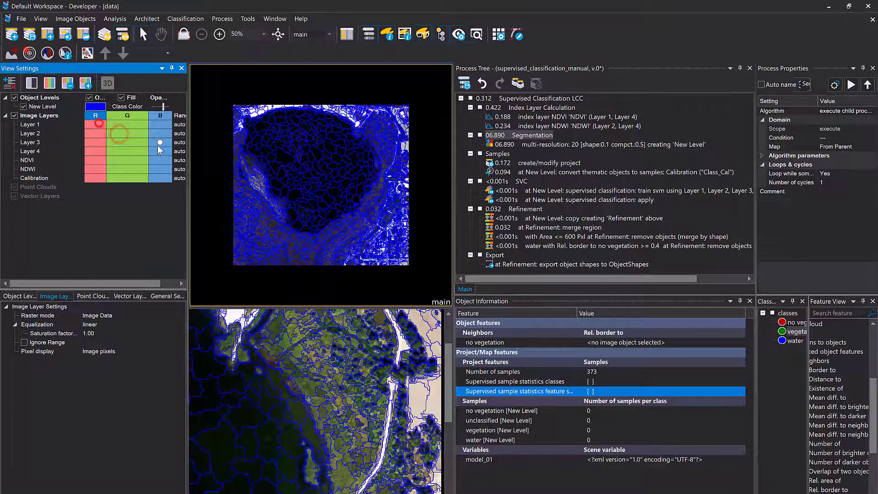
left_click(157, 144)
left_click(96, 178)
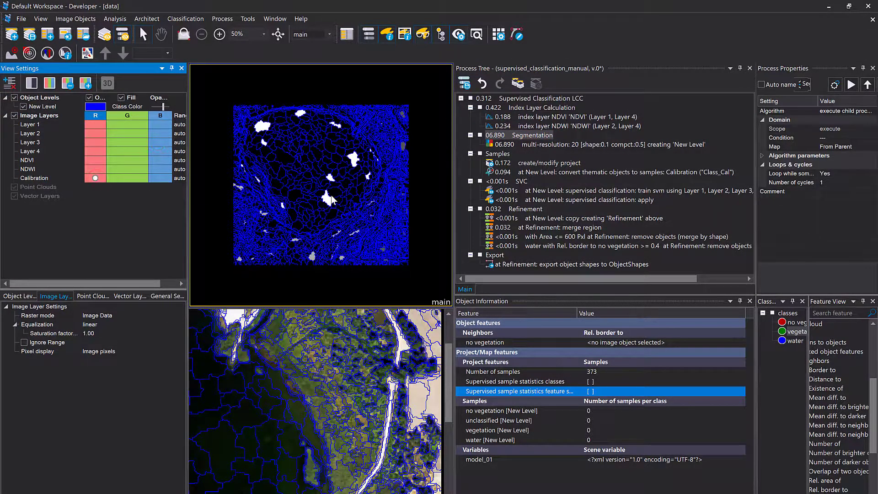
mouse_move(327, 201)
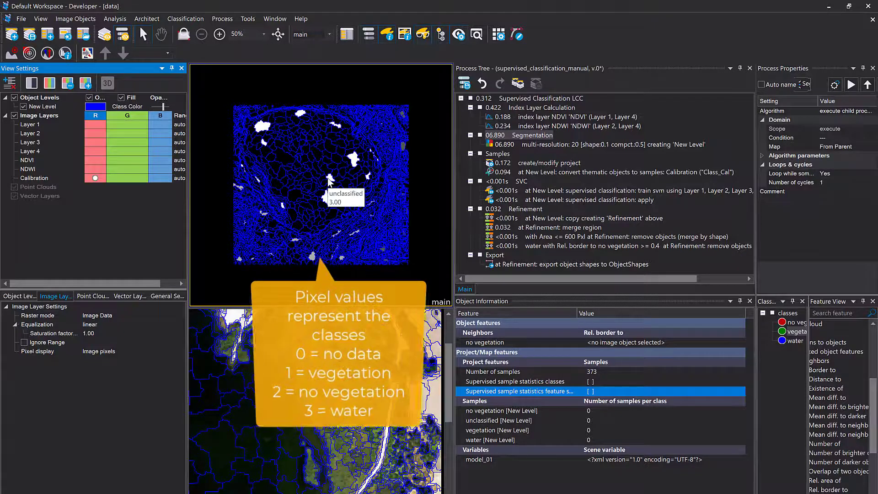
Append a multi-threshold segmentation process after create/modify project, with the image object level domain and Calibration as image layer.
left_click(518, 163)
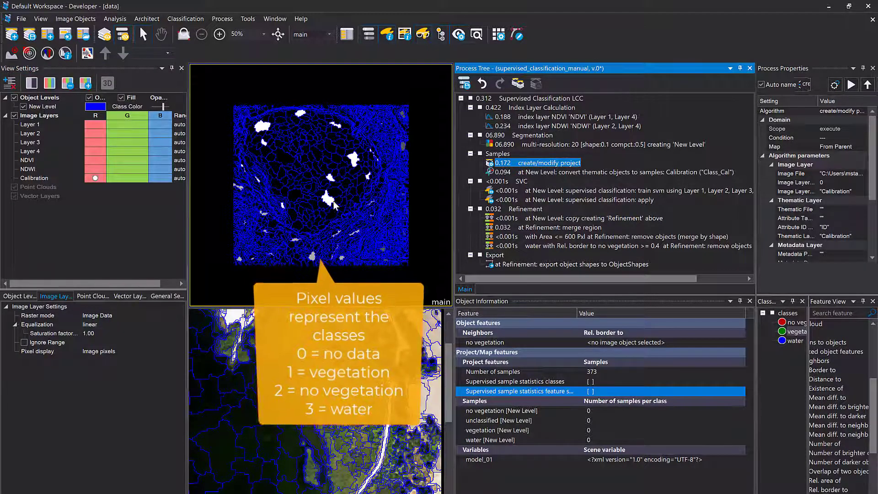
mouse_move(335, 205)
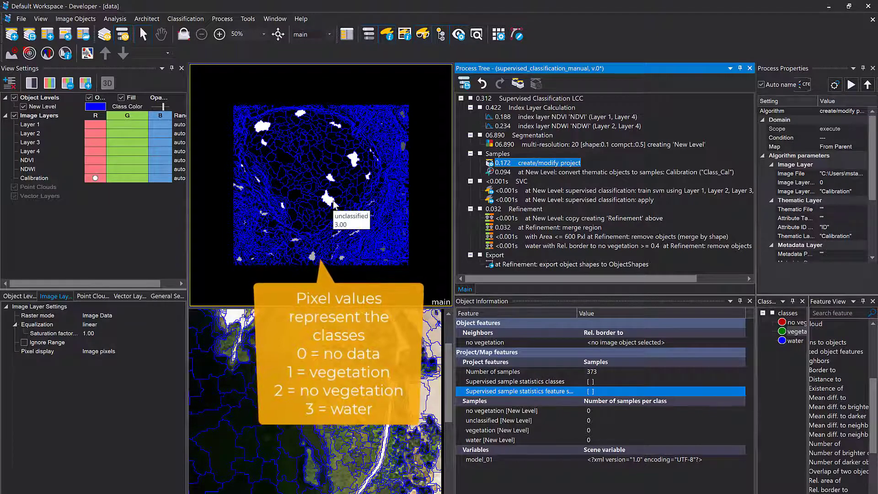
key("ctrl+Return")
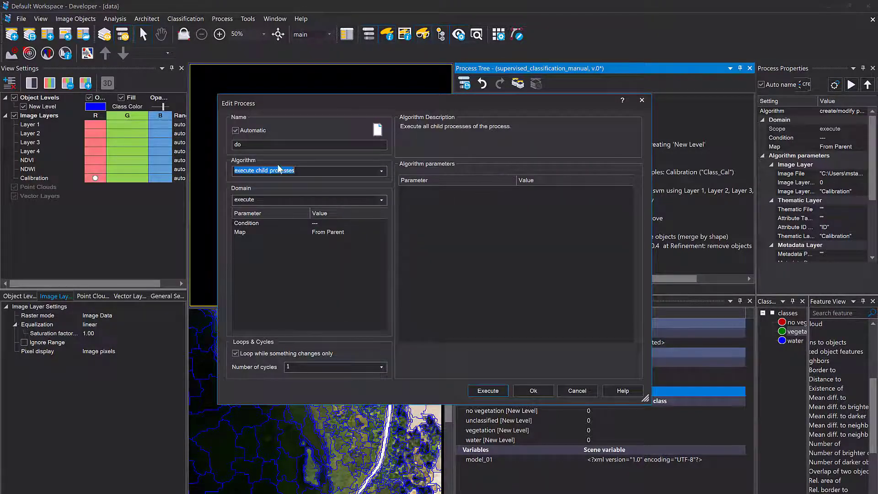
type("multi")
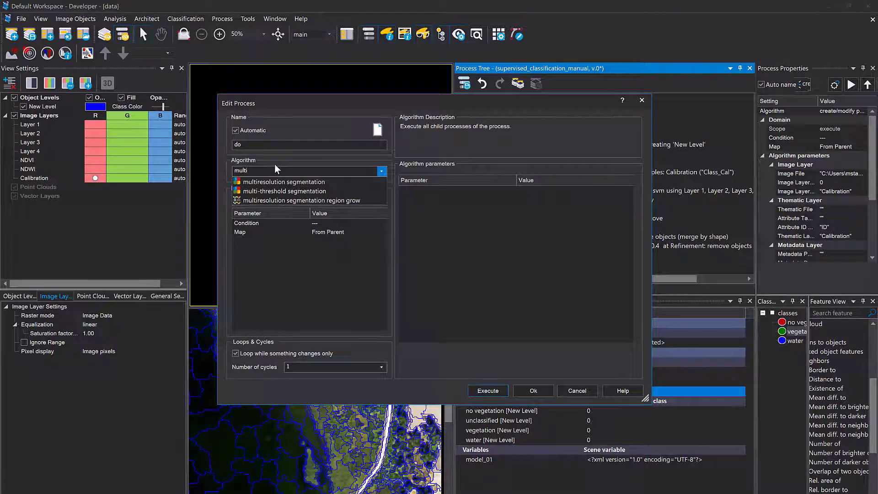
left_click(276, 190)
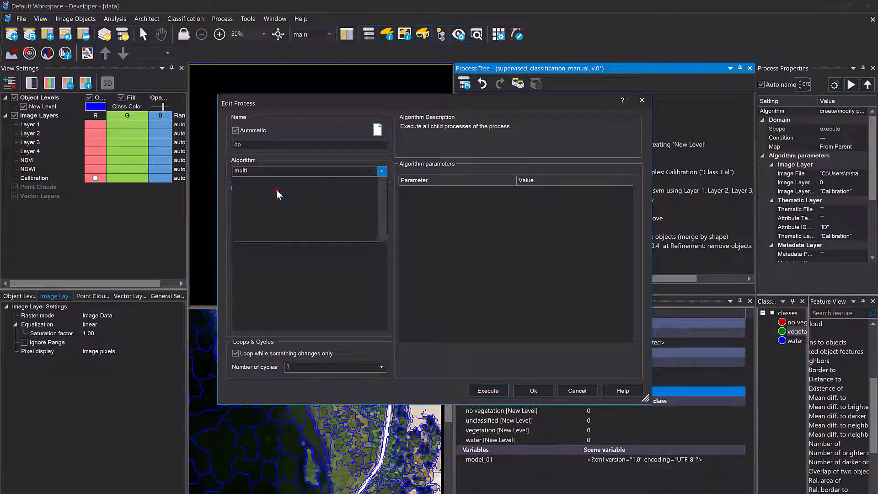
left_click(382, 200)
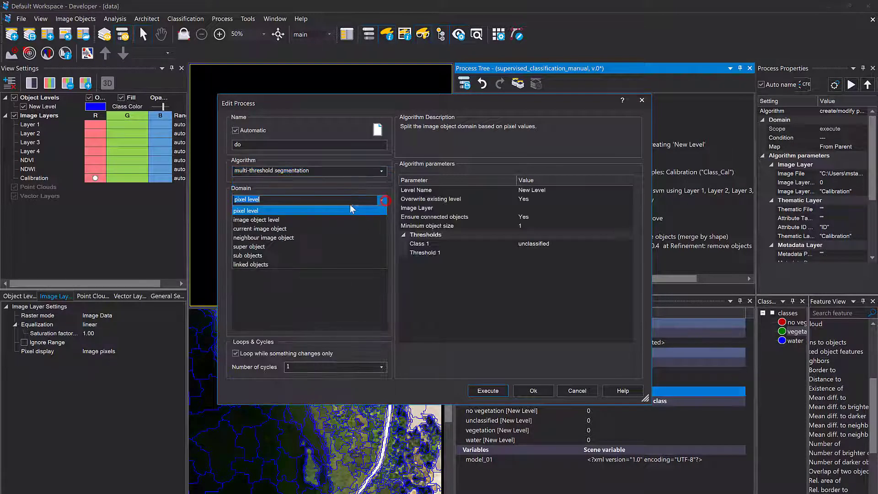
left_click(337, 217)
left_click(504, 276)
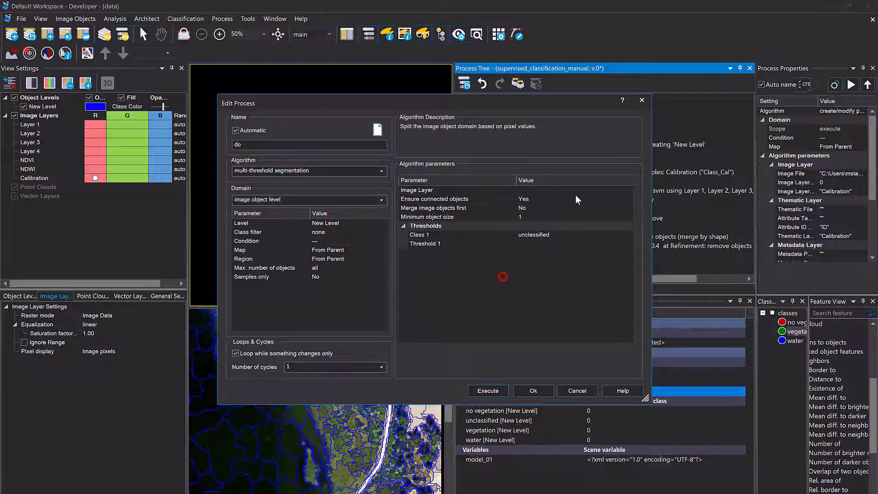
left_click(629, 190)
left_click(563, 201)
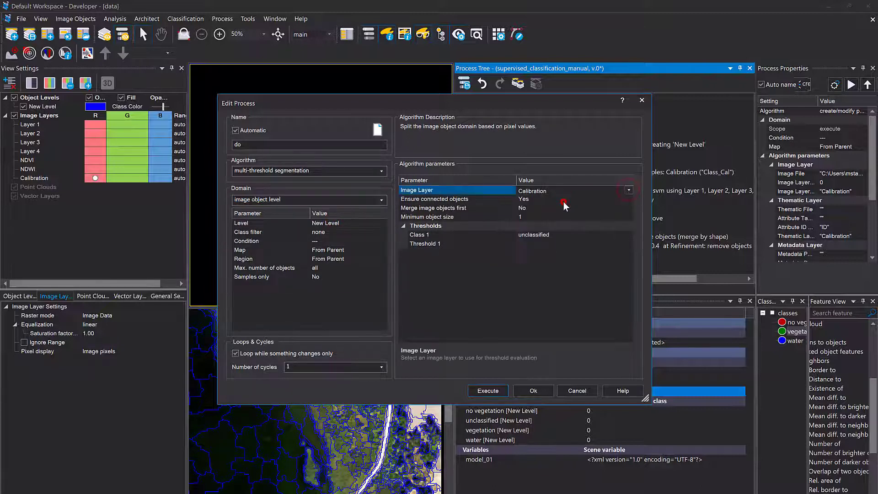
Assign the no vegetation class to Class 1 with Threshold 1 set to 1.
left_click(556, 249)
left_click(597, 236)
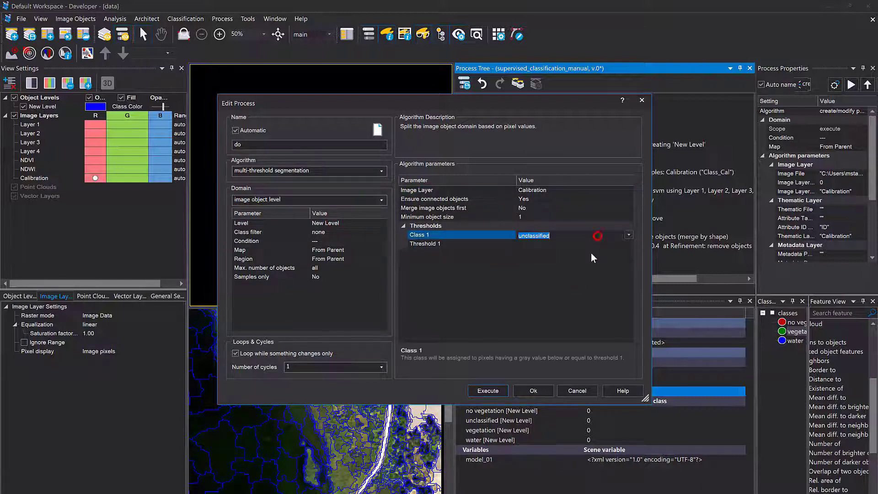
left_click(608, 242)
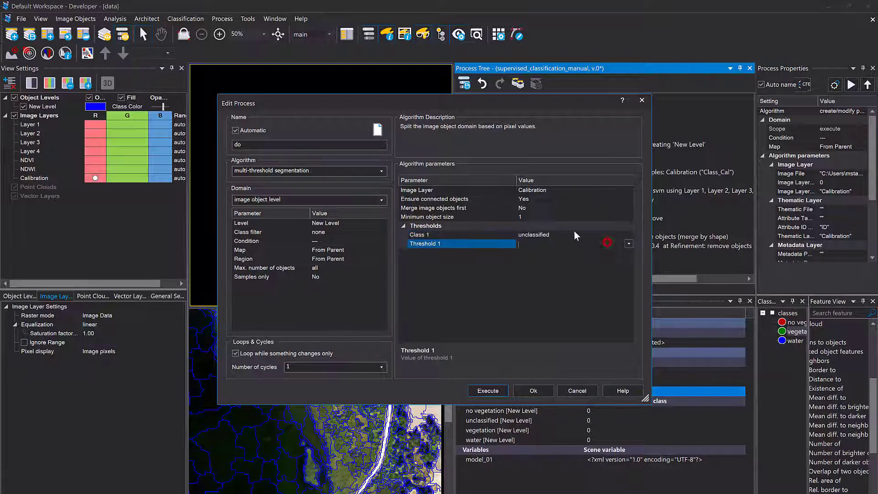
left_click(575, 231)
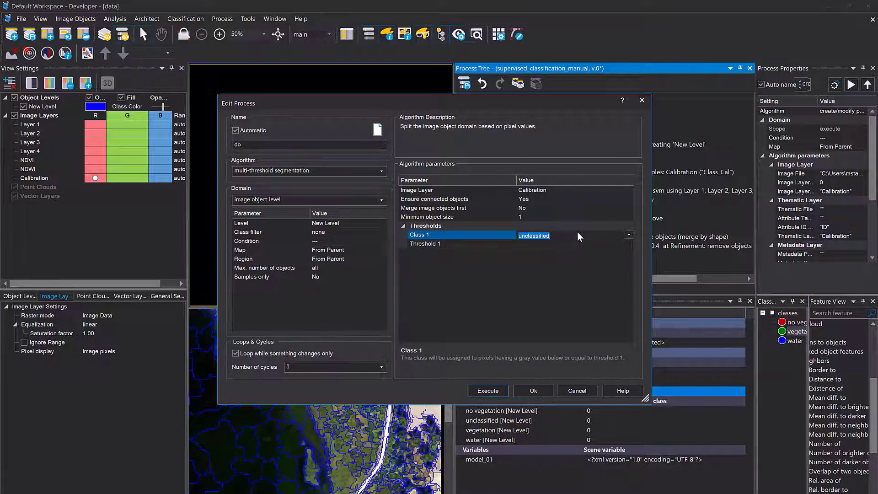
left_click(628, 235)
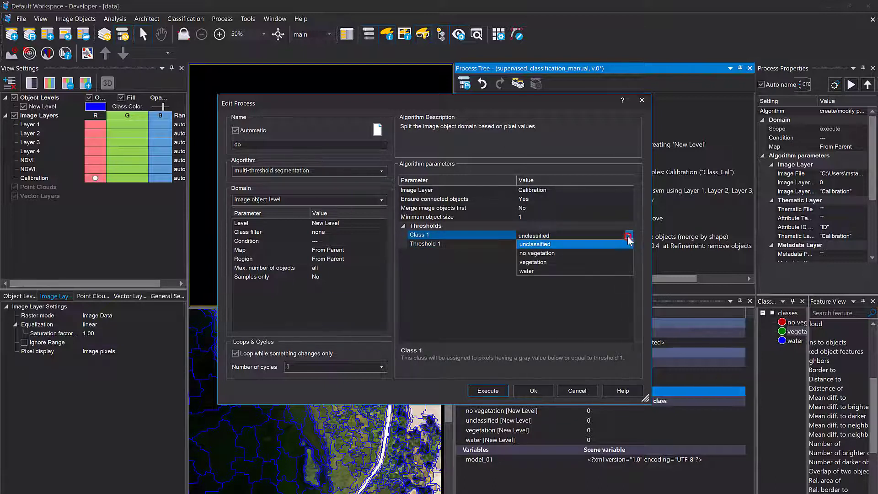
left_click(544, 253)
left_click(542, 246)
type("1")
left_click(557, 272)
Assign the water class to Class 2 with Threshold 2 set to 2.
left_click(564, 252)
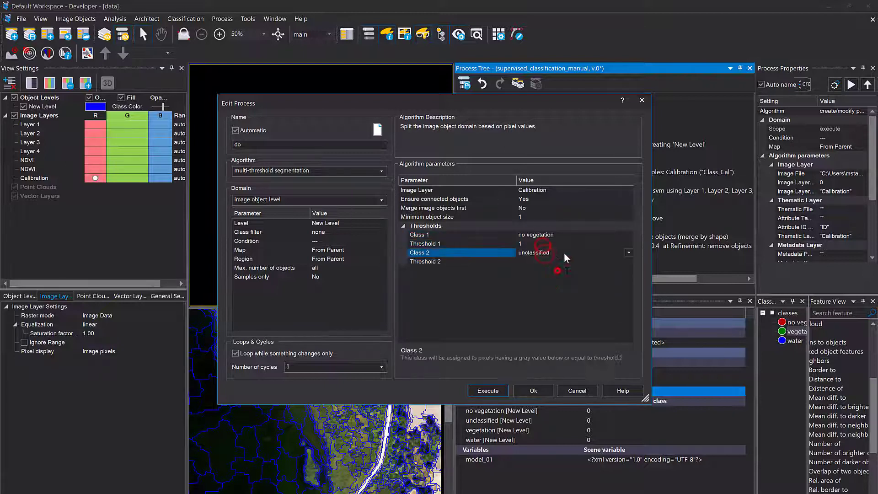
left_click(630, 253)
left_click(559, 289)
left_click(549, 263)
type("2")
left_click(558, 288)
Assign the vegetation class to Class 3, execute the segmentation process, and check the class values in the upper view.
left_click(629, 271)
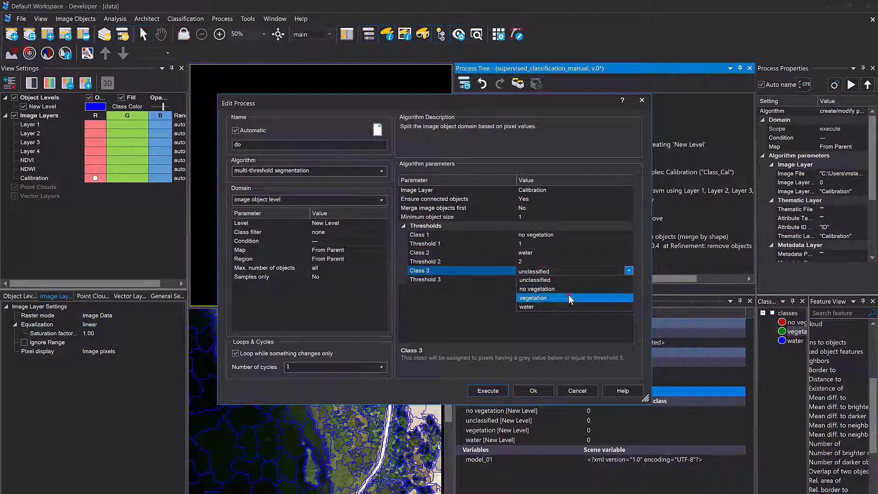
left_click(569, 294)
left_click(571, 312)
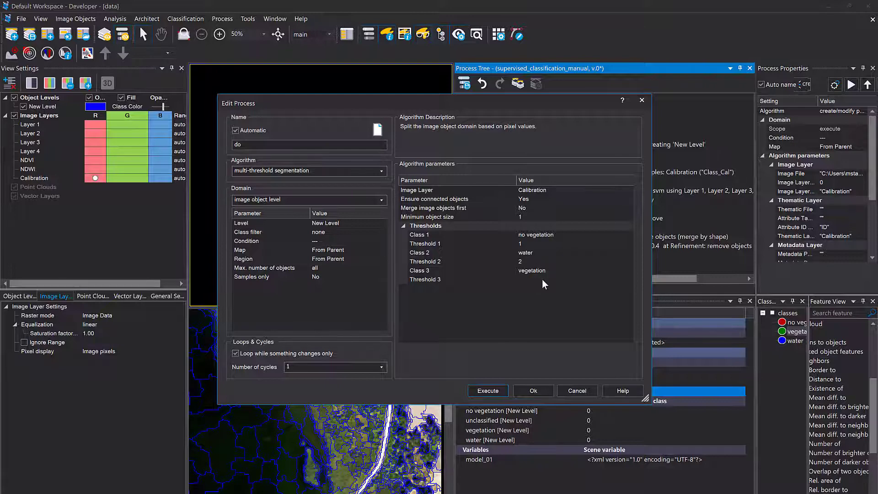
left_click(498, 390)
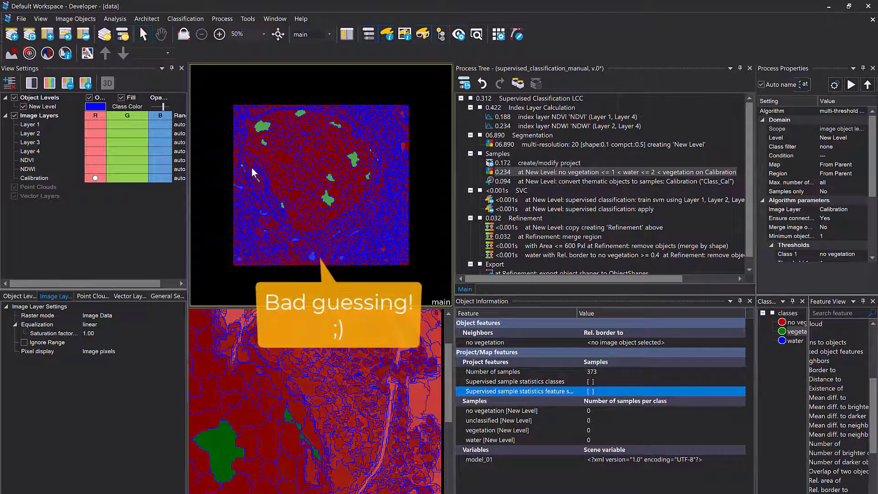
mouse_move(252, 170)
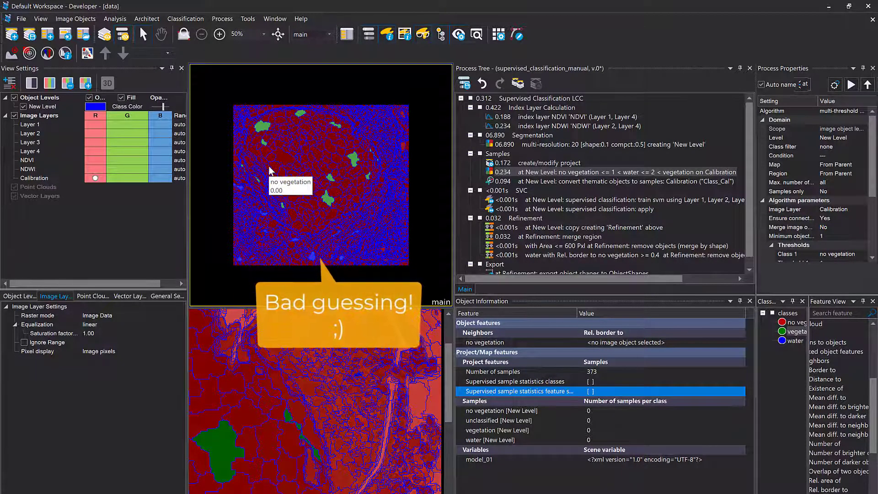
Edit the multi-threshold segmentation process to use unclassified for Class 1 and set Thresholds 1, 2 and 3 to 0, 1 and 2.
double_click(521, 173)
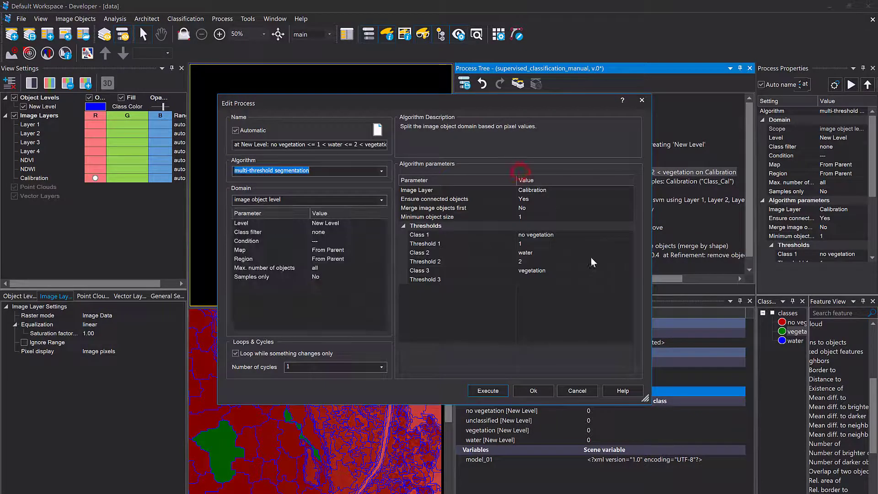
left_click(579, 245)
left_click(620, 236)
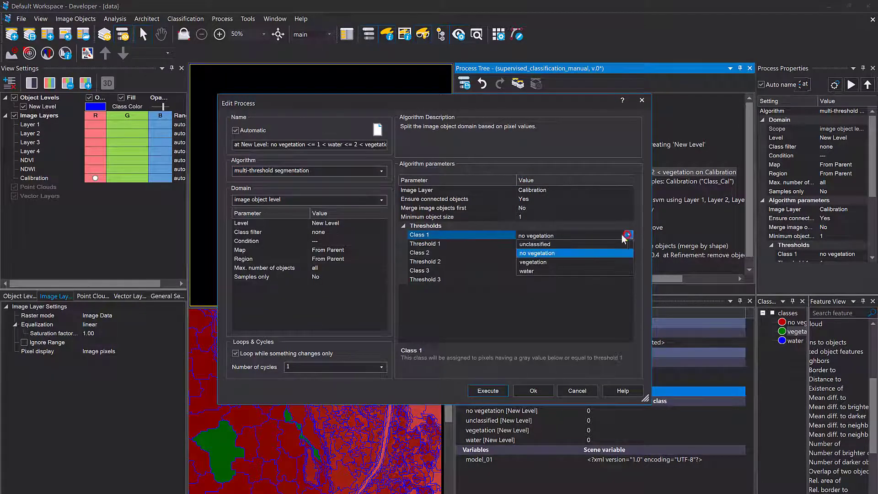
left_click(596, 242)
left_click(562, 244)
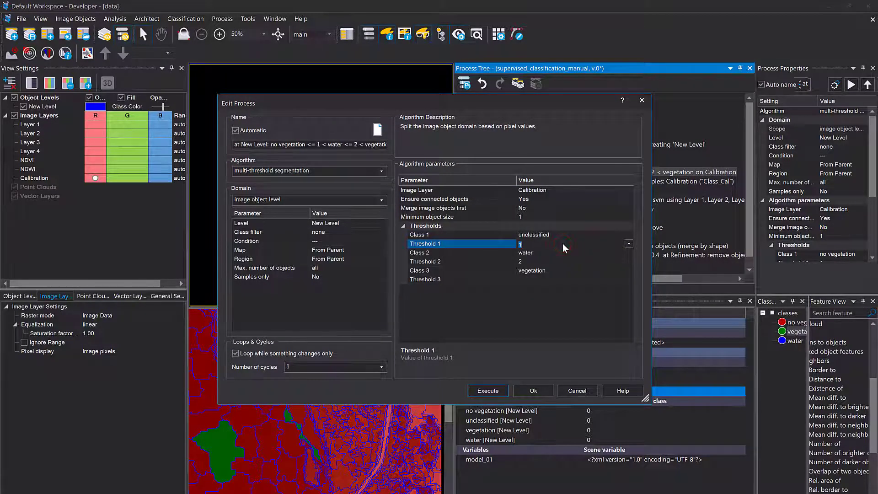
type("0")
left_click(576, 260)
left_click(576, 278)
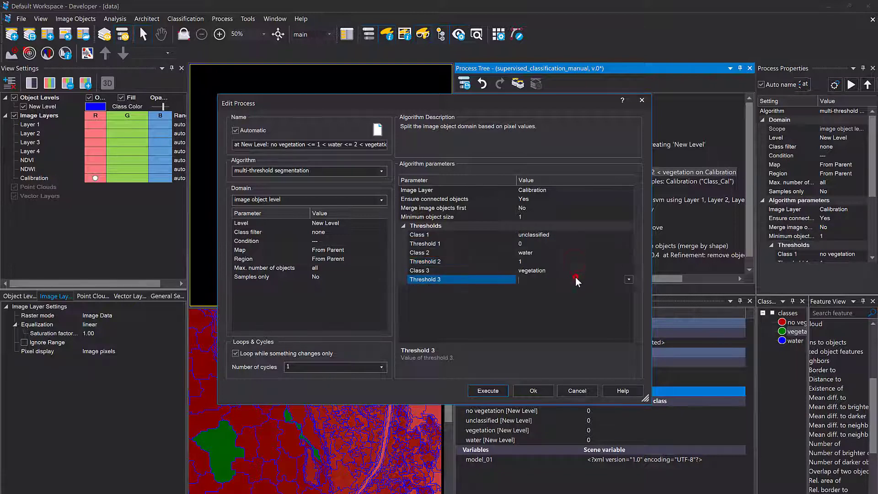
type("2")
Assign no vegetation to Class 4, execute the segmentation process, and check the classified objects in the upper view.
left_click(582, 309)
left_click(626, 290)
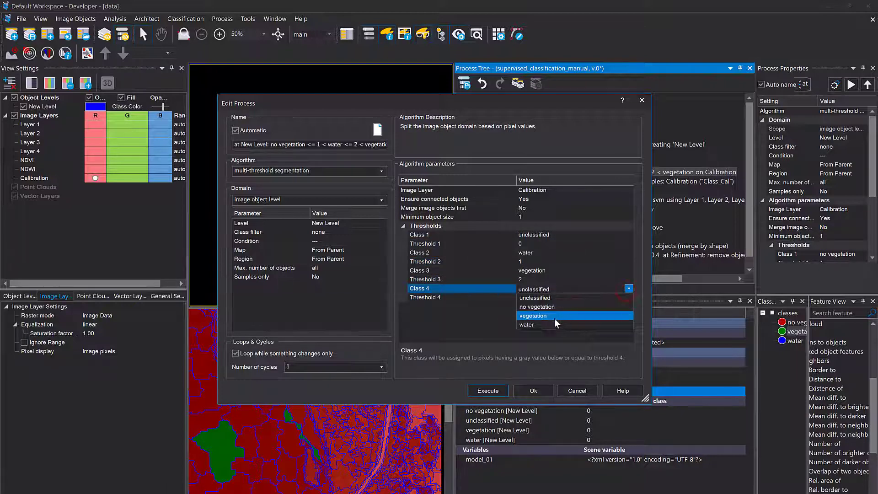
left_click(548, 306)
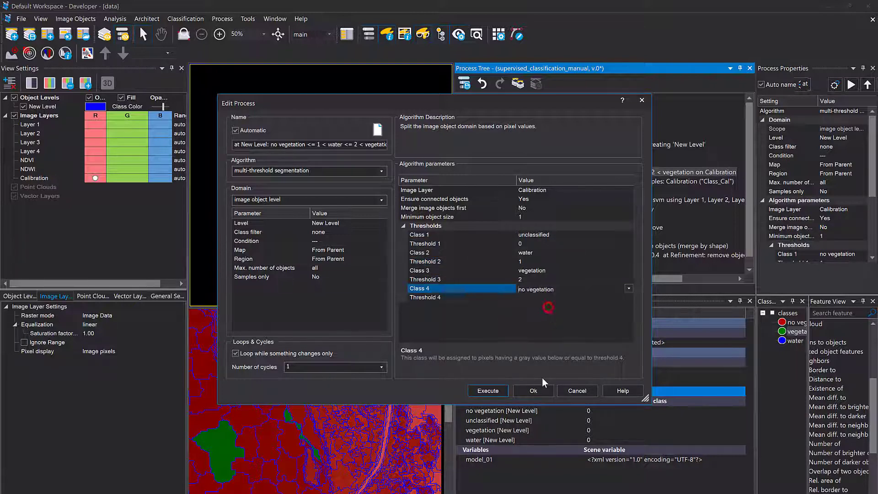
left_click(488, 389)
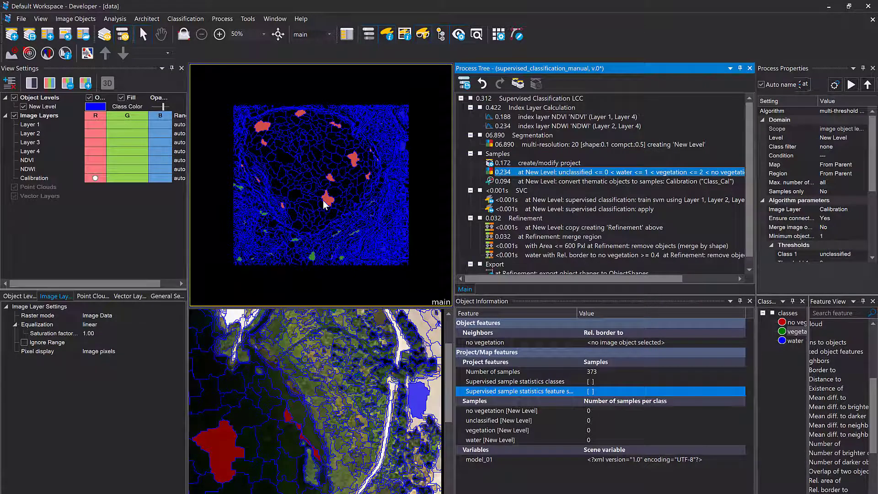
scroll(326, 202, "up", 2)
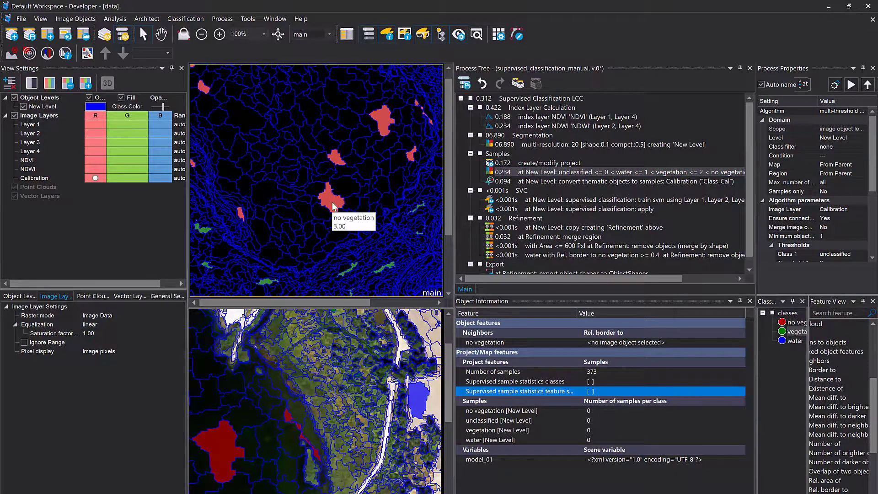
left_click_drag(374, 205, 279, 181)
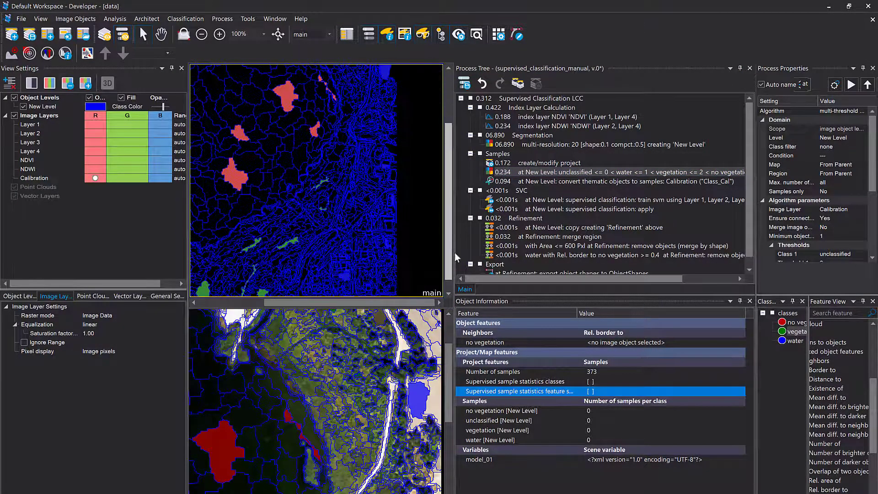
Reassign Class 2 to no vegetation and Class 4 to water in the segmentation process, execute it, and inspect the classified objects.
double_click(546, 172)
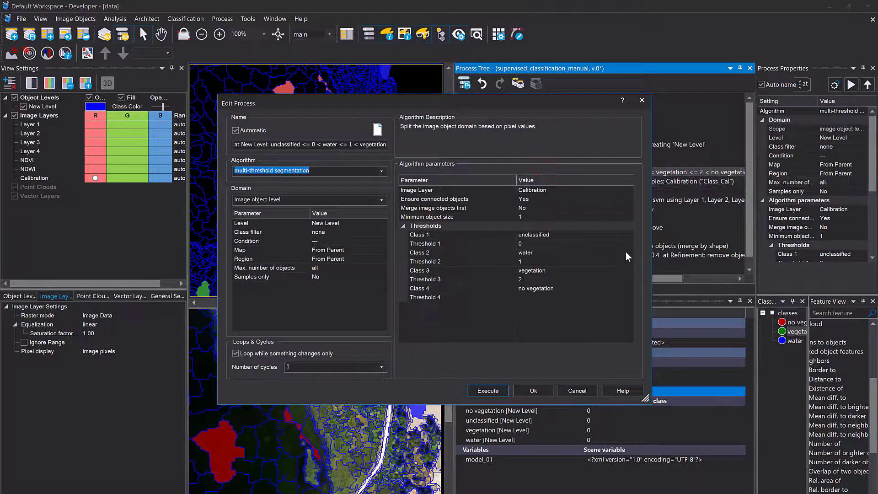
left_click(628, 253)
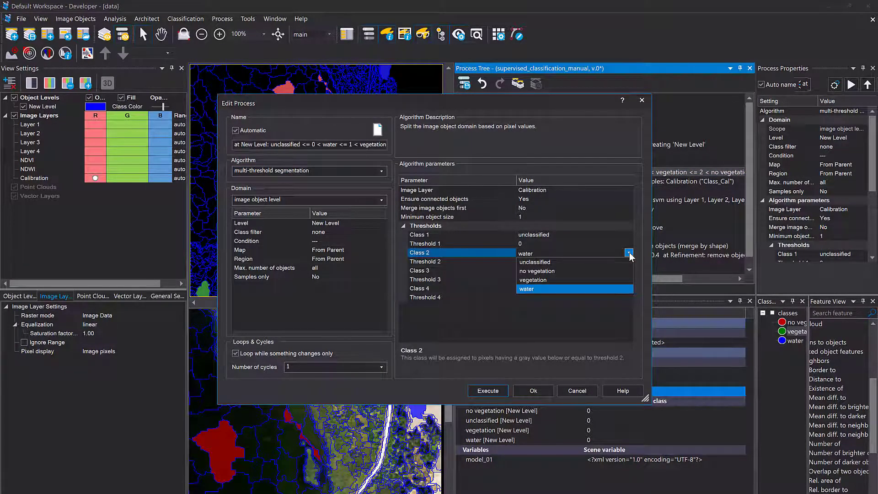
left_click(628, 253)
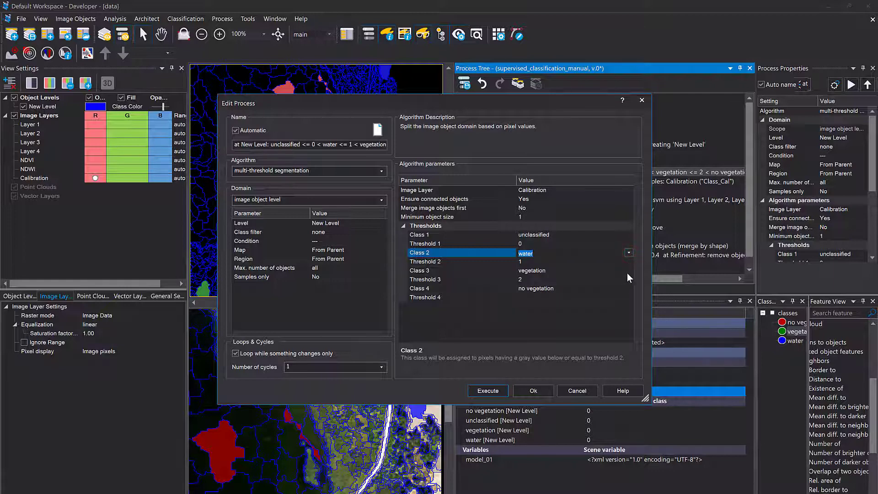
left_click(629, 289)
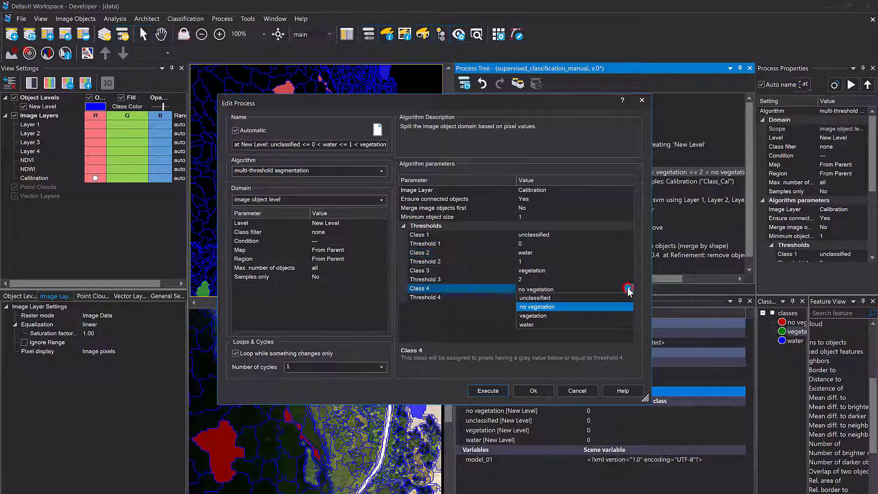
left_click(564, 327)
left_click(629, 253)
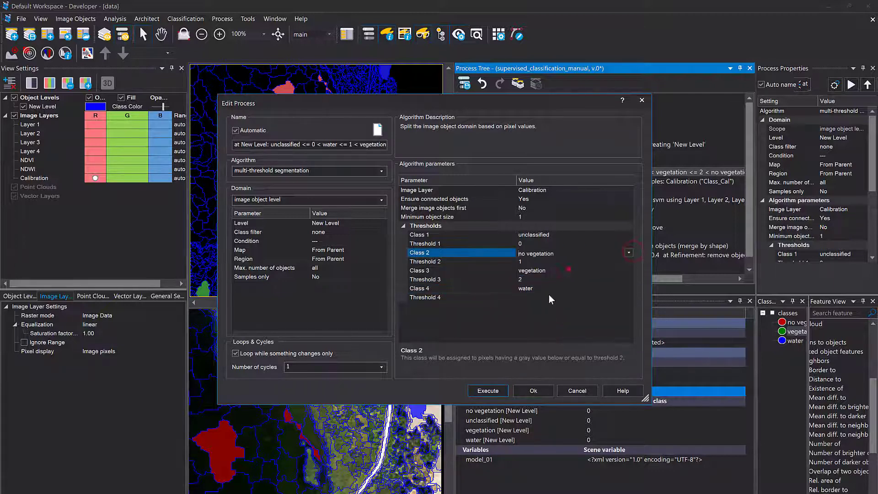
left_click(569, 269)
left_click(488, 390)
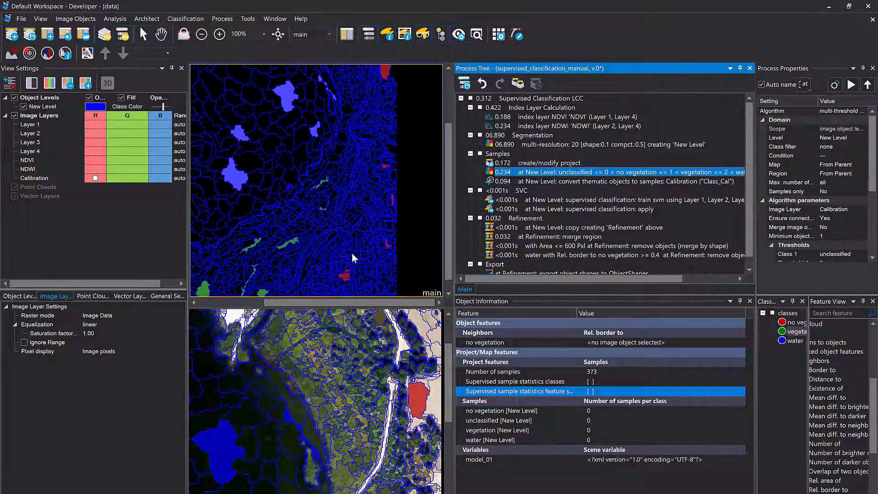
scroll(298, 202, "down", 1)
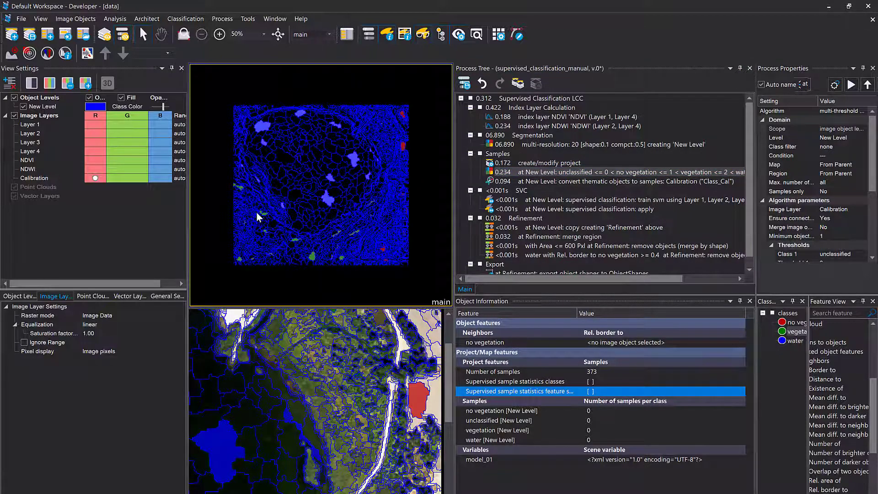
scroll(257, 216, "up", 2)
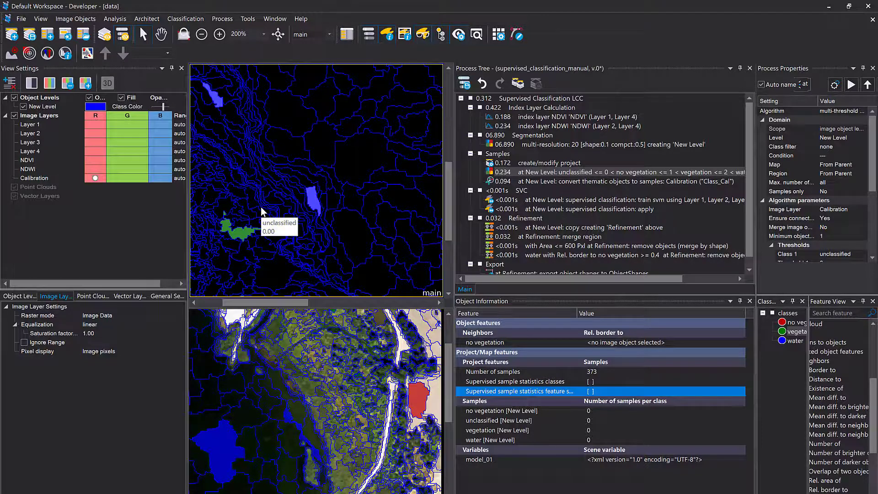
left_click_drag(276, 215, 336, 206)
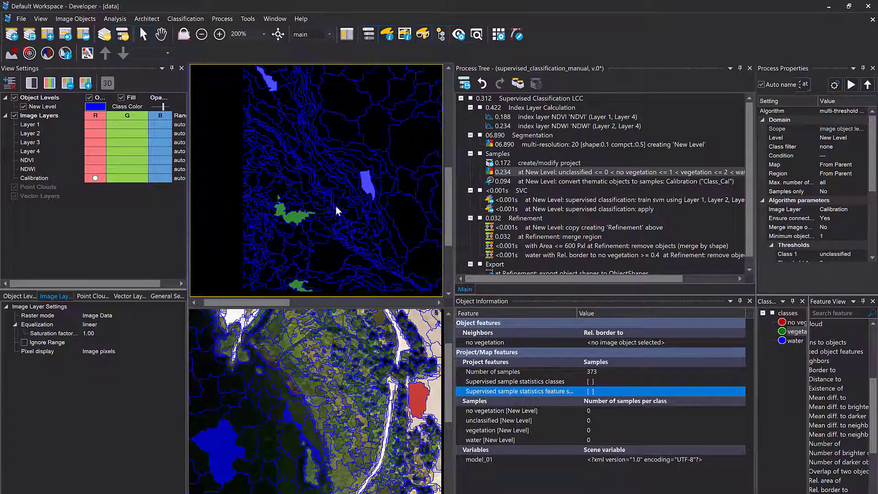
Change the convert thematic objects to samples process to the convert classified image objects to samples algorithm and execute it.
double_click(584, 182)
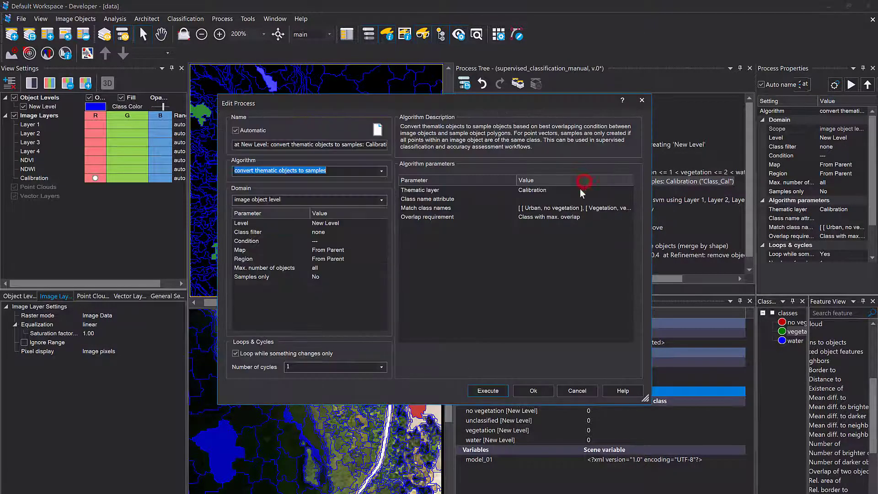
left_click(382, 171)
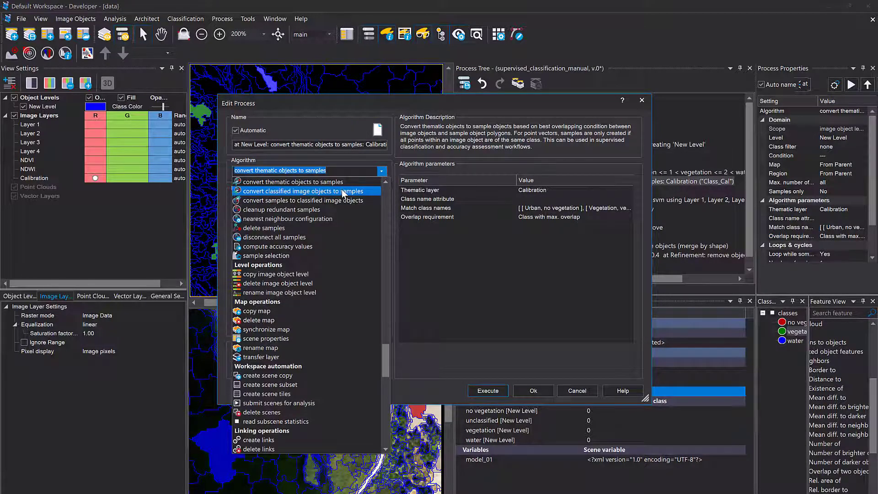
left_click(343, 193)
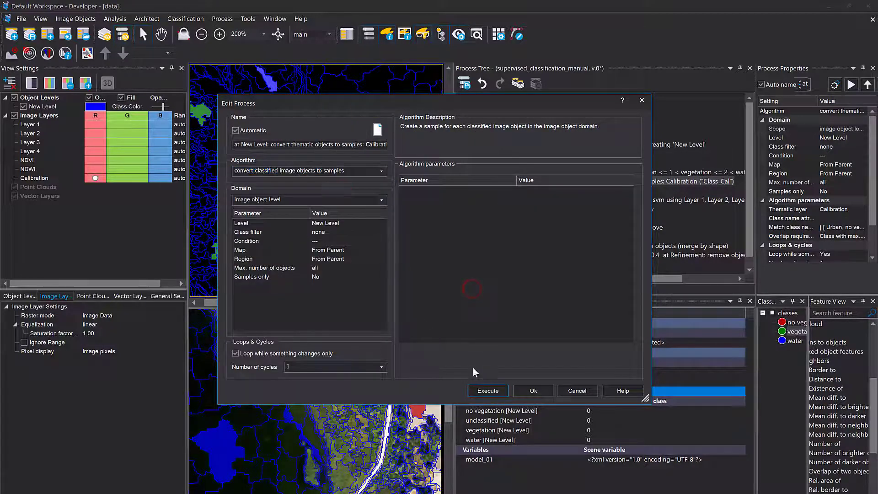
left_click(500, 390)
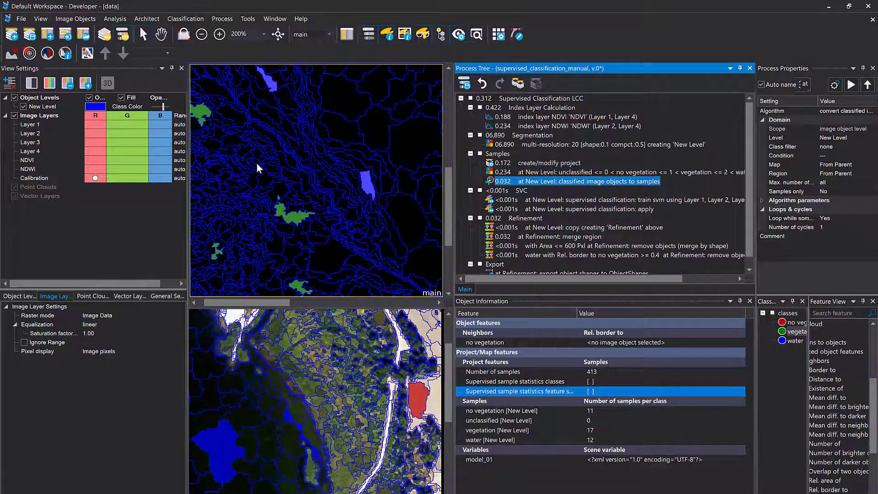
Set the New Level fill to Samples and inspect the sample objects in the upper view.
scroll(258, 168, "left", 1)
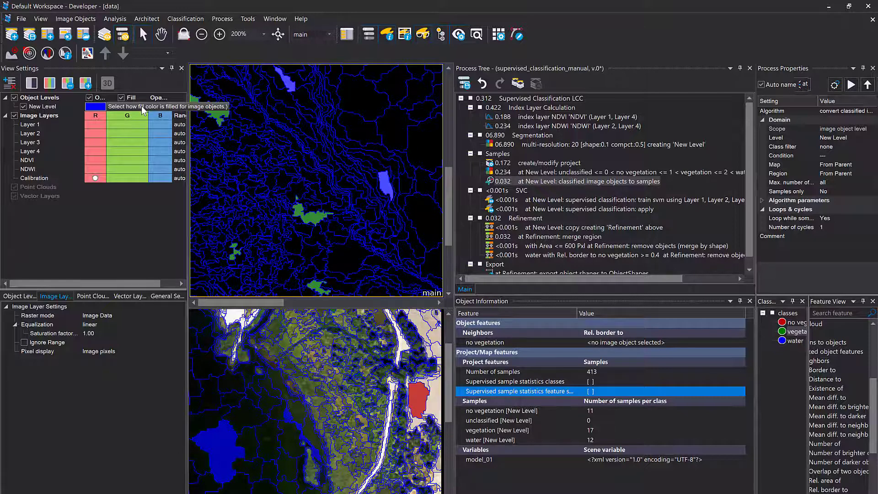
scroll(273, 225, "down", 3)
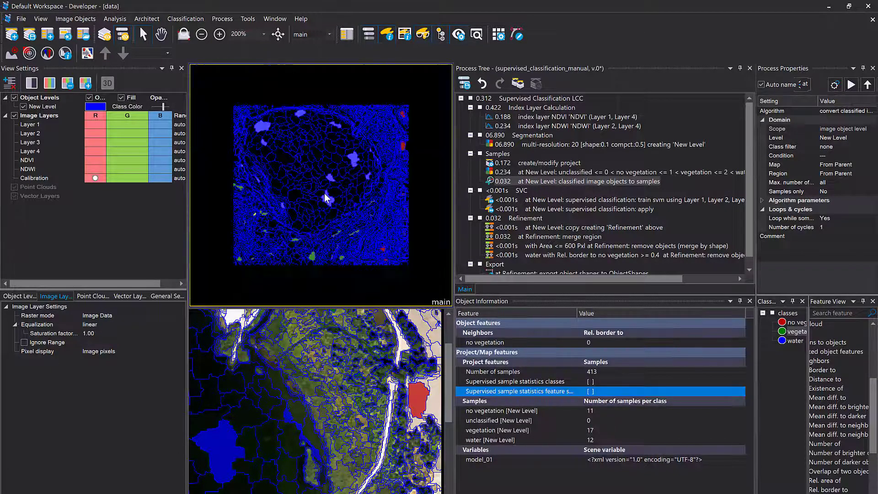
left_click(139, 106)
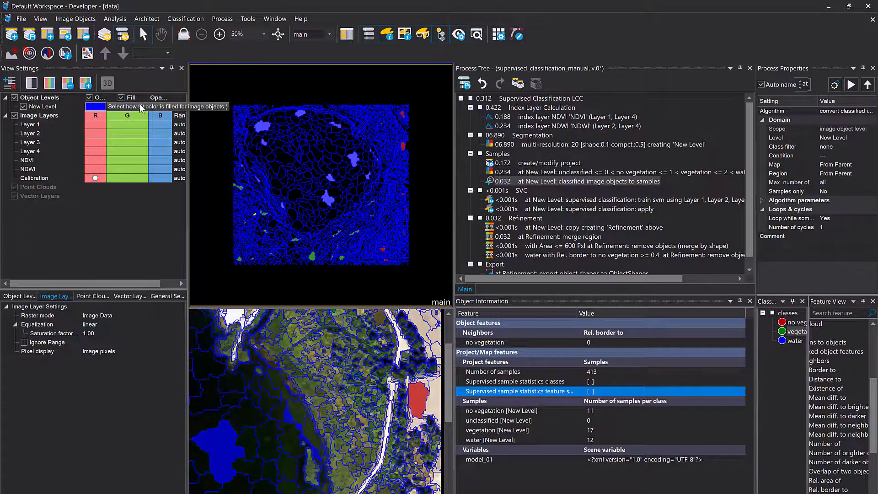
left_click(126, 133)
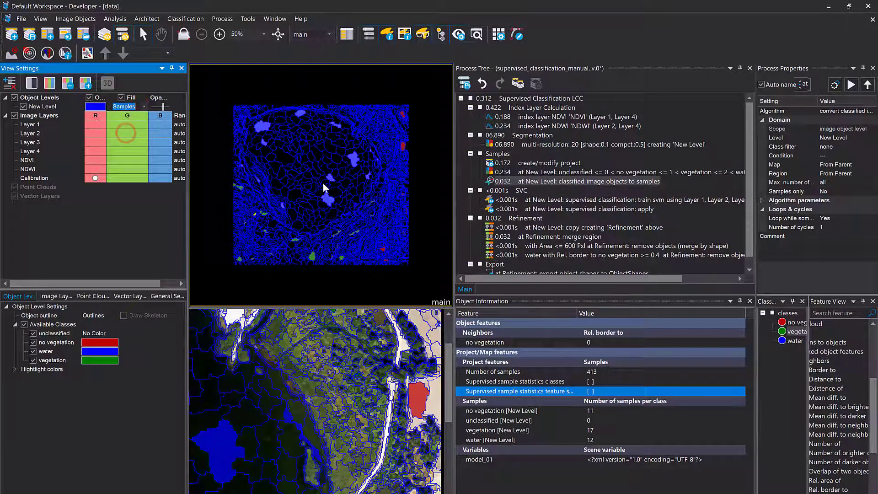
scroll(328, 190, "up", 1)
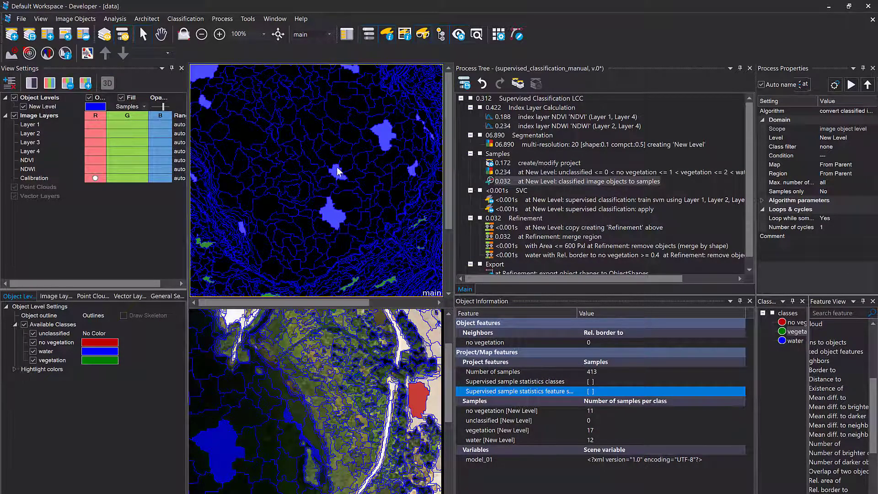
Execute the SVC process group and the Refinement process group.
right_click(515, 194)
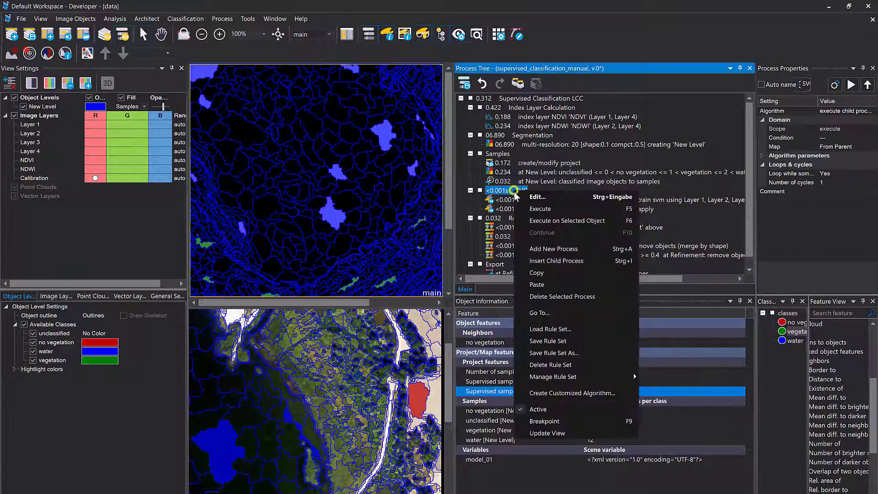
left_click(533, 210)
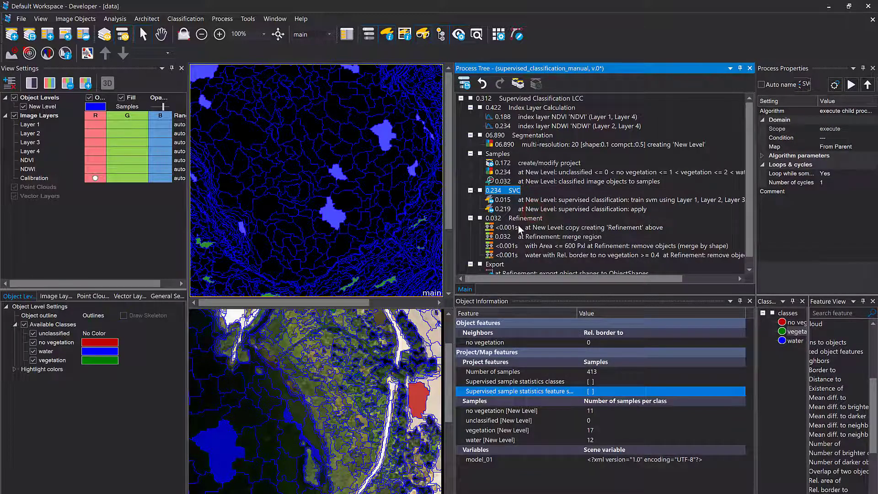
right_click(521, 220)
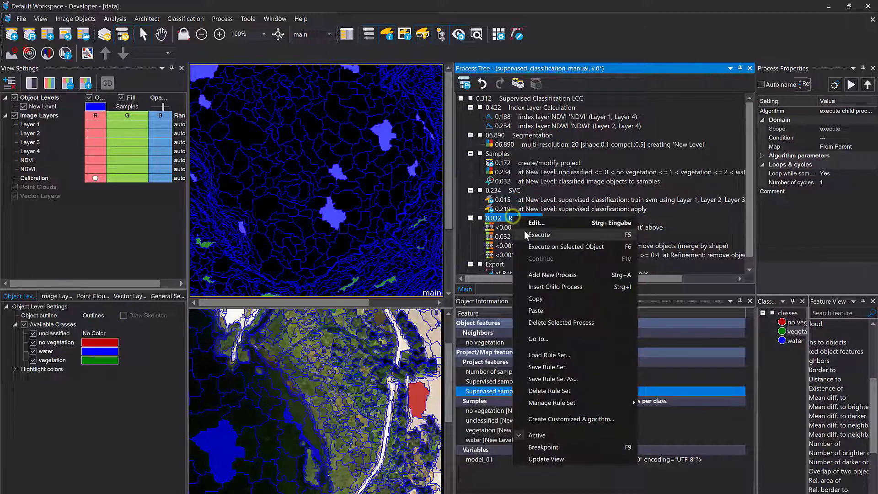
left_click(528, 235)
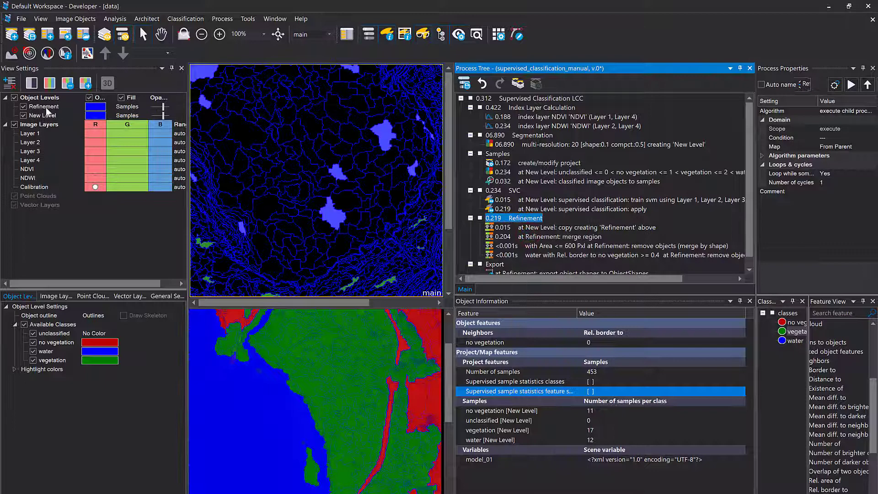
Hide the New Level object level and set the Refinement level fill to Class Color in the upper view.
left_click(23, 115)
scroll(261, 231, "down", 2)
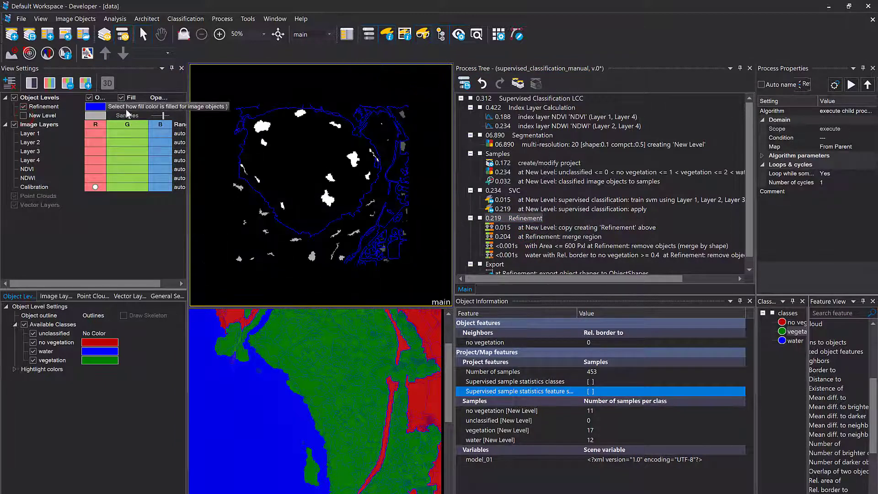
left_click(126, 108)
left_click(128, 117)
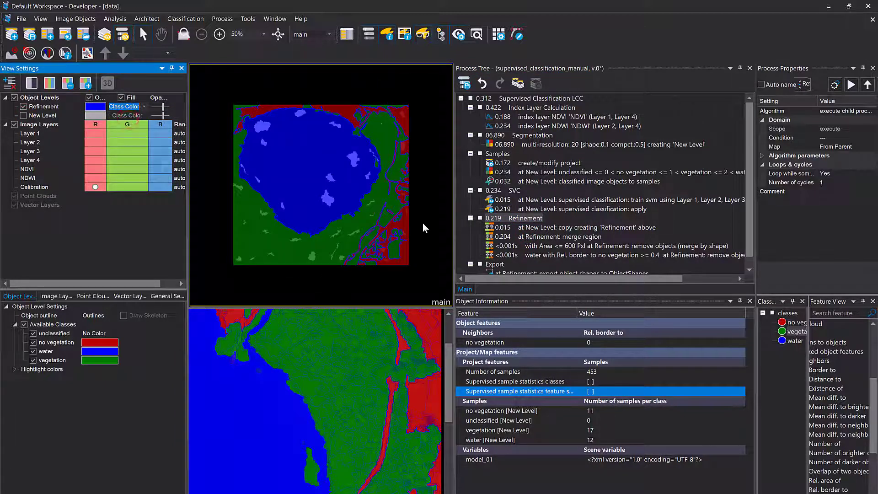